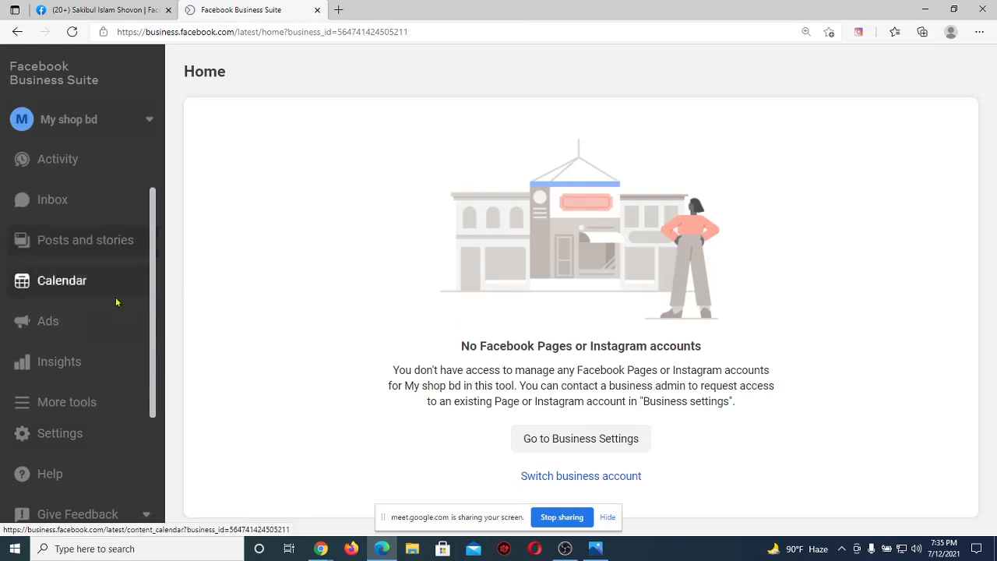
Launch Ads Manager from Business Suite's More tools list.
{"action": "left_click", "coordinate": [100, 411]}
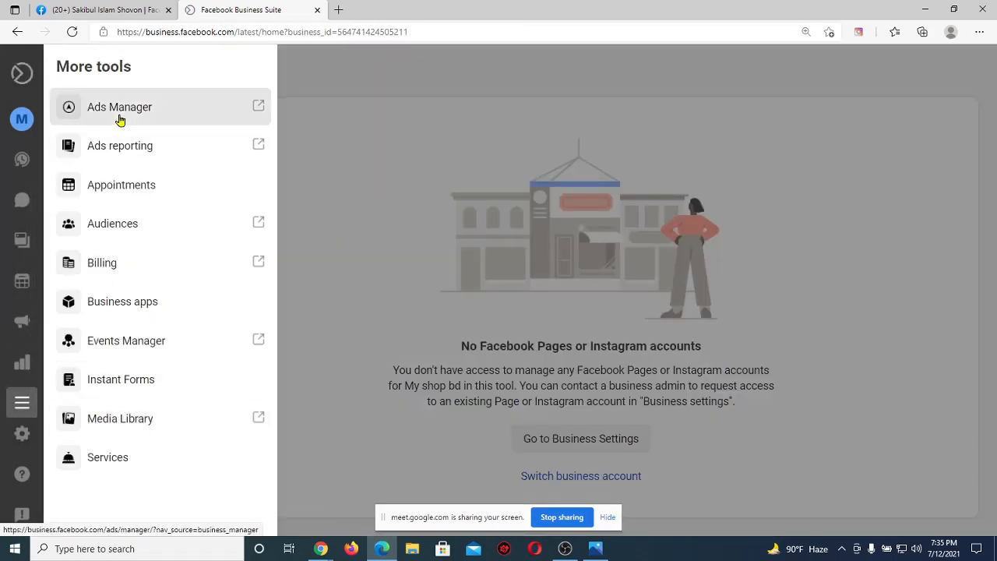
{"action": "left_click", "coordinate": [120, 119]}
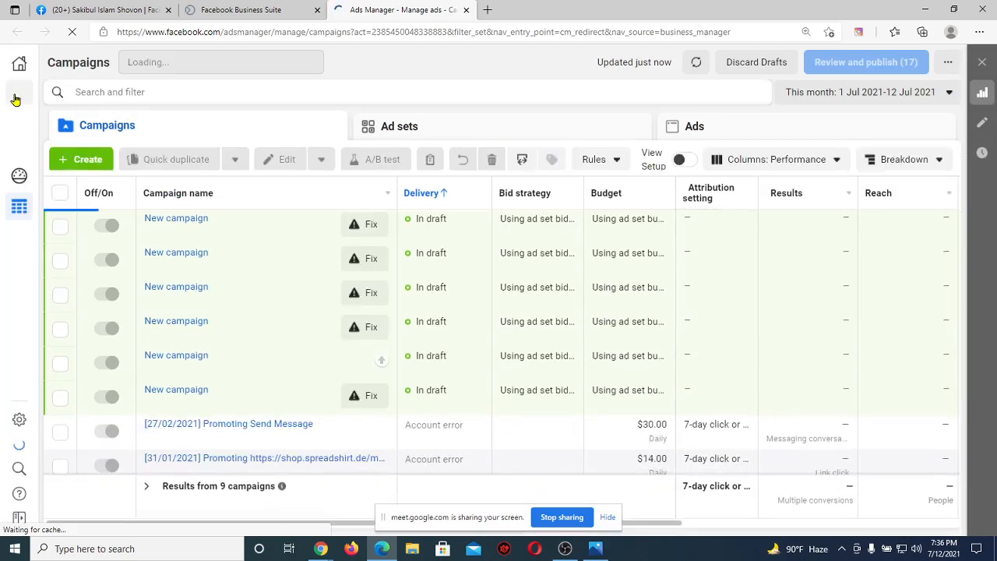
Go to Business settings through the All tools menu's Shortcuts.
{"action": "left_click", "coordinate": [17, 94]}
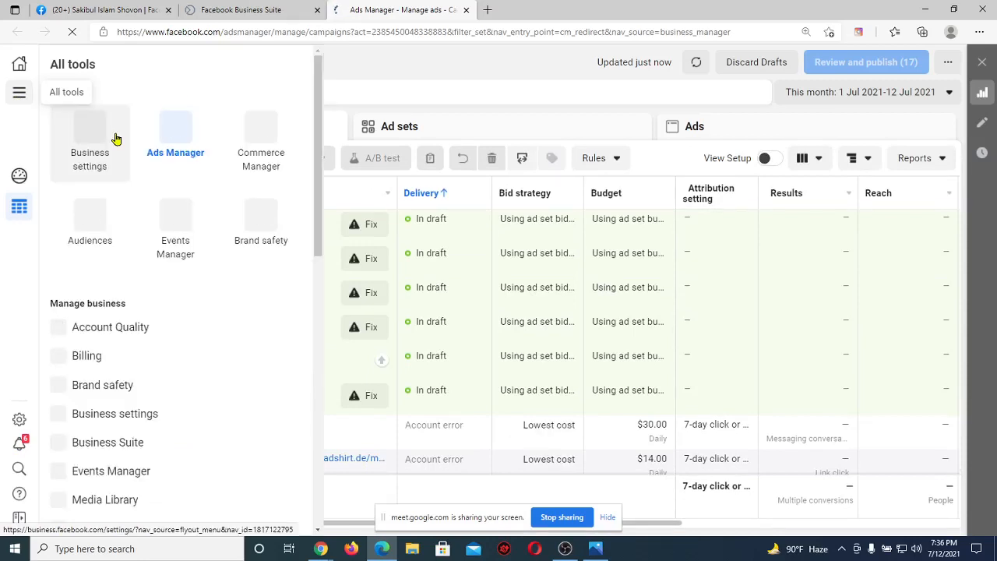
{"action": "left_click", "coordinate": [372, 76]}
{"action": "left_click", "coordinate": [18, 94]}
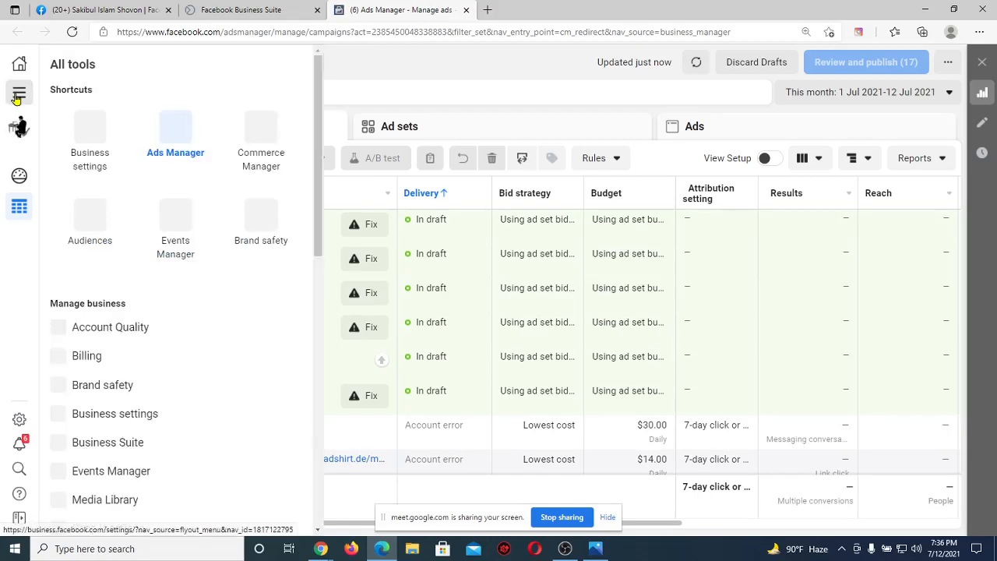
{"action": "left_click", "coordinate": [100, 148]}
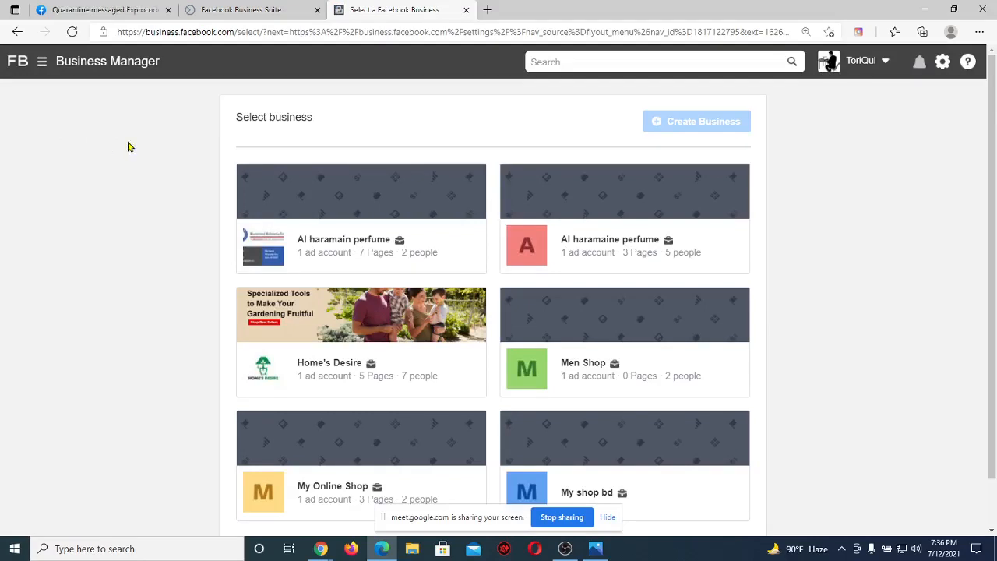
Choose the My Online Shop business and review its ad accounts and people.
{"action": "scroll", "coordinate": [121, 298], "scroll_direction": "down", "scroll_amount": 1}
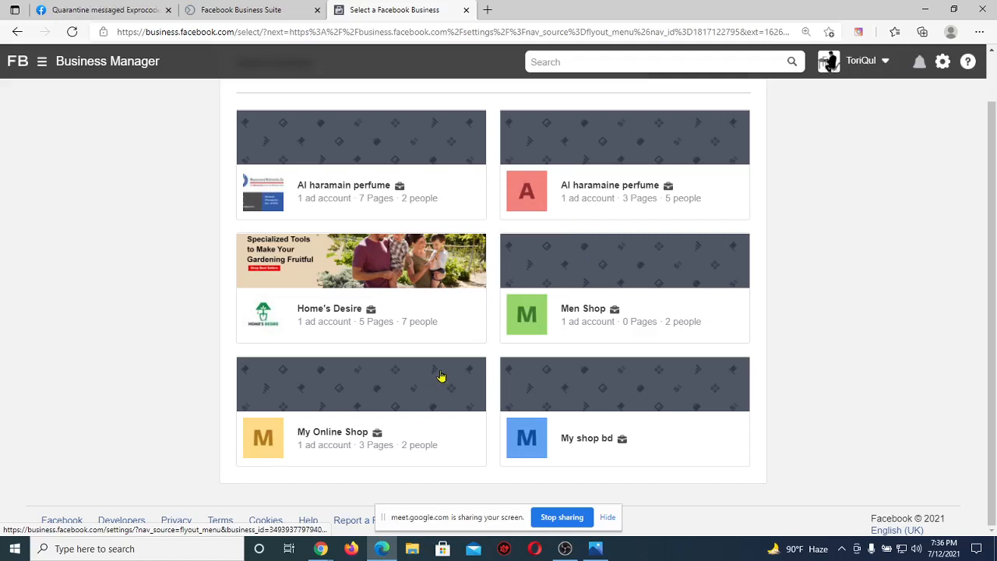
{"action": "left_click", "coordinate": [314, 433]}
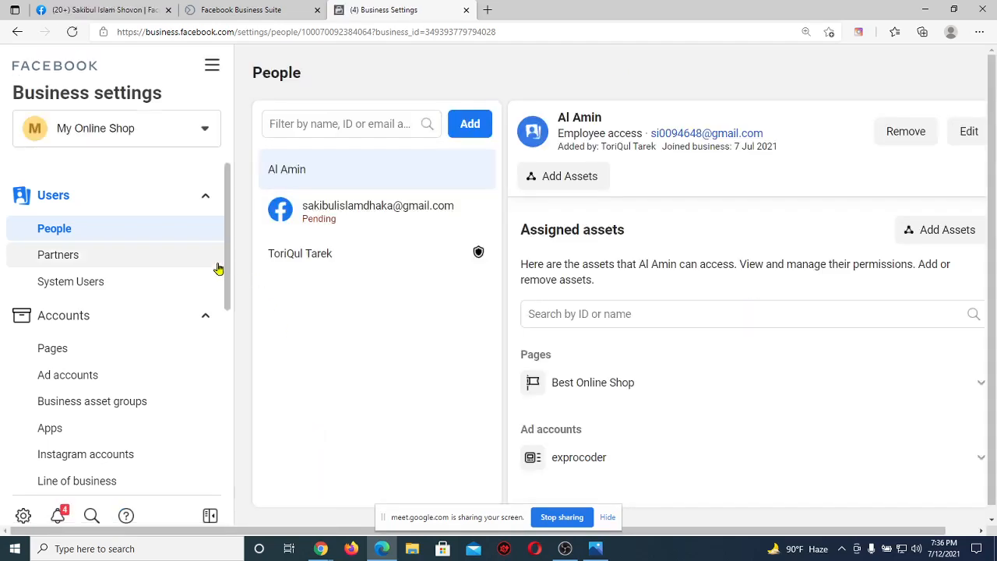
{"action": "left_click", "coordinate": [79, 378]}
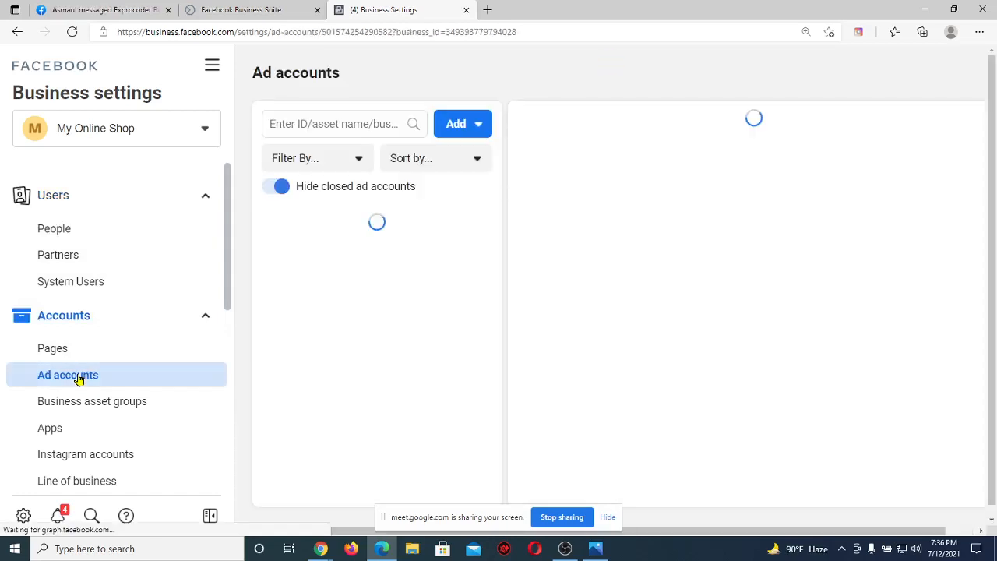
{"action": "left_click", "coordinate": [99, 231]}
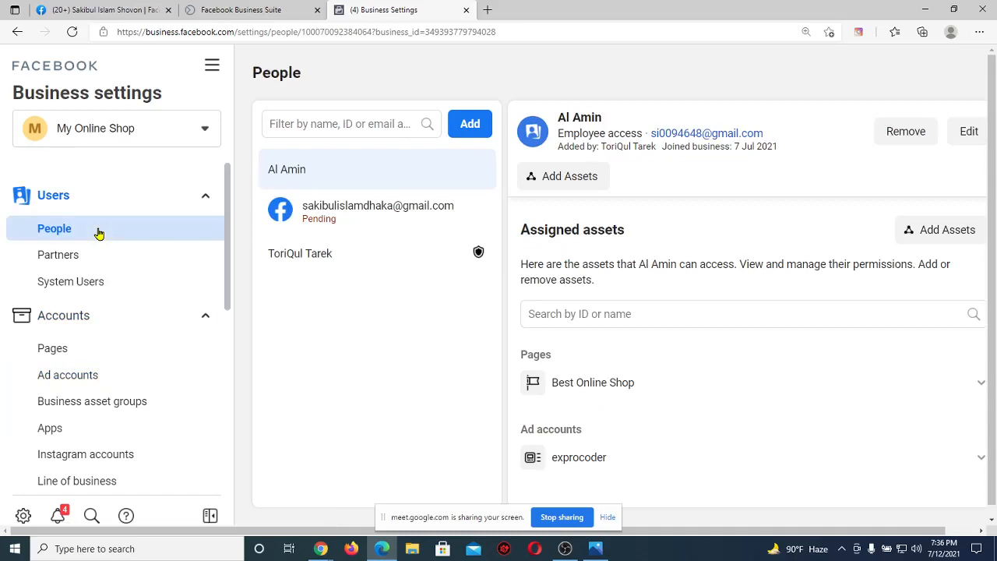
View the business's Pages, then bring the Google Meet call to the front.
{"action": "scroll", "coordinate": [111, 338], "scroll_direction": "down", "scroll_amount": 1}
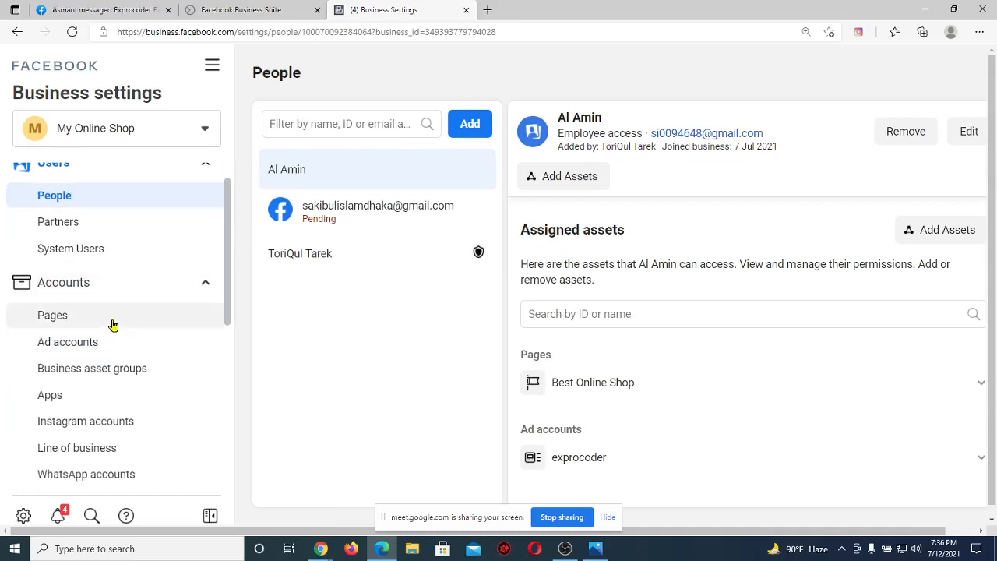
{"action": "left_click", "coordinate": [112, 322]}
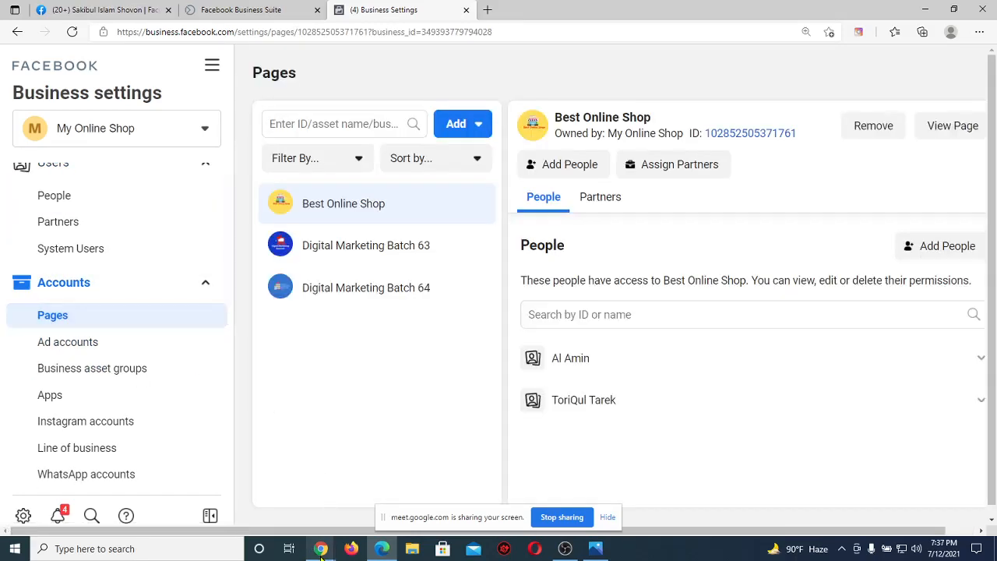
{"action": "mouse_move", "coordinate": [321, 550]}
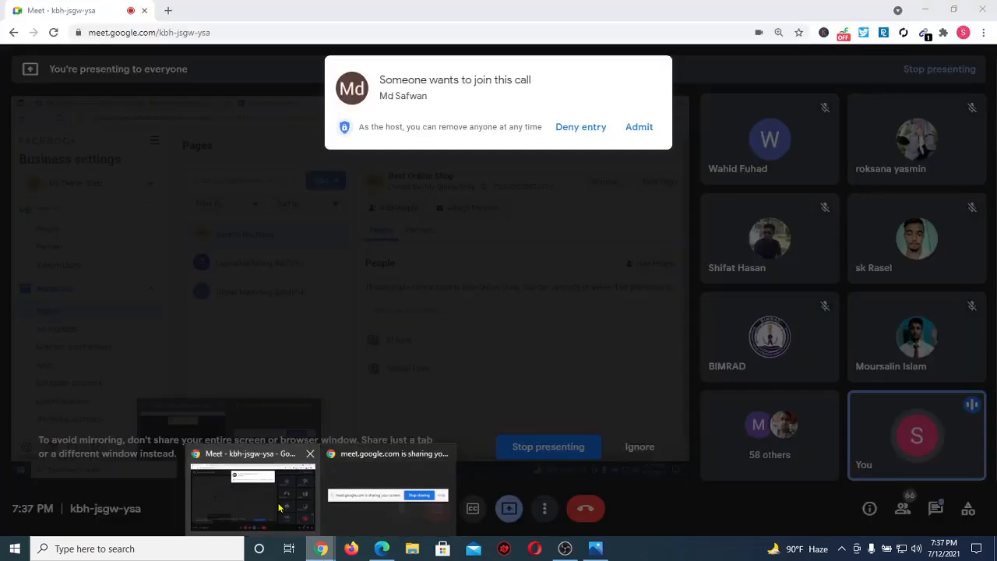
{"action": "left_click", "coordinate": [257, 495]}
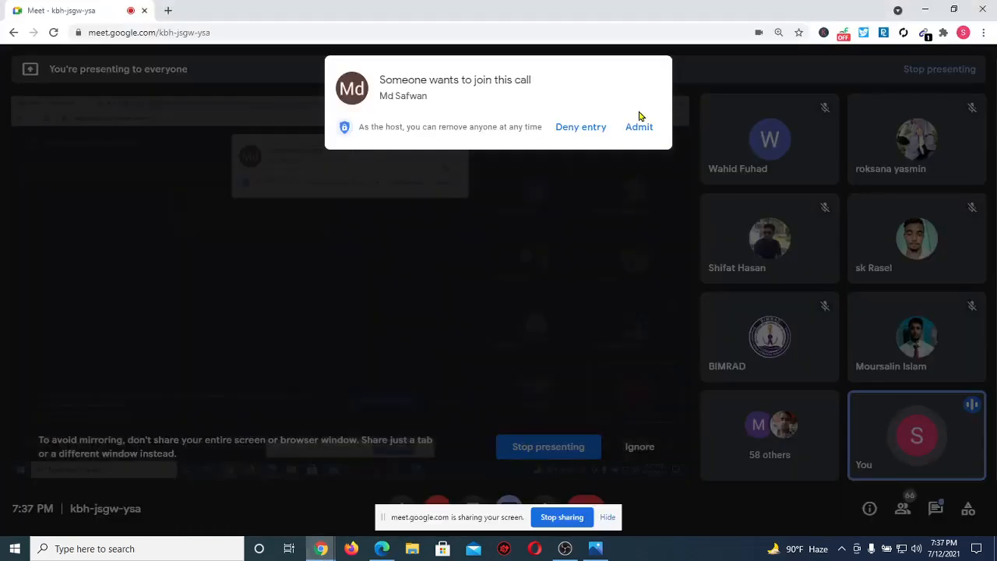
Admit the waiting participant to the Meet call and return to Business Settings.
{"action": "left_click", "coordinate": [638, 128]}
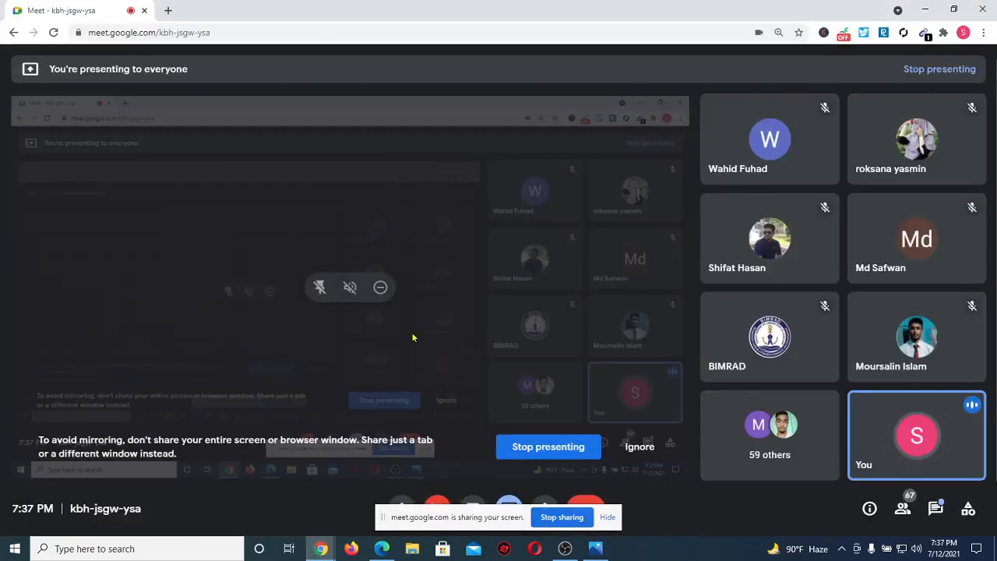
{"action": "left_click", "coordinate": [374, 550]}
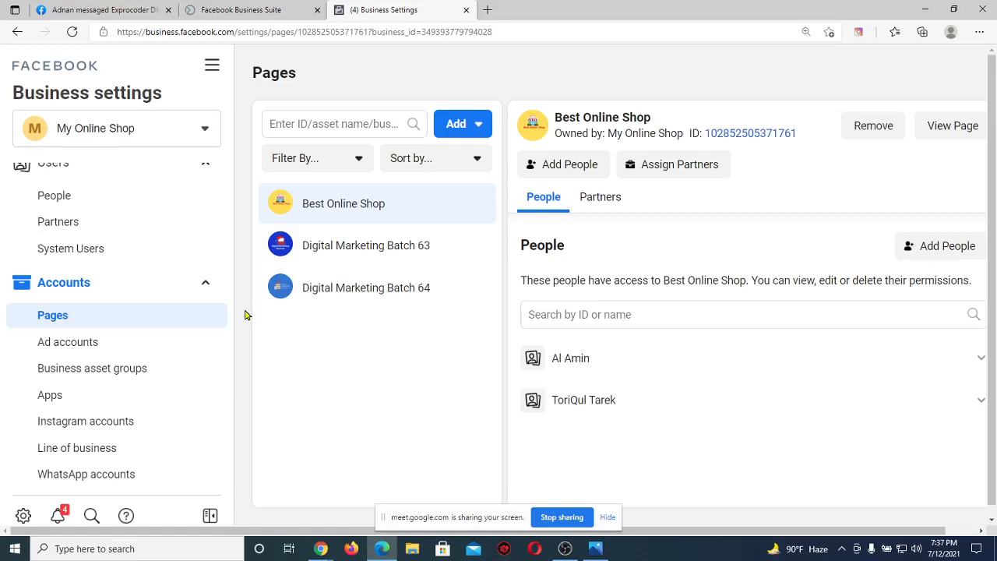
Scroll the settings sidebar and go to My Online Shop's Instagram accounts page.
{"action": "scroll", "coordinate": [153, 339], "scroll_direction": "down", "scroll_amount": 1}
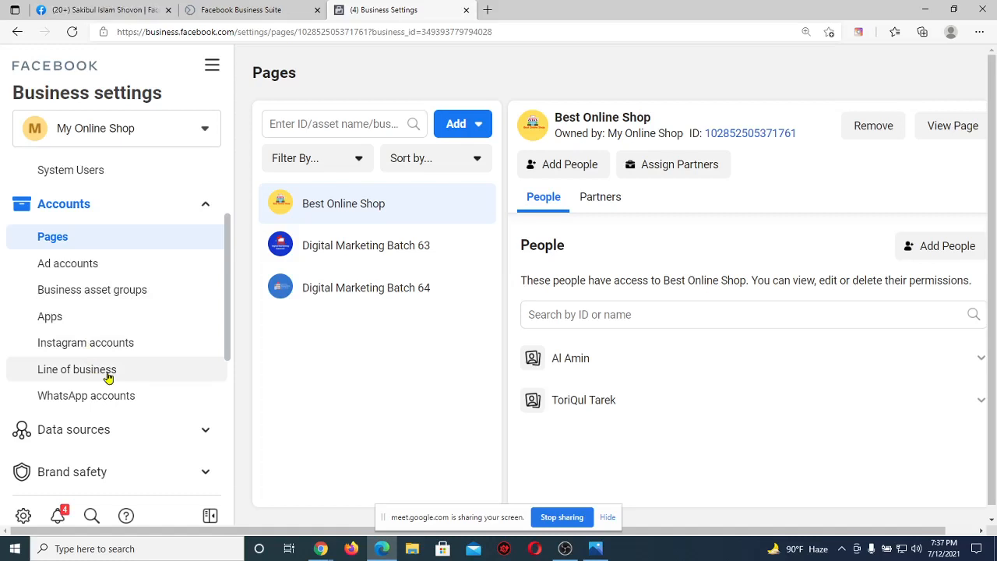
{"action": "scroll", "coordinate": [108, 377], "scroll_direction": "down", "scroll_amount": 1}
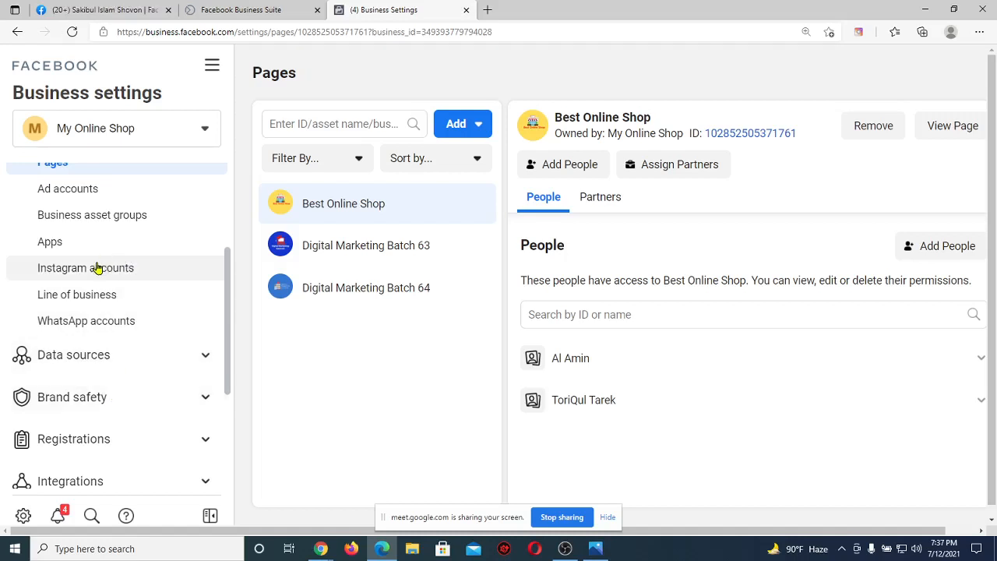
{"action": "scroll", "coordinate": [96, 267], "scroll_direction": "up", "scroll_amount": 1}
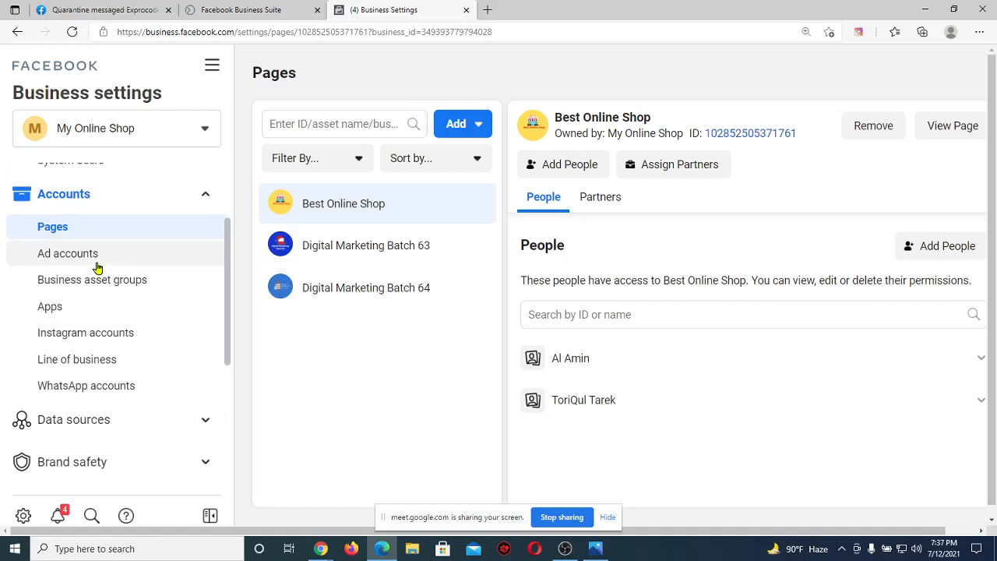
{"action": "left_click", "coordinate": [91, 336]}
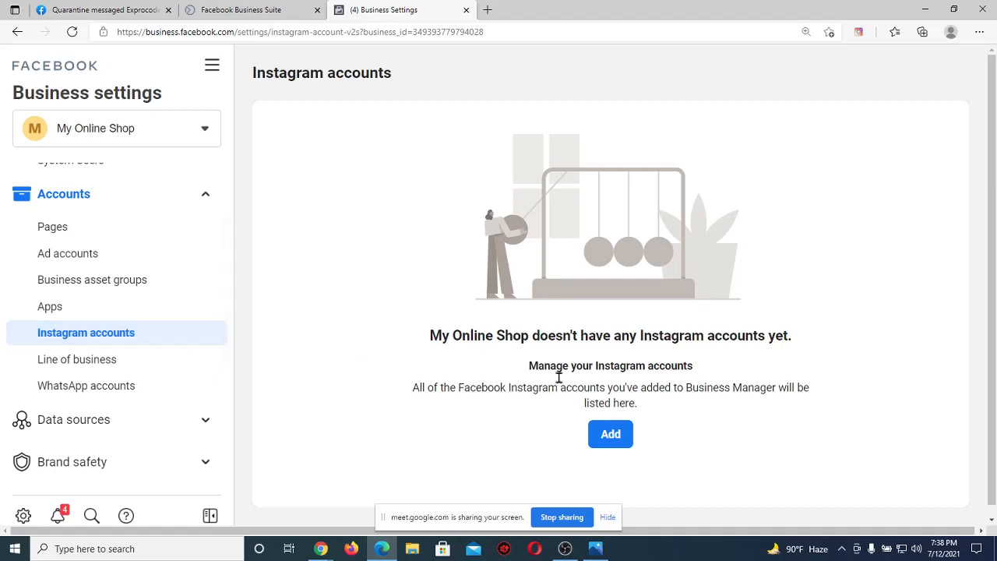
Begin adding an Instagram account using Connect Your Instagram Account.
{"action": "left_click", "coordinate": [608, 434]}
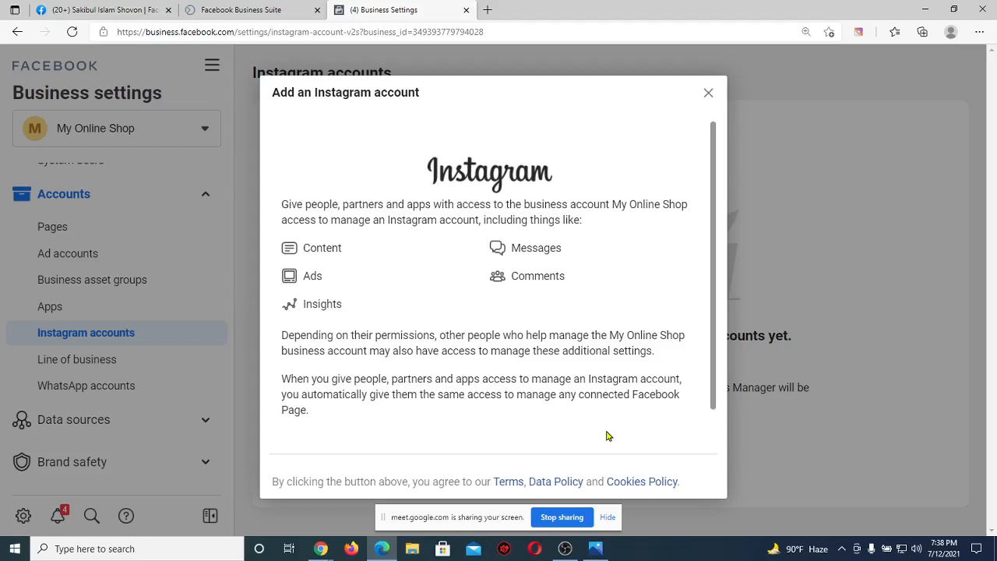
{"action": "scroll", "coordinate": [615, 389], "scroll_direction": "down", "scroll_amount": 2}
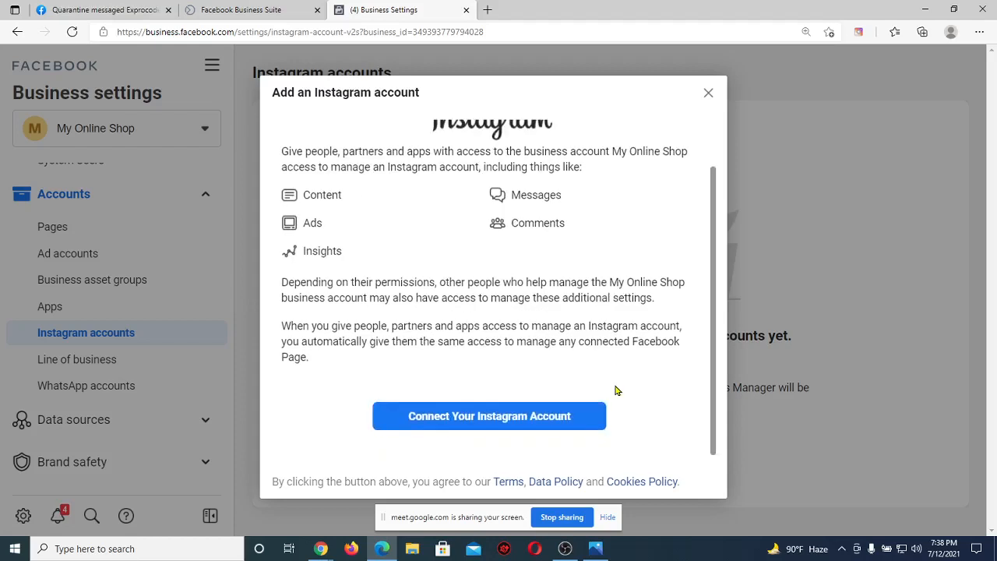
{"action": "left_click", "coordinate": [569, 418]}
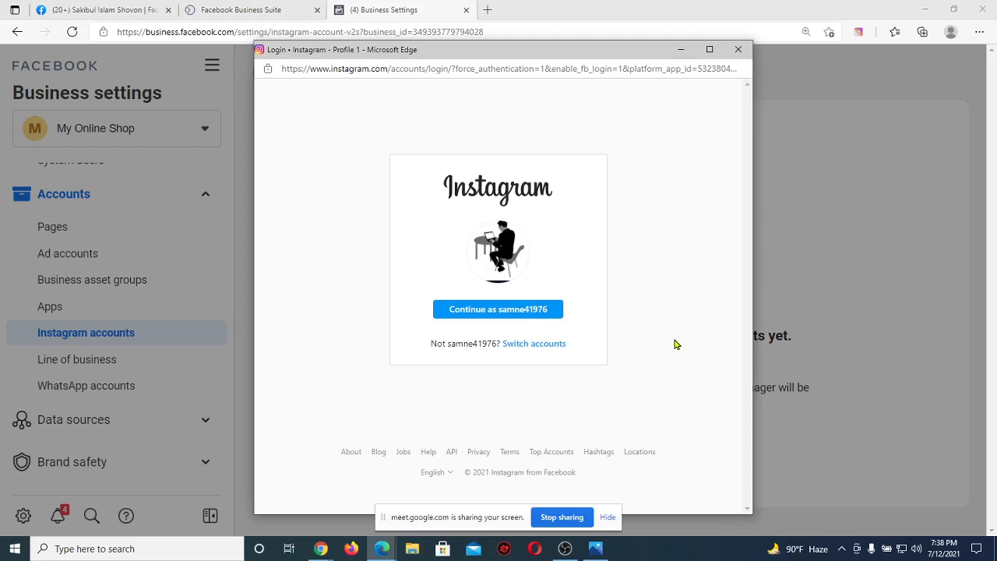
Choose Switch accounts, focus the username field, then close the Instagram login unsigned.
{"action": "left_click", "coordinate": [543, 345]}
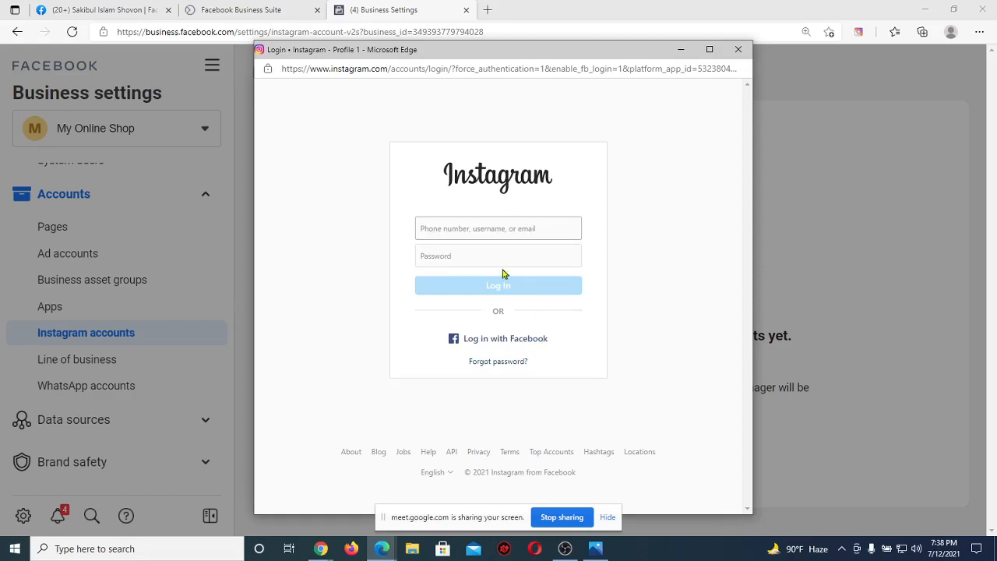
{"action": "left_click", "coordinate": [443, 236]}
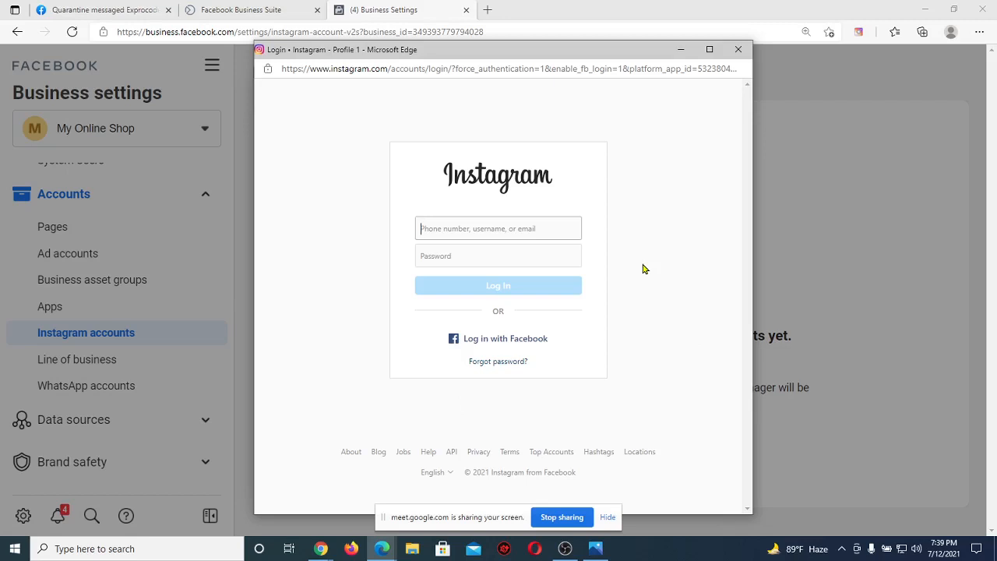
{"action": "left_click", "coordinate": [739, 52]}
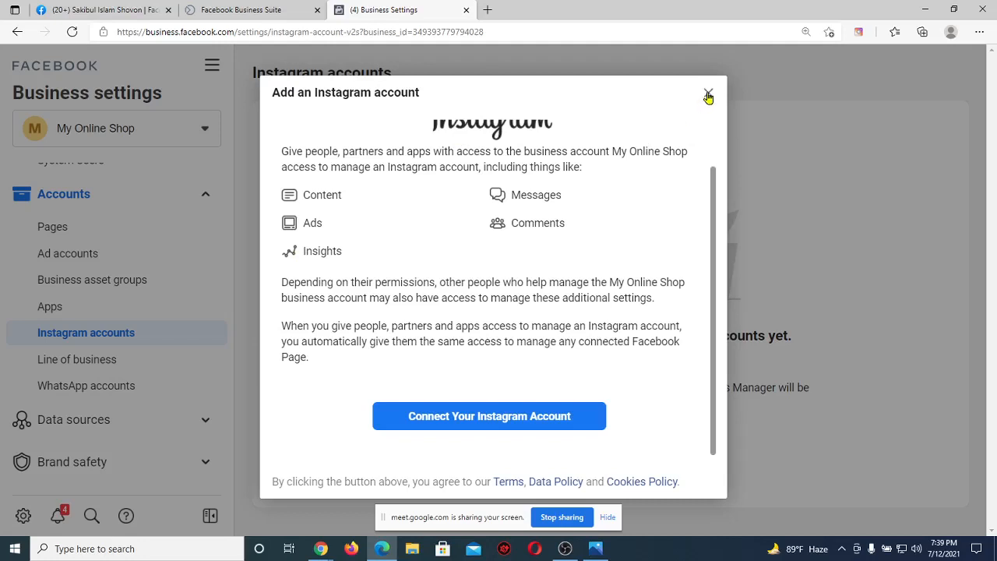
Dismiss the Add an Instagram account dialog and go to WhatsApp accounts settings.
{"action": "left_click", "coordinate": [708, 96]}
{"action": "scroll", "coordinate": [130, 315], "scroll_direction": "down", "scroll_amount": 1}
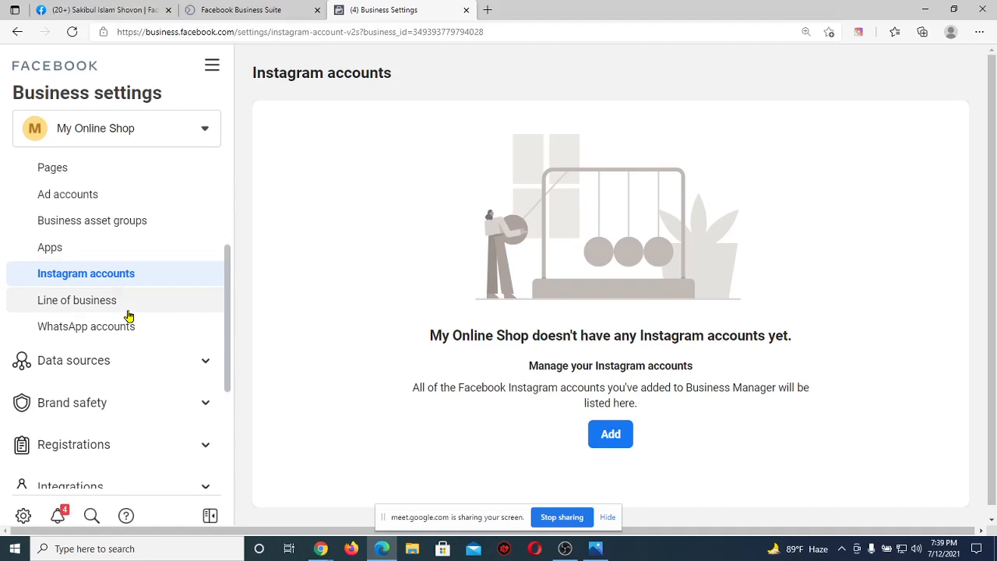
{"action": "left_click", "coordinate": [127, 326]}
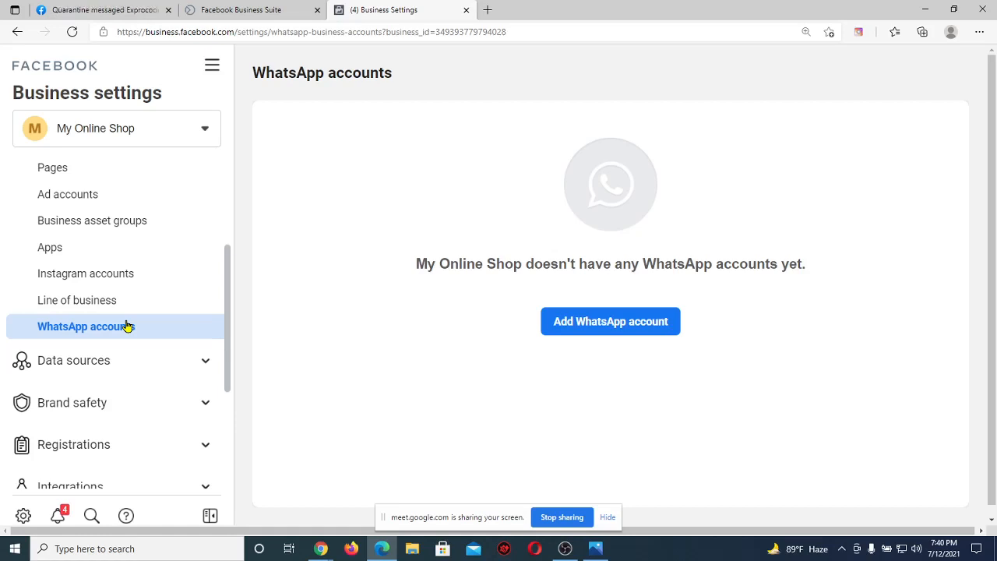
Start adding a WhatsApp account, keeping country code US +1, and focus the phone field.
{"action": "left_click", "coordinate": [580, 333]}
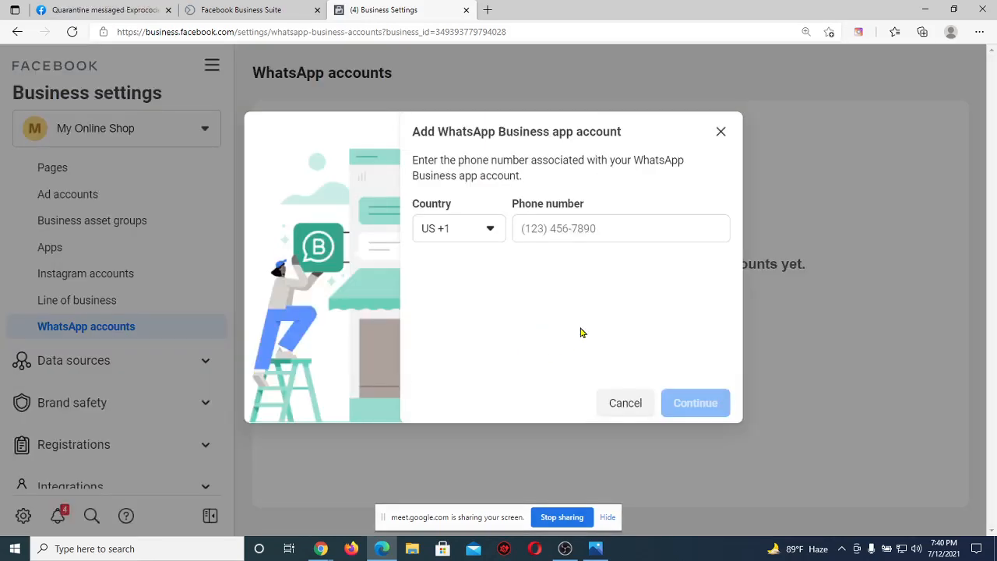
{"action": "left_click", "coordinate": [491, 234]}
{"action": "scroll", "coordinate": [460, 374], "scroll_direction": "down", "scroll_amount": 3}
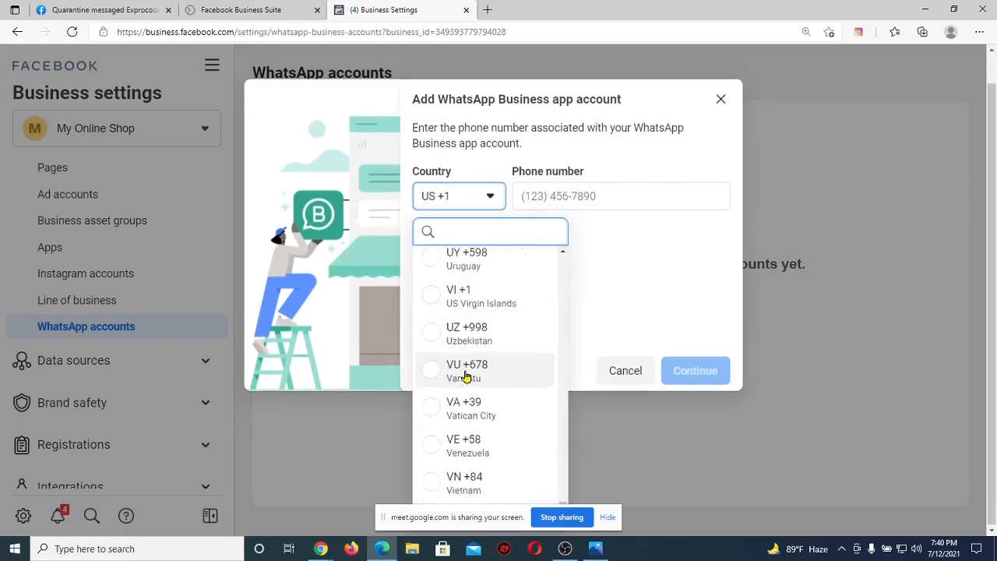
{"action": "scroll", "coordinate": [465, 377], "scroll_direction": "down", "scroll_amount": 2}
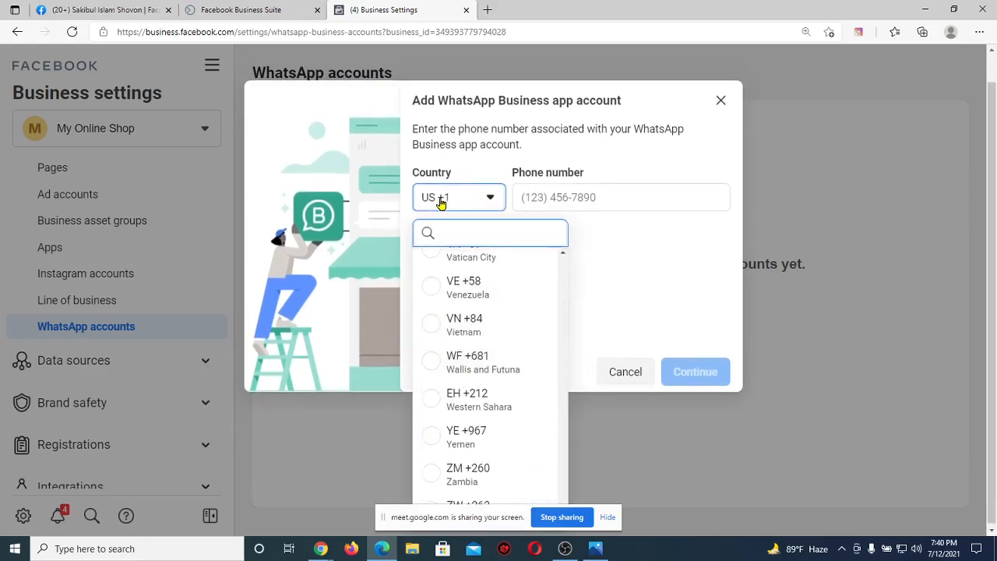
{"action": "left_click", "coordinate": [678, 265]}
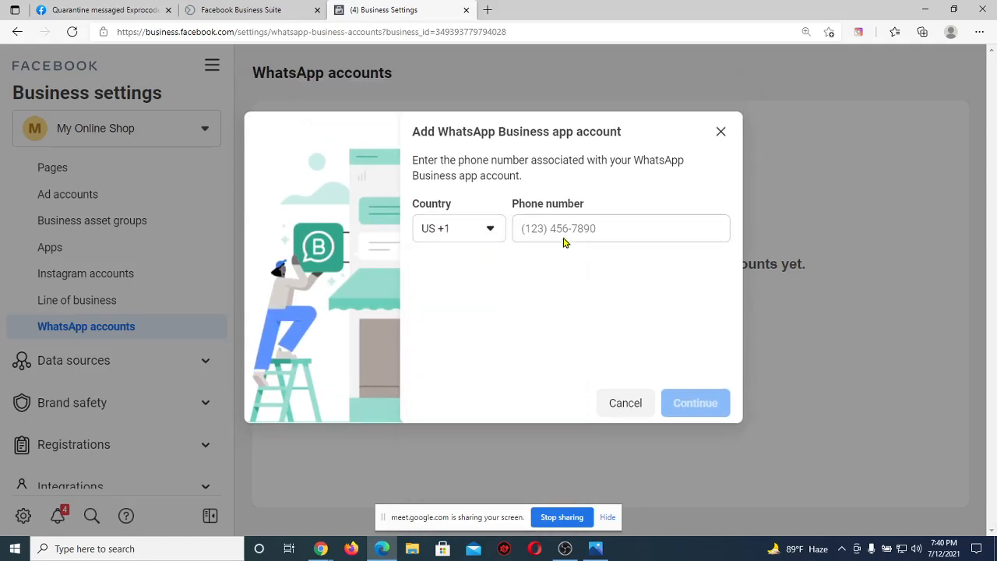
{"action": "left_click", "coordinate": [561, 226]}
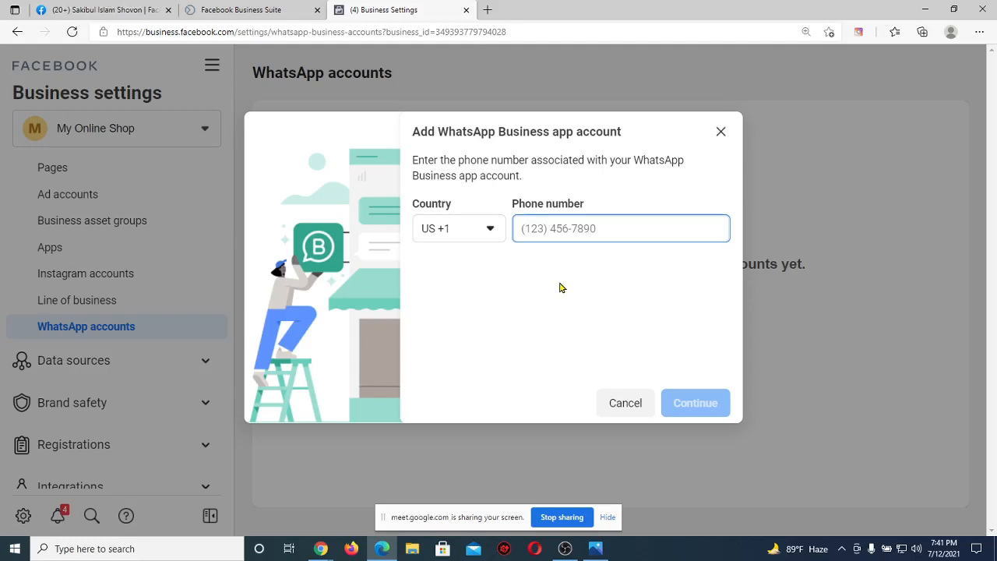
Check the Google Meet window, then return to Business Settings.
{"action": "left_click", "coordinate": [320, 548]}
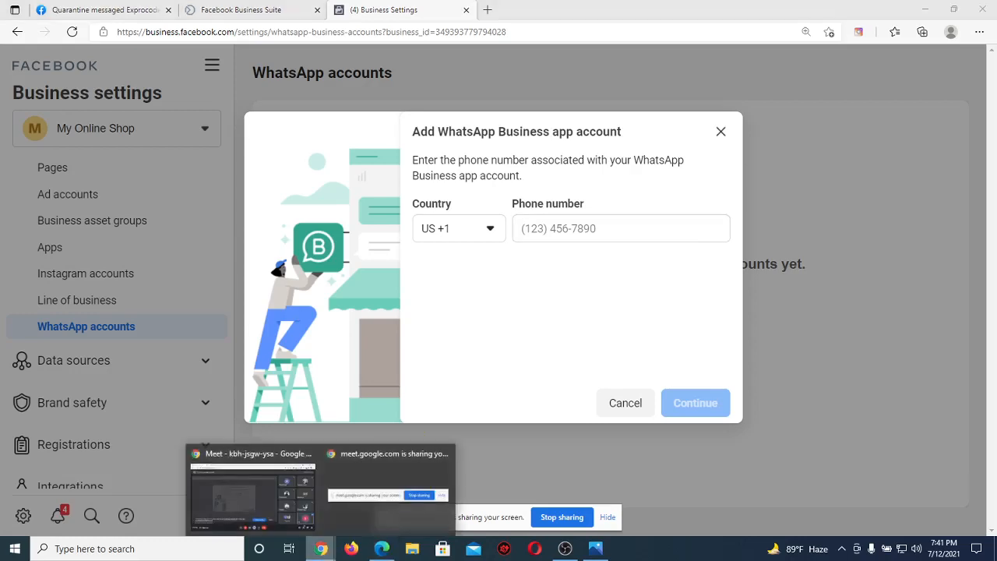
{"action": "left_click", "coordinate": [253, 487]}
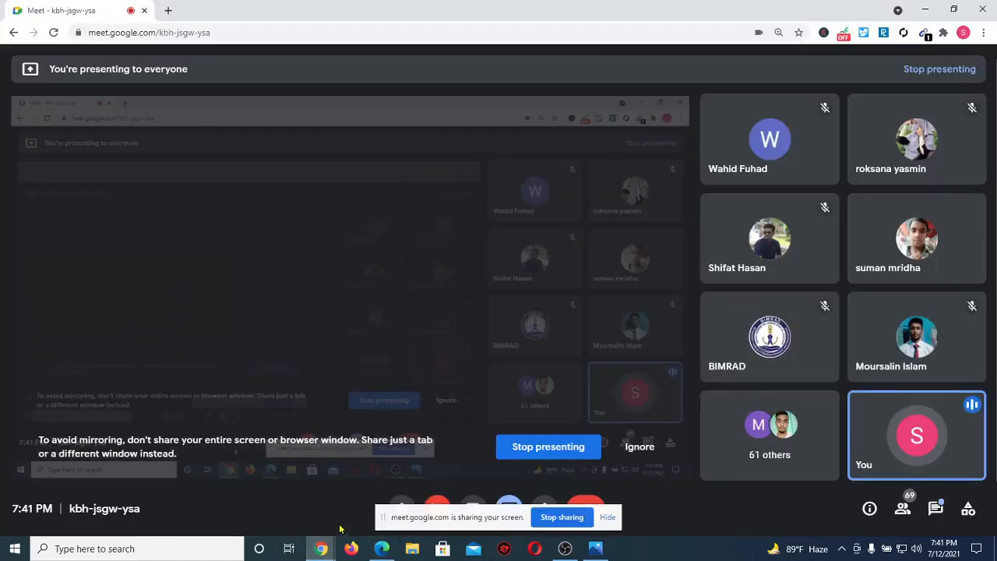
{"action": "left_click", "coordinate": [377, 548]}
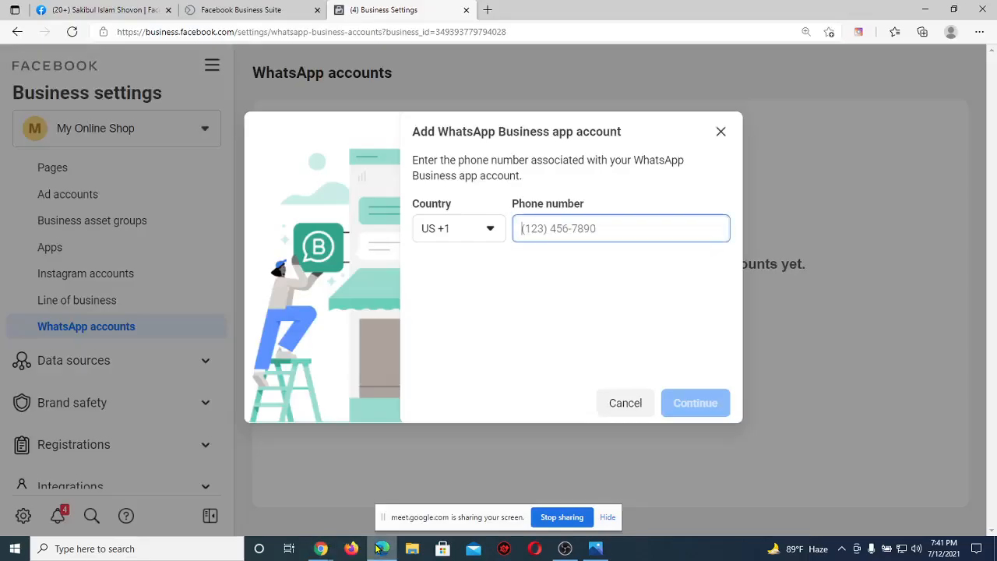
Dismiss the WhatsApp form and expand the Data sources section in the sidebar.
{"action": "left_click", "coordinate": [719, 132]}
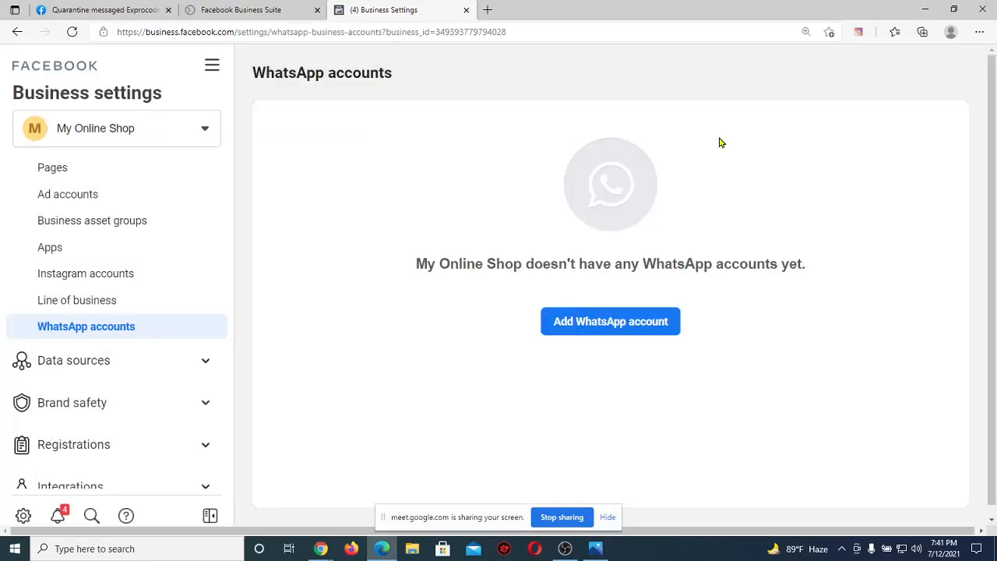
{"action": "left_click", "coordinate": [115, 377]}
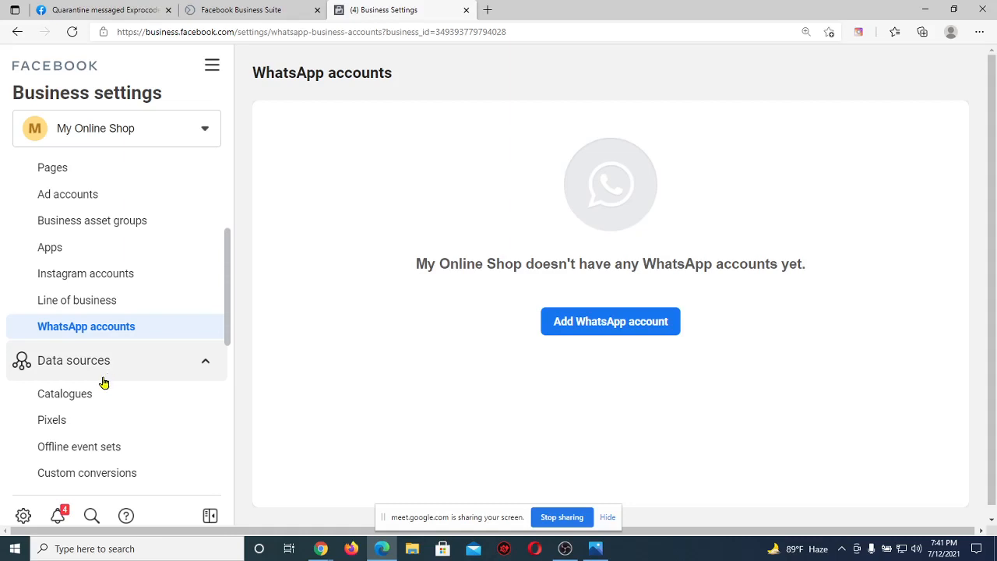
{"action": "scroll", "coordinate": [100, 380], "scroll_direction": "down", "scroll_amount": 1}
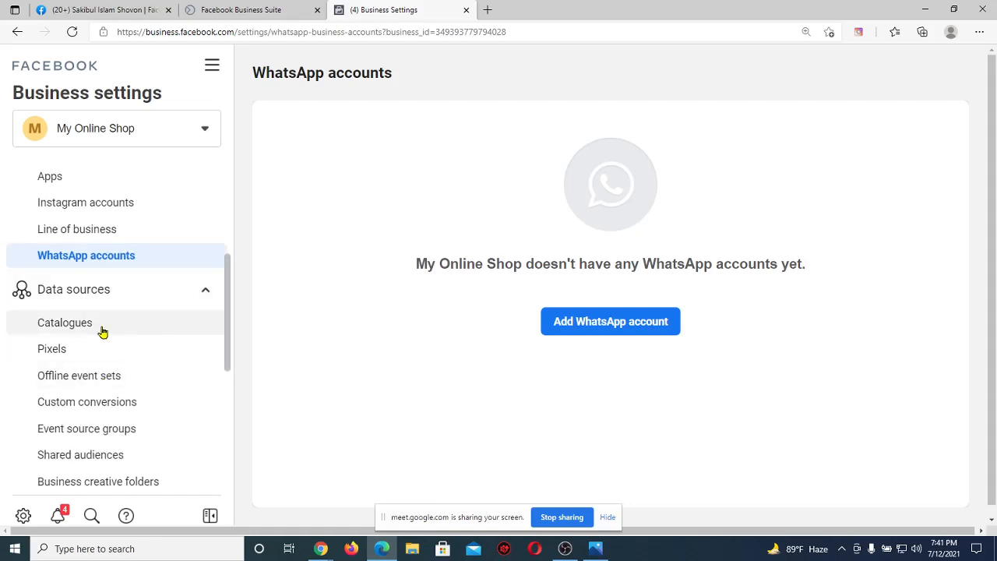
{"action": "left_click", "coordinate": [107, 294]}
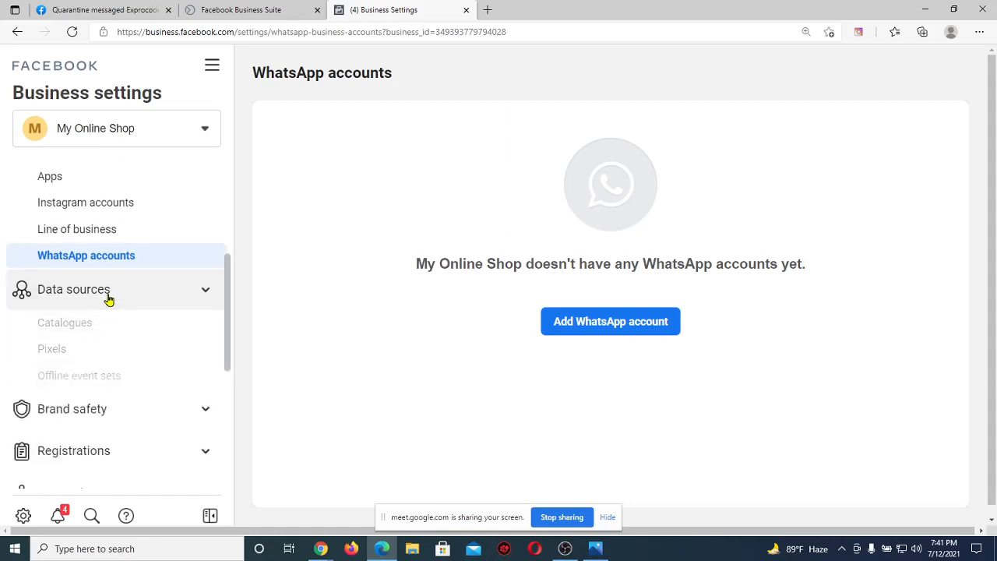
{"action": "left_click", "coordinate": [187, 294]}
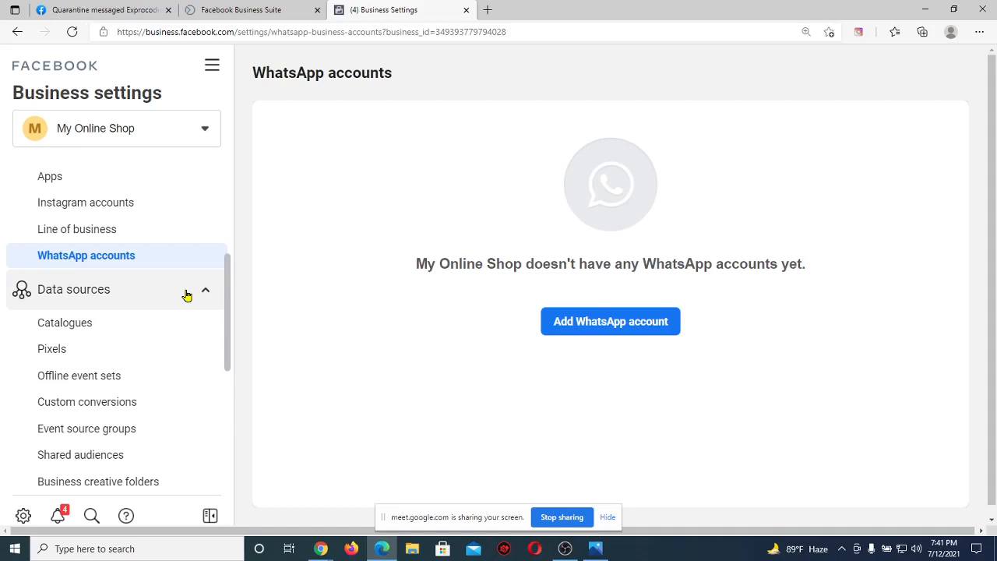
{"action": "mouse_move", "coordinate": [324, 548]}
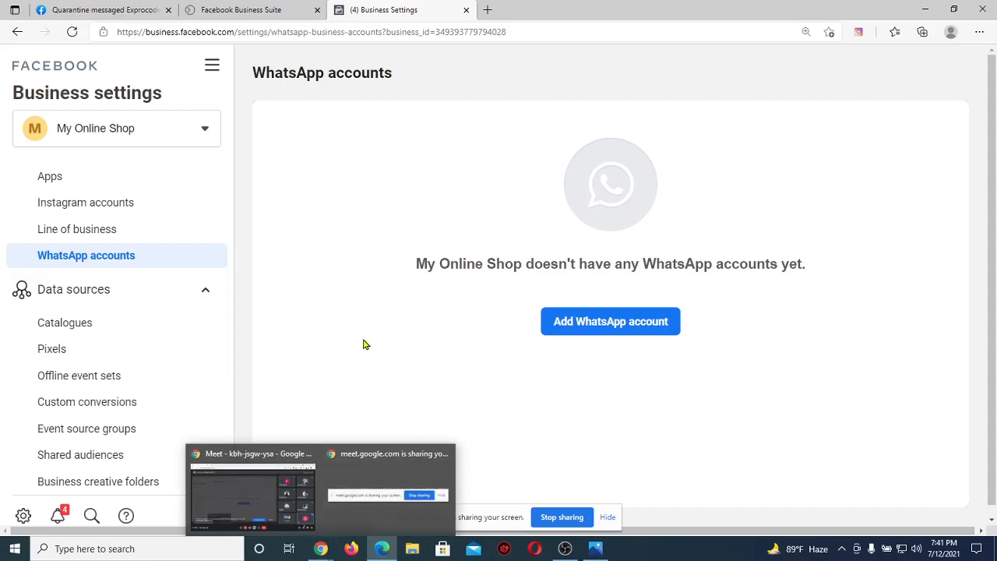
Look over the empty Catalogues page, then settle on the Pixels page showing no pixels.
{"action": "left_click", "coordinate": [129, 330]}
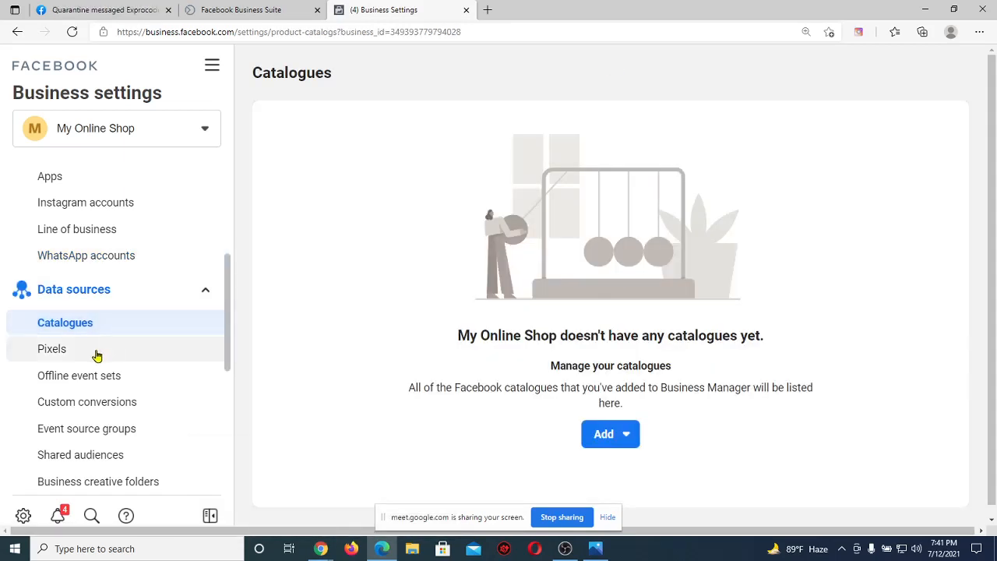
{"action": "left_click", "coordinate": [97, 355]}
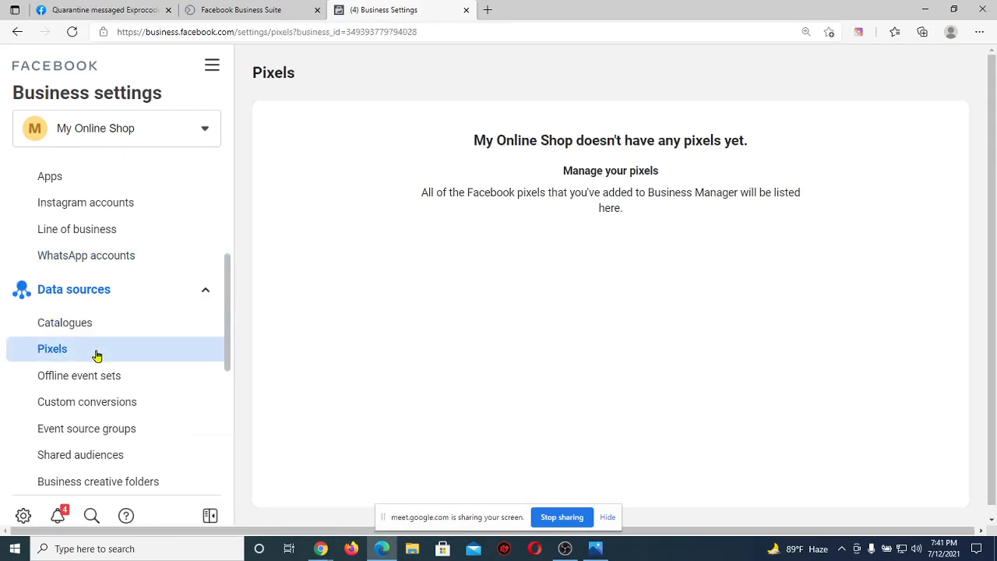
{"action": "left_click", "coordinate": [113, 324]}
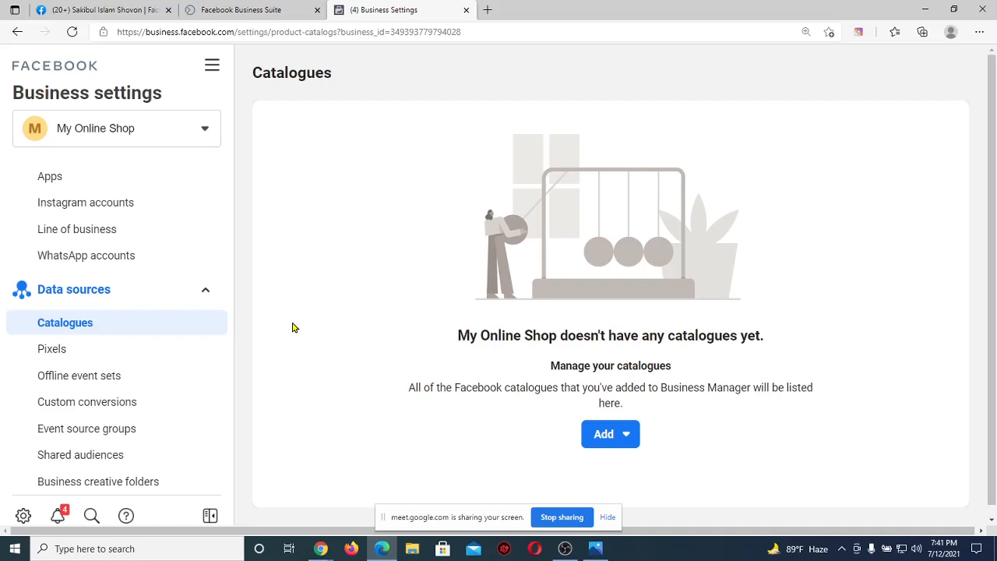
{"action": "left_click", "coordinate": [130, 350]}
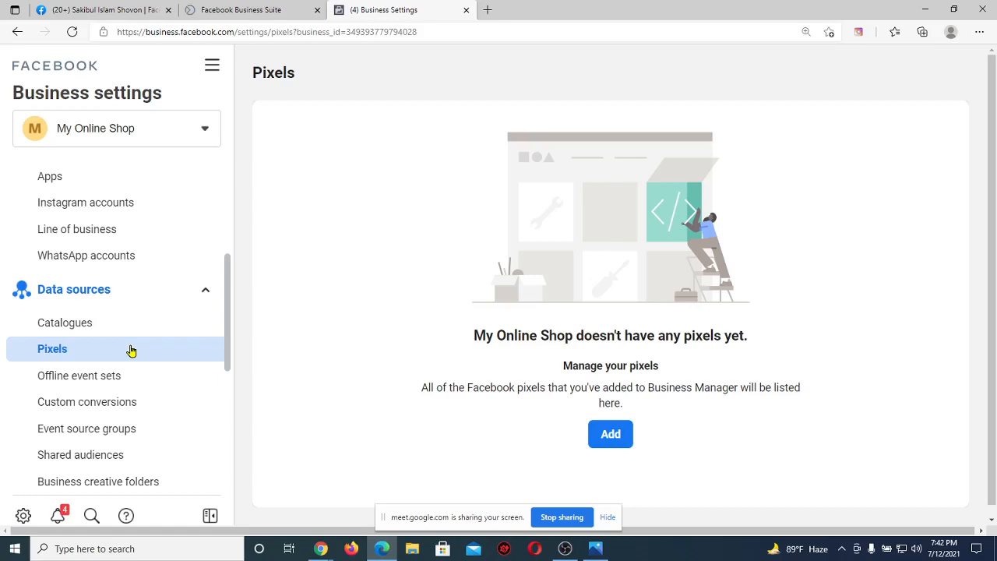
Switch to Chrome and load daraz.com.bd in a new tab by entering daraz.
{"action": "mouse_move", "coordinate": [319, 554]}
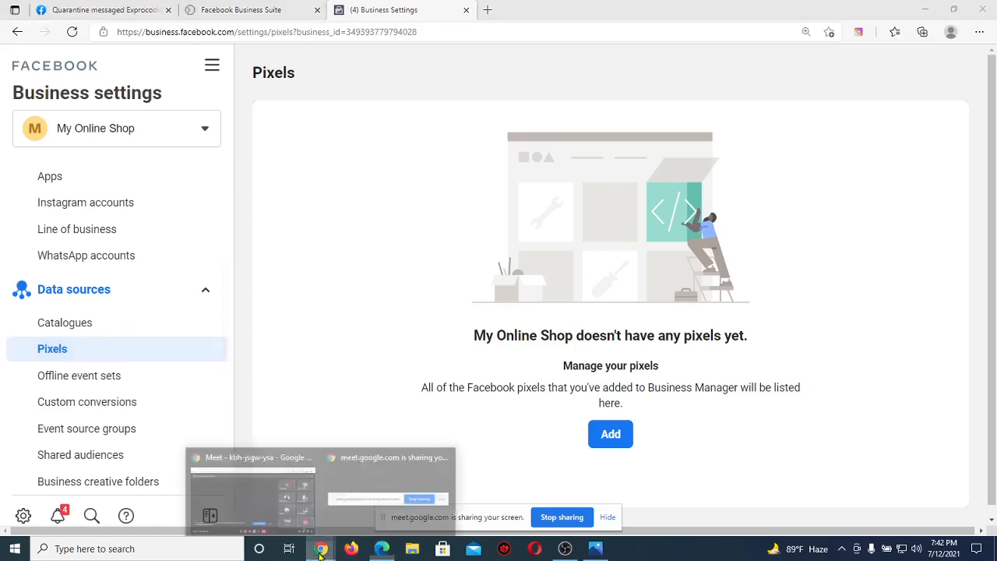
{"action": "left_click", "coordinate": [251, 495]}
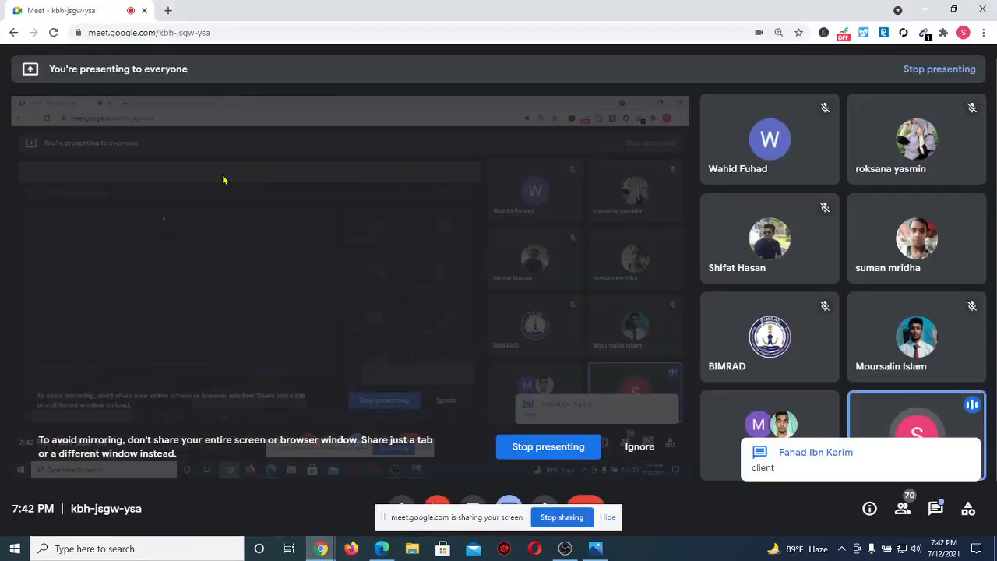
{"action": "left_click", "coordinate": [168, 10]}
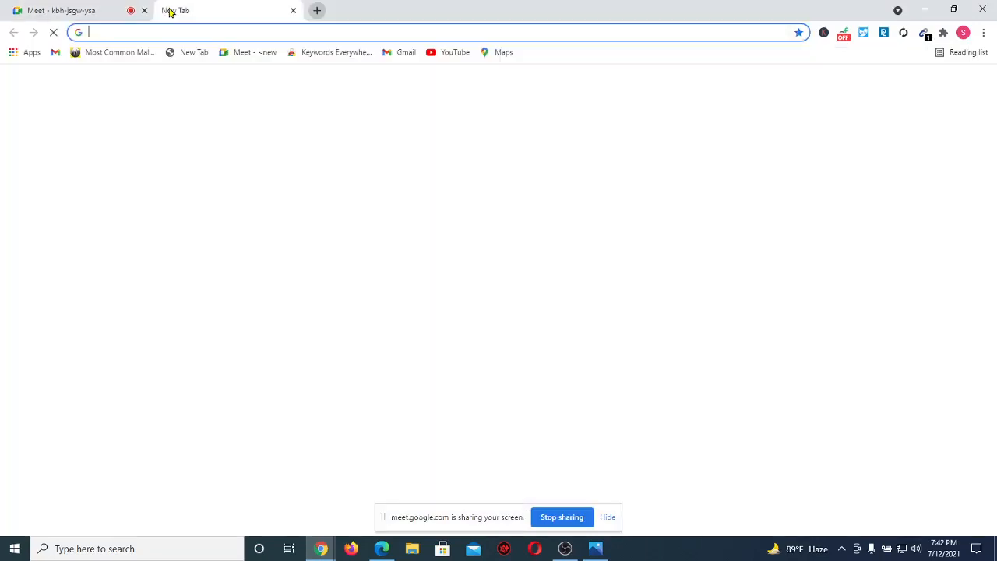
{"action": "type", "text": "da"}
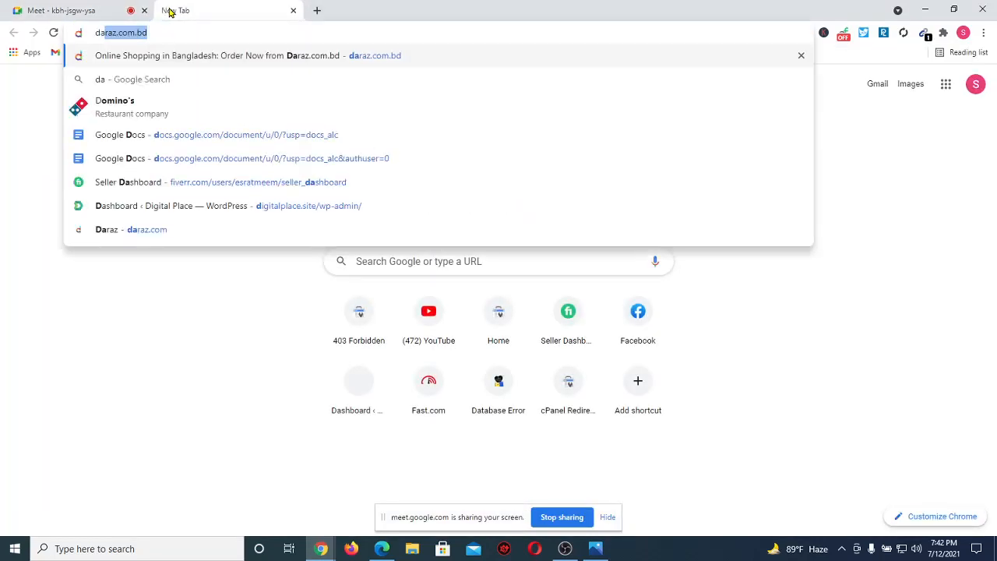
{"action": "type", "text": "raz"}
{"action": "key", "text": "Return"}
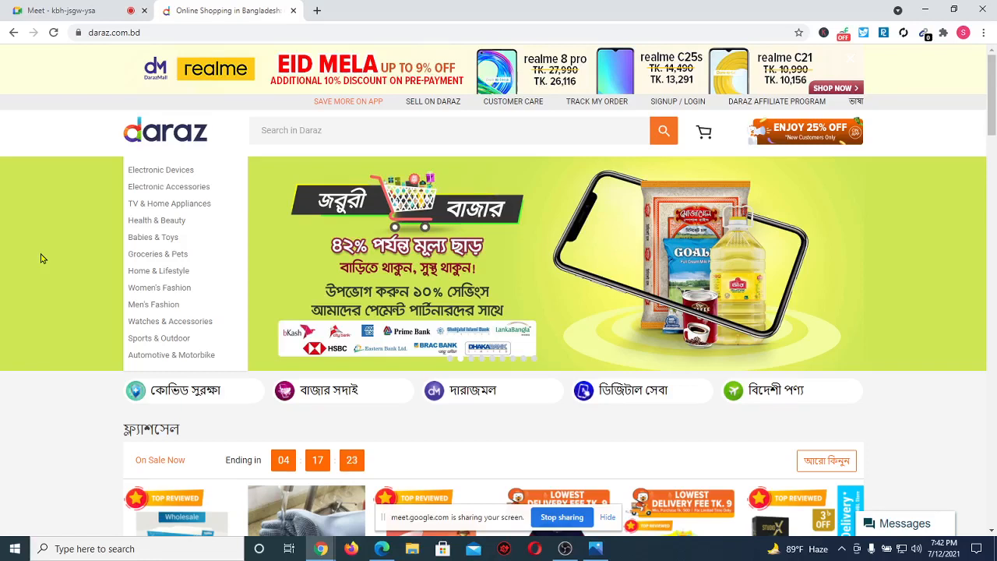
Scroll to the 'just for you' section and open the Black artificial leather wallet for men.
{"action": "scroll", "coordinate": [42, 259], "scroll_direction": "down", "scroll_amount": 5}
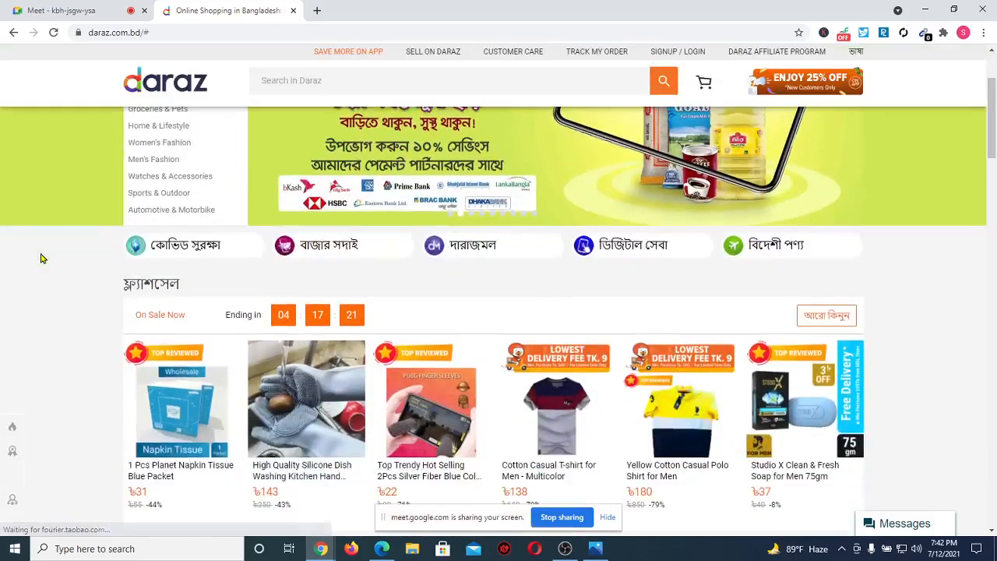
{"action": "scroll", "coordinate": [225, 340], "scroll_direction": "down", "scroll_amount": 3}
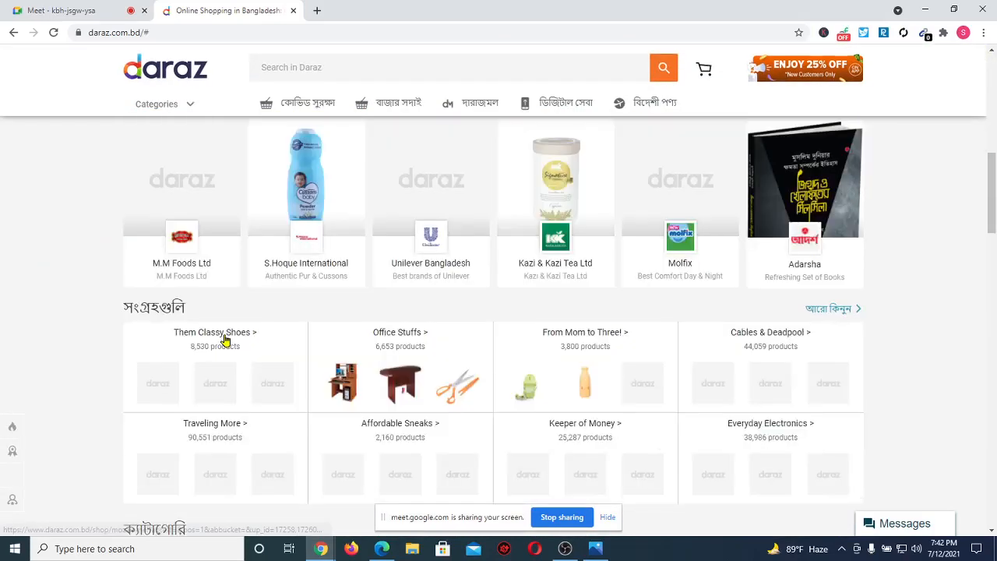
{"action": "scroll", "coordinate": [225, 340], "scroll_direction": "down", "scroll_amount": 3}
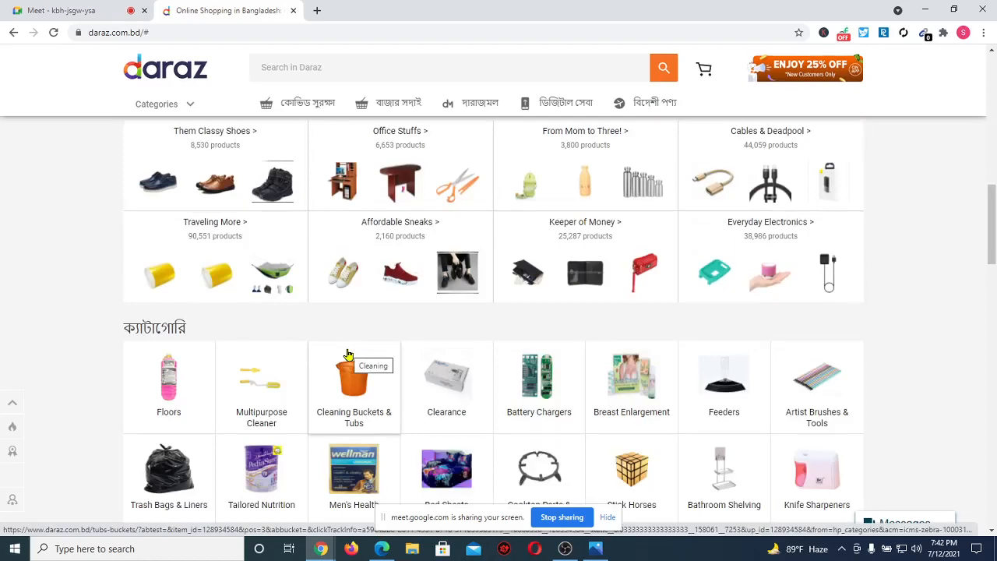
{"action": "scroll", "coordinate": [272, 379], "scroll_direction": "down", "scroll_amount": 3}
{"action": "scroll", "coordinate": [272, 379], "scroll_direction": "down", "scroll_amount": 4}
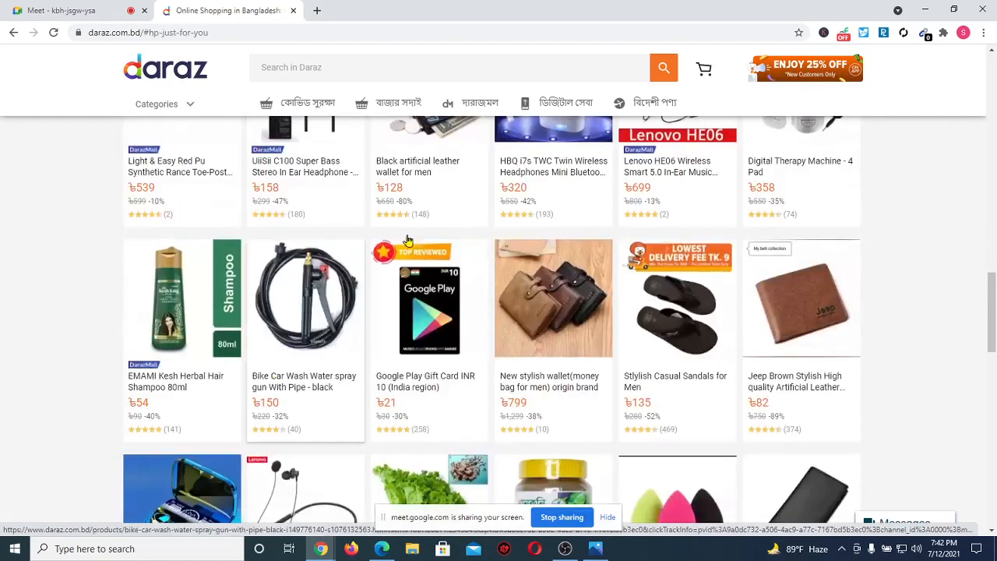
{"action": "scroll", "coordinate": [349, 252], "scroll_direction": "up", "scroll_amount": 3}
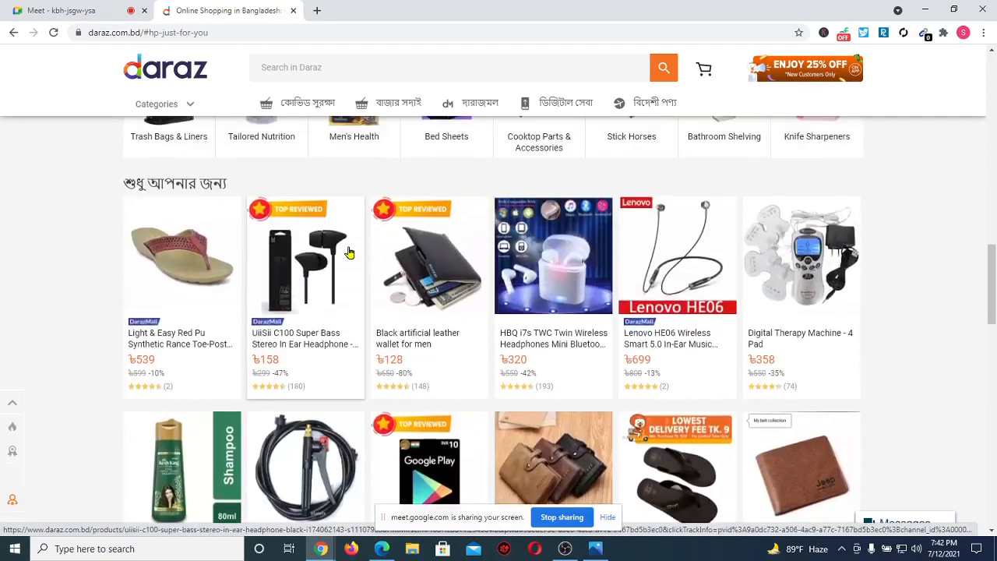
{"action": "left_click", "coordinate": [409, 339]}
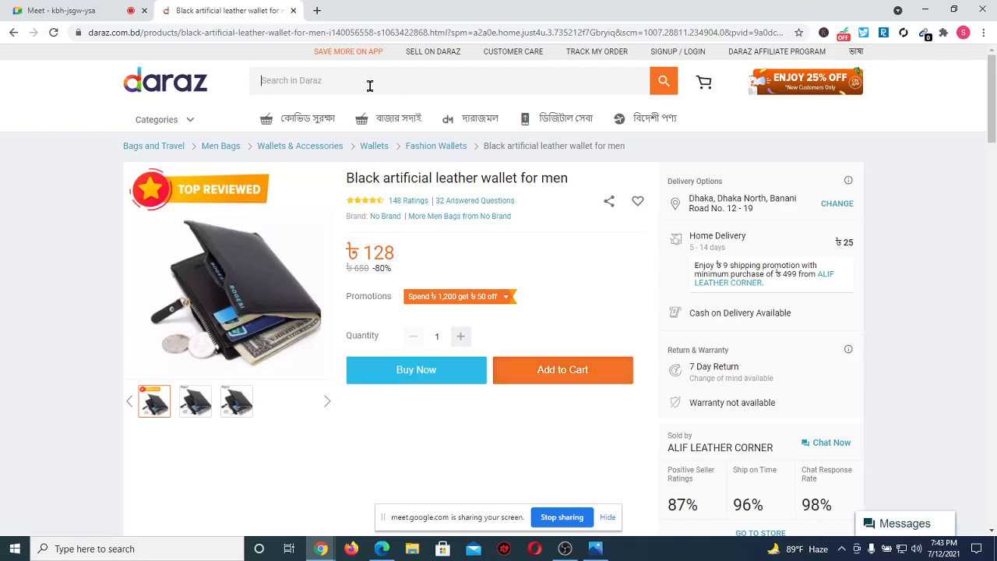
Search Daraz for 'watch' and browse the results, including the CURREN 8106 quartz watch.
{"action": "type", "text": "watch"}
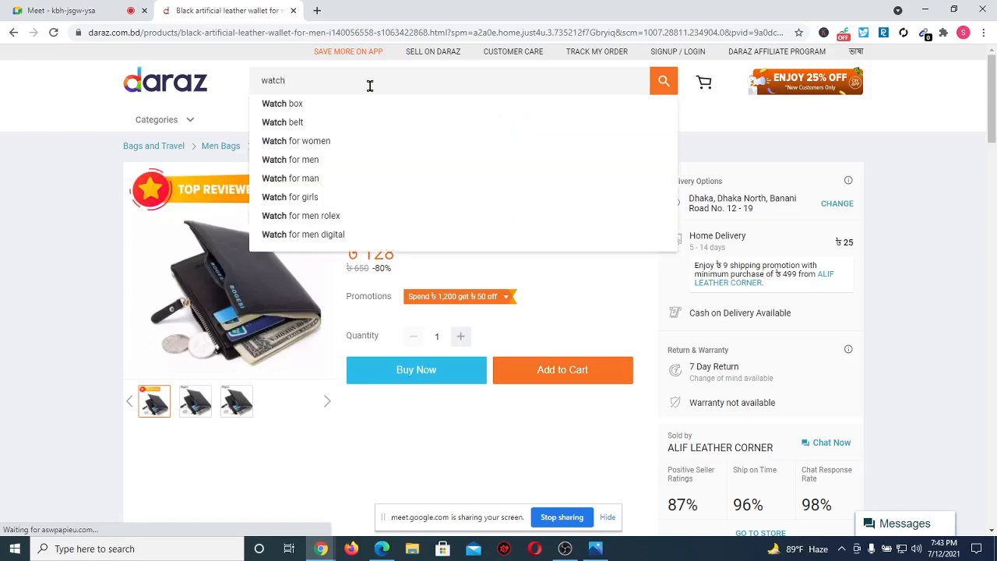
{"action": "key", "text": "Return"}
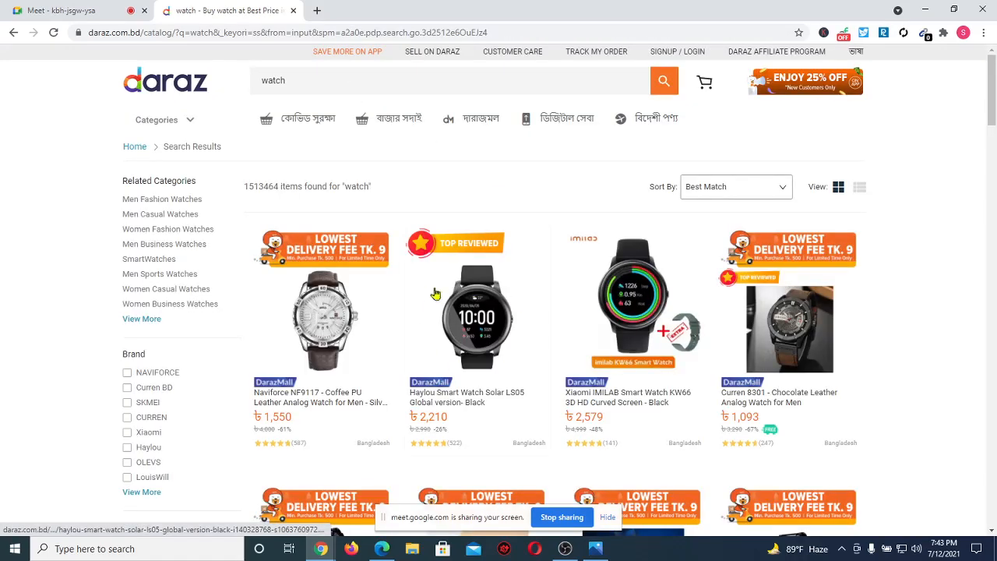
{"action": "scroll", "coordinate": [393, 352], "scroll_direction": "down", "scroll_amount": 2}
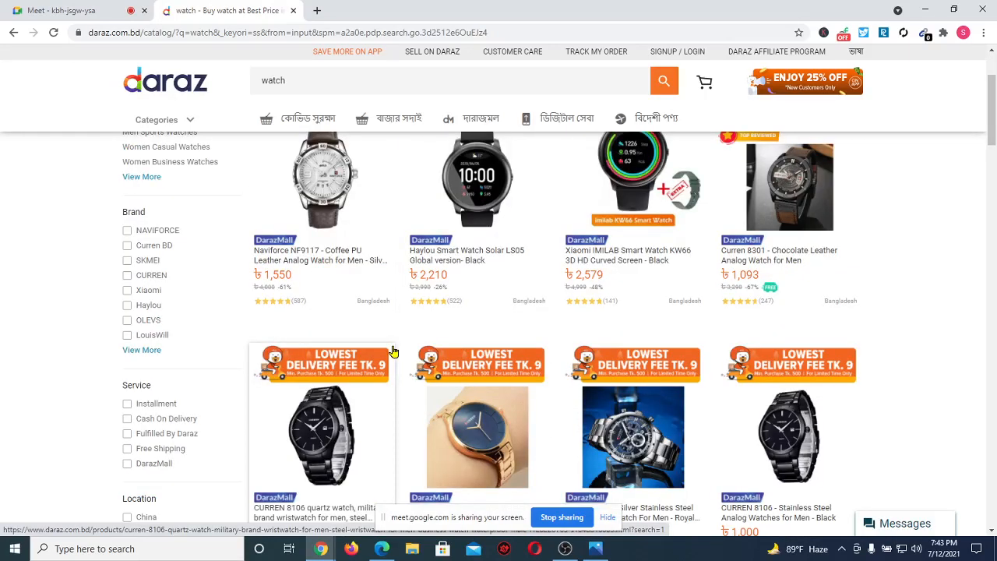
{"action": "left_click", "coordinate": [393, 352]}
{"action": "scroll", "coordinate": [404, 338], "scroll_direction": "down", "scroll_amount": 3}
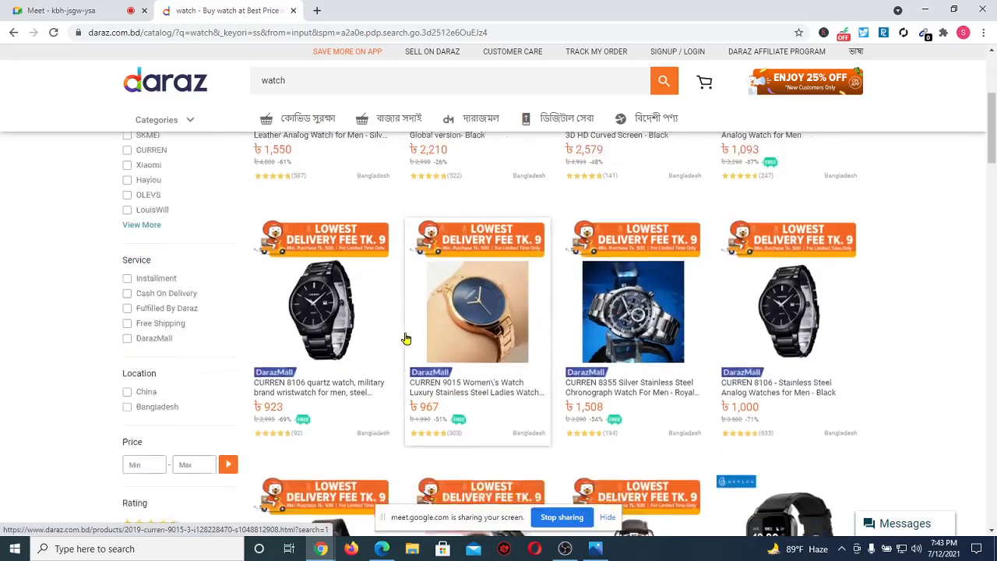
{"action": "scroll", "coordinate": [485, 361], "scroll_direction": "down", "scroll_amount": 2}
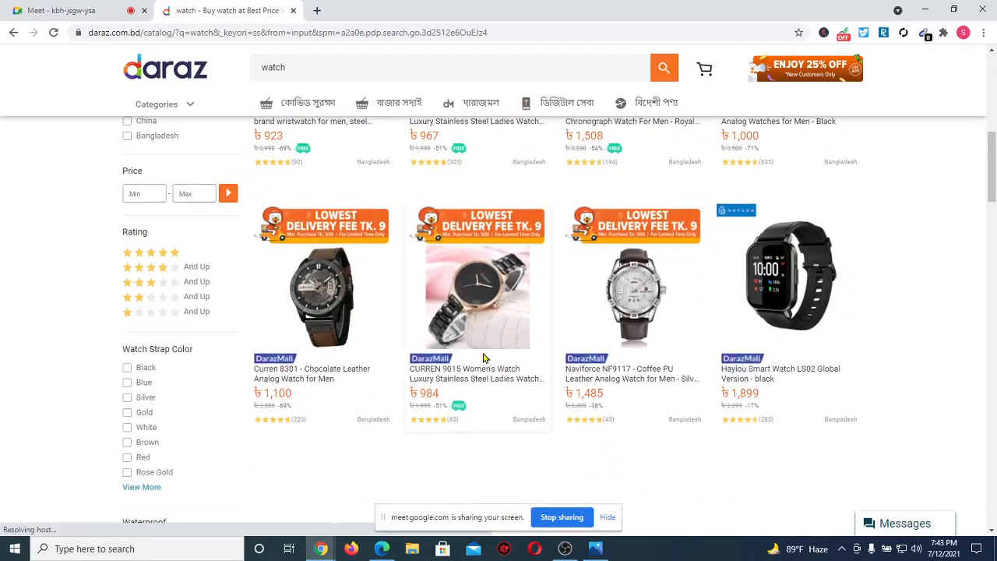
Open the Curren 8301 Chocolate Leather watch listing, then switch to the Google Meet tab.
{"action": "left_click", "coordinate": [313, 373]}
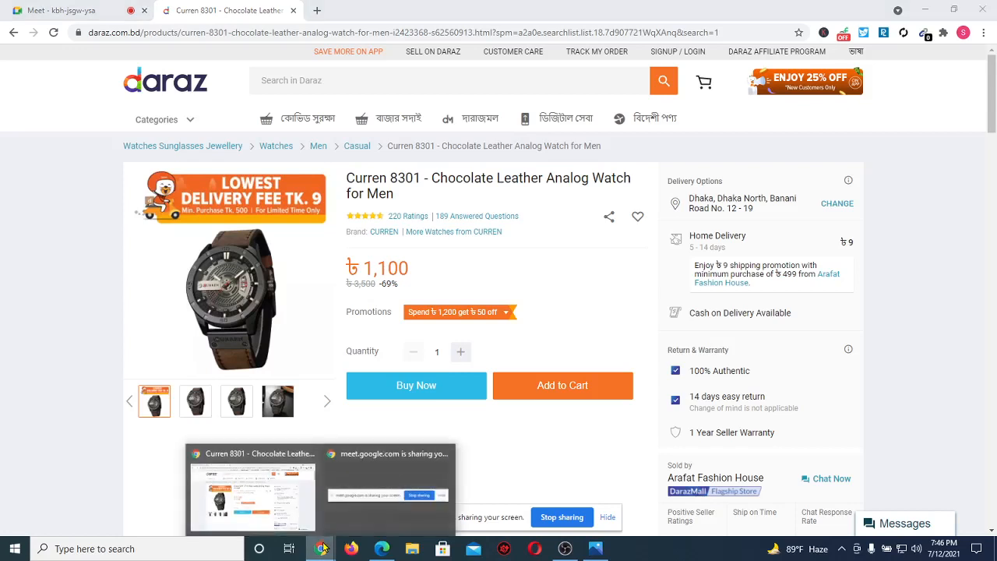
{"action": "left_click", "coordinate": [52, 8]}
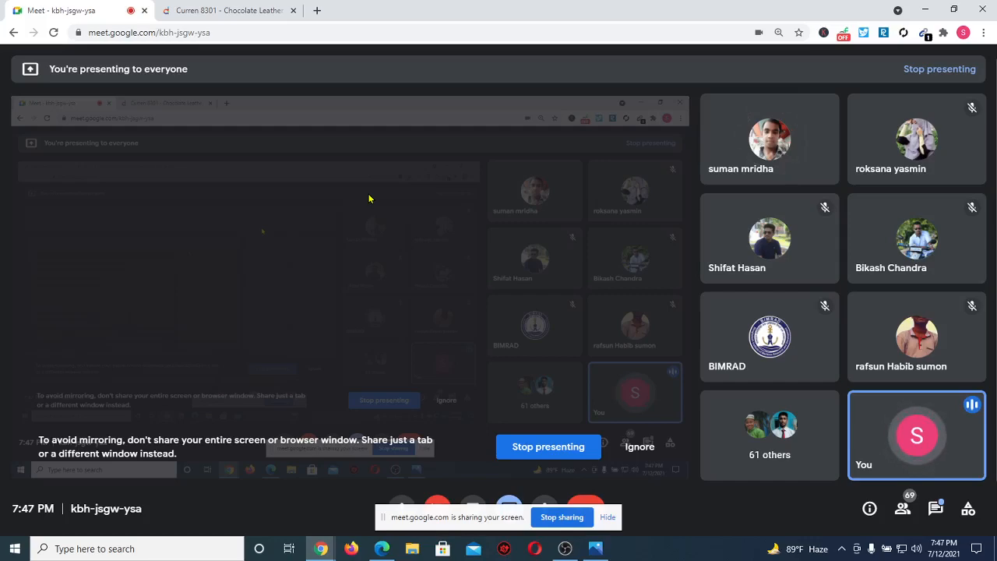
Glance at Facebook Business Settings in Edge, then return to Chrome's Curren 8301 Daraz tab.
{"action": "left_click", "coordinate": [381, 548]}
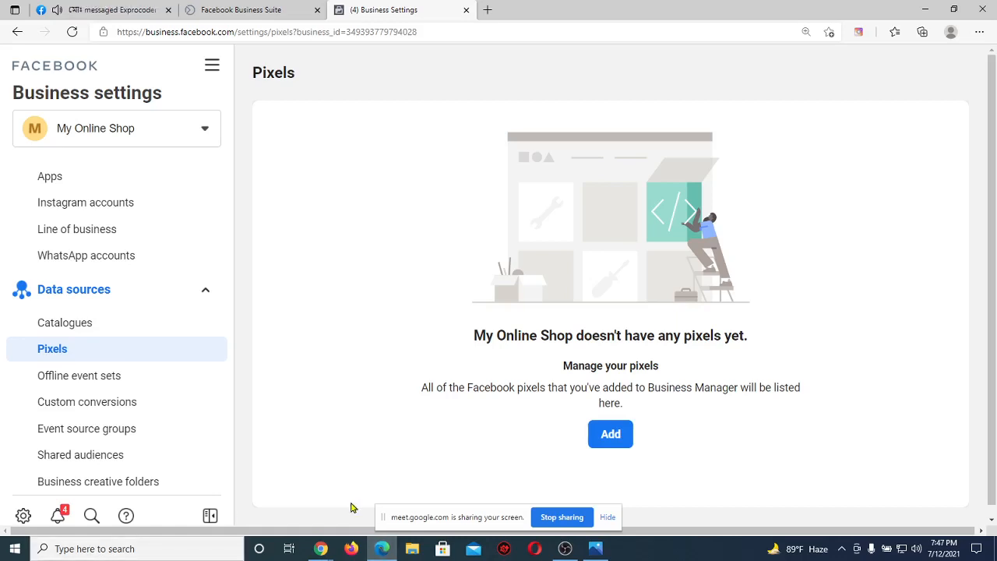
{"action": "mouse_move", "coordinate": [320, 548]}
{"action": "left_click", "coordinate": [259, 492]}
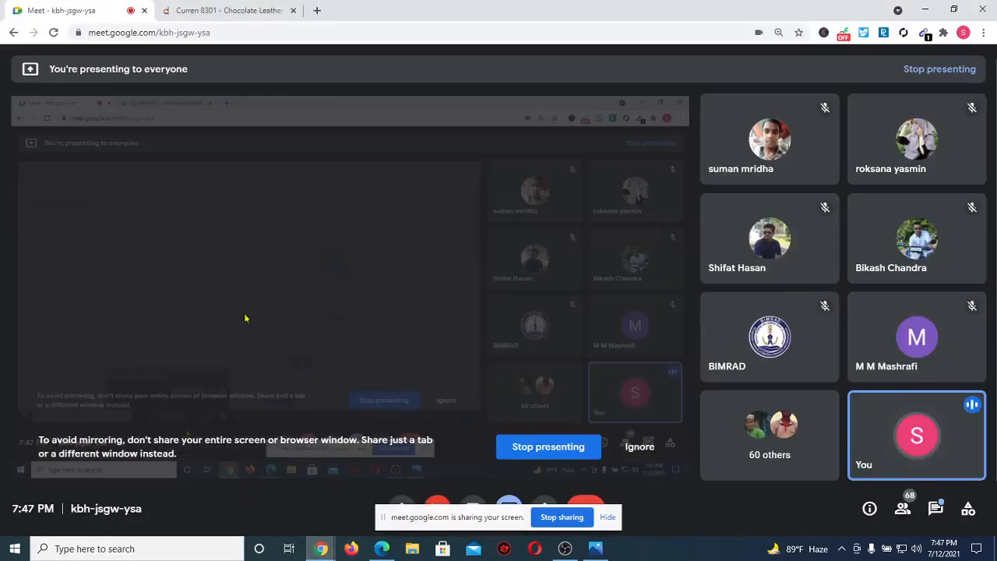
{"action": "left_click", "coordinate": [267, 9]}
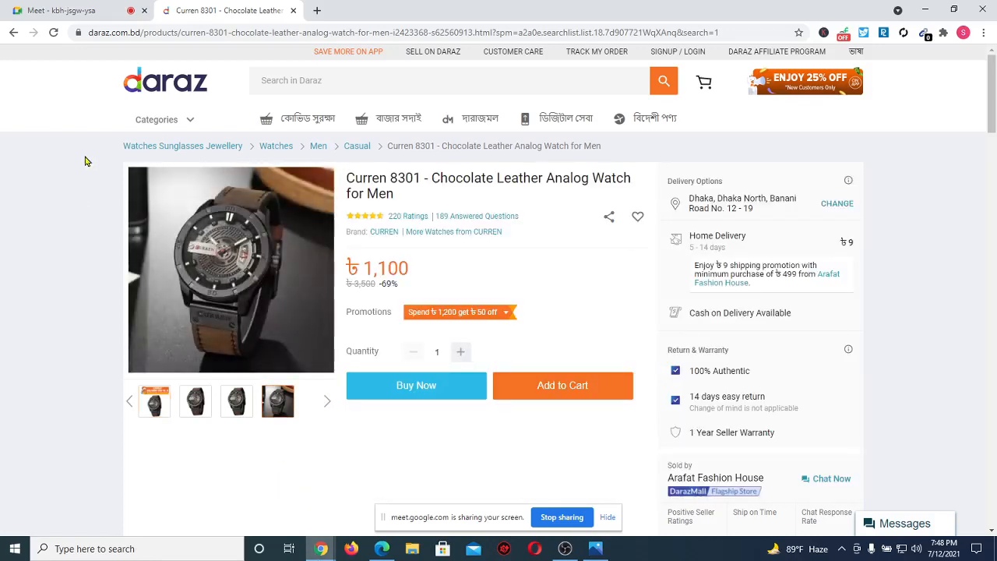
Return to the Meet call and add a new Chrome tab with Google's start page.
{"action": "left_click", "coordinate": [48, 6]}
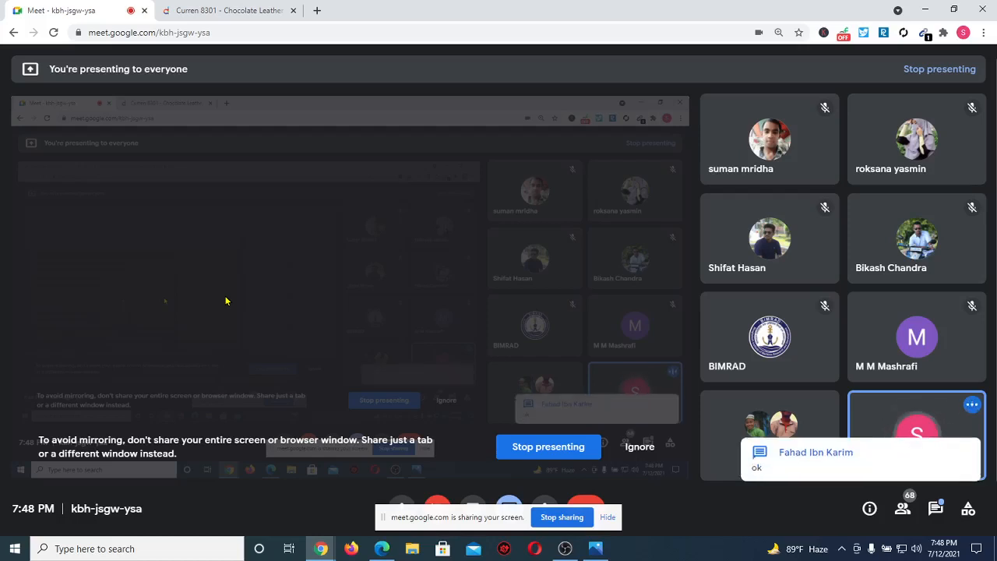
{"action": "left_click", "coordinate": [316, 10]}
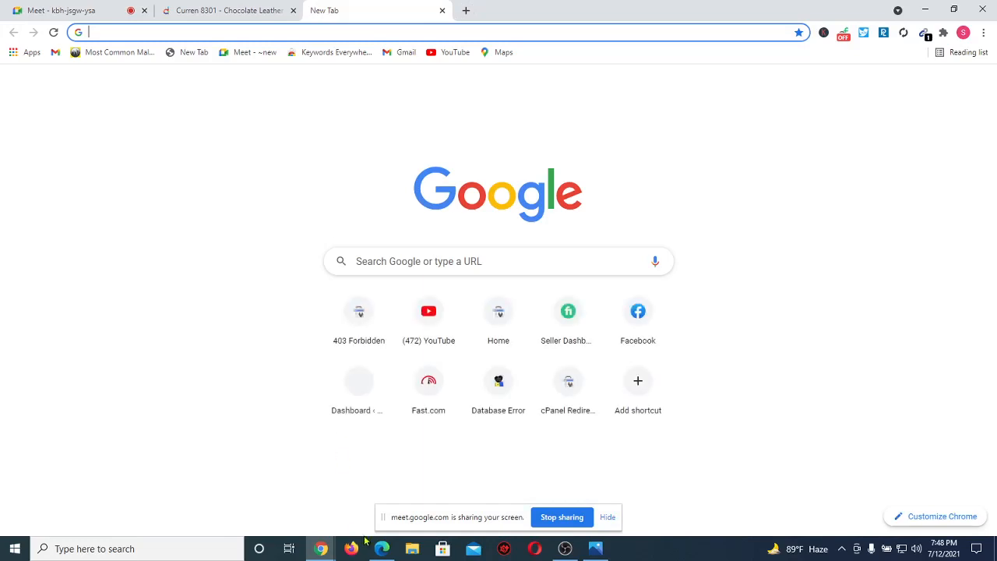
{"action": "left_click", "coordinate": [382, 548]}
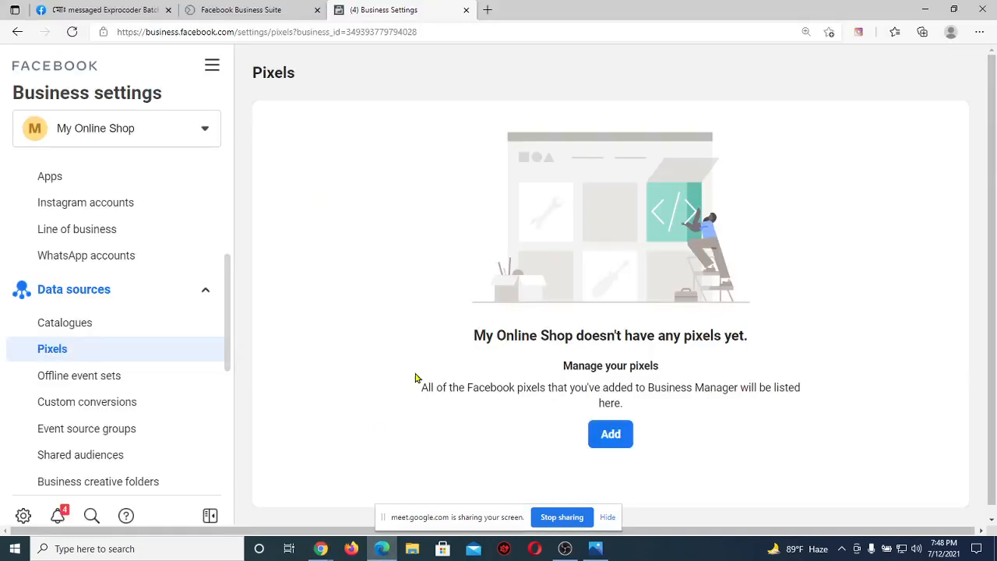
Load exprocoderit.com in a new Edge tab, showing the blog's Nothing Found homepage.
{"action": "left_click", "coordinate": [488, 11]}
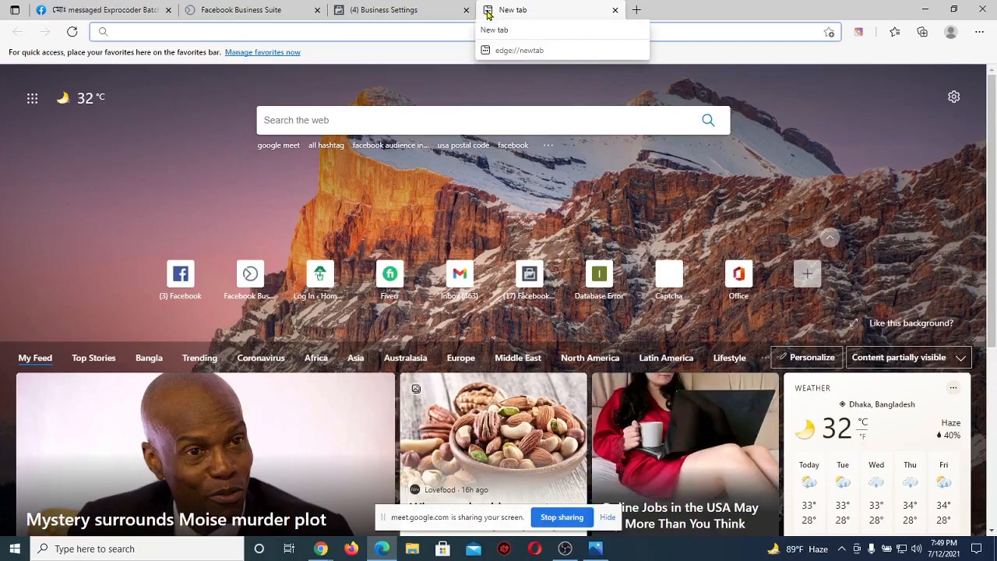
{"action": "type", "text": "exprocoder"}
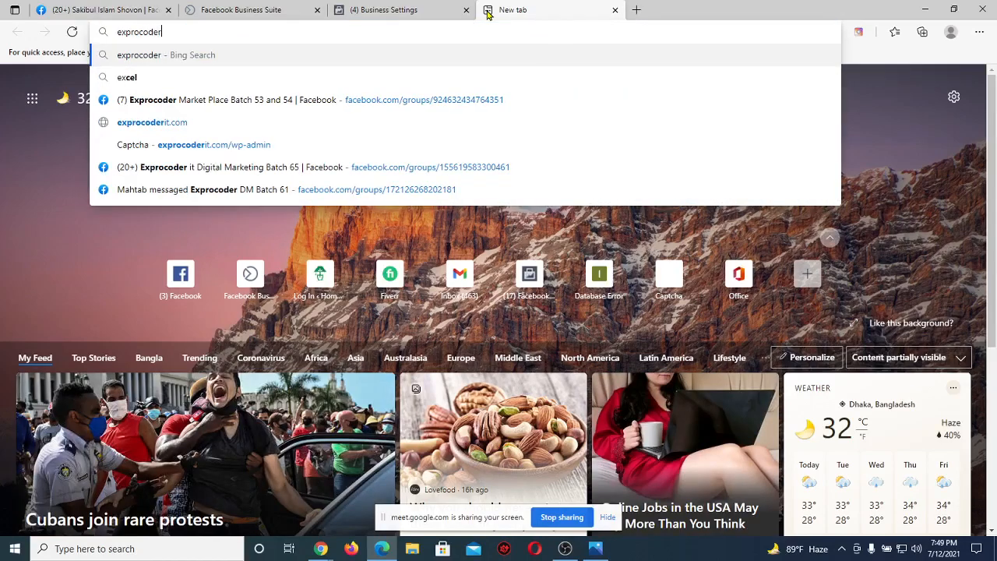
{"action": "type", "text": "it.com"}
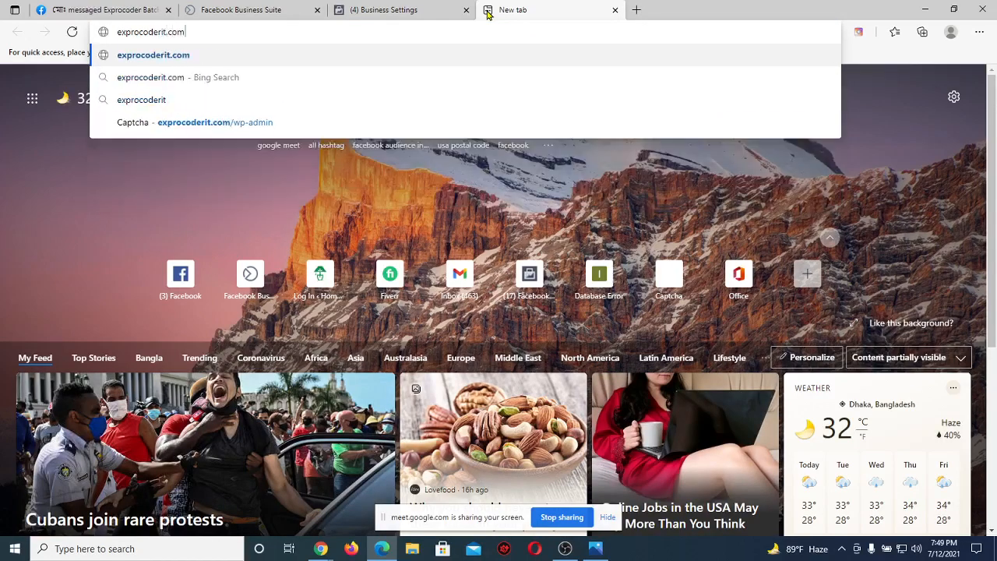
{"action": "key", "text": "Return"}
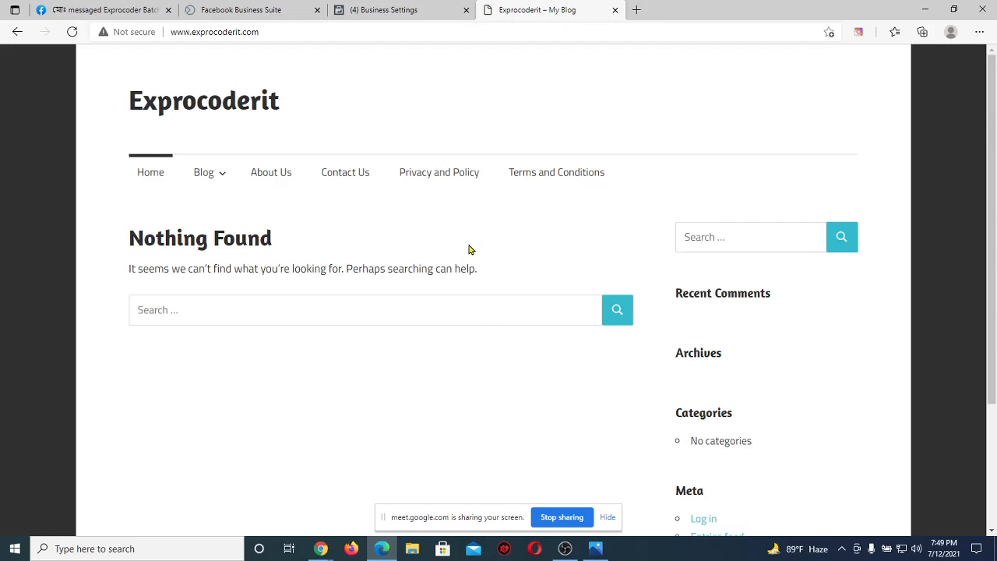
{"action": "mouse_move", "coordinate": [316, 558]}
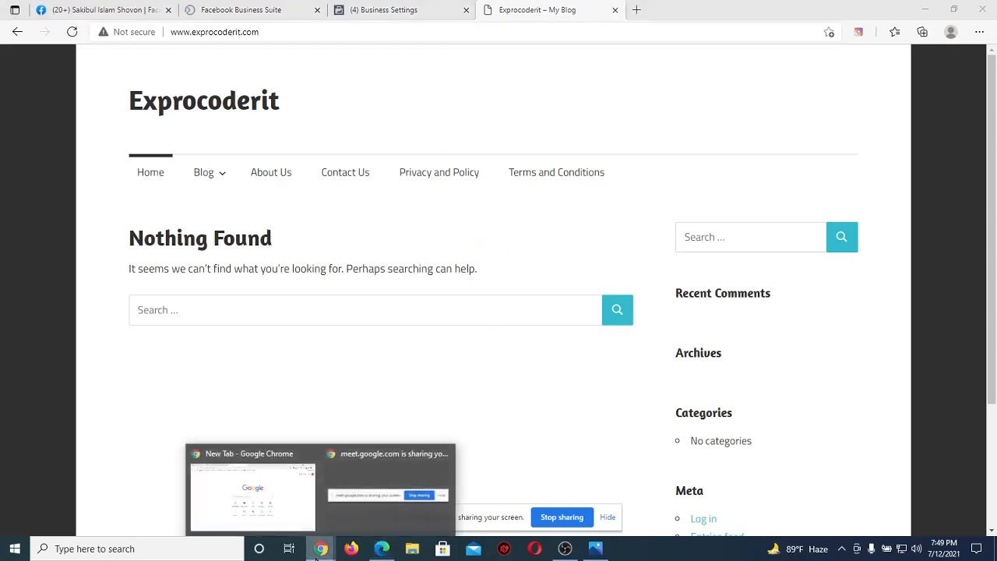
{"action": "left_click", "coordinate": [246, 498]}
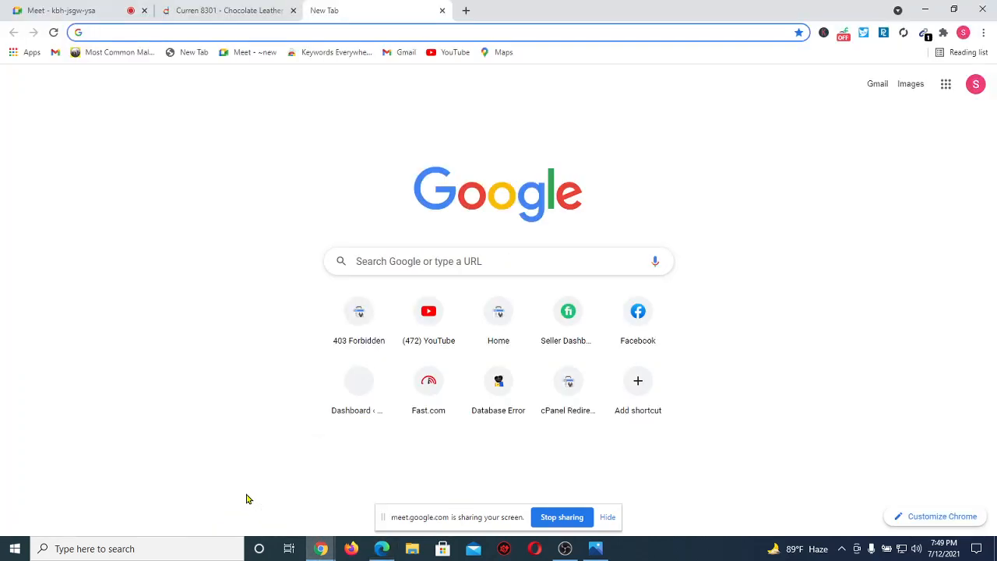
{"action": "key", "text": "alt+Tab"}
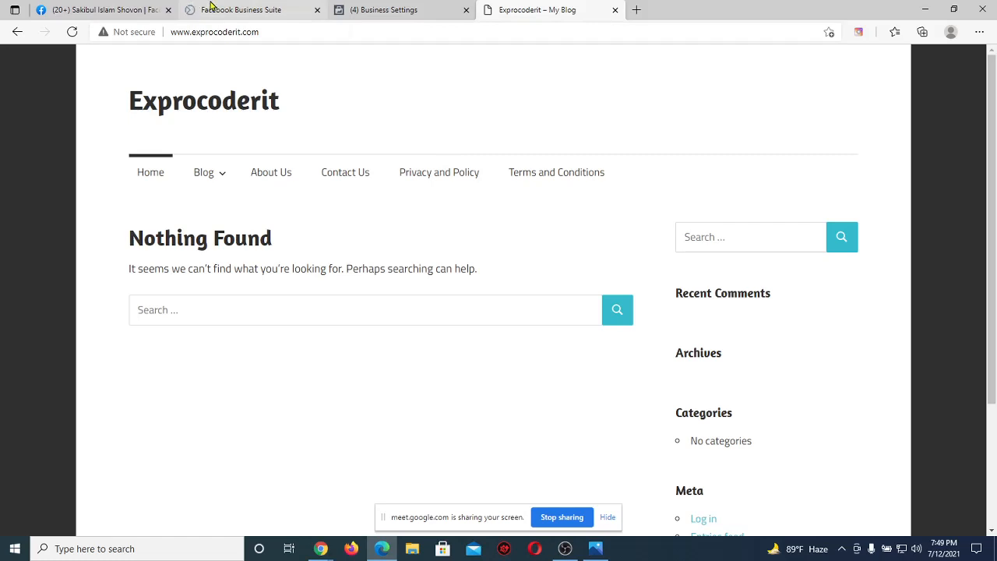
{"action": "left_click", "coordinate": [244, 9]}
{"action": "left_click", "coordinate": [574, 7]}
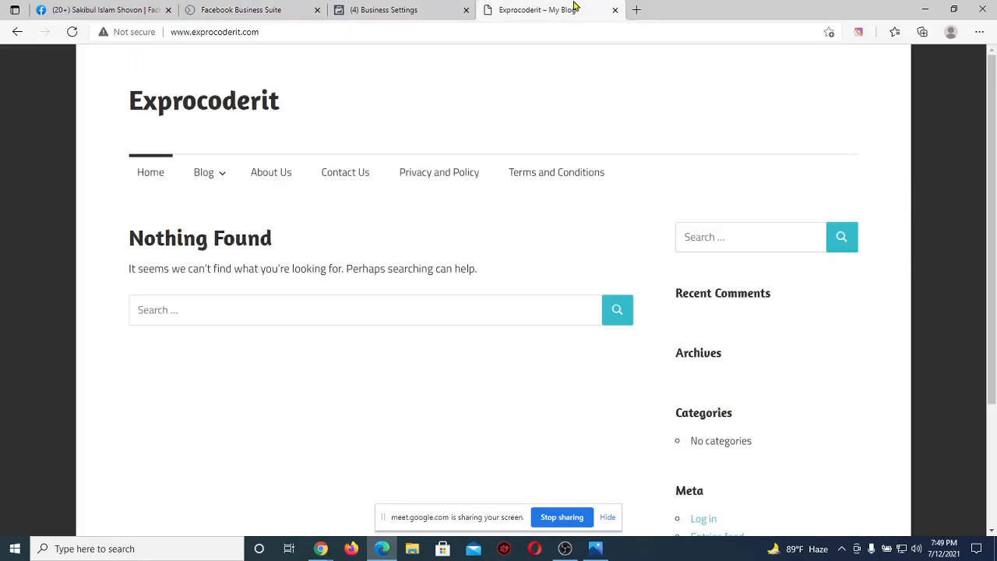
{"action": "left_click", "coordinate": [376, 33]}
{"action": "left_click", "coordinate": [374, 33]}
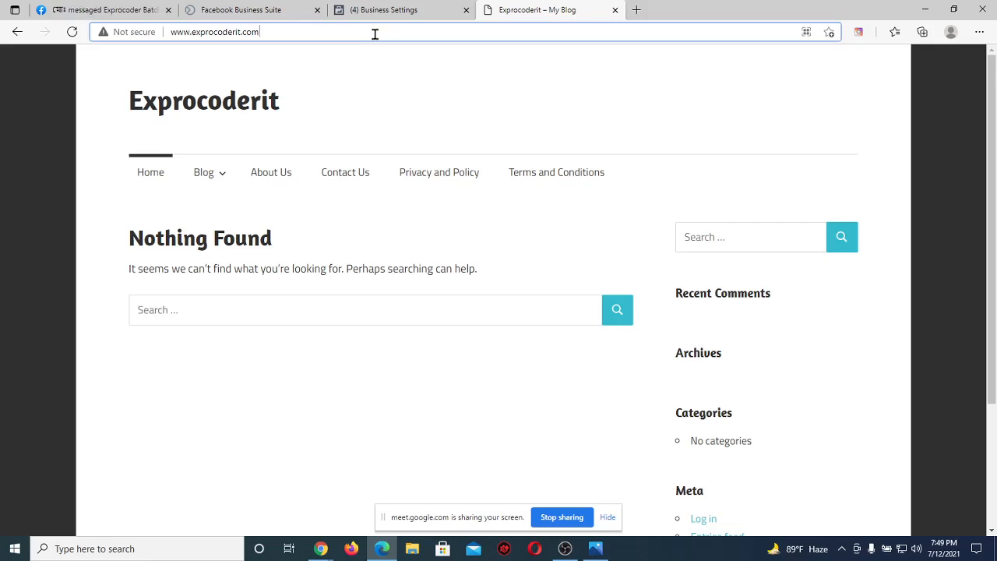
Open exprocoderit.com in another new Edge tab from the address suggestion.
{"action": "left_click", "coordinate": [636, 9]}
{"action": "type", "text": "exproc"}
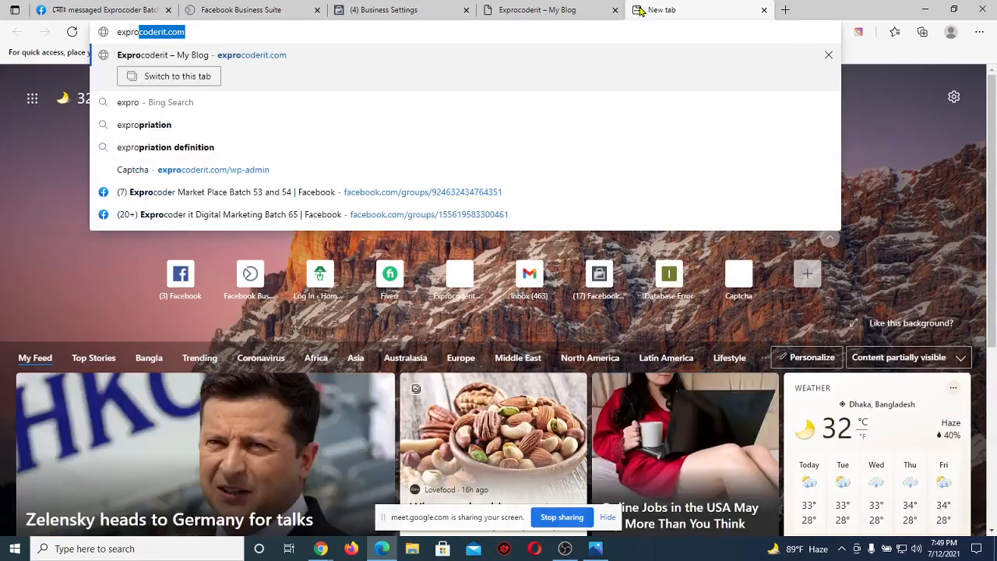
{"action": "key", "text": "Return"}
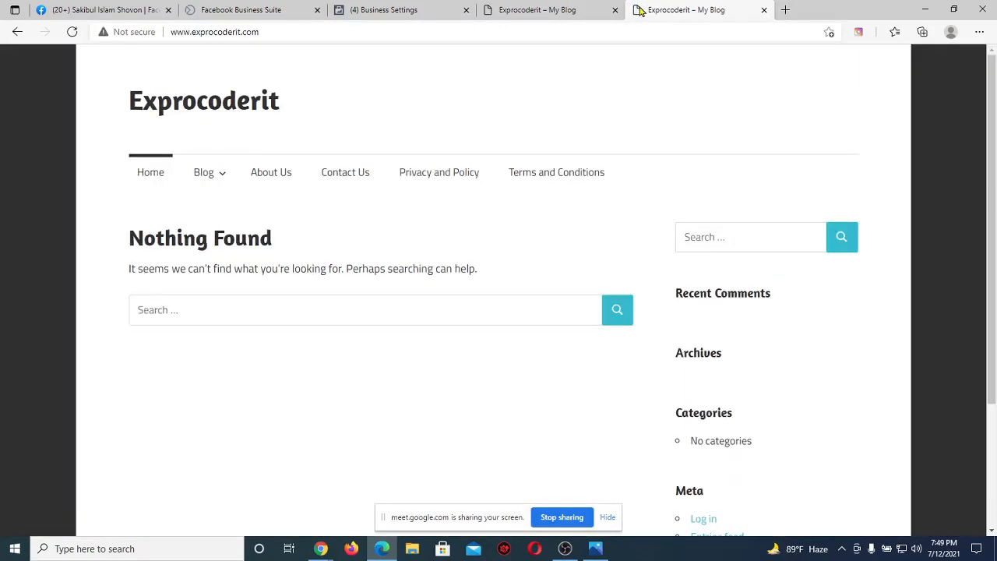
{"action": "left_click", "coordinate": [240, 31]}
{"action": "left_click", "coordinate": [239, 32]}
{"action": "key", "text": "BackSpace"}
{"action": "key", "text": "BackSpace"}
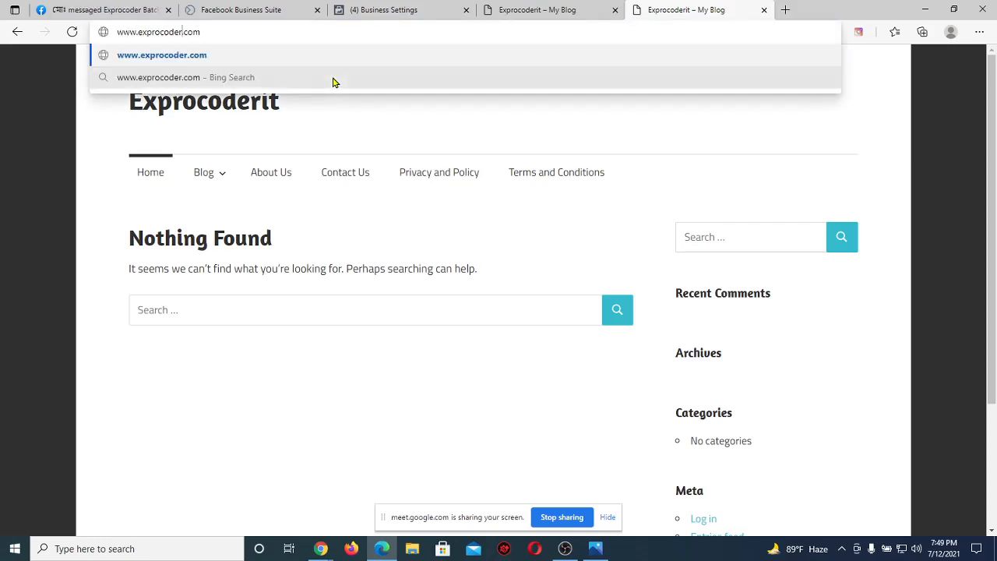
{"action": "key", "text": "Return"}
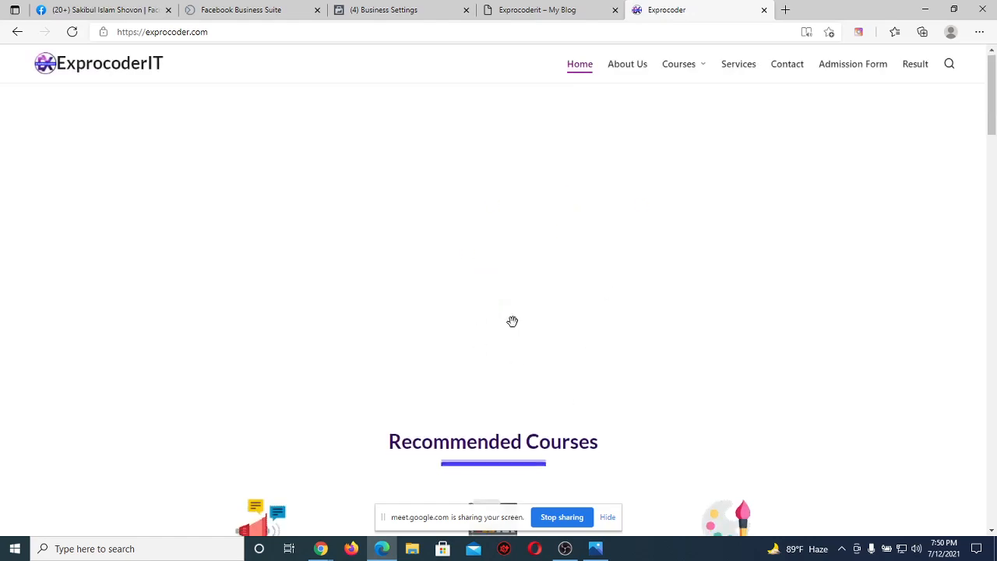
{"action": "scroll", "coordinate": [513, 326], "scroll_direction": "down", "scroll_amount": 8}
{"action": "scroll", "coordinate": [514, 329], "scroll_direction": "up", "scroll_amount": 8}
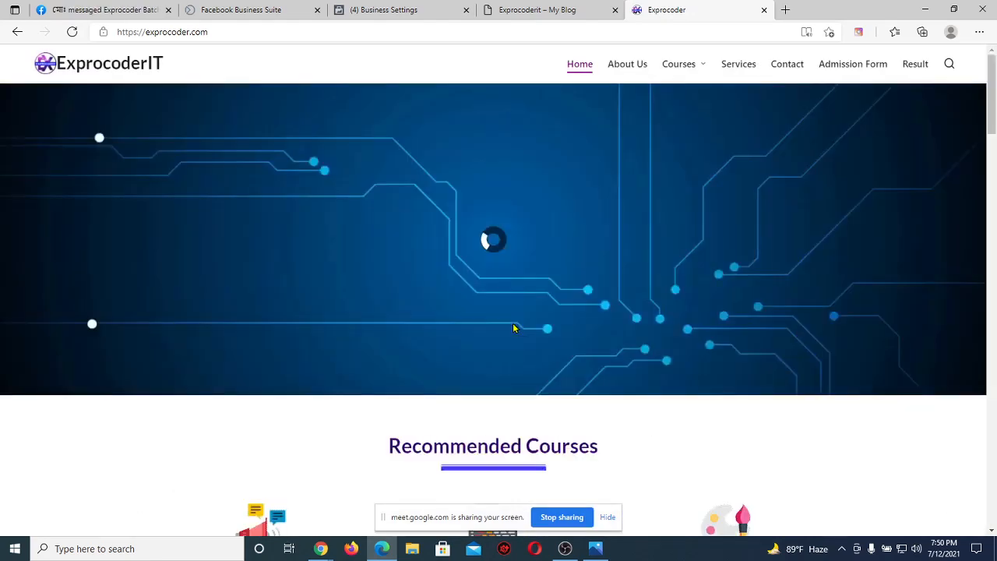
{"action": "scroll", "coordinate": [514, 328], "scroll_direction": "down", "scroll_amount": 4}
{"action": "left_click", "coordinate": [530, 9]}
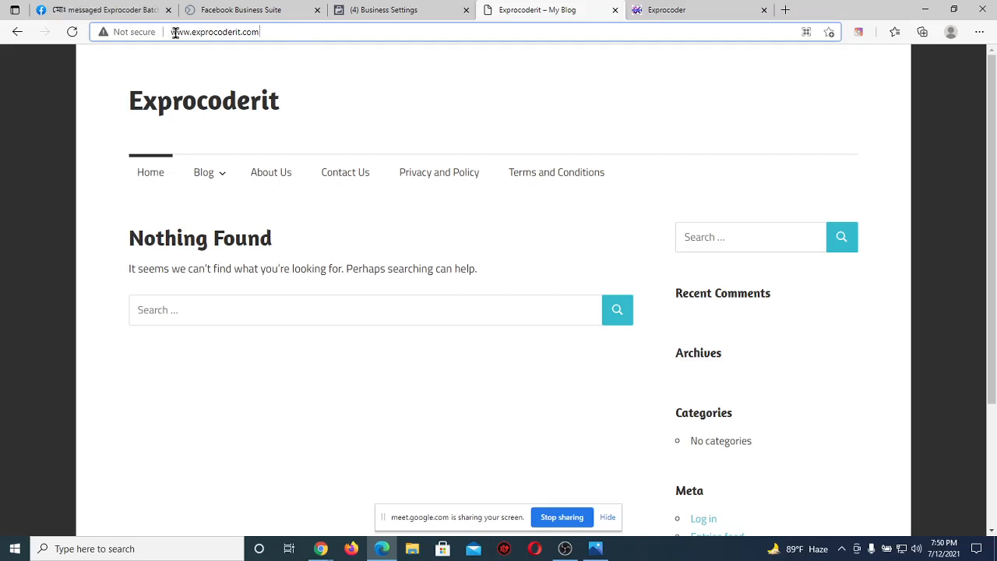
Append /wp-admin/ to the exprocoderit.com address to reach the WordPress Log In page.
{"action": "type", "text": "/"}
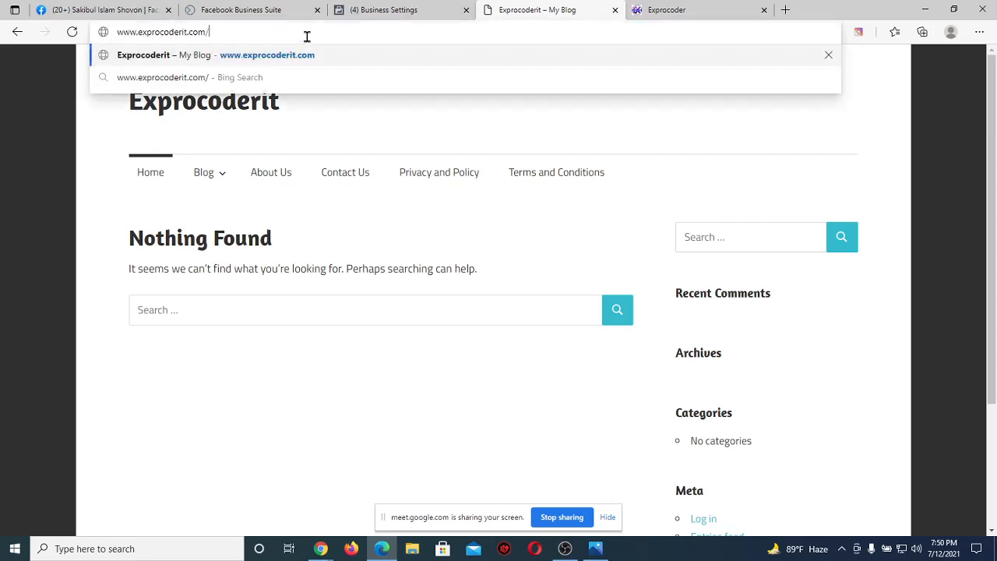
{"action": "type", "text": "wp"}
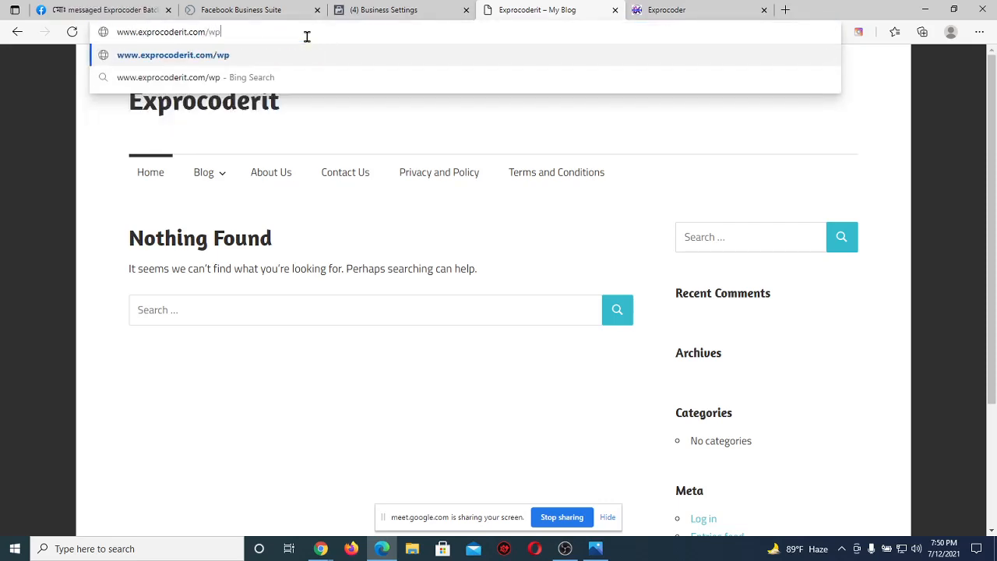
{"action": "type", "text": "-admin"}
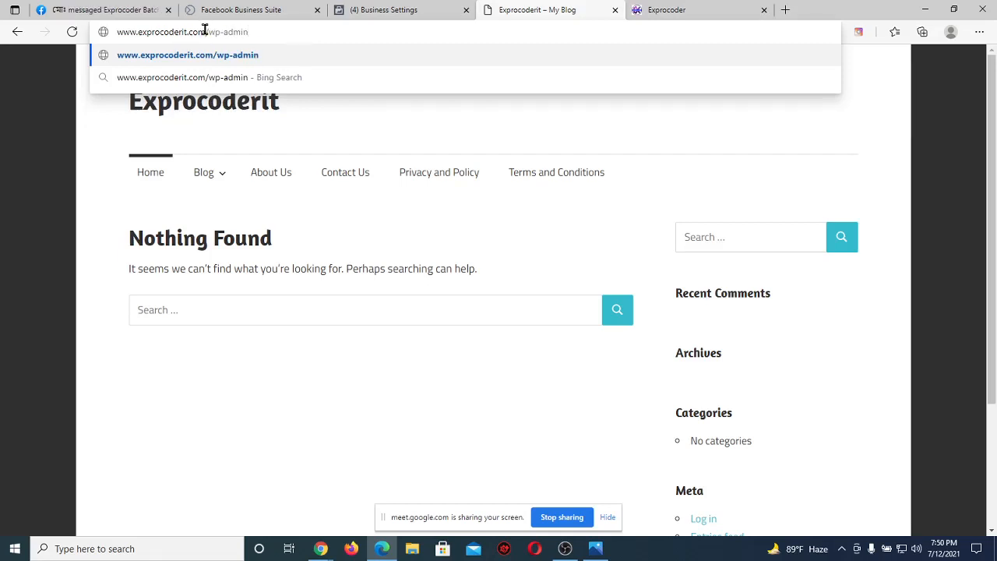
{"action": "left_click_drag", "start_coordinate": [206, 32], "coordinate": [115, 35]}
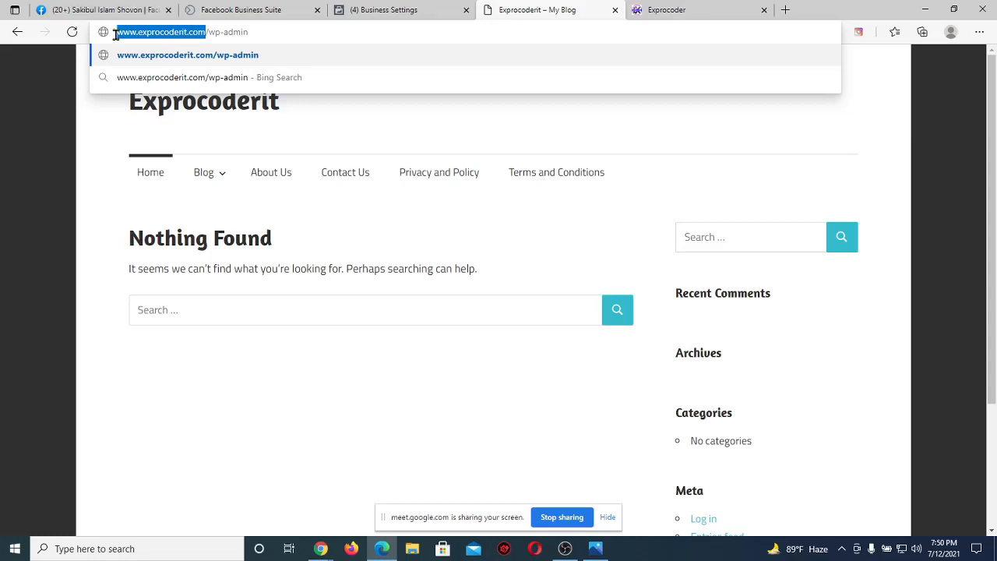
{"action": "left_click", "coordinate": [268, 28]}
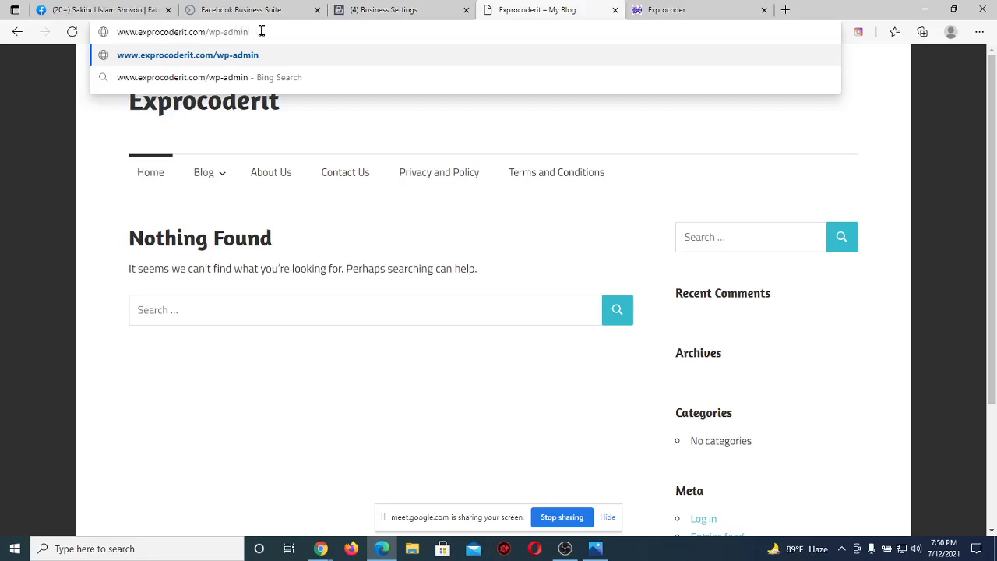
{"action": "type", "text": "/"}
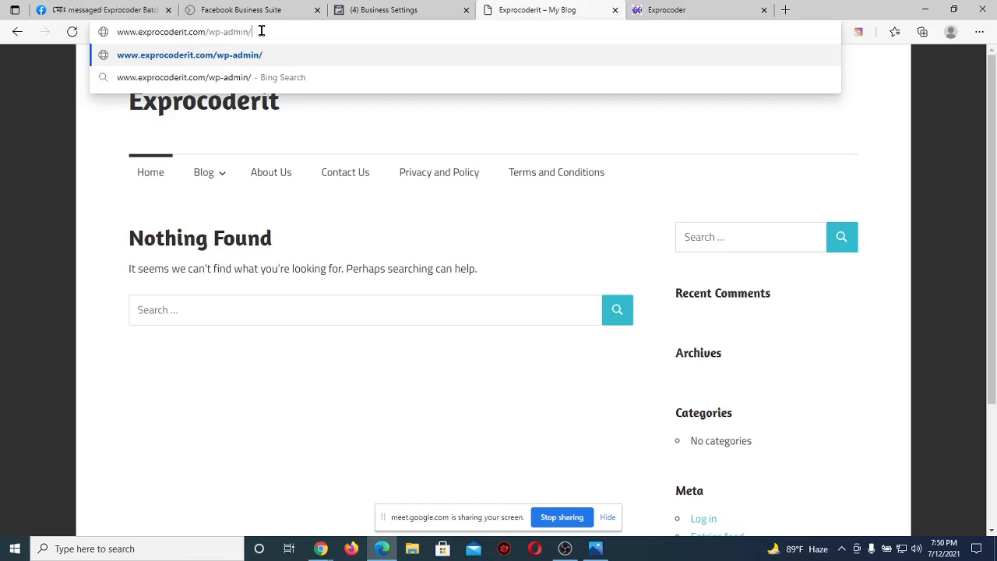
{"action": "key", "text": "Return"}
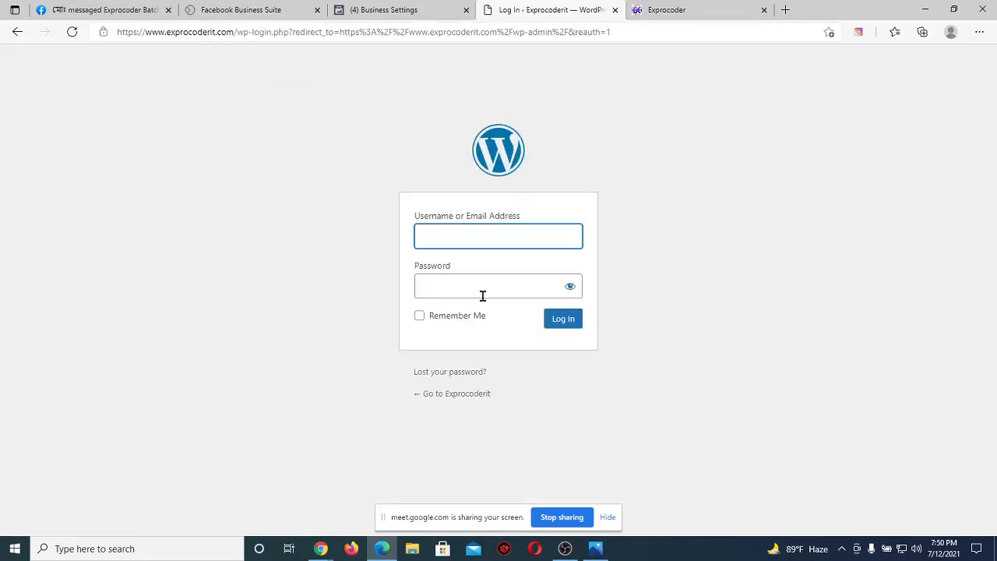
Submit a WordPress admin login with the site's username and account password.
{"action": "left_click", "coordinate": [284, 315]}
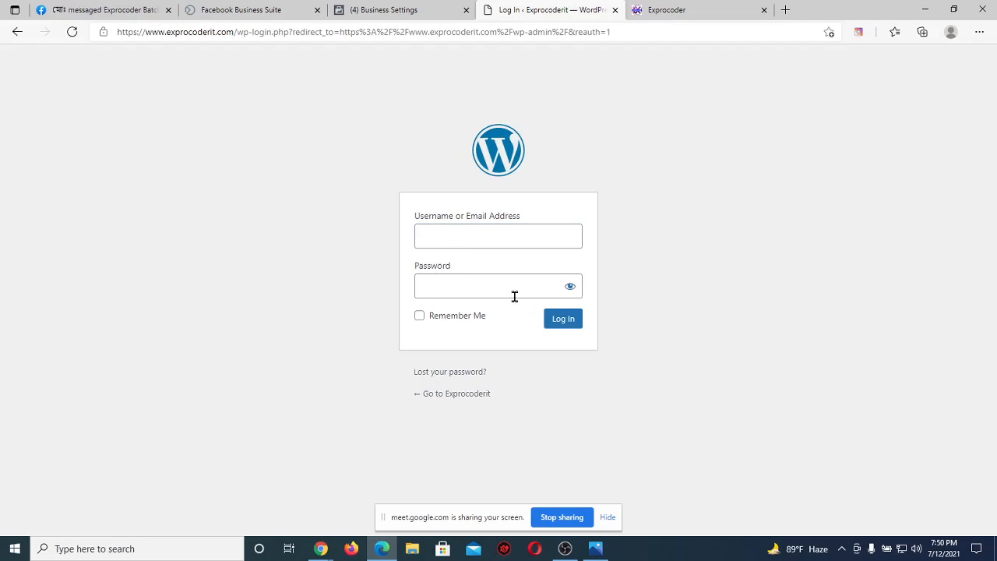
{"action": "left_click", "coordinate": [455, 237]}
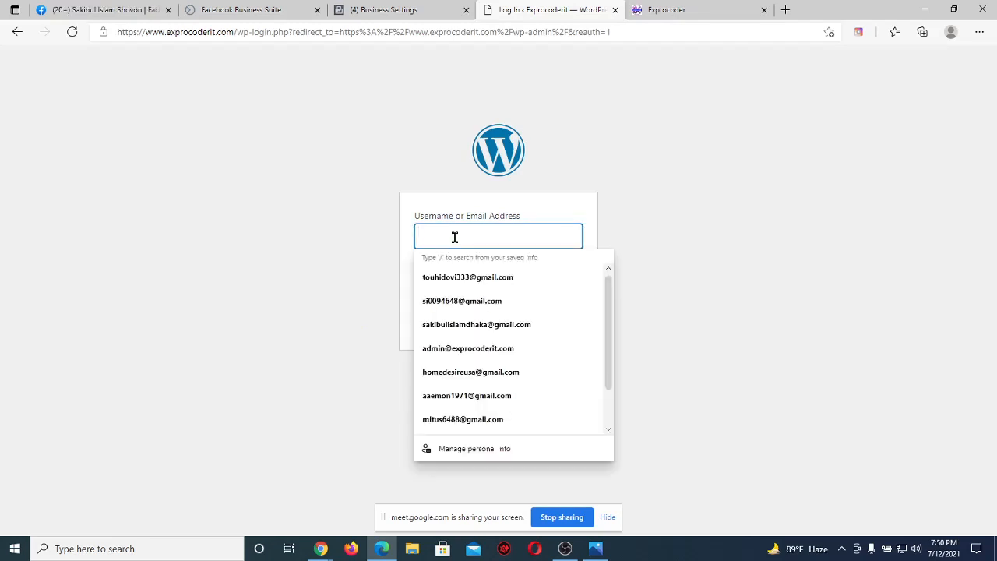
{"action": "type", "text": "exprocode"}
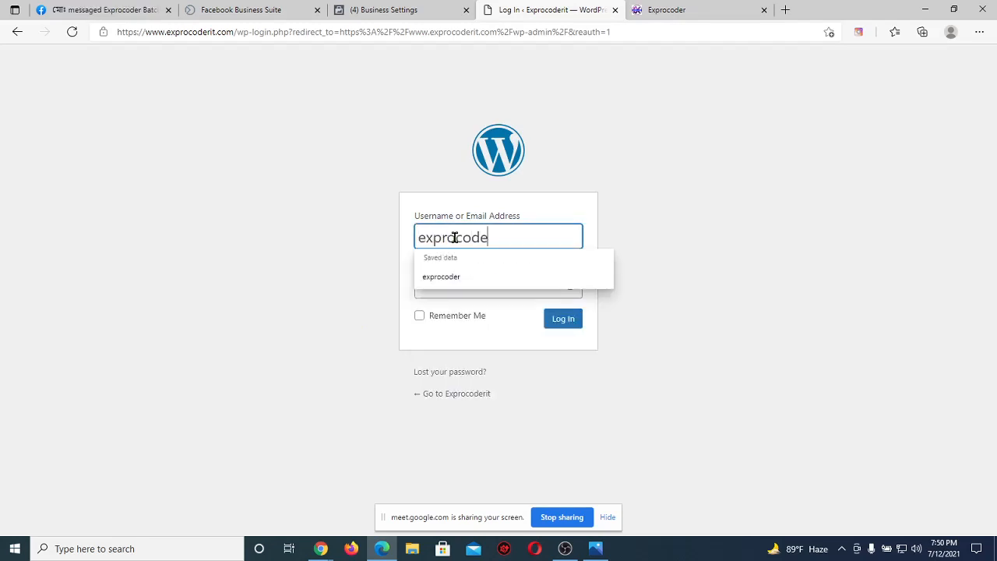
{"action": "type", "text": "r"}
{"action": "left_click", "coordinate": [437, 280]}
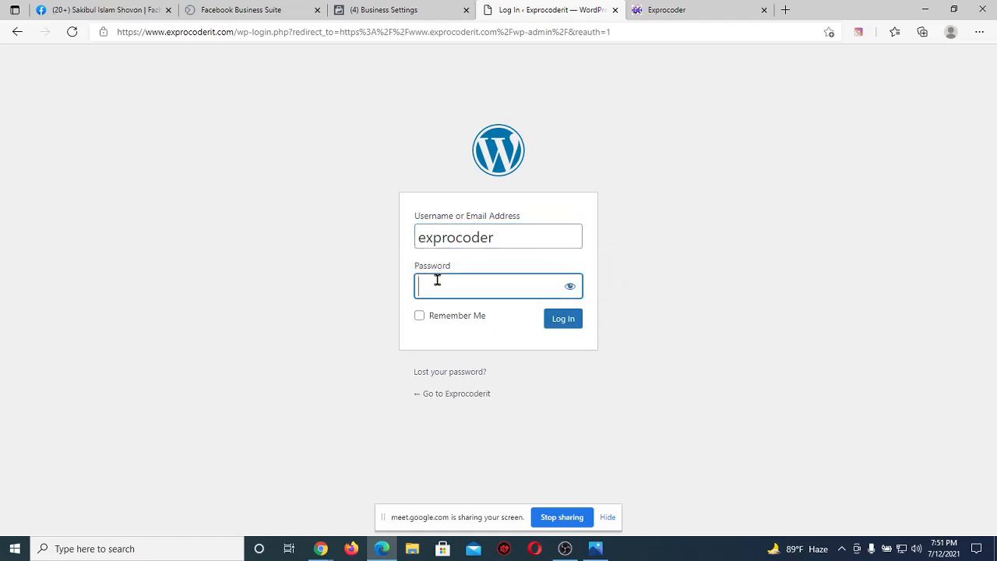
{"action": "type", "text": "********"}
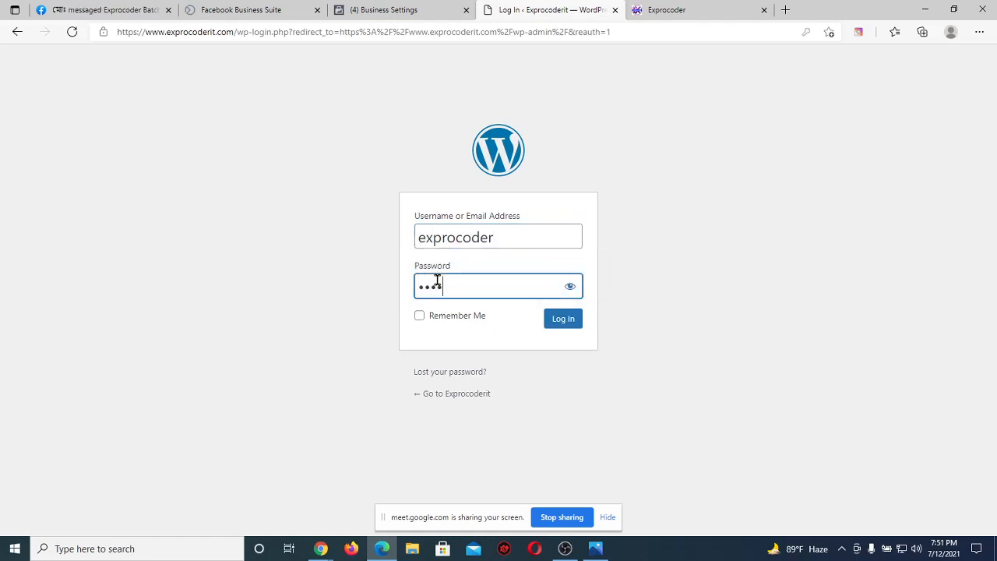
{"action": "type", "text": "****"}
{"action": "key", "text": "Return"}
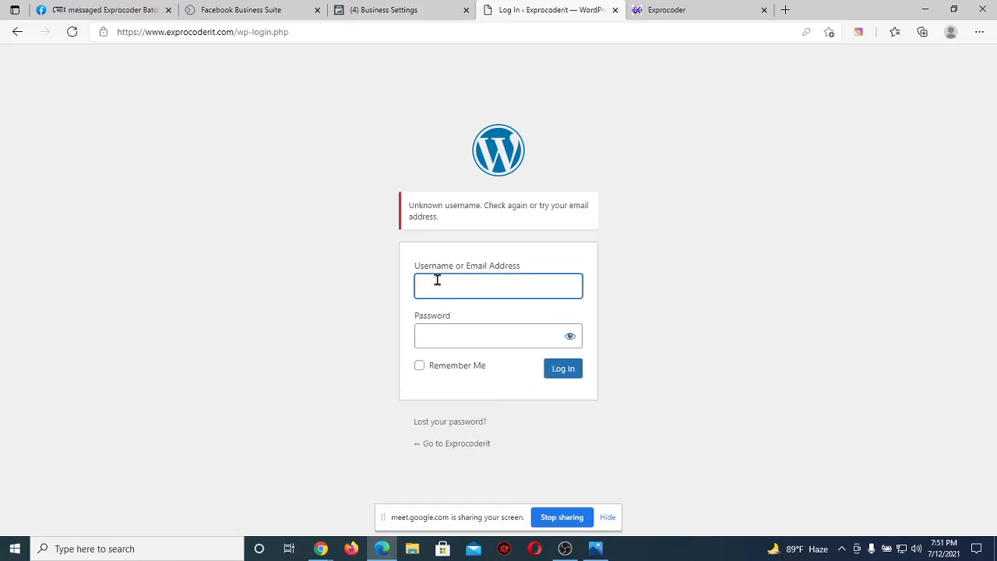
After the unknown-username error, enter username 'admin' and a different password.
{"action": "type", "text": "ex"}
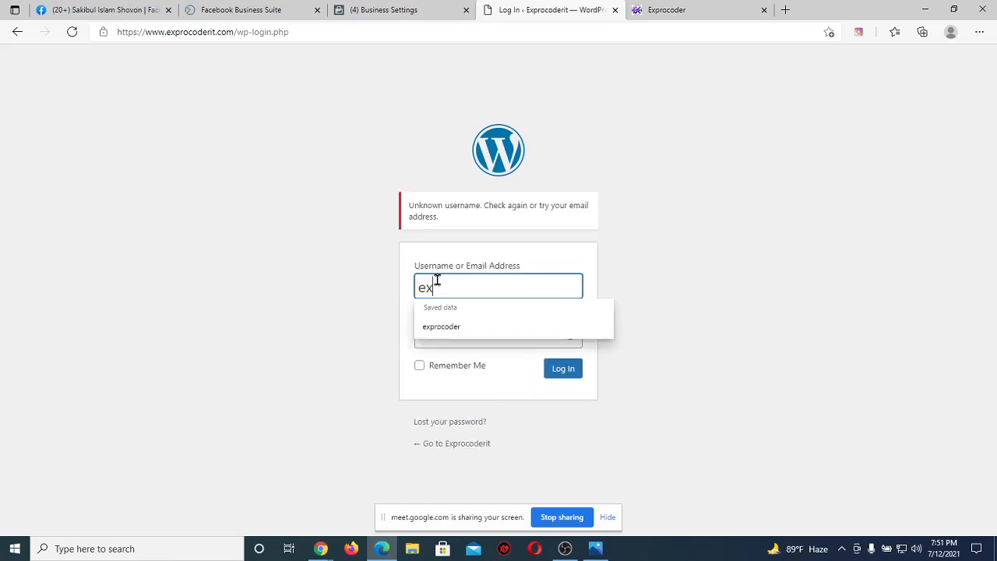
{"action": "key", "text": "BackSpace"}
{"action": "key", "text": "BackSpace"}
{"action": "type", "text": "admin"}
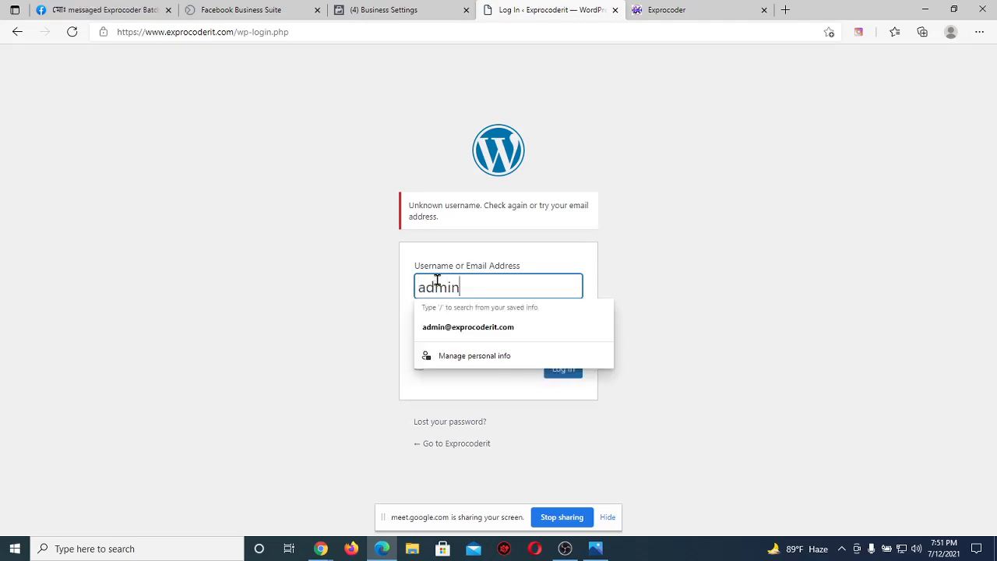
{"action": "left_click", "coordinate": [441, 333]}
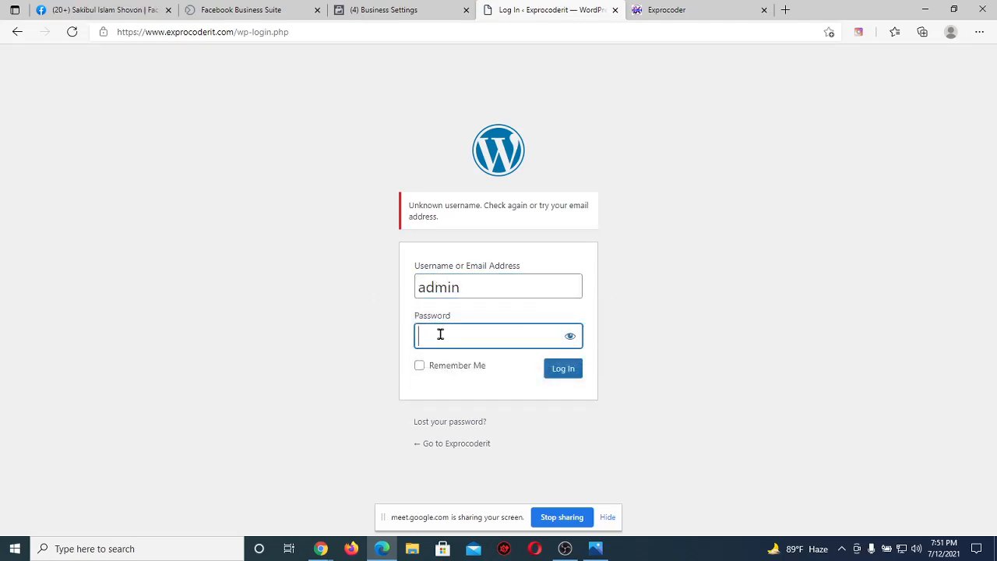
{"action": "type", "text": "1234567890"}
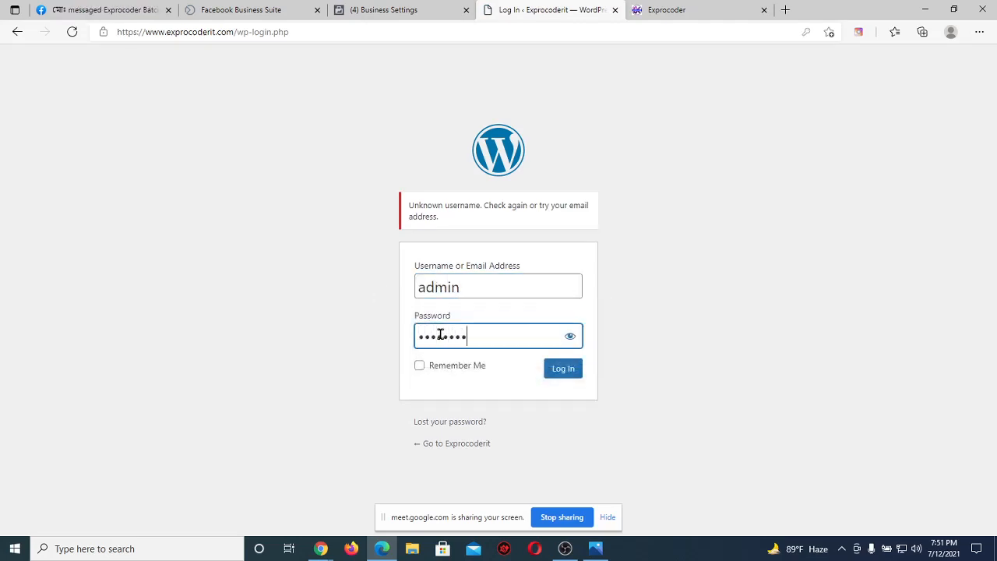
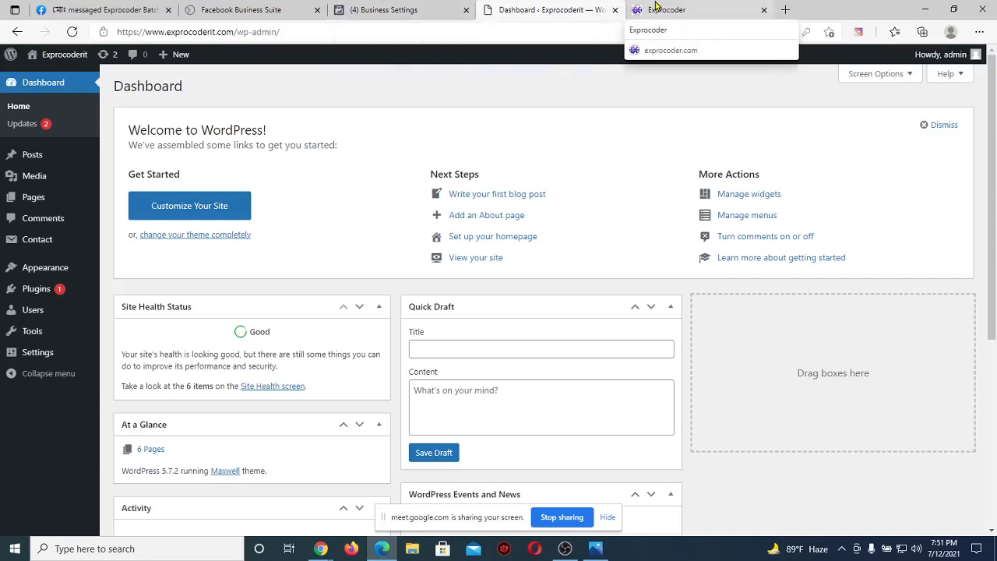
Load the Exprocoderit site in a new tab and close the old Exprocoder tab.
{"action": "left_click", "coordinate": [786, 8]}
{"action": "type", "text": "exprocoderit.com"}
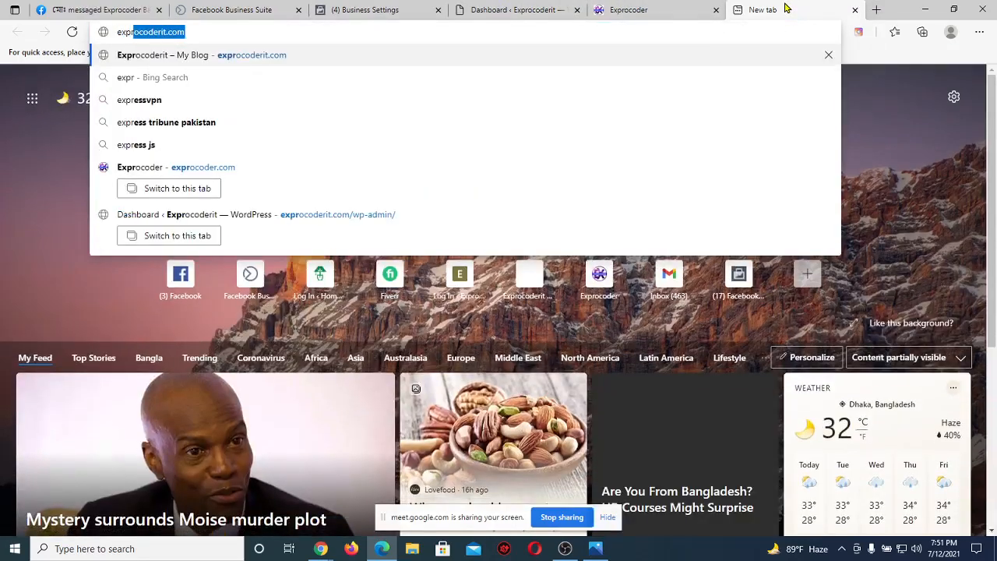
{"action": "key", "text": "Return"}
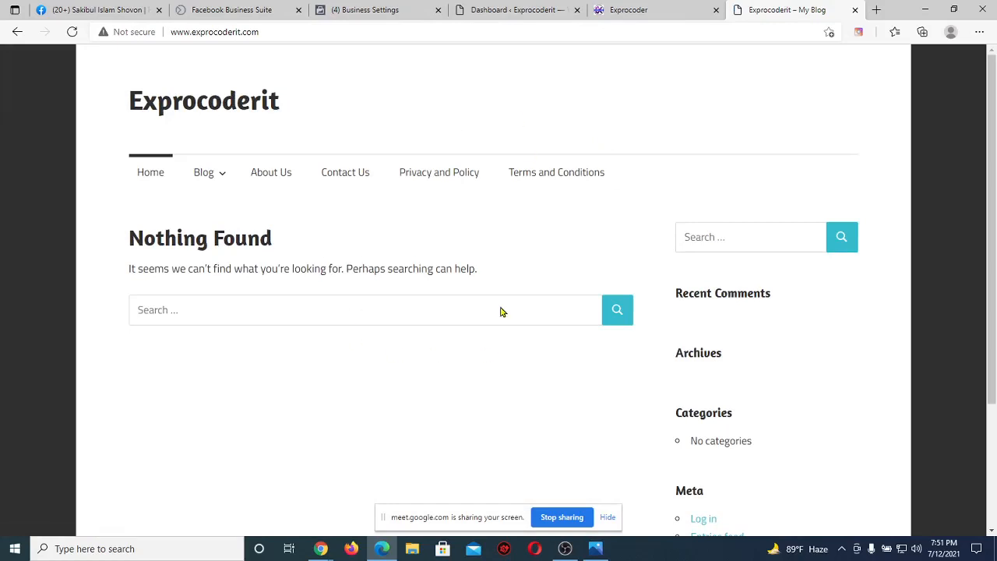
{"action": "left_click", "coordinate": [511, 10]}
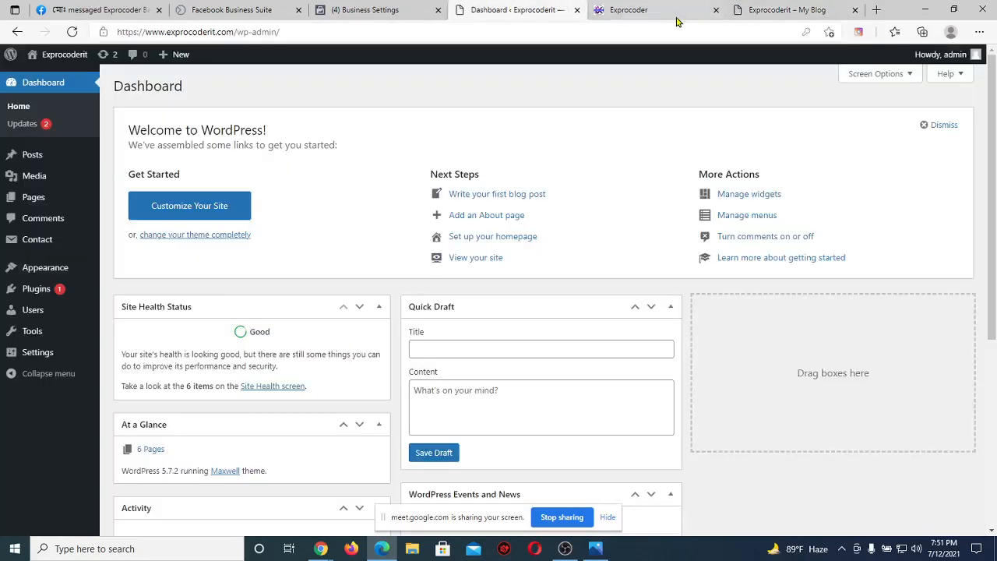
{"action": "left_click", "coordinate": [715, 10]}
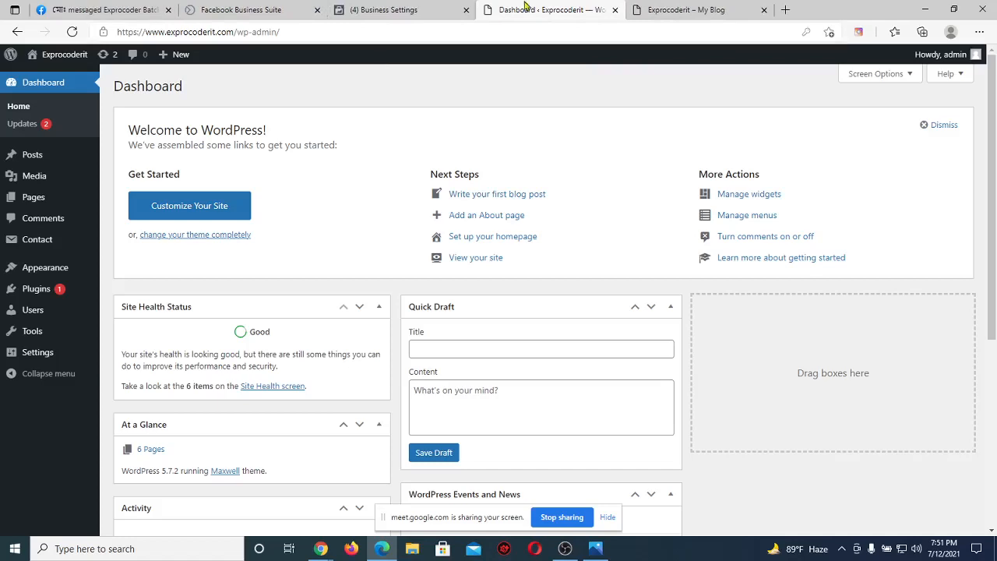
Return to the live Exprocoderit site and open its Contact Us page.
{"action": "left_click", "coordinate": [675, 8]}
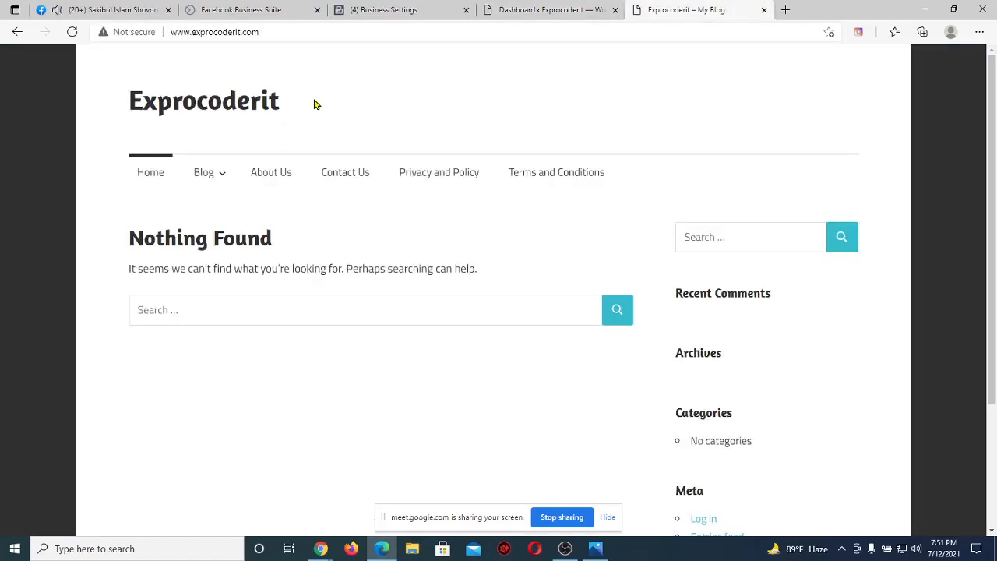
{"action": "left_click_drag", "start_coordinate": [313, 101], "coordinate": [96, 100]}
{"action": "left_click", "coordinate": [96, 101]}
{"action": "left_click", "coordinate": [446, 14]}
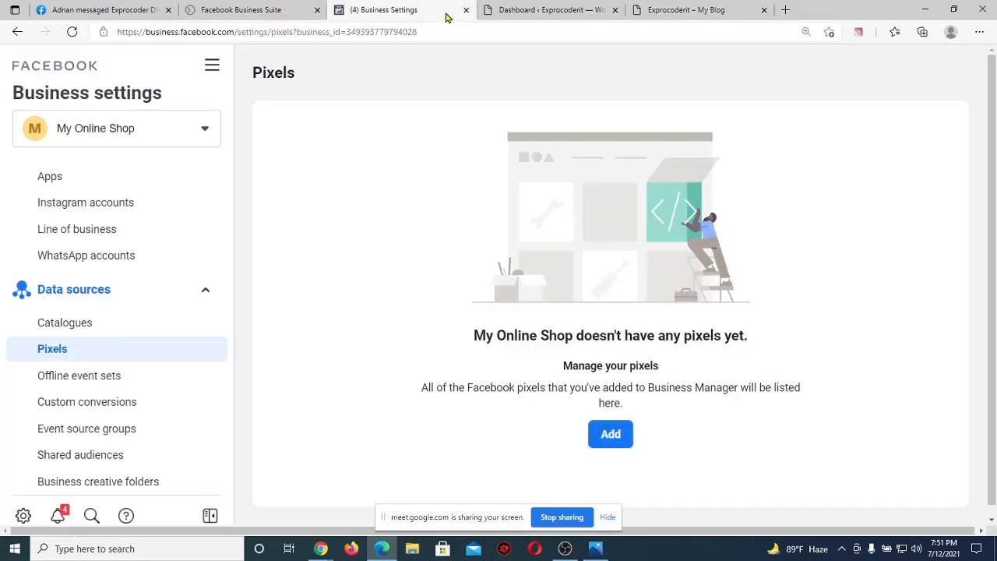
{"action": "left_click", "coordinate": [567, 9]}
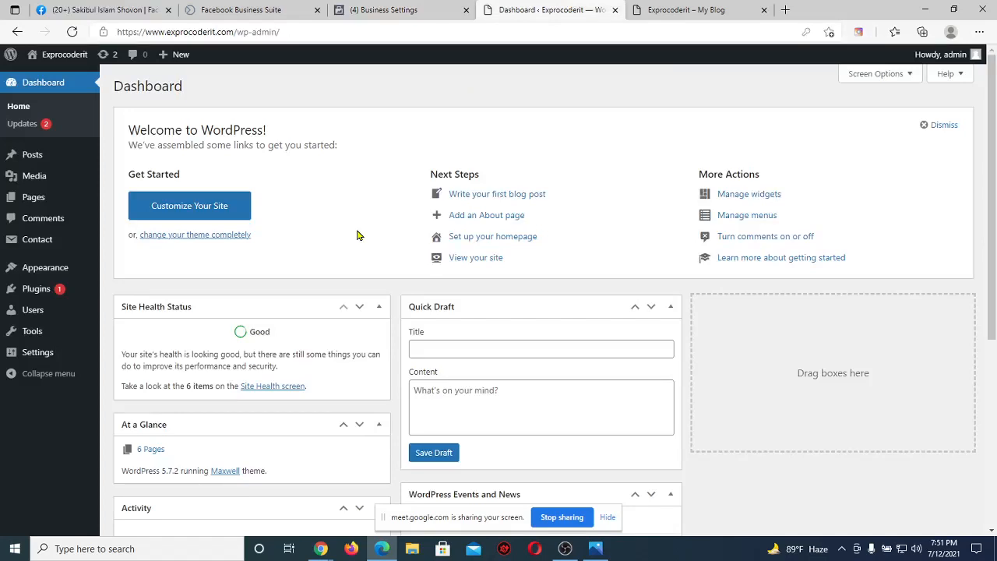
{"action": "left_click", "coordinate": [708, 9]}
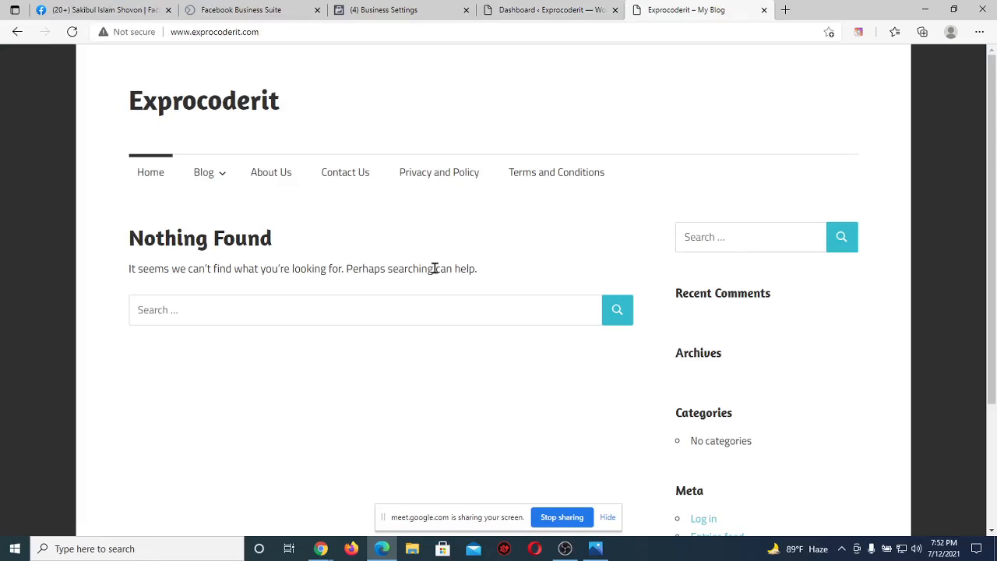
{"action": "left_click", "coordinate": [348, 177]}
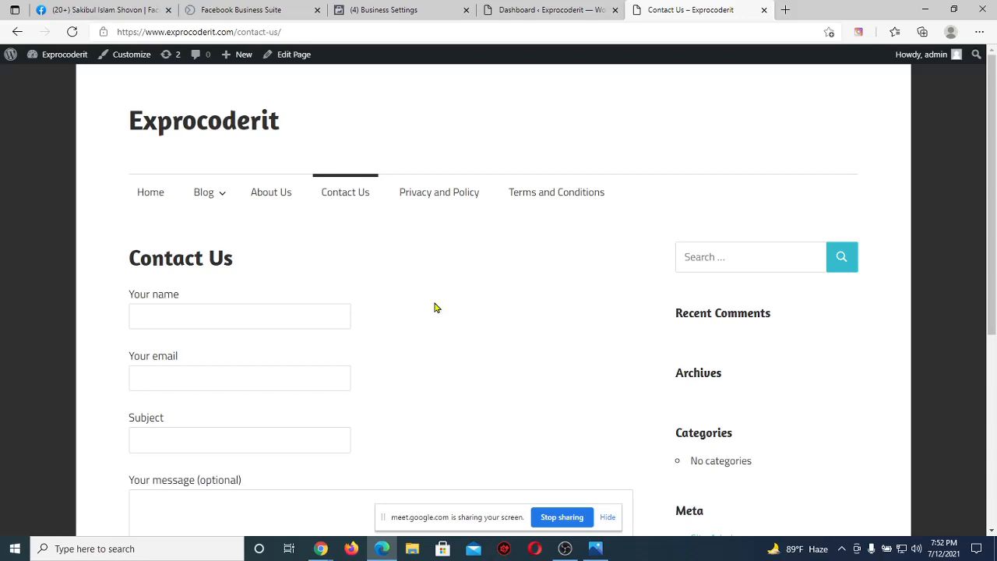
Review the Contact Us form's name, email, subject and message fields, then go back to Facebook Pixels.
{"action": "scroll", "coordinate": [436, 308], "scroll_direction": "down", "scroll_amount": 3}
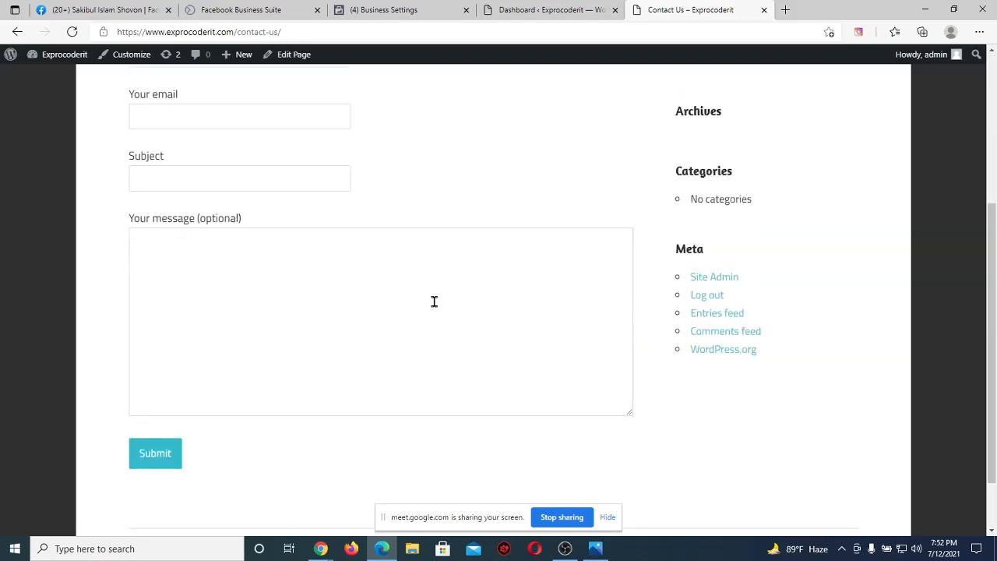
{"action": "scroll", "coordinate": [333, 297], "scroll_direction": "down", "scroll_amount": 1}
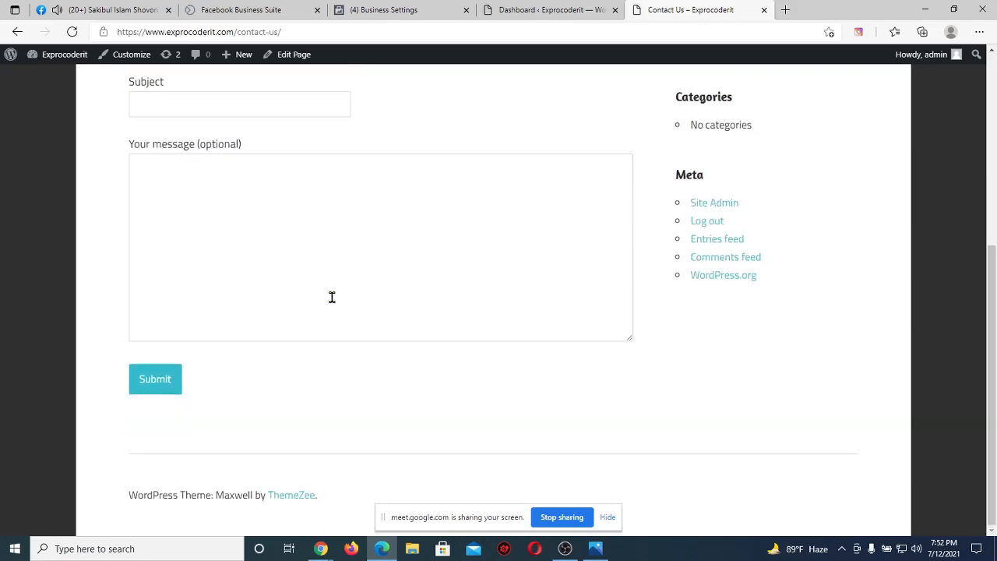
{"action": "scroll", "coordinate": [309, 226], "scroll_direction": "up", "scroll_amount": 2}
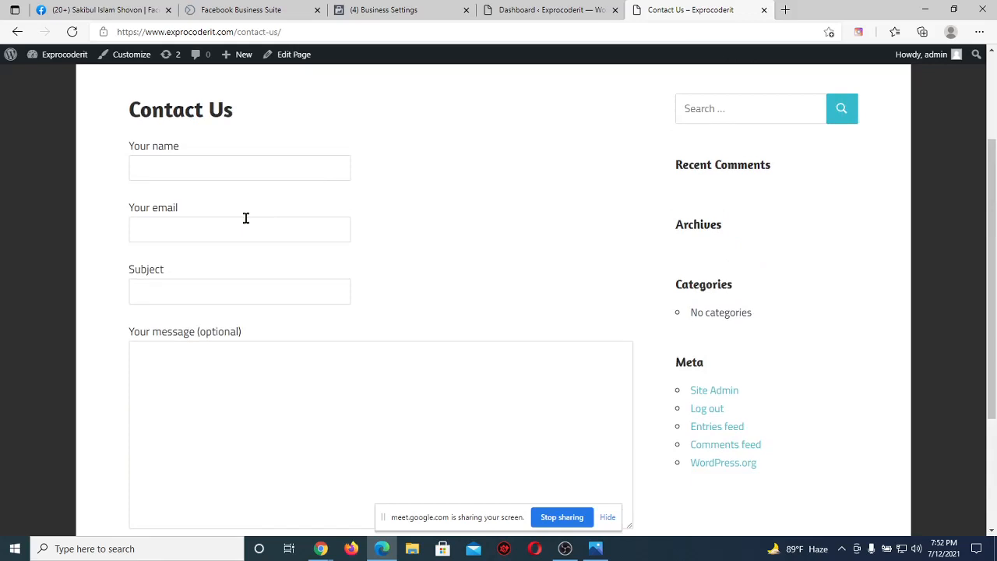
{"action": "scroll", "coordinate": [442, 320], "scroll_direction": "down", "scroll_amount": 2}
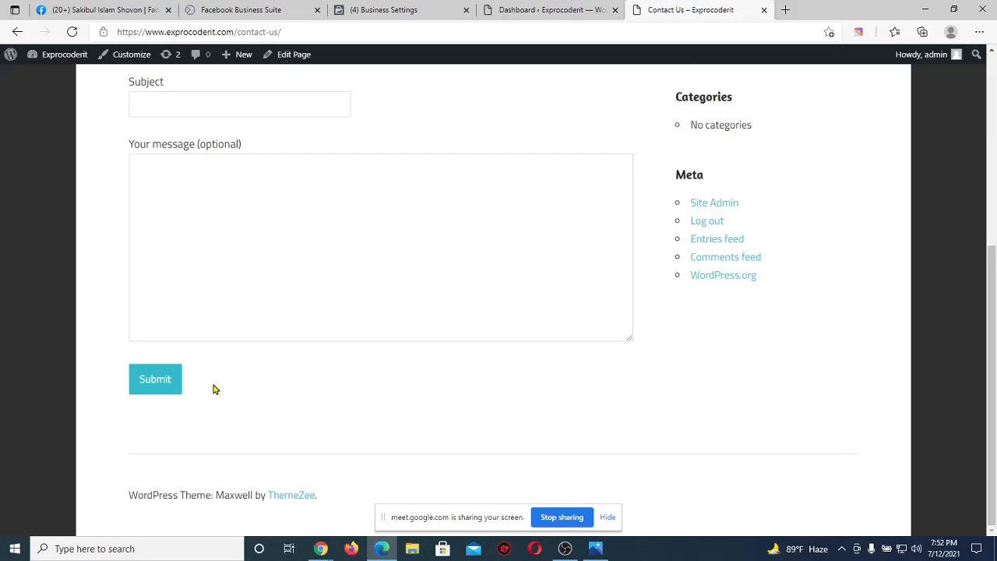
{"action": "scroll", "coordinate": [214, 390], "scroll_direction": "up", "scroll_amount": 4}
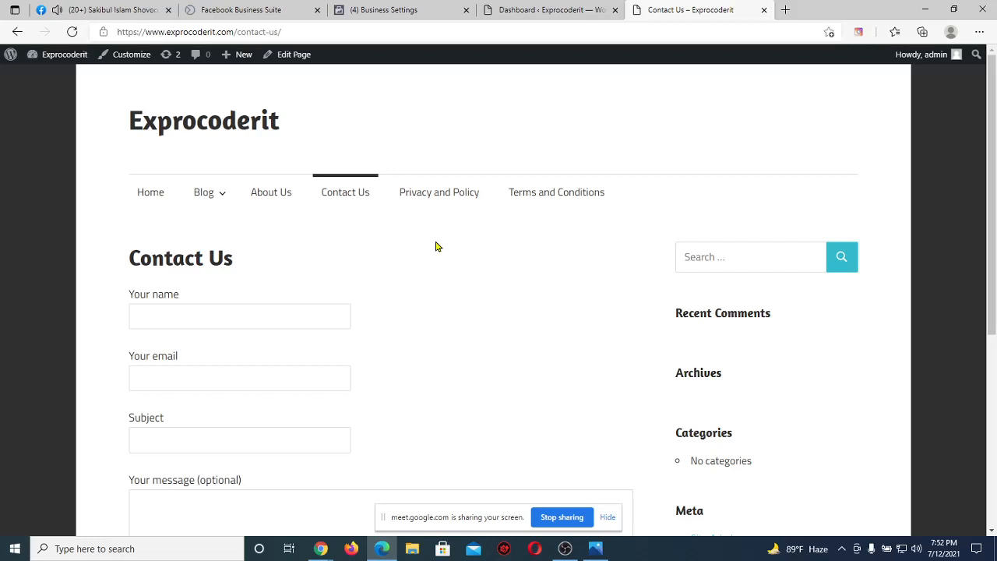
{"action": "left_click", "coordinate": [379, 9]}
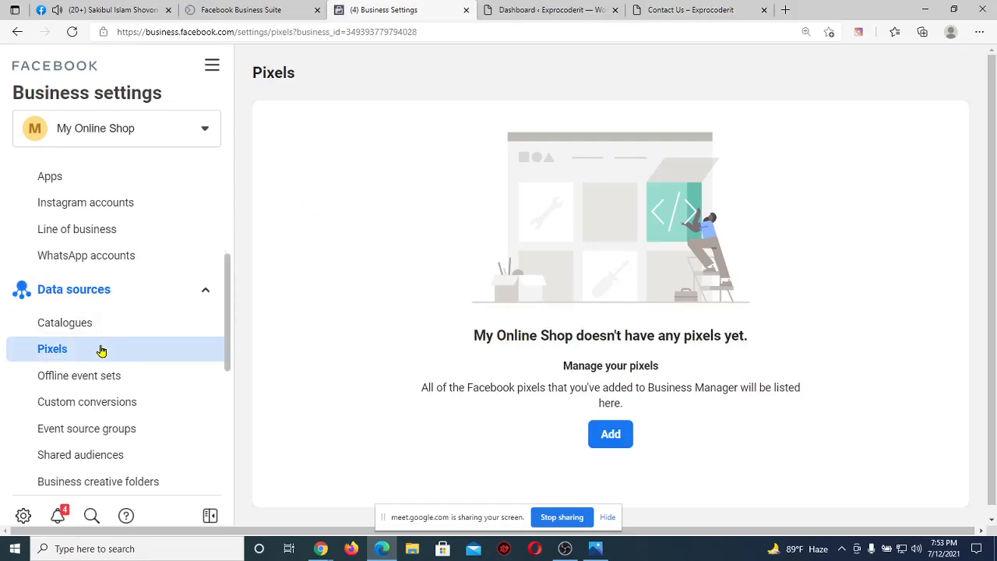
From the Business Settings Pixels page, add a new pixel for My Online Shop.
{"action": "left_click", "coordinate": [529, 8]}
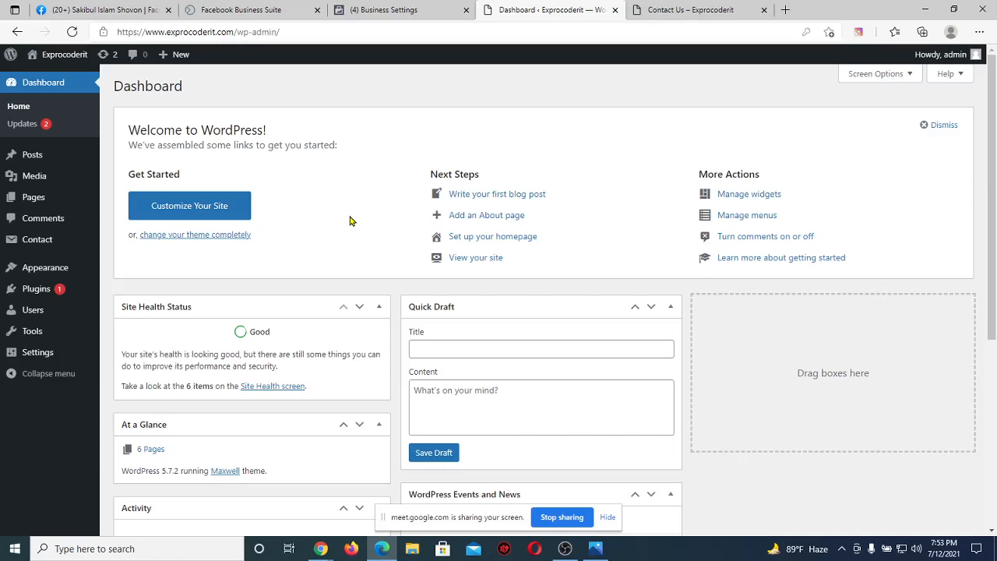
{"action": "left_click", "coordinate": [381, 9]}
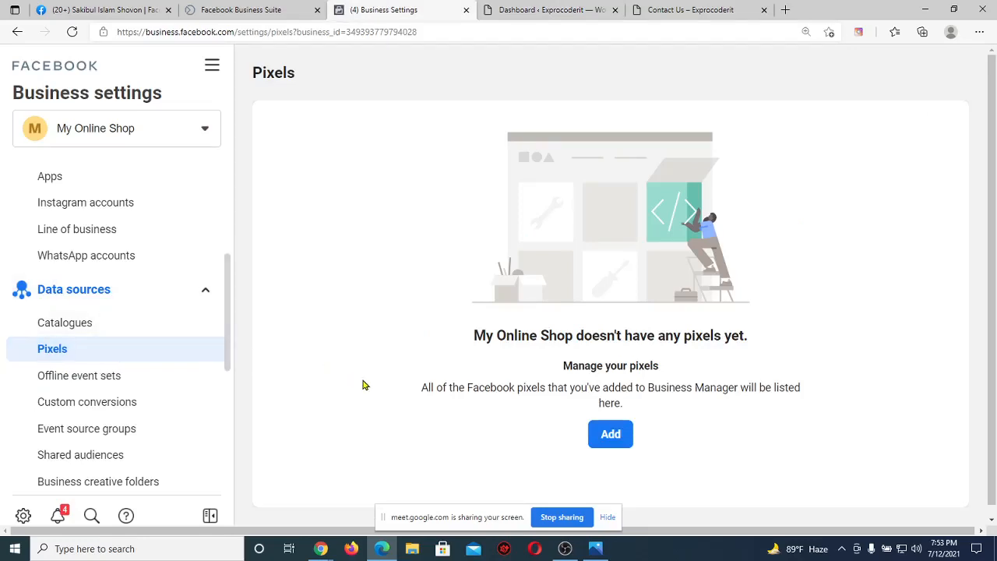
{"action": "left_click", "coordinate": [612, 437]}
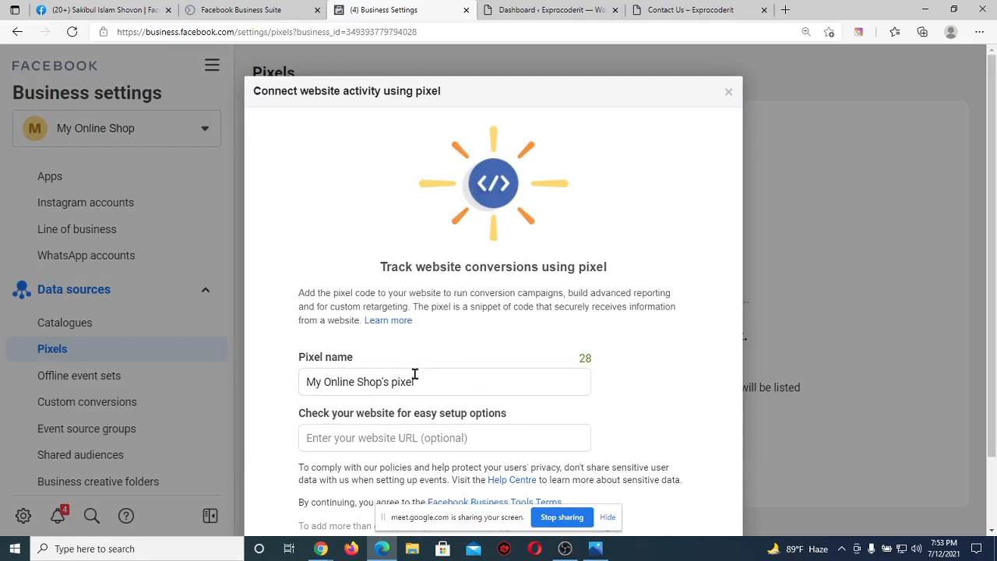
Replace the default pixel name with 'Batch 64'.
{"action": "left_click_drag", "start_coordinate": [414, 380], "coordinate": [278, 387]}
{"action": "key", "text": "BackSpace"}
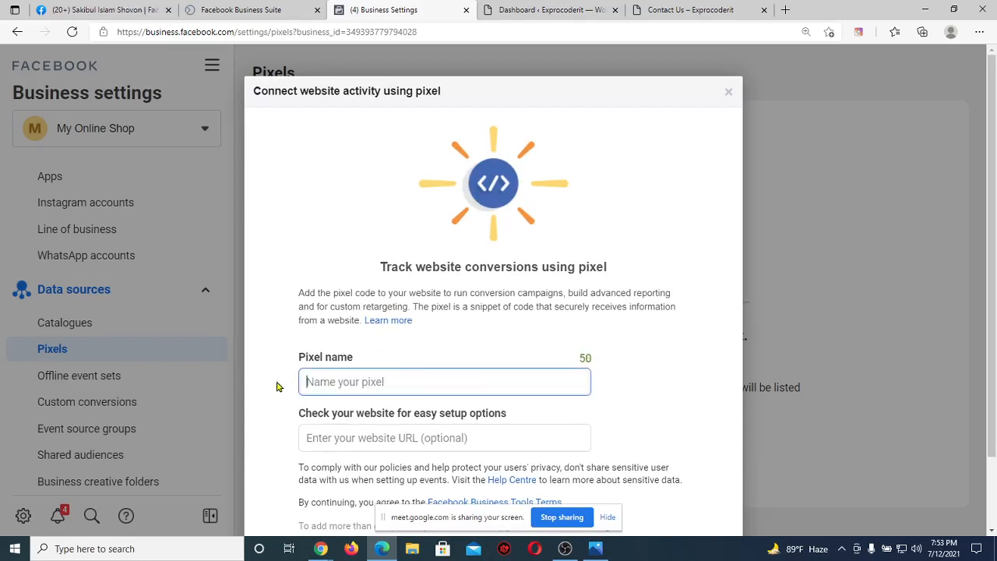
{"action": "type", "text": "B"}
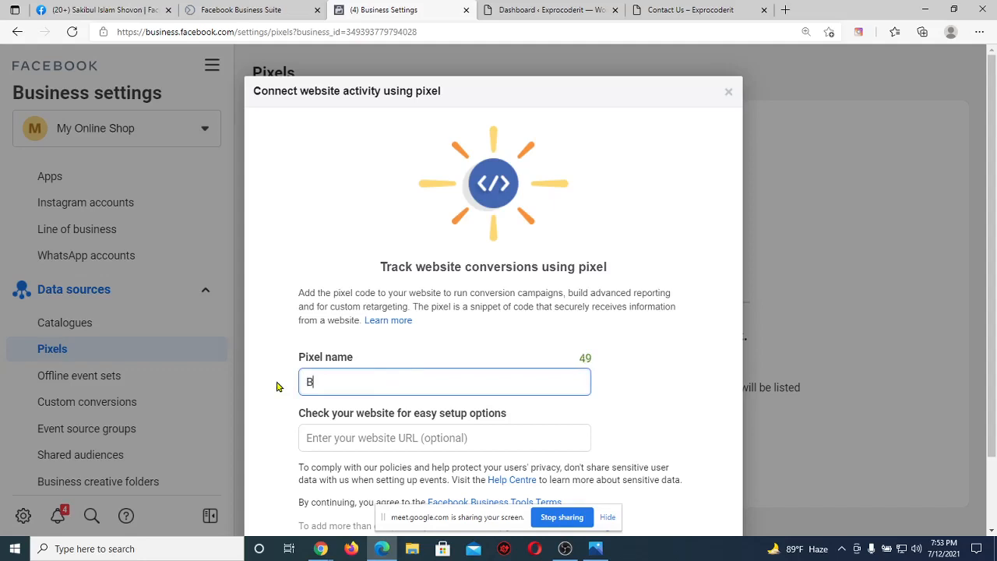
{"action": "type", "text": "atch 64"}
{"action": "left_click", "coordinate": [330, 432]}
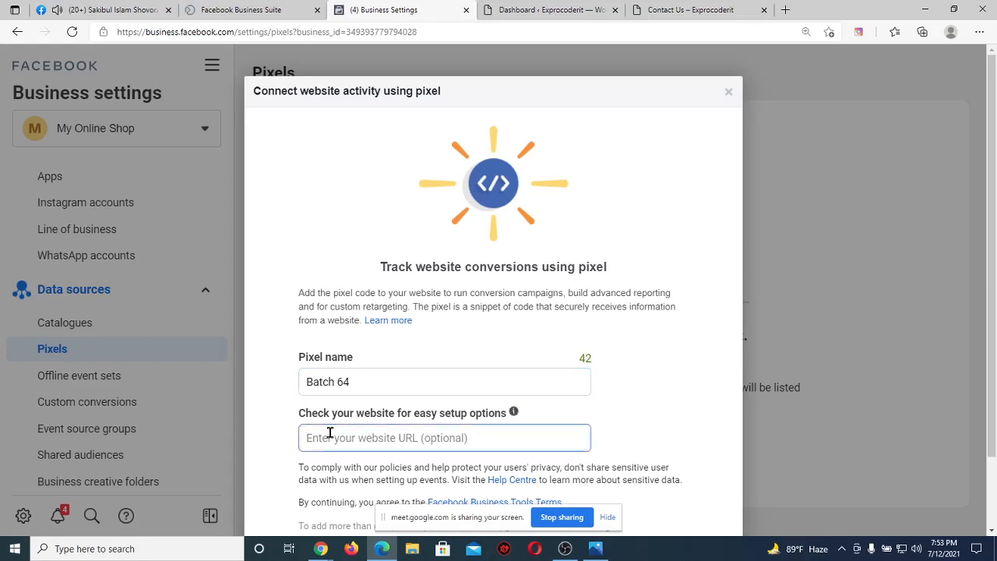
{"action": "left_click", "coordinate": [685, 10]}
{"action": "left_click_drag", "start_coordinate": [233, 32], "coordinate": [86, 47]}
{"action": "key", "text": "ctrl+c"}
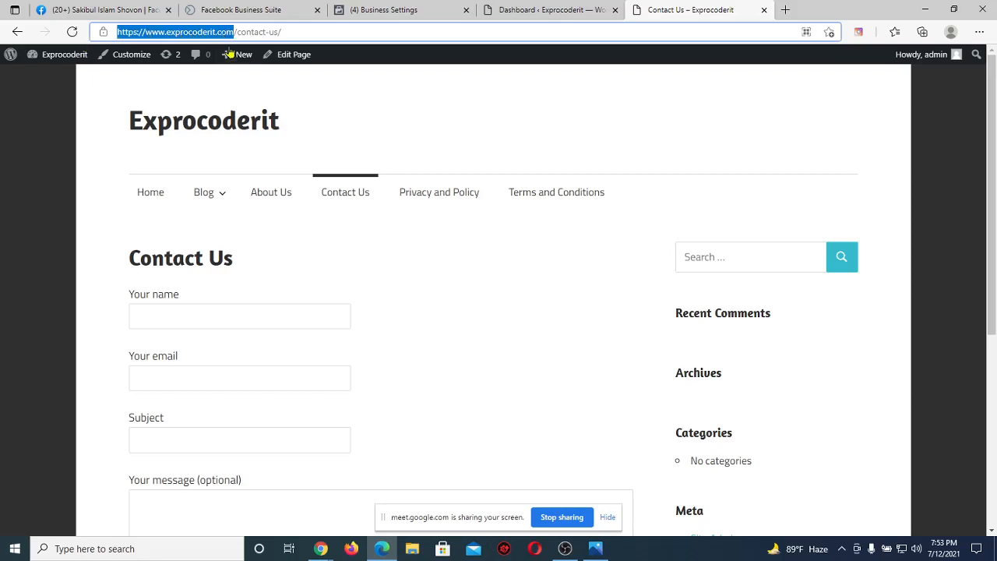
{"action": "left_click", "coordinate": [444, 8]}
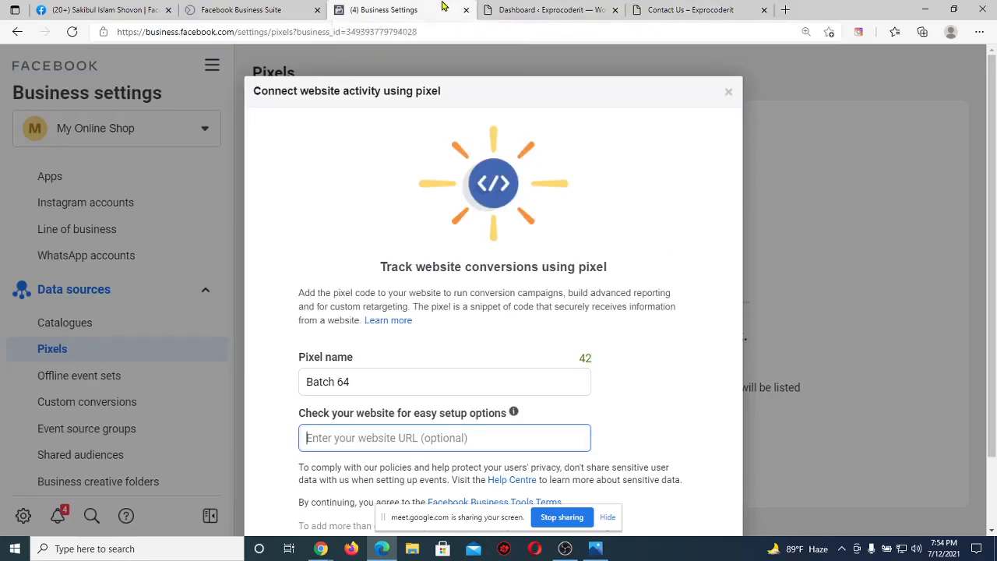
{"action": "key", "text": "ctrl+v"}
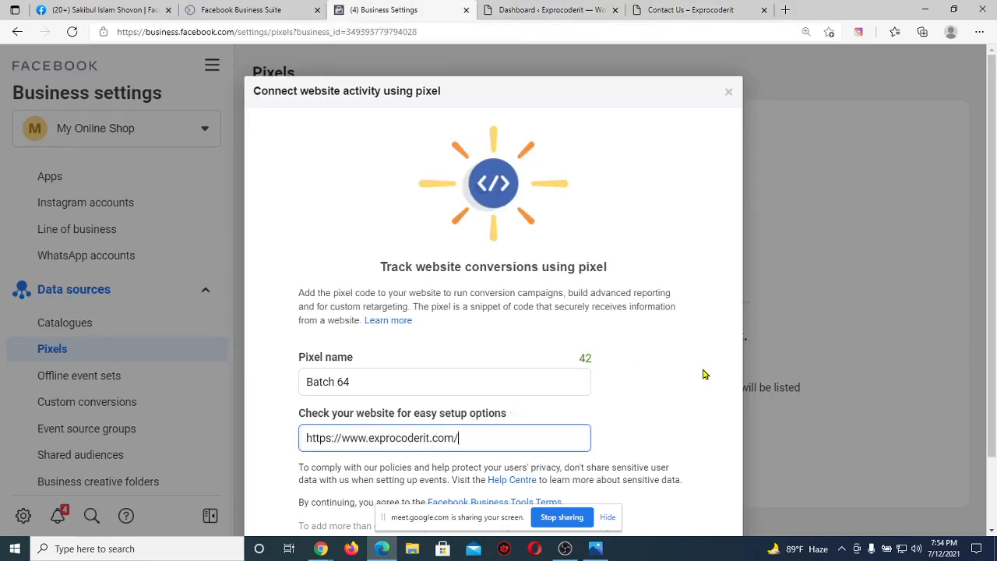
{"action": "scroll", "coordinate": [703, 375], "scroll_direction": "down", "scroll_amount": 1}
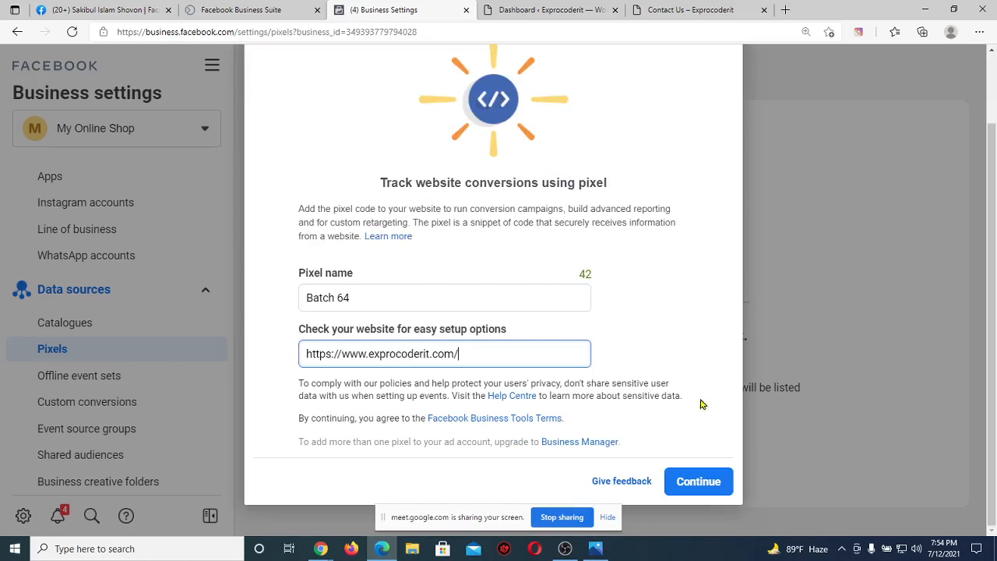
{"action": "left_click", "coordinate": [682, 489]}
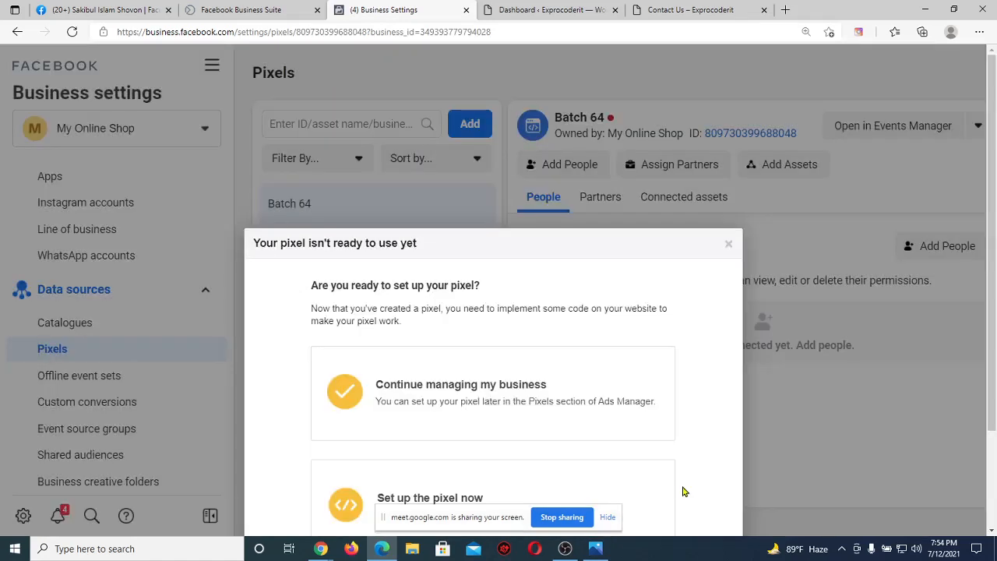
Choose to set up the Batch 64 pixel now using a partner integration.
{"action": "scroll", "coordinate": [705, 395], "scroll_direction": "down", "scroll_amount": 2}
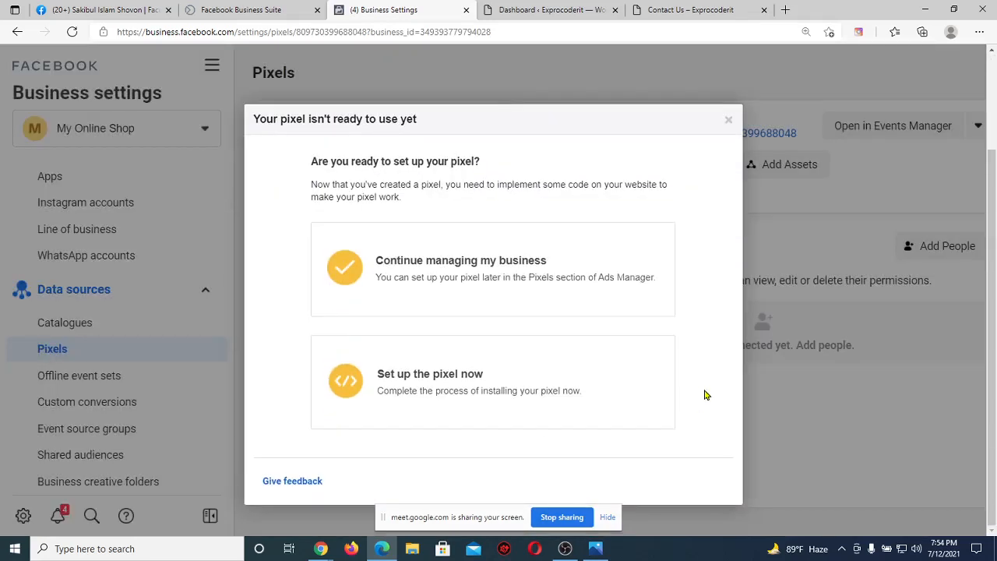
{"action": "left_click", "coordinate": [541, 375]}
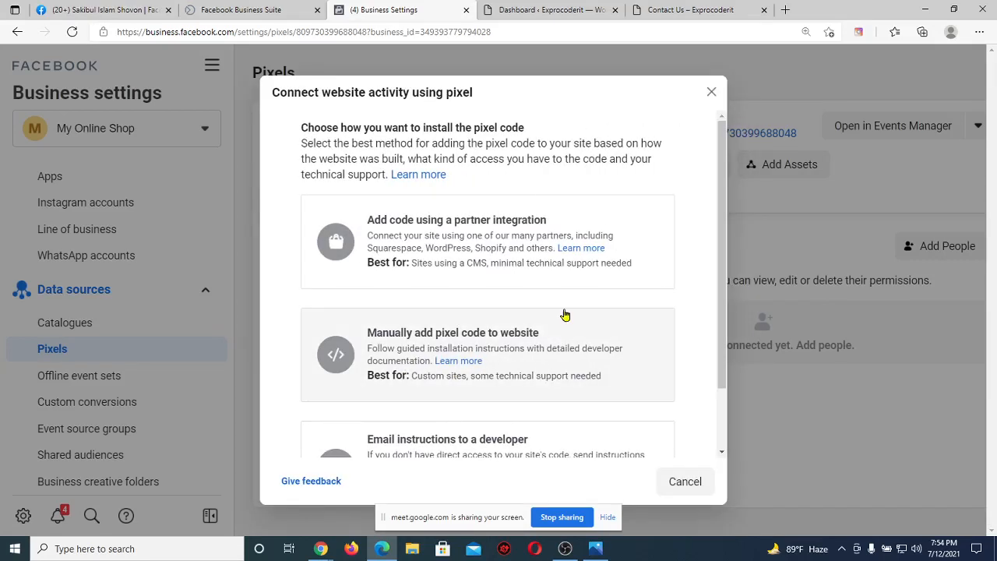
{"action": "scroll", "coordinate": [563, 317], "scroll_direction": "down", "scroll_amount": 1}
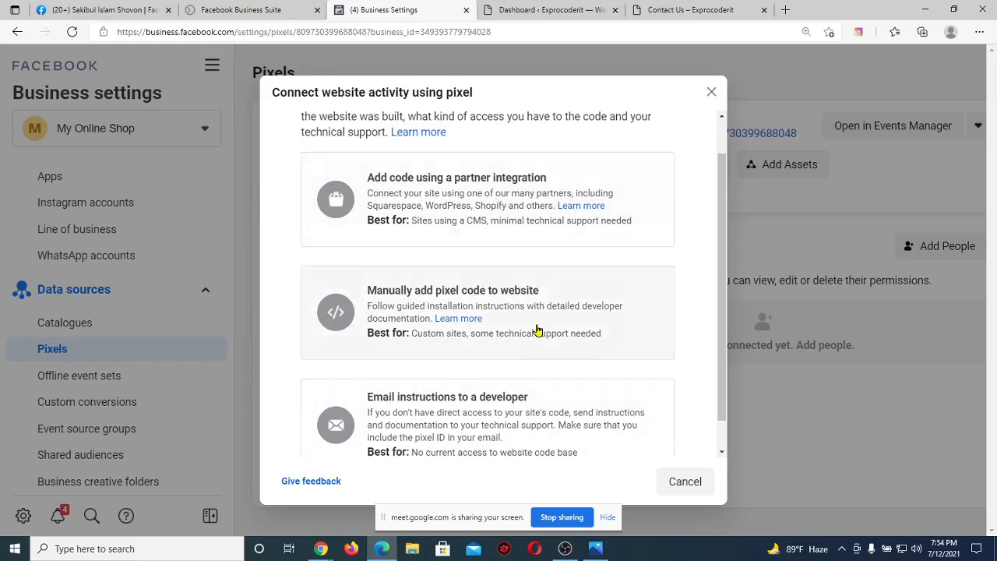
{"action": "left_click", "coordinate": [483, 217]}
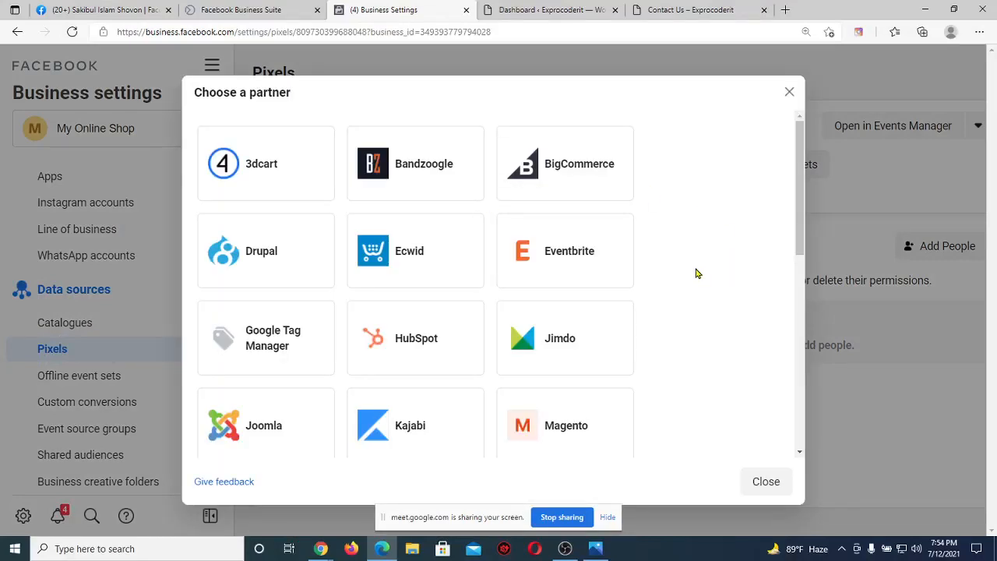
Select WordPress from the Choose a partner grid.
{"action": "scroll", "coordinate": [697, 273], "scroll_direction": "down", "scroll_amount": 3}
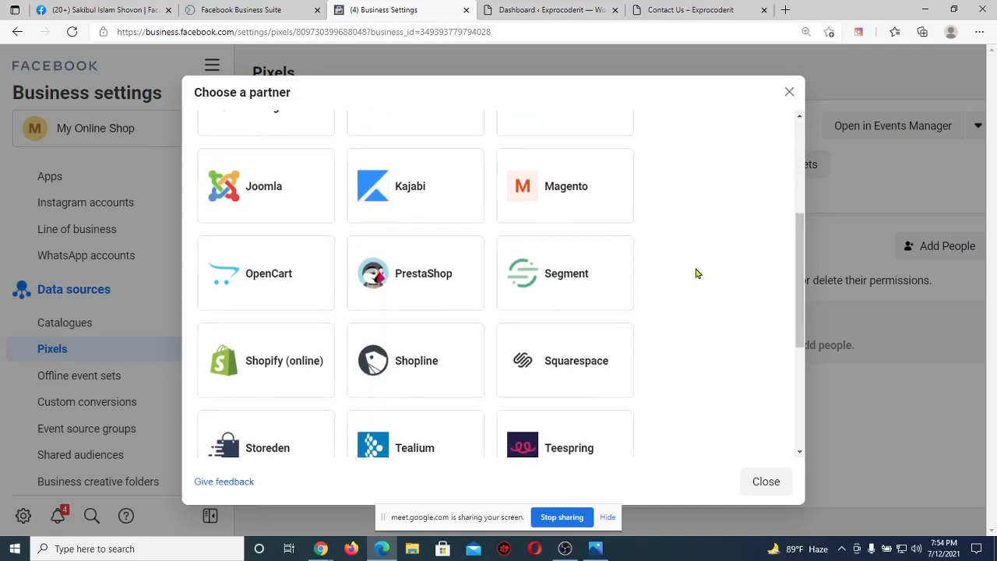
{"action": "scroll", "coordinate": [697, 273], "scroll_direction": "up", "scroll_amount": 3}
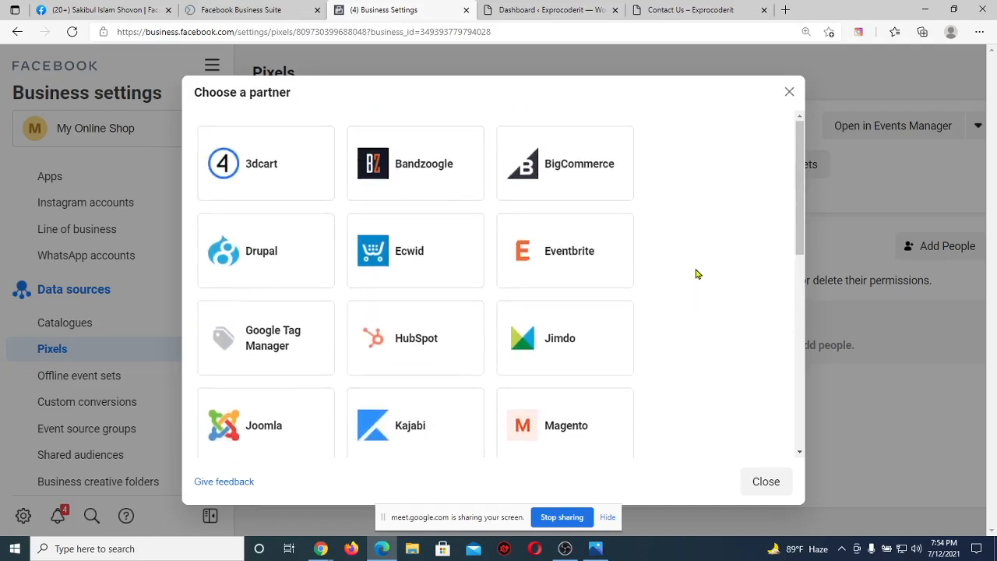
{"action": "scroll", "coordinate": [697, 274], "scroll_direction": "down", "scroll_amount": 6}
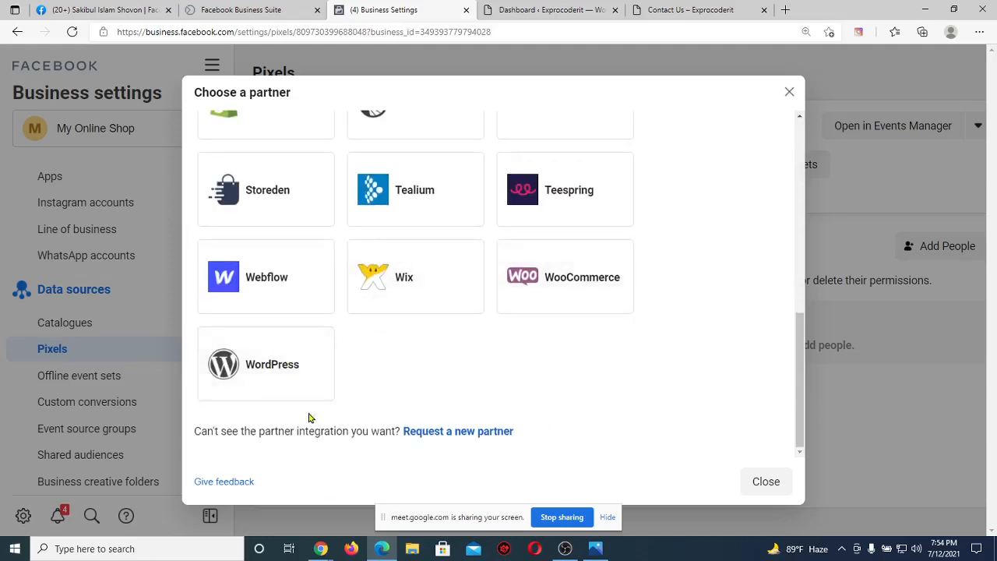
{"action": "left_click", "coordinate": [274, 363]}
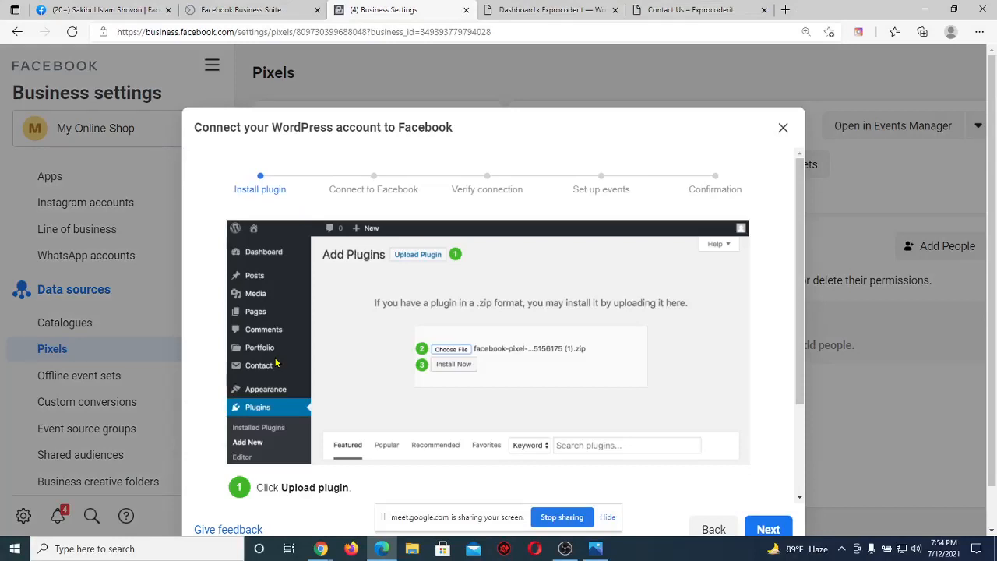
Read the three WordPress plugin install steps, then go to the WordPress dashboard.
{"action": "scroll", "coordinate": [274, 363], "scroll_direction": "down", "scroll_amount": 3}
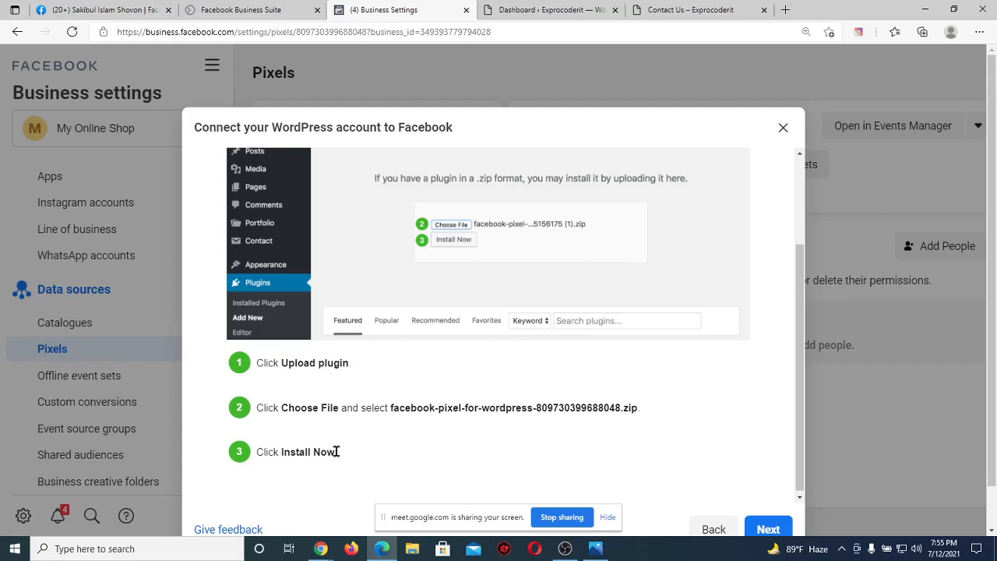
{"action": "left_click_drag", "start_coordinate": [341, 453], "coordinate": [290, 453]}
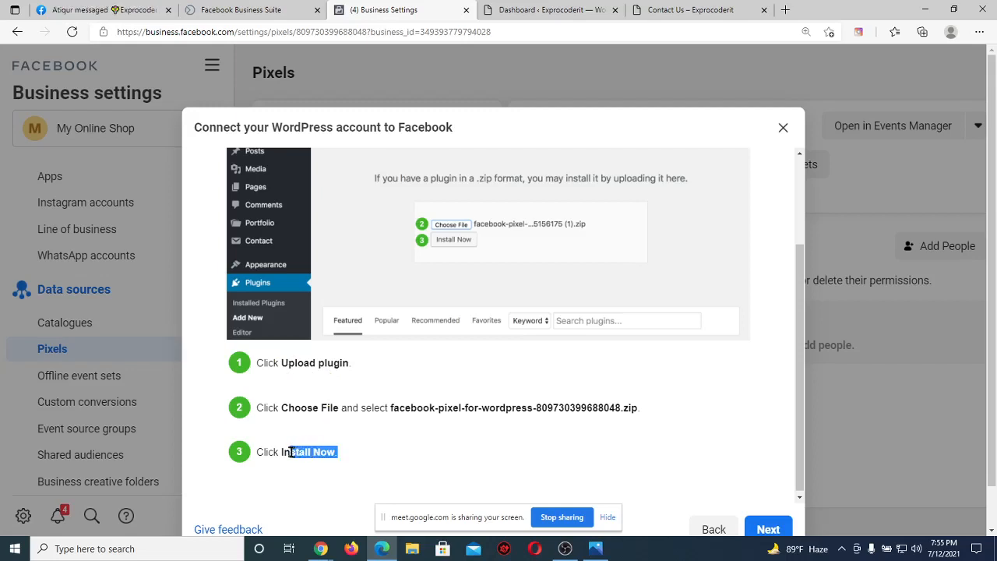
{"action": "left_click", "coordinate": [392, 429]}
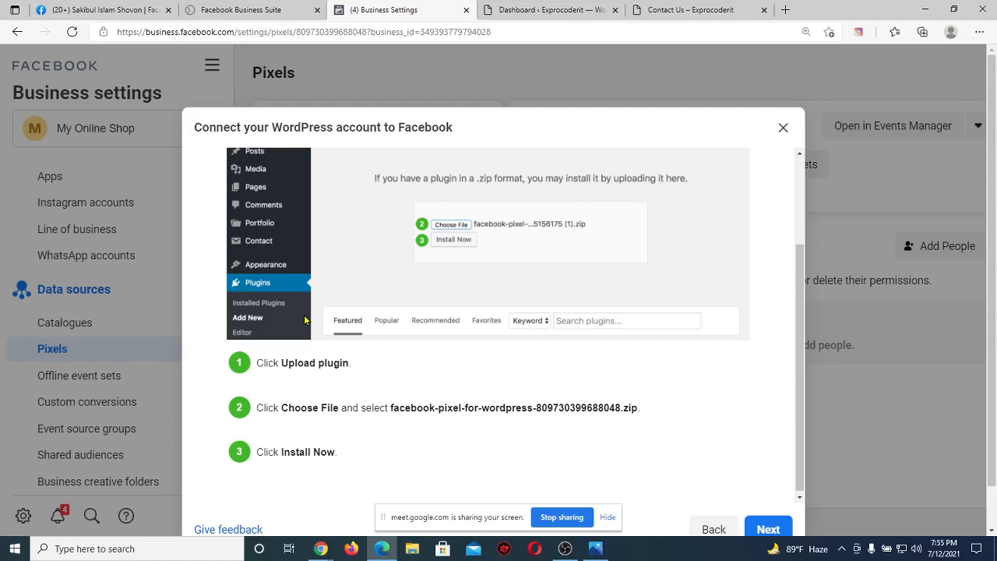
{"action": "left_click", "coordinate": [535, 8]}
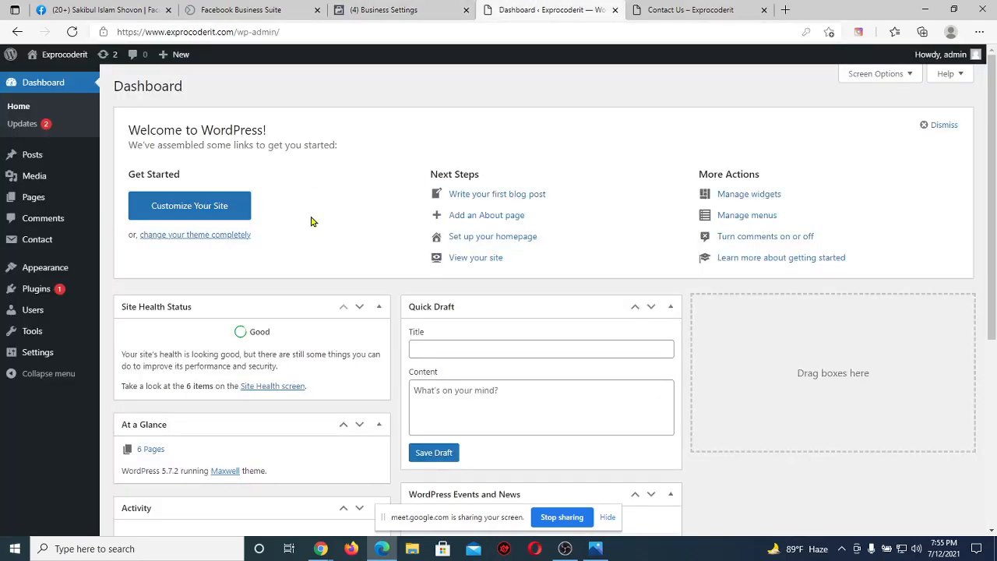
Compare the Contact Us page with the WordPress dashboard.
{"action": "left_click", "coordinate": [697, 9]}
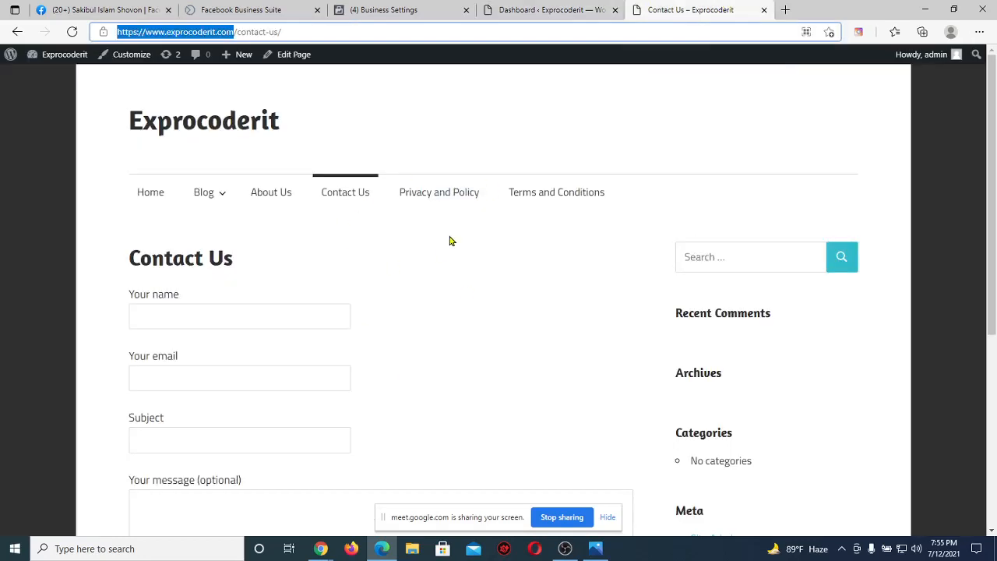
{"action": "left_click", "coordinate": [510, 8]}
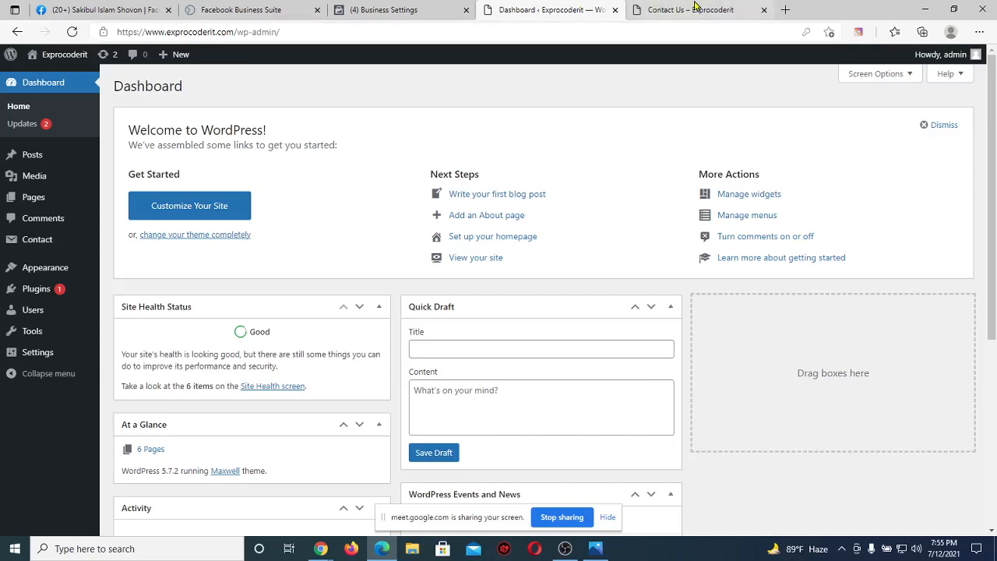
{"action": "key", "text": "ctrl+Tab"}
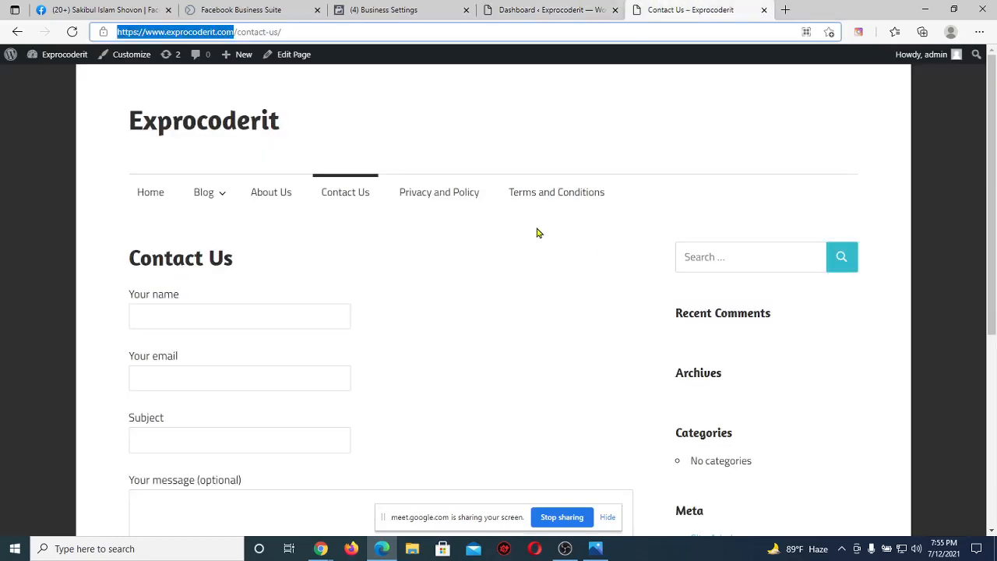
{"action": "left_click", "coordinate": [537, 8]}
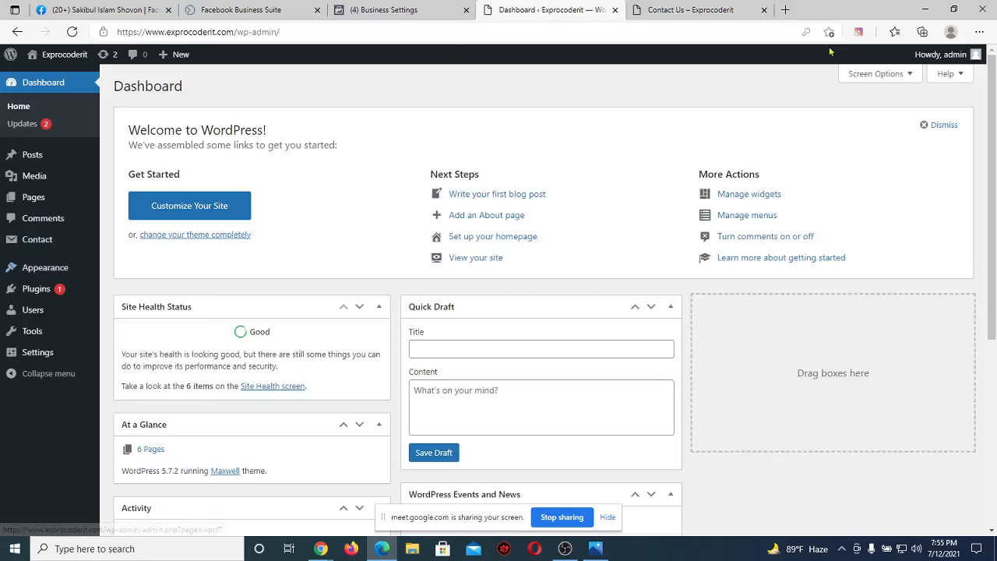
Zoom the WordPress dashboard to 125% in Edge.
{"action": "left_click", "coordinate": [978, 31]}
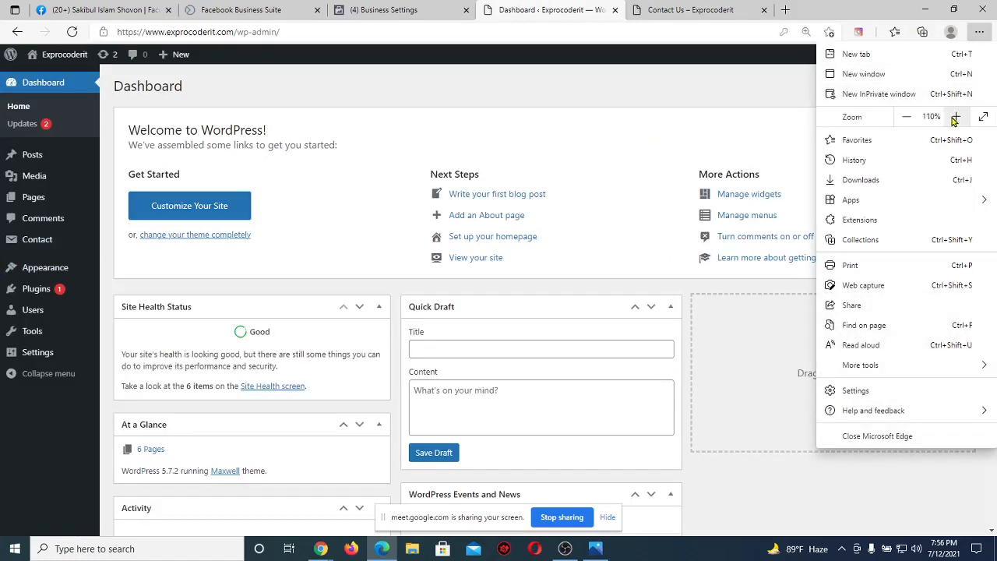
{"action": "left_click", "coordinate": [956, 117]}
{"action": "left_click", "coordinate": [568, 111]}
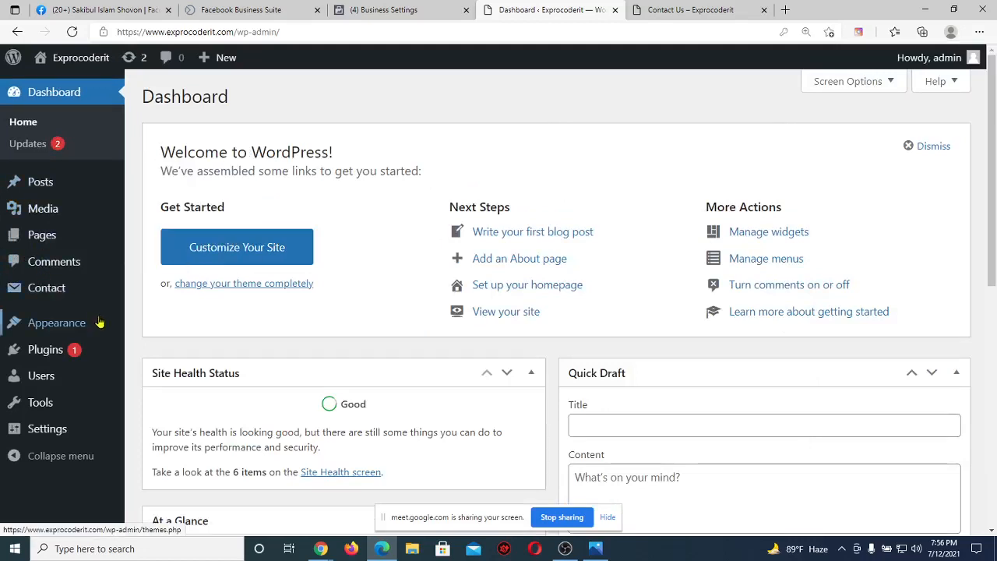
{"action": "mouse_move", "coordinate": [78, 352]}
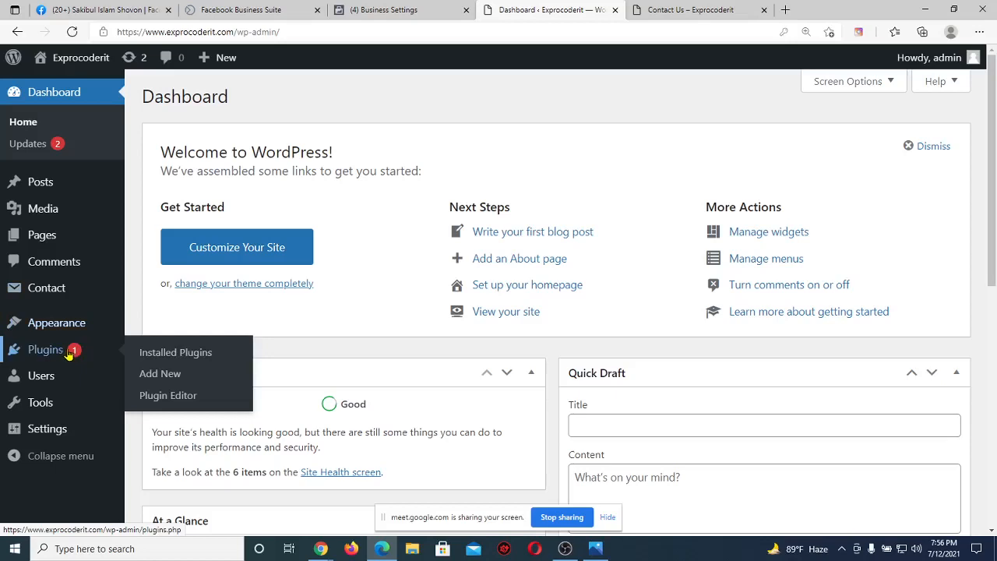
Search Add New plugins for 'facebook for wordpress' and install Facebook for WordPress.
{"action": "left_click", "coordinate": [193, 377]}
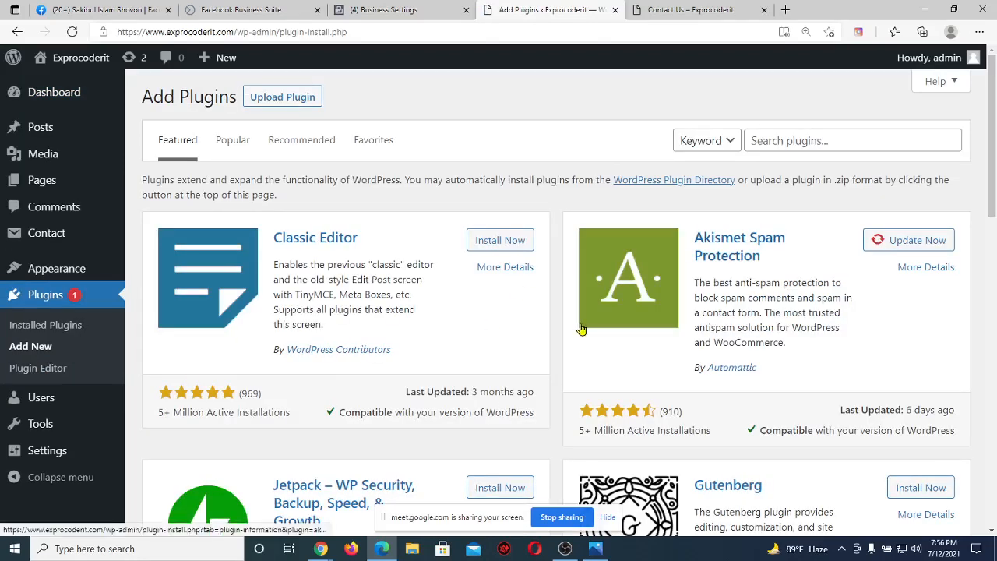
{"action": "left_click", "coordinate": [808, 139]}
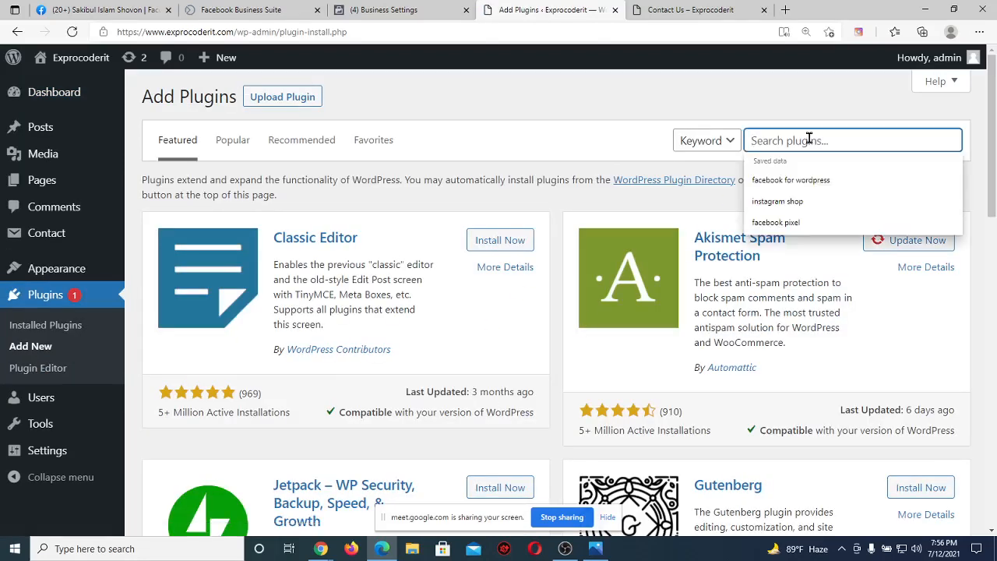
{"action": "type", "text": "faceb"}
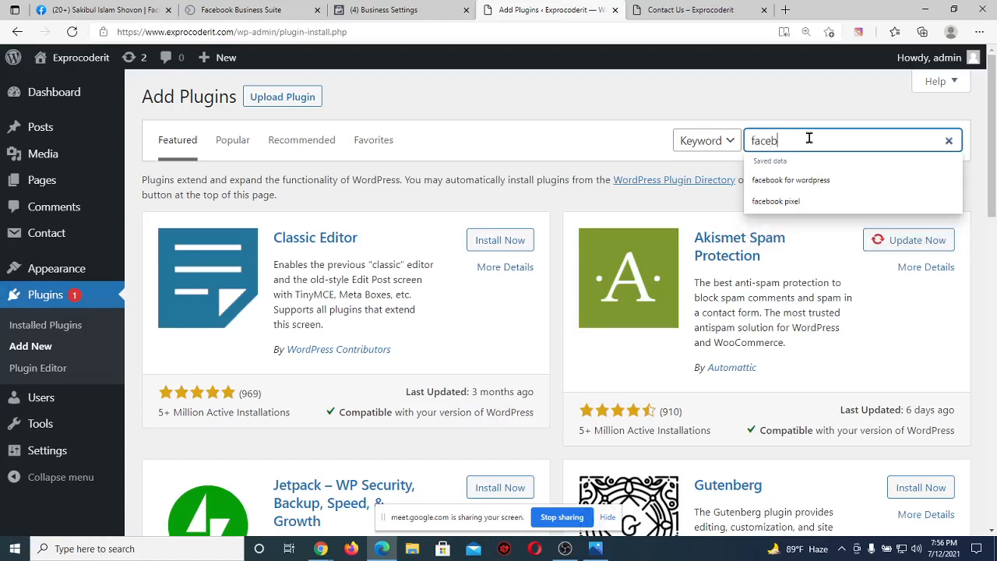
{"action": "type", "text": "ook for wordpr"}
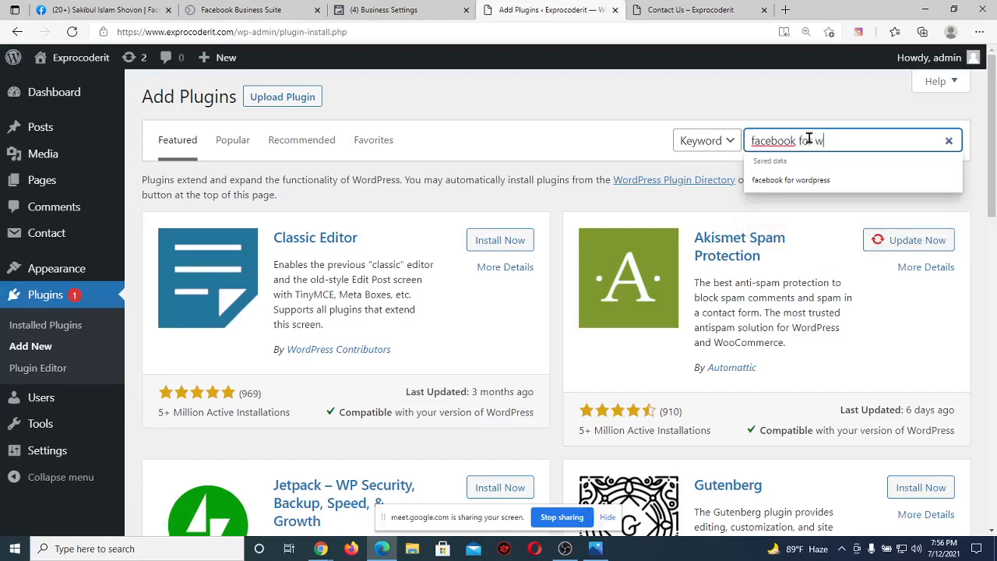
{"action": "type", "text": "ess"}
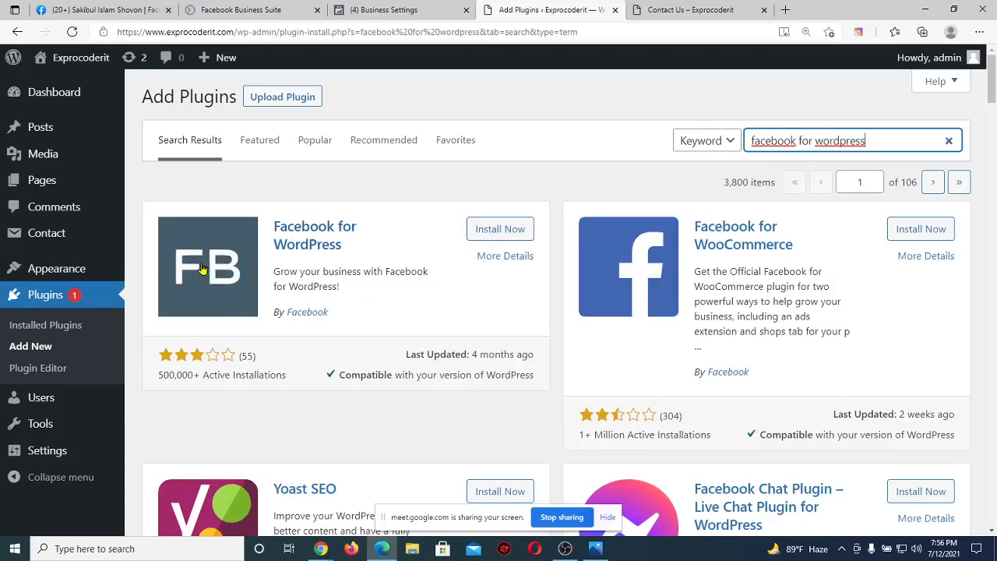
{"action": "scroll", "coordinate": [385, 290], "scroll_direction": "down", "scroll_amount": 10}
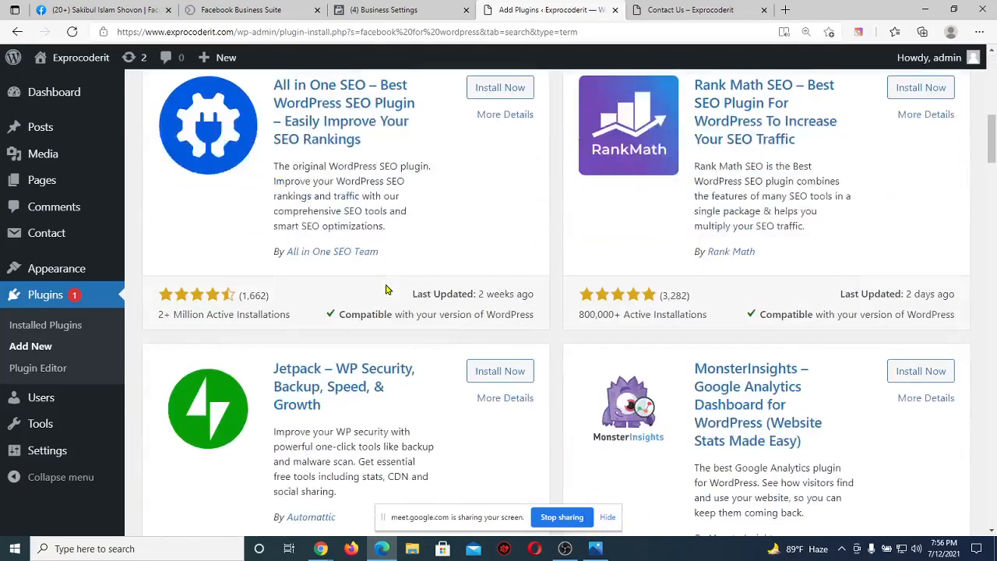
{"action": "scroll", "coordinate": [385, 289], "scroll_direction": "up", "scroll_amount": 10}
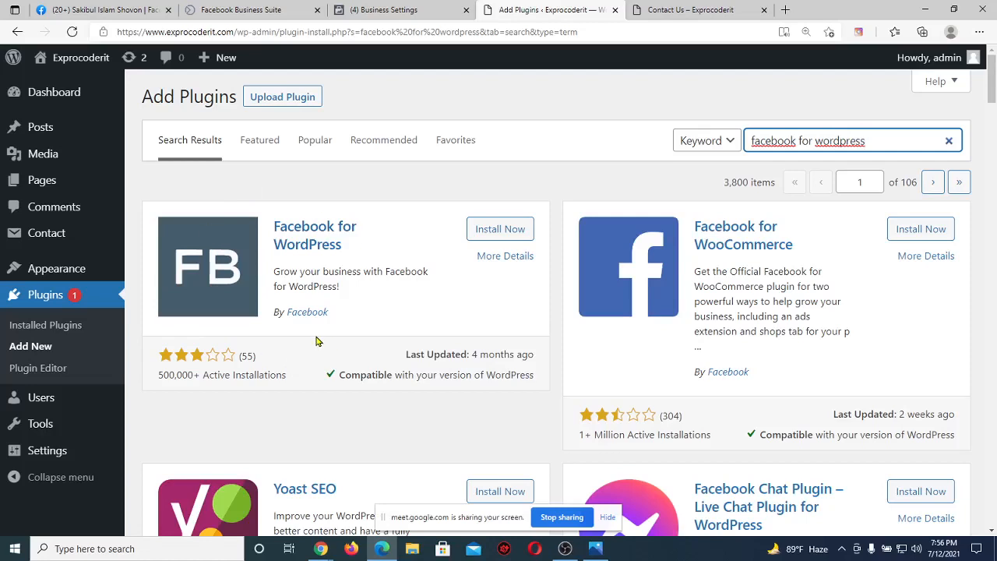
{"action": "left_click", "coordinate": [510, 237]}
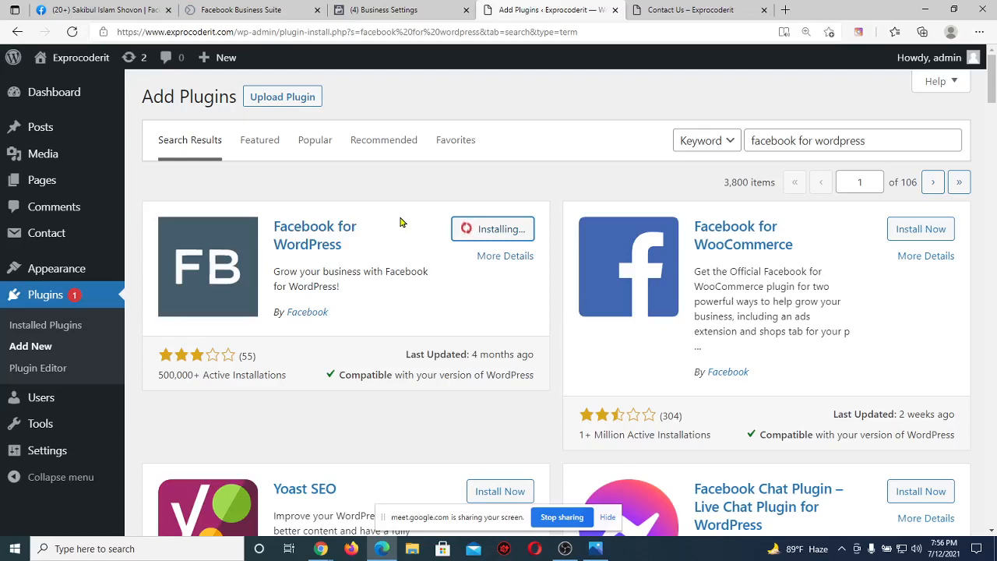
Activate the installed Facebook for WordPress plugin and return to Facebook's connection dialog.
{"action": "left_click", "coordinate": [397, 9]}
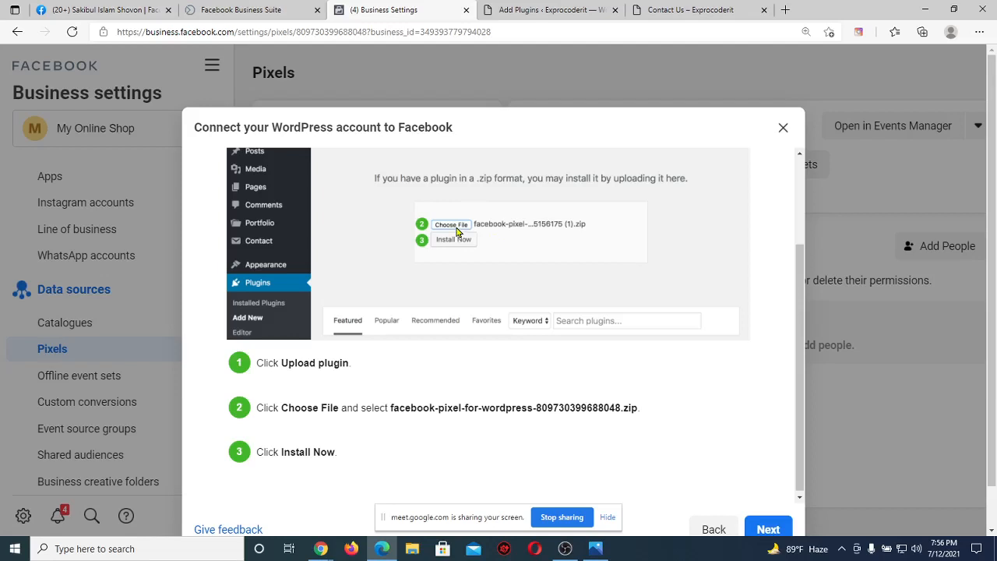
{"action": "left_click", "coordinate": [514, 10]}
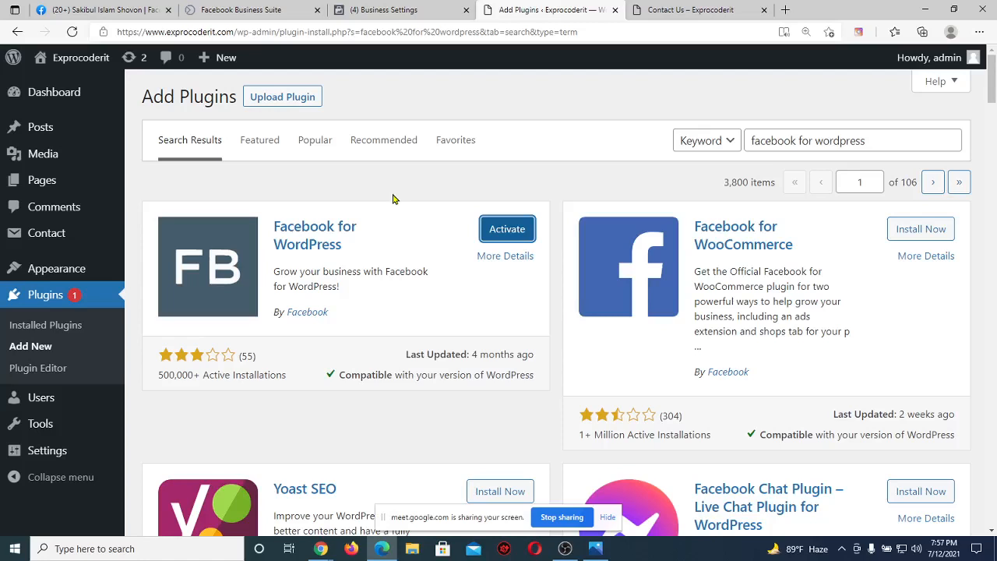
{"action": "left_click", "coordinate": [526, 227]}
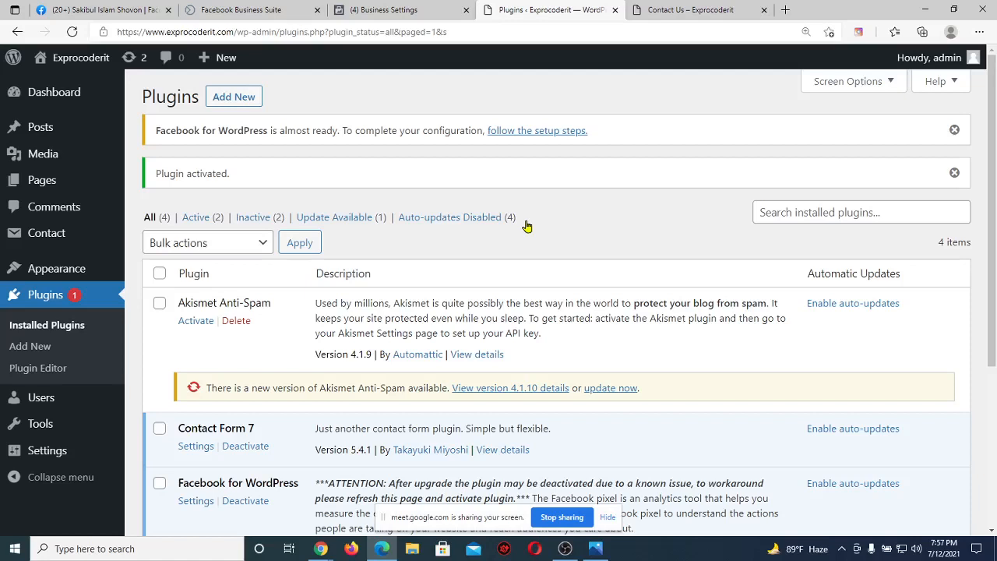
{"action": "left_click", "coordinate": [399, 8]}
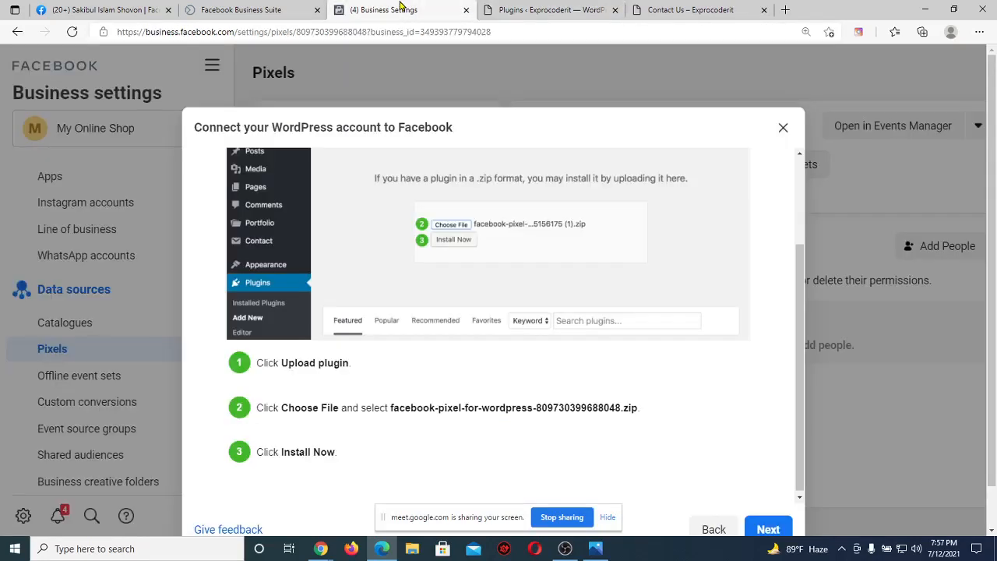
Review the final install step and advance the Connect WordPress dialog to Connect to Facebook.
{"action": "left_click_drag", "start_coordinate": [337, 452], "coordinate": [287, 450]}
{"action": "left_click", "coordinate": [416, 454]}
{"action": "scroll", "coordinate": [417, 454], "scroll_direction": "up", "scroll_amount": 3}
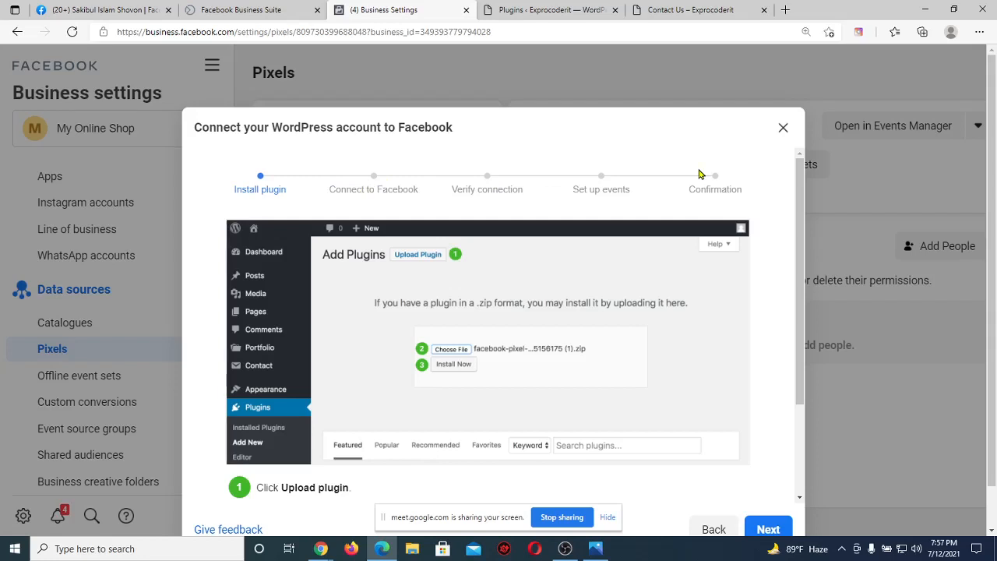
{"action": "scroll", "coordinate": [699, 174], "scroll_direction": "down", "scroll_amount": 3}
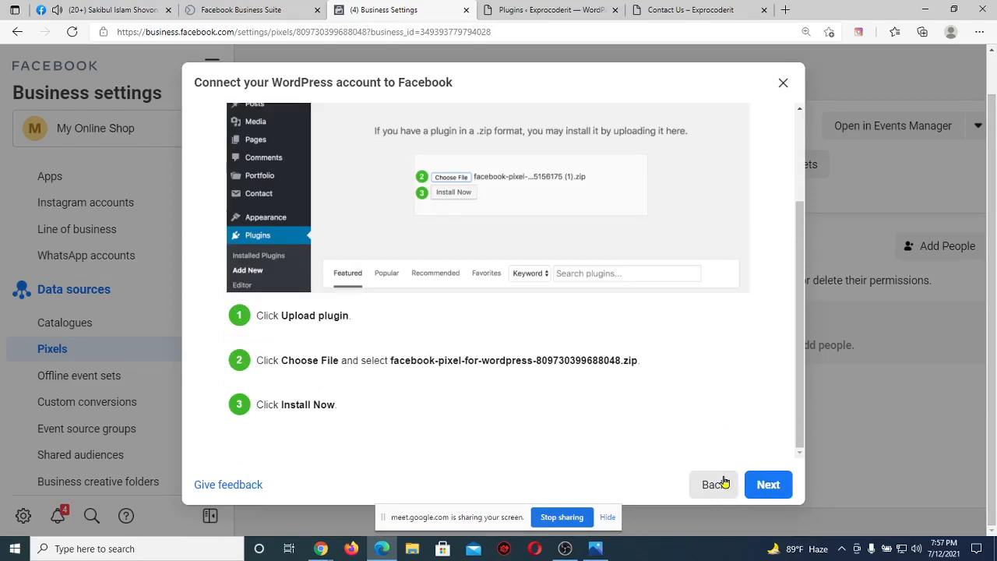
{"action": "left_click", "coordinate": [765, 485]}
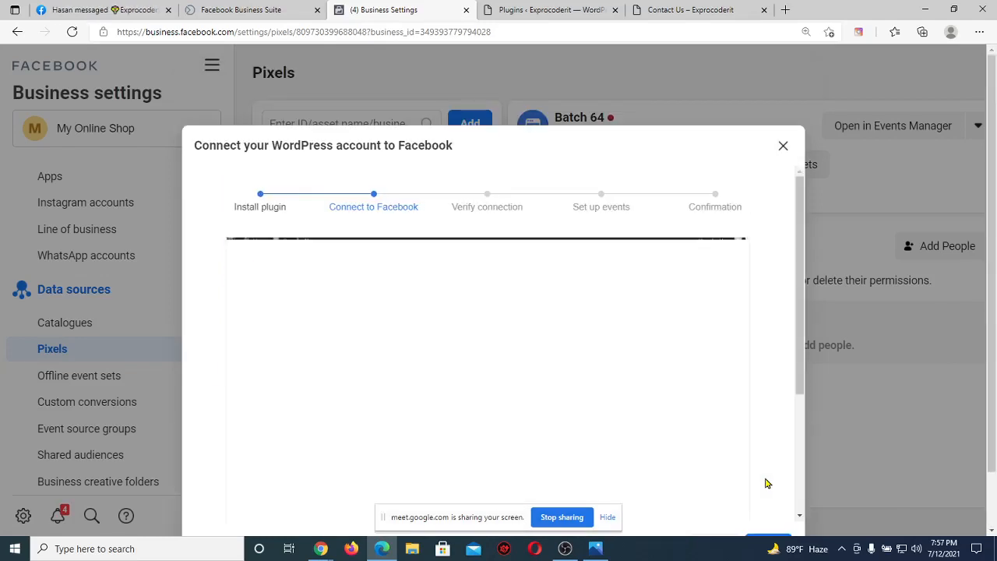
Read through the Connect to Facebook instructions, then go back to the WordPress Plugins page.
{"action": "scroll", "coordinate": [610, 371], "scroll_direction": "down", "scroll_amount": 1}
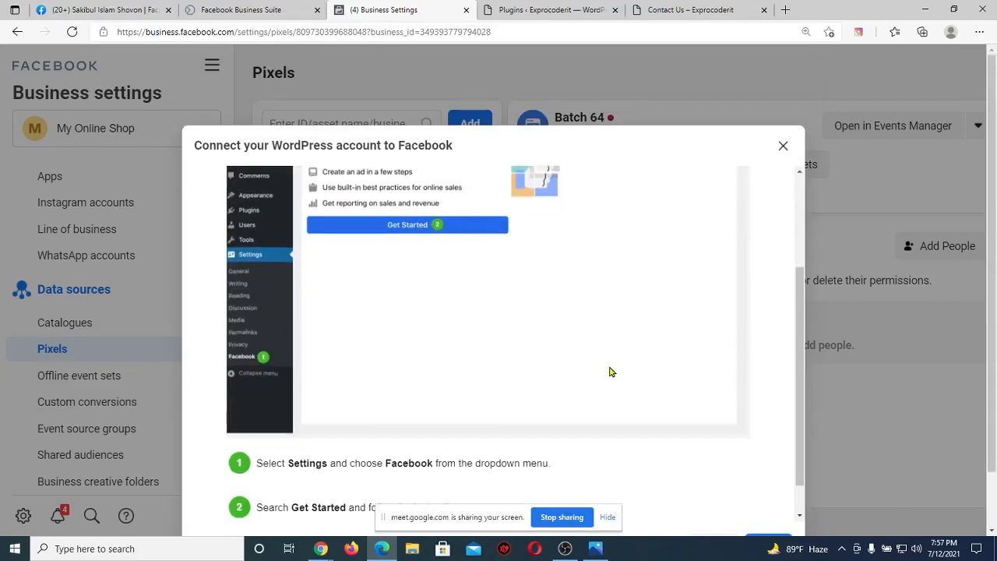
{"action": "scroll", "coordinate": [611, 370], "scroll_direction": "up", "scroll_amount": 1}
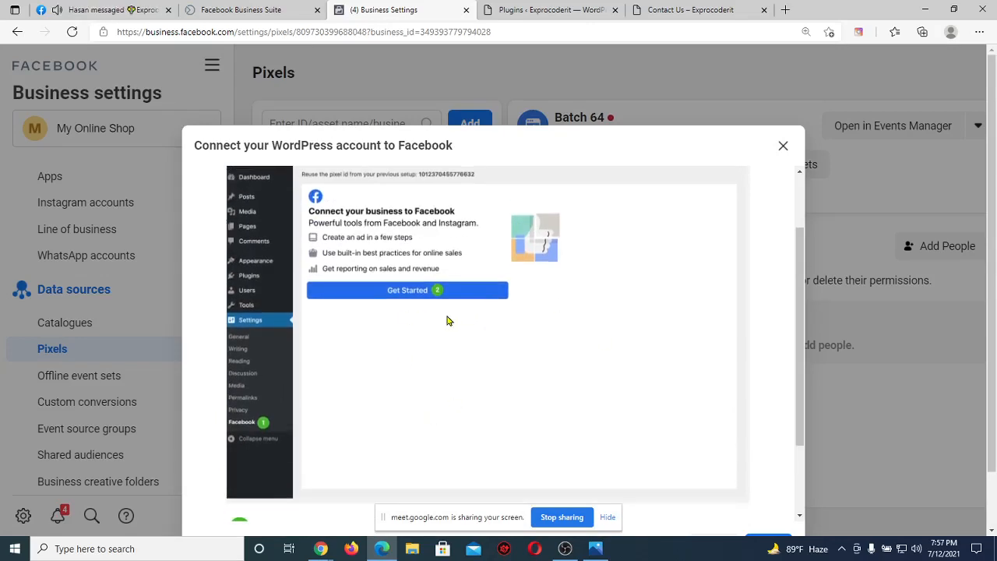
{"action": "scroll", "coordinate": [447, 320], "scroll_direction": "down", "scroll_amount": 2}
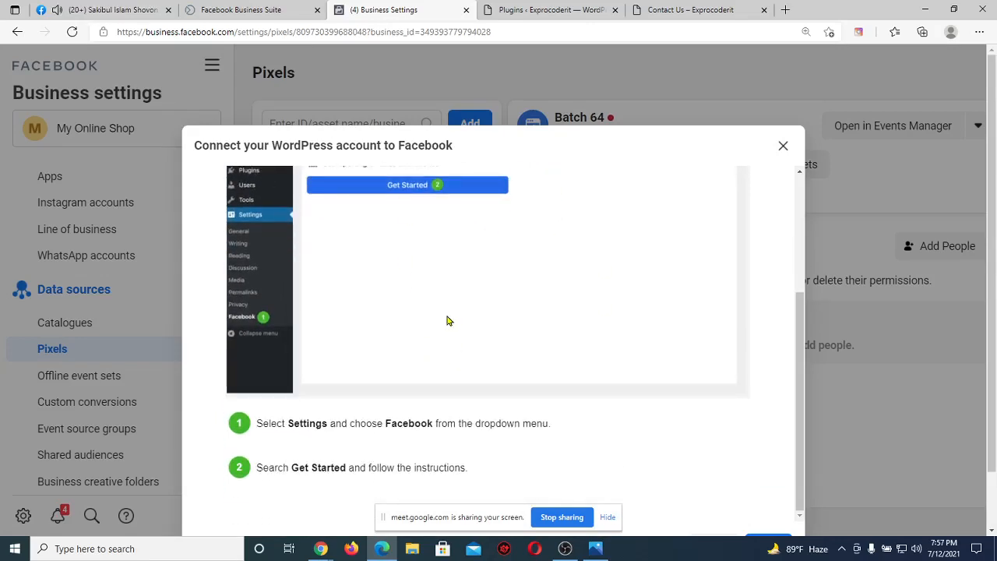
{"action": "left_click", "coordinate": [549, 10]}
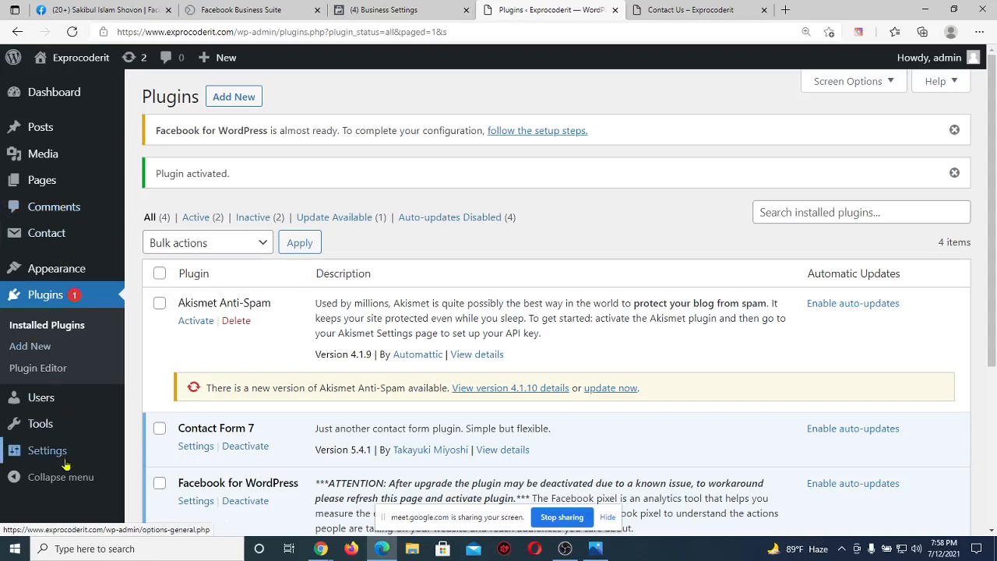
Open the WordPress Settings > Facebook page and start the connection with Get Started.
{"action": "mouse_move", "coordinate": [66, 459]}
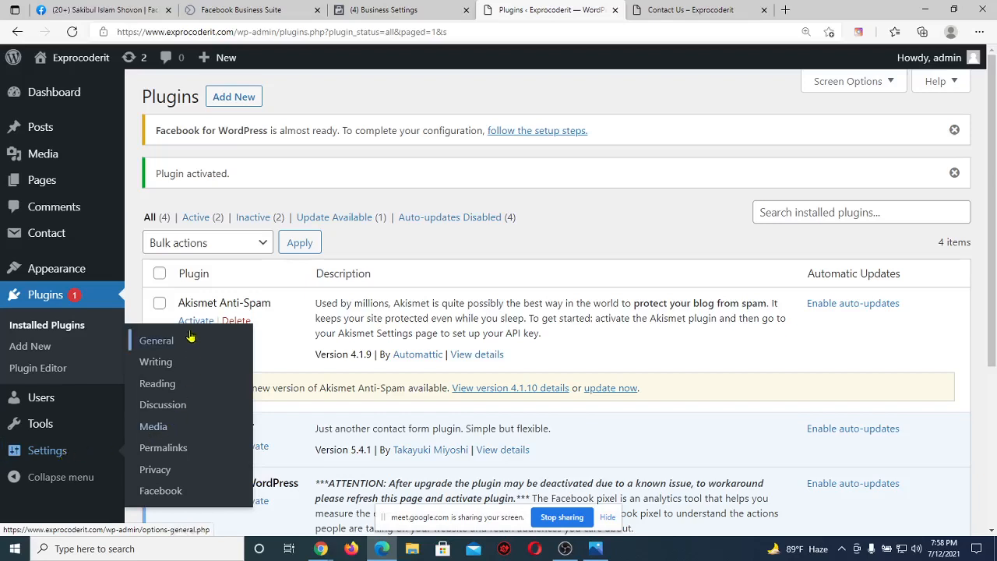
{"action": "left_click", "coordinate": [179, 494]}
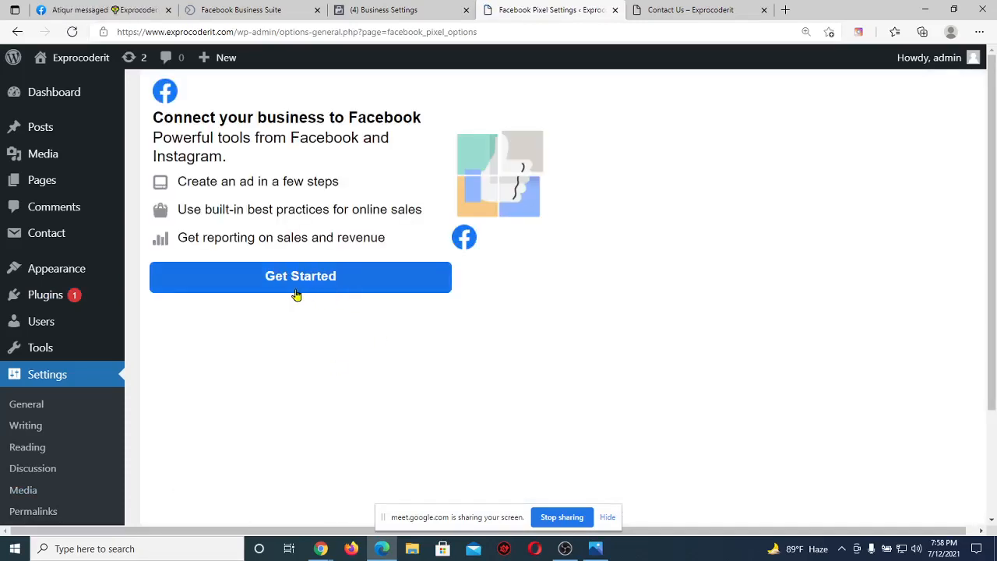
{"action": "left_click", "coordinate": [385, 10]}
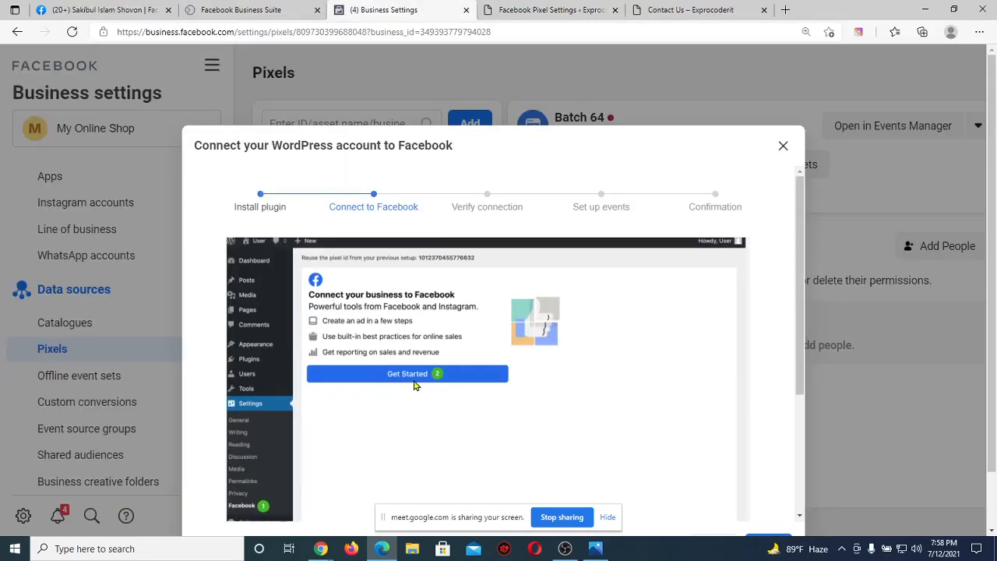
{"action": "left_click", "coordinate": [503, 9]}
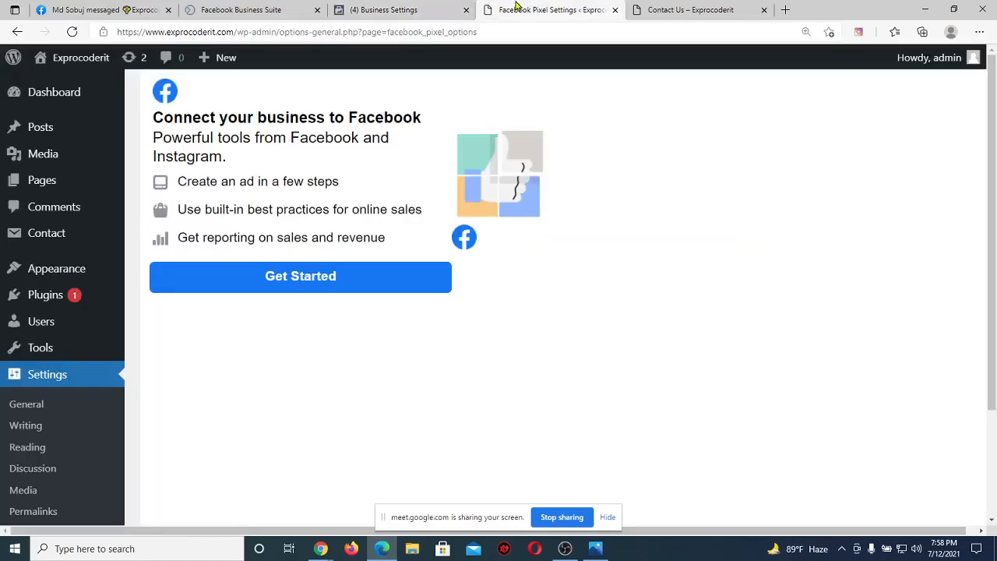
{"action": "left_click", "coordinate": [328, 283]}
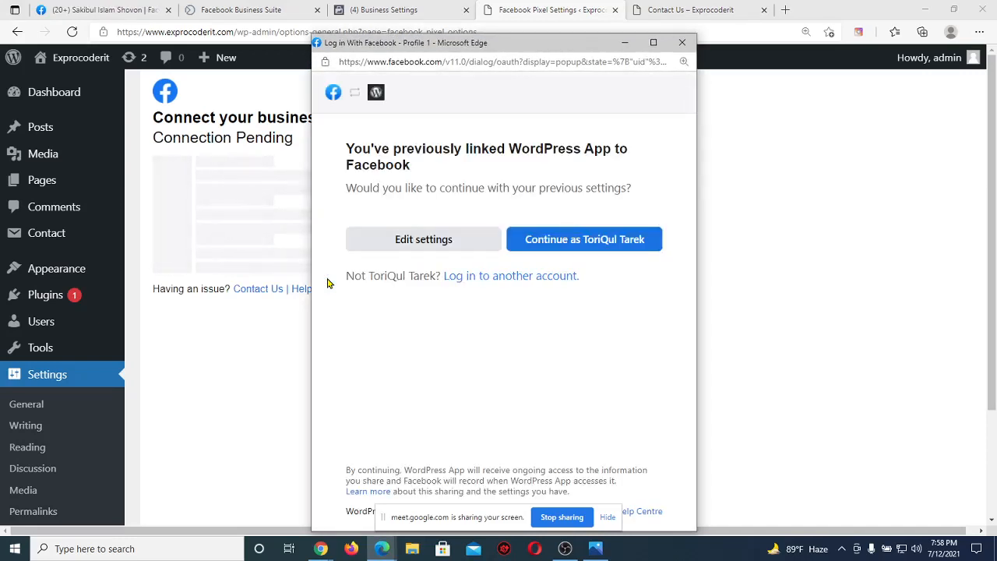
Continue through the Facebook login as the current user, then abandon it for the WordPress settings.
{"action": "left_click", "coordinate": [596, 247]}
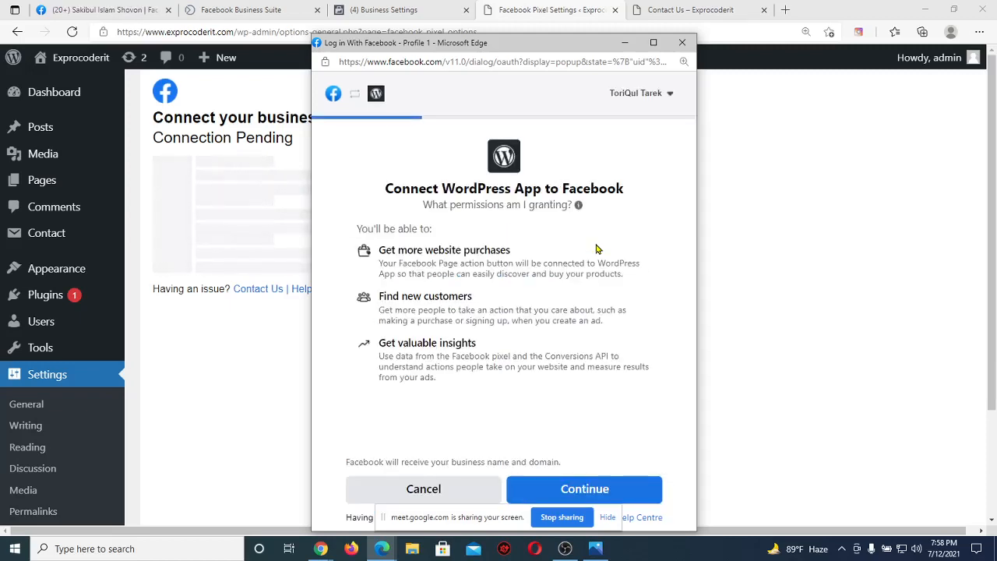
{"action": "left_click", "coordinate": [637, 487]}
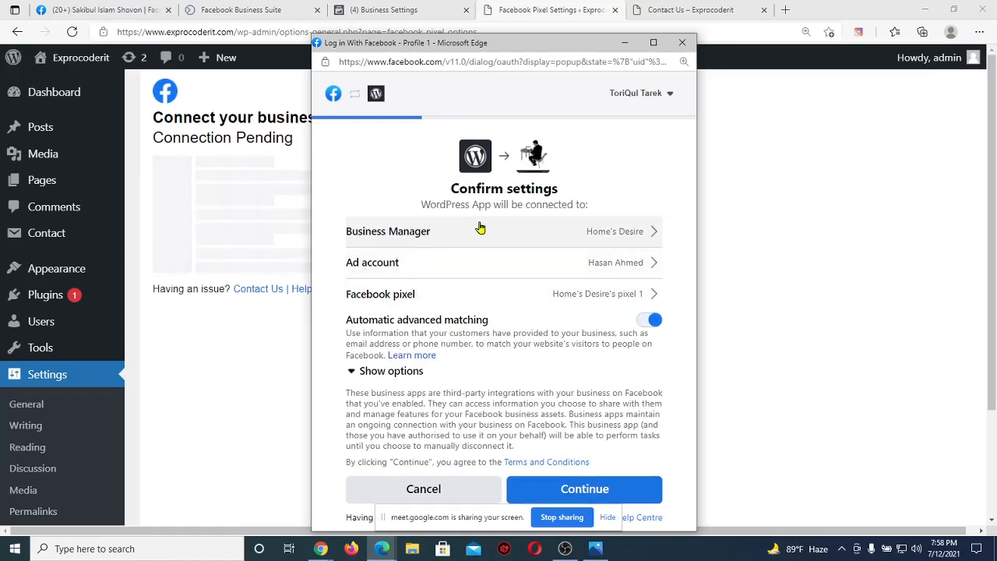
{"action": "left_click", "coordinate": [405, 9]}
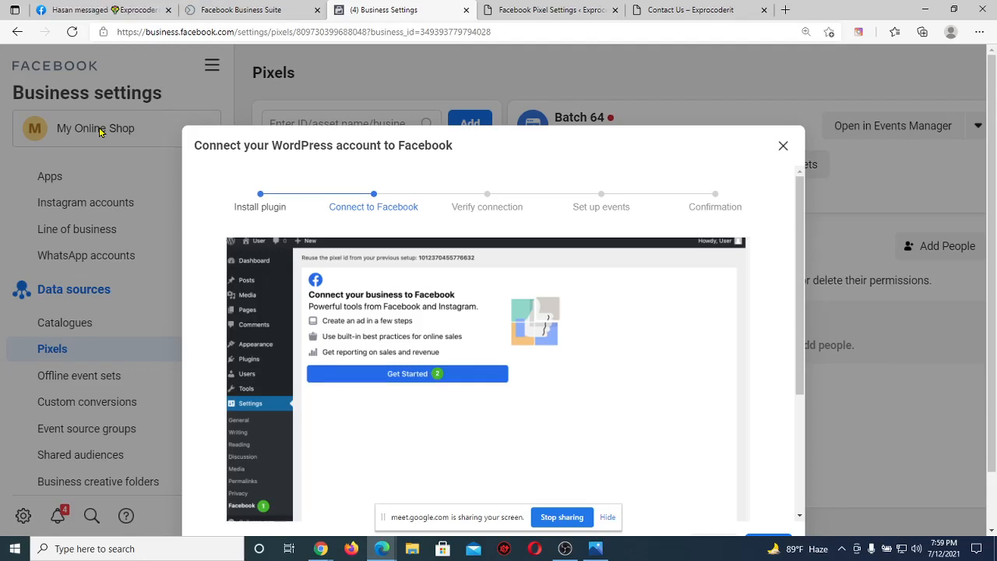
{"action": "left_click", "coordinate": [534, 7]}
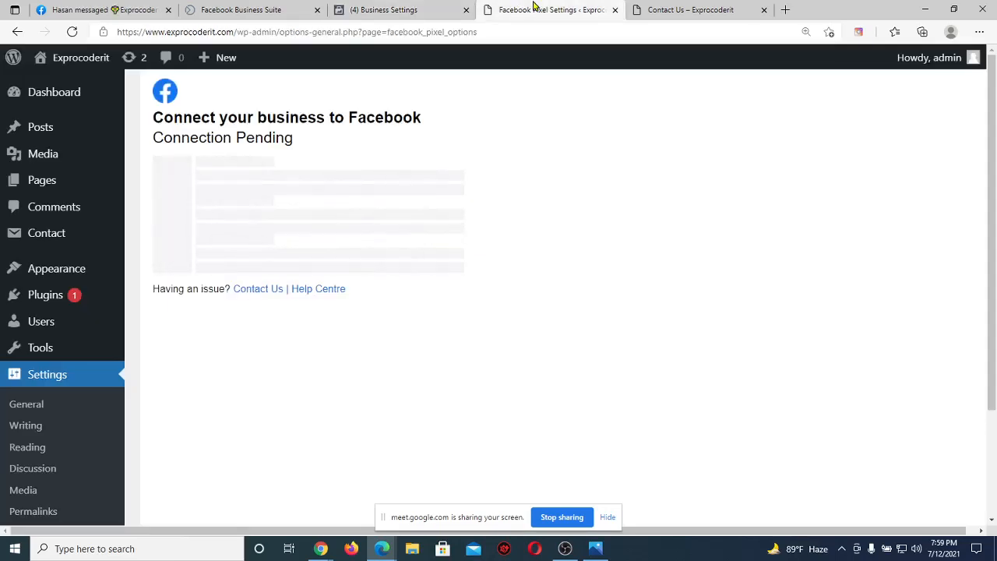
Reload the Facebook Pixel Settings page and restart Get Started to reopen the Facebook login.
{"action": "left_click", "coordinate": [73, 33]}
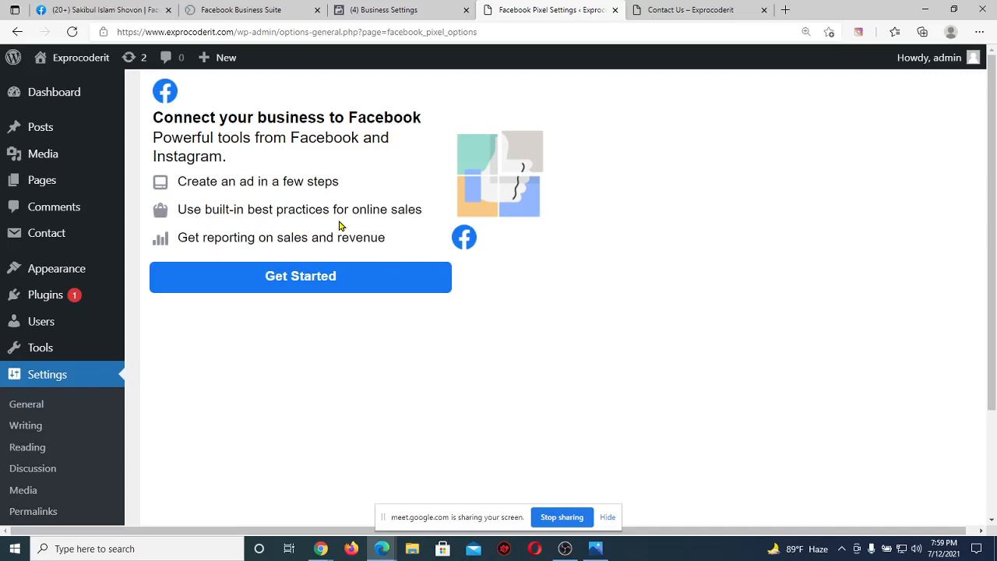
{"action": "left_click", "coordinate": [335, 278]}
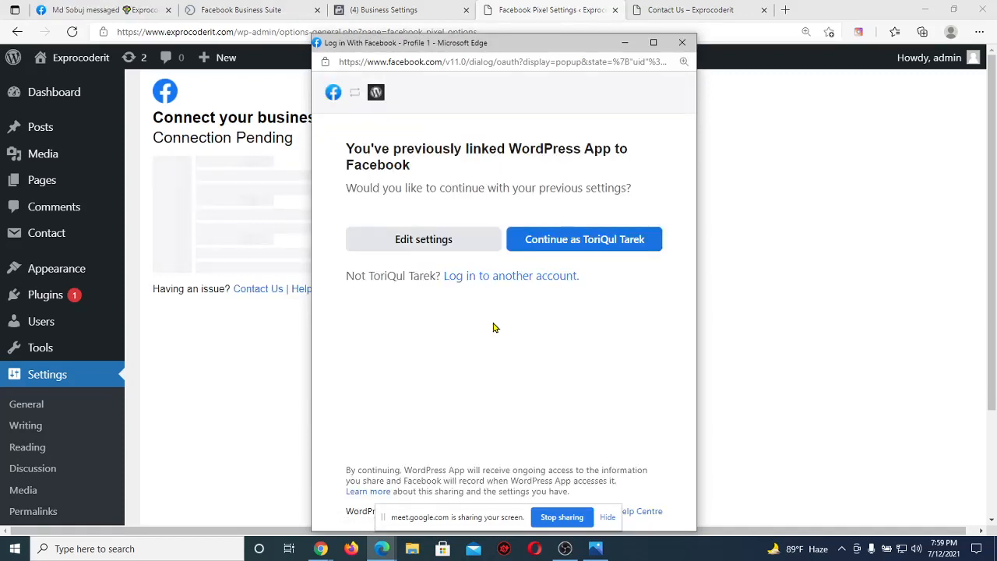
Continue as the logged-in account and choose My Online Shop as the connected business.
{"action": "left_click", "coordinate": [599, 243]}
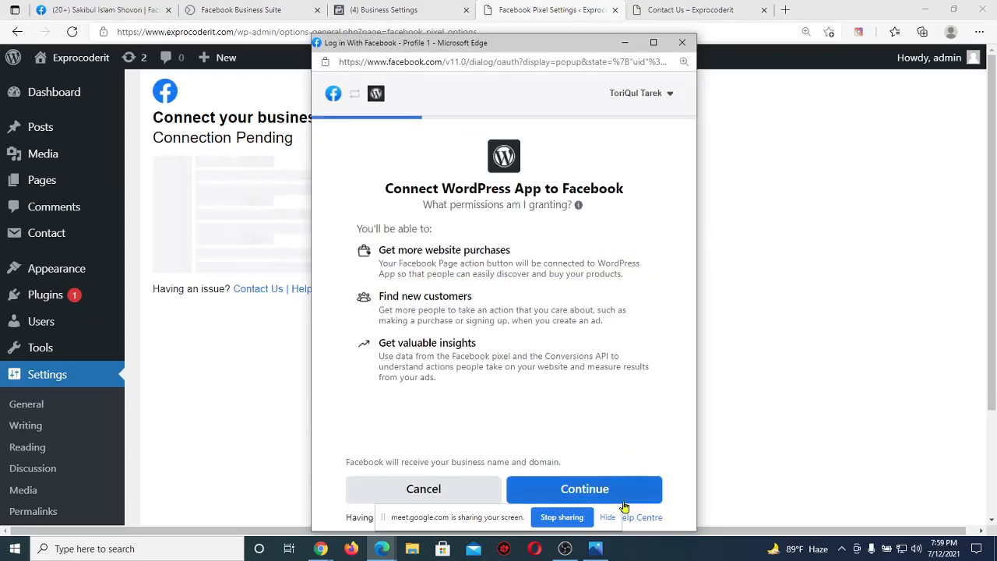
{"action": "left_click", "coordinate": [638, 492]}
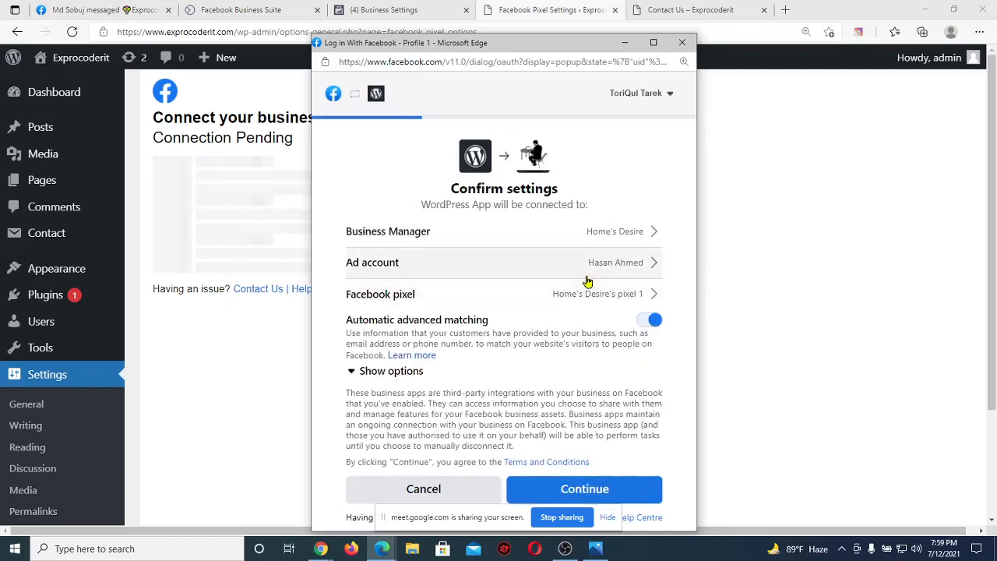
{"action": "left_click", "coordinate": [555, 243]}
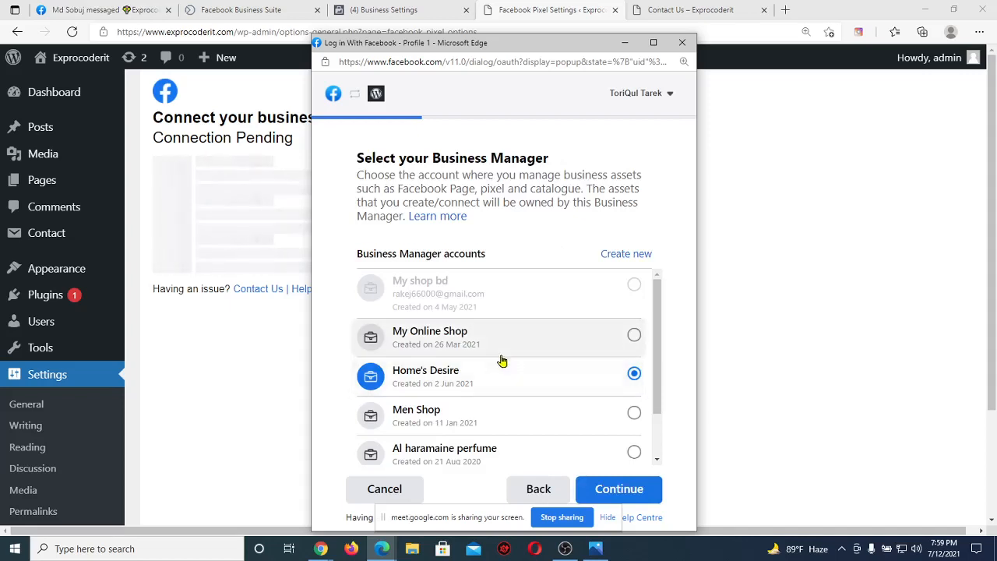
{"action": "scroll", "coordinate": [502, 354], "scroll_direction": "down", "scroll_amount": 1}
{"action": "left_click", "coordinate": [516, 335]}
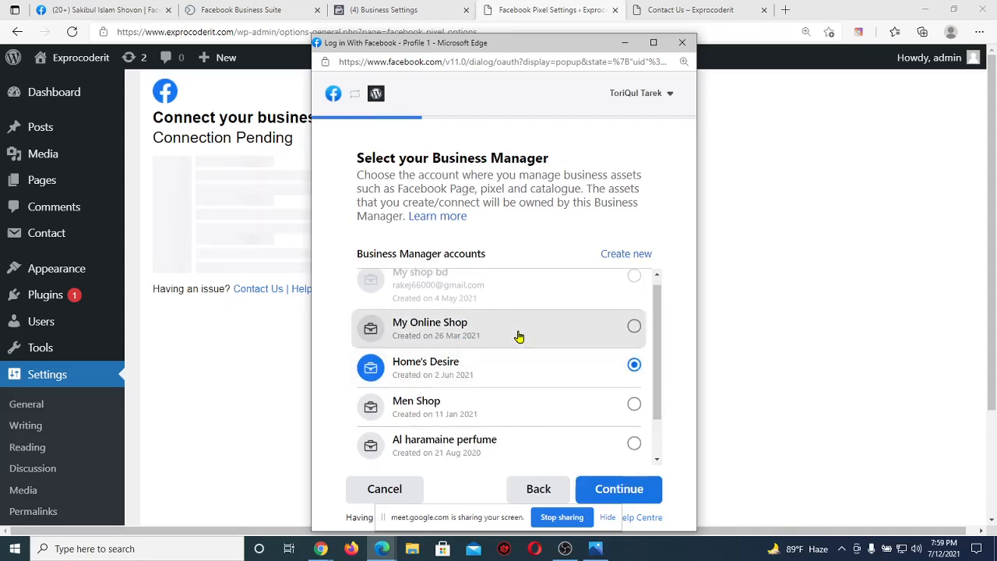
{"action": "left_click", "coordinate": [621, 484]}
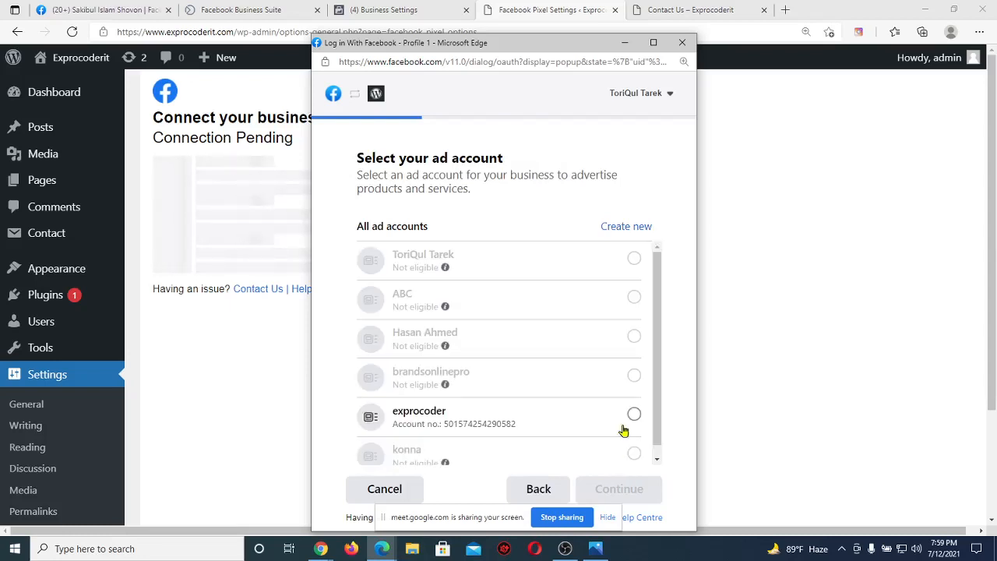
Select the exprocoder ad account and the Batch 64 pixel, then confirm the connection settings.
{"action": "mouse_move", "coordinate": [548, 376]}
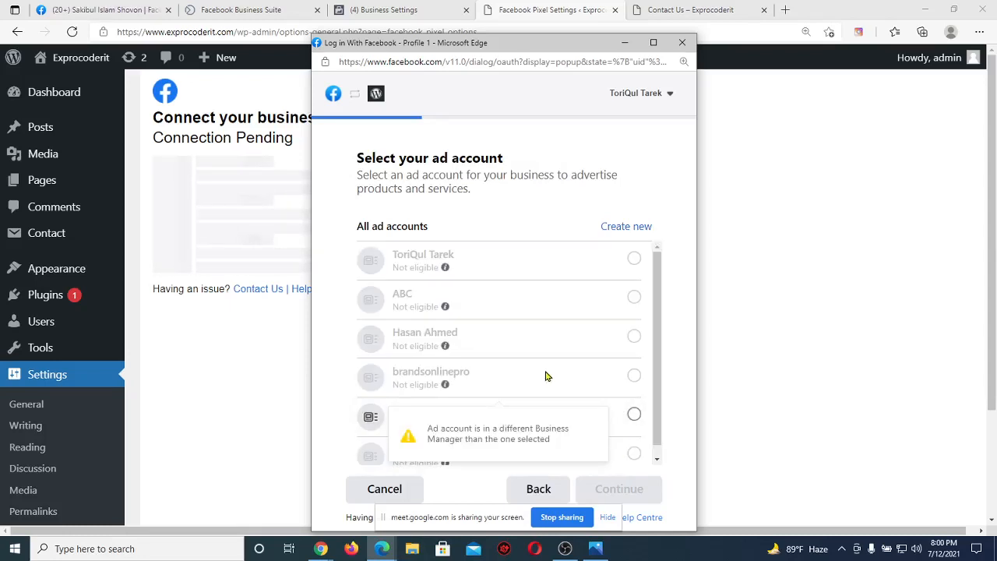
{"action": "left_click", "coordinate": [632, 413]}
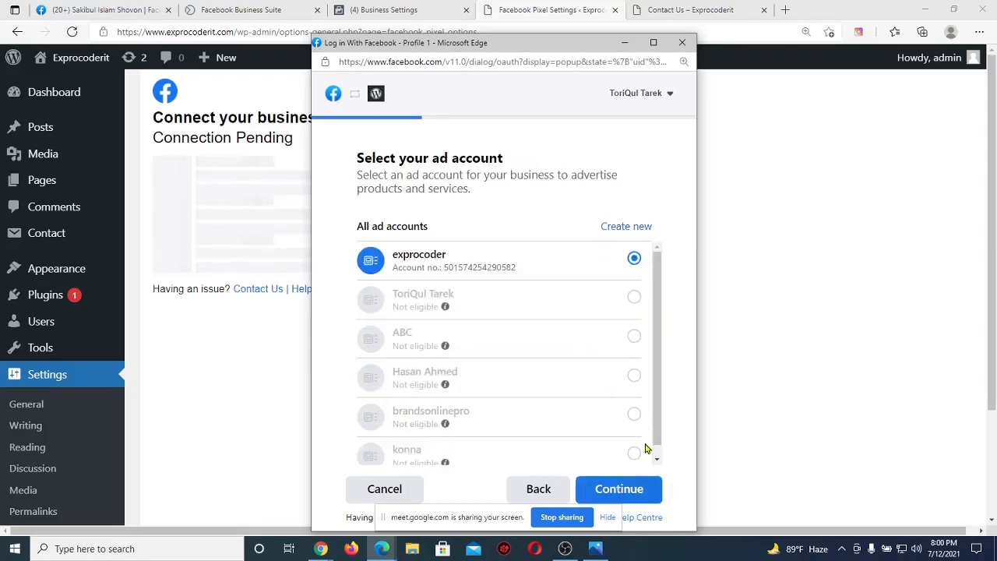
{"action": "left_click", "coordinate": [617, 489]}
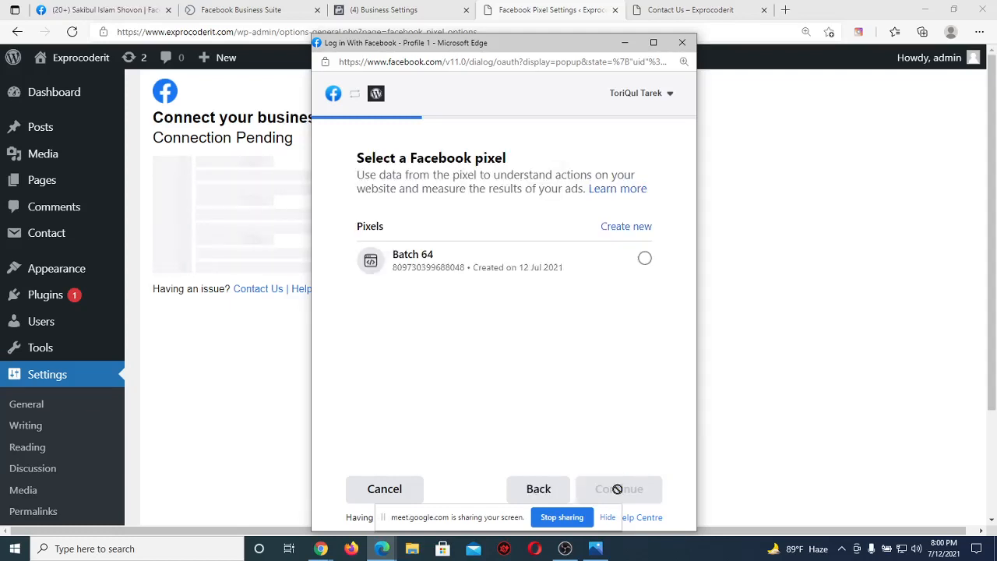
{"action": "left_click", "coordinate": [595, 263]}
{"action": "left_click", "coordinate": [626, 490]}
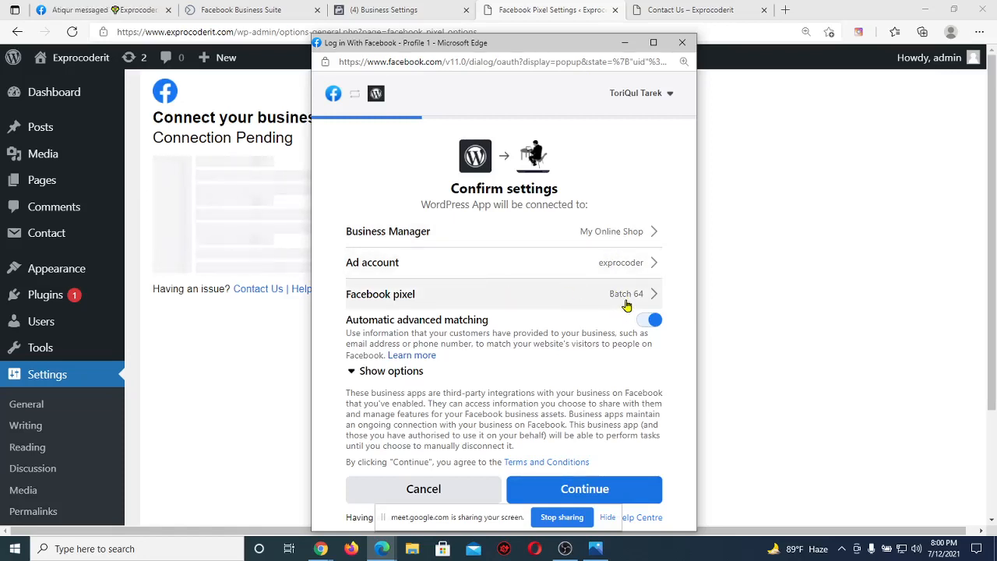
{"action": "left_click", "coordinate": [643, 492]}
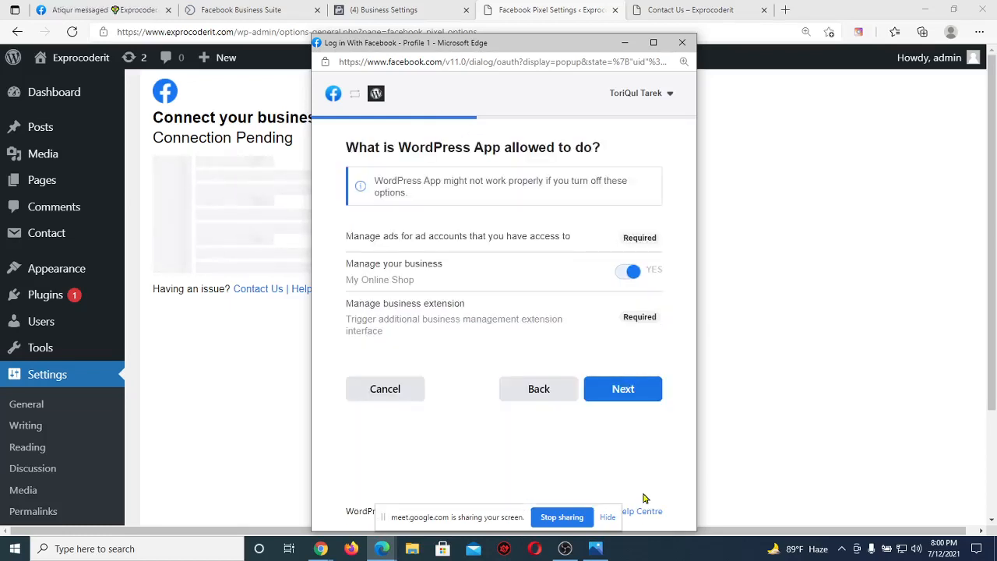
{"action": "left_click", "coordinate": [624, 395]}
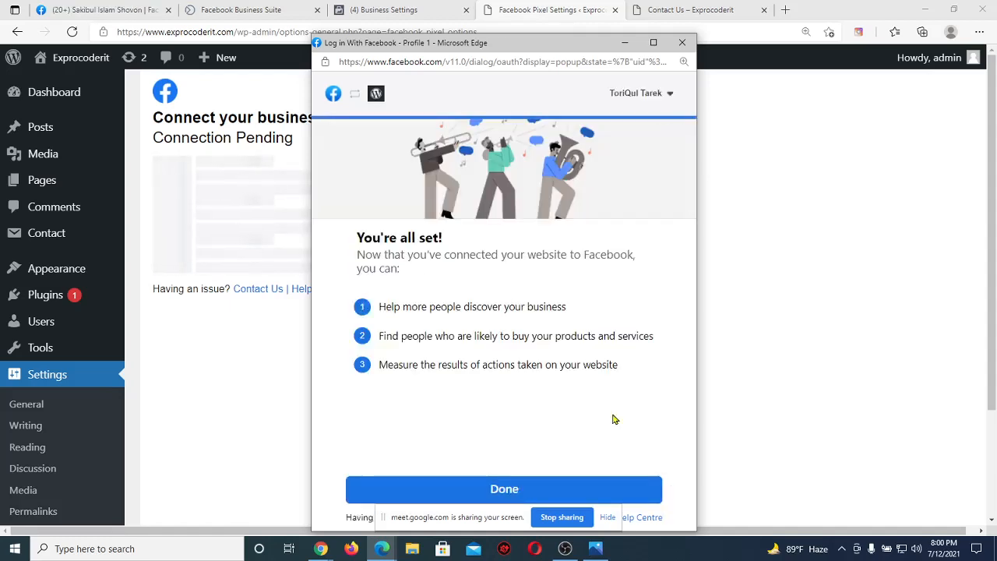
Finish the Facebook connection, agree to share the token with the site, and return to Business Settings.
{"action": "left_click", "coordinate": [599, 489]}
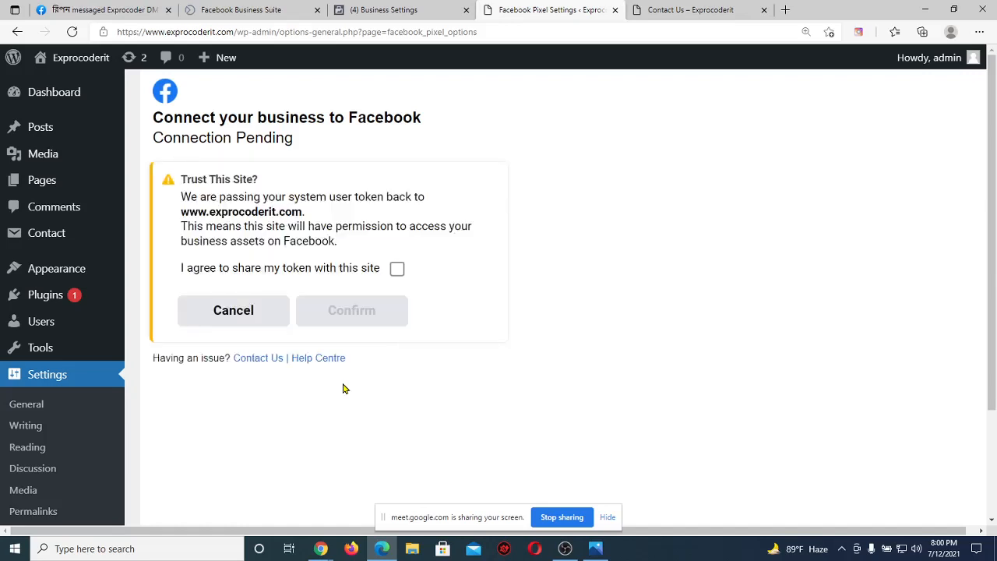
{"action": "left_click", "coordinate": [398, 269]}
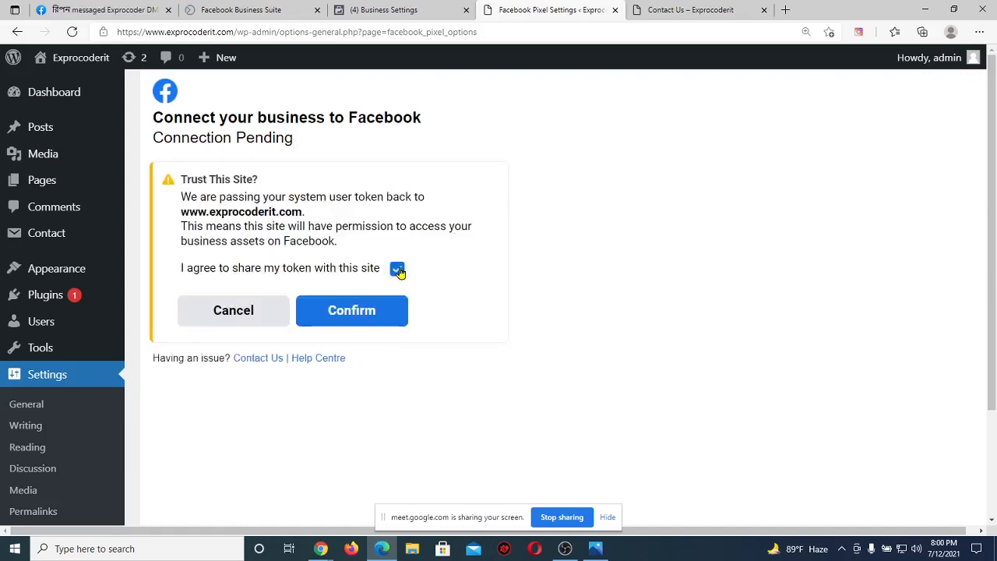
{"action": "left_click", "coordinate": [383, 321]}
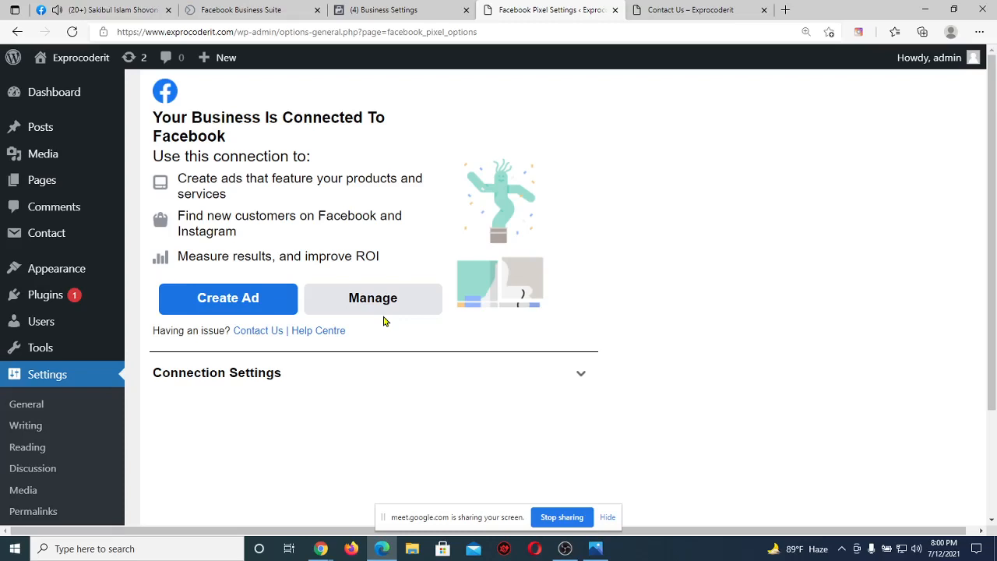
{"action": "left_click", "coordinate": [392, 11]}
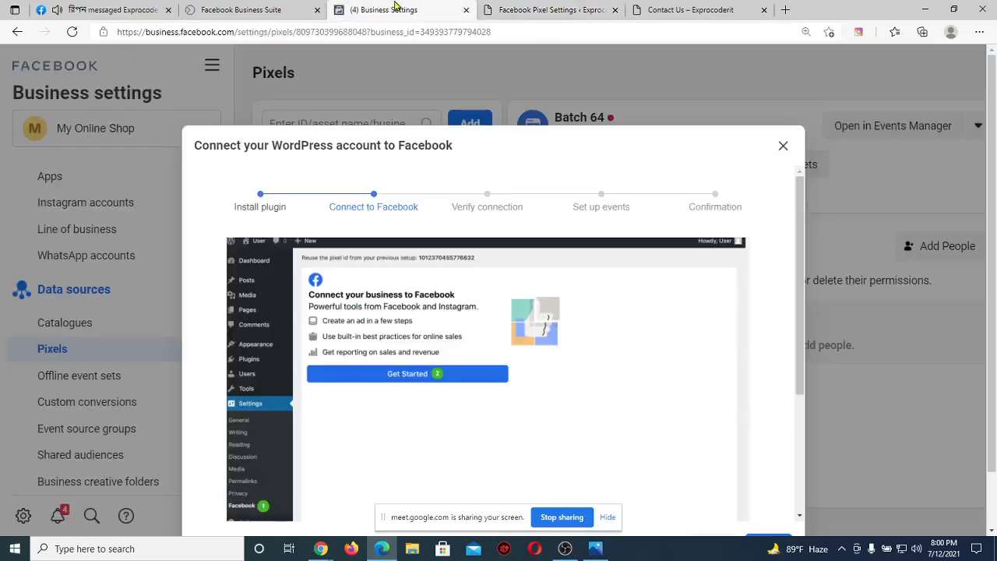
Advance the Connect WordPress dialog to the Verify connection step.
{"action": "scroll", "coordinate": [728, 361], "scroll_direction": "down", "scroll_amount": 3}
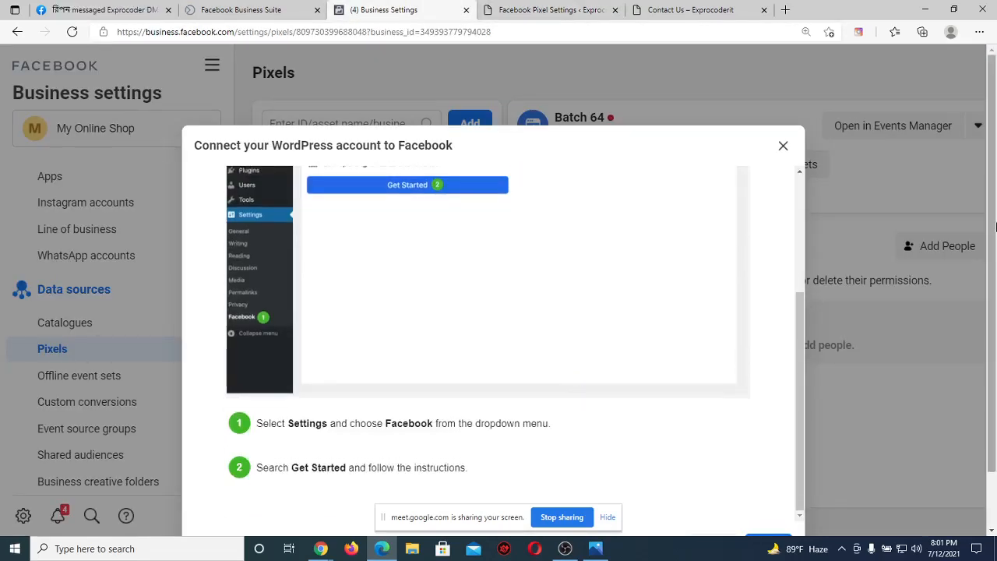
{"action": "scroll", "coordinate": [995, 331], "scroll_direction": "down", "scroll_amount": 1}
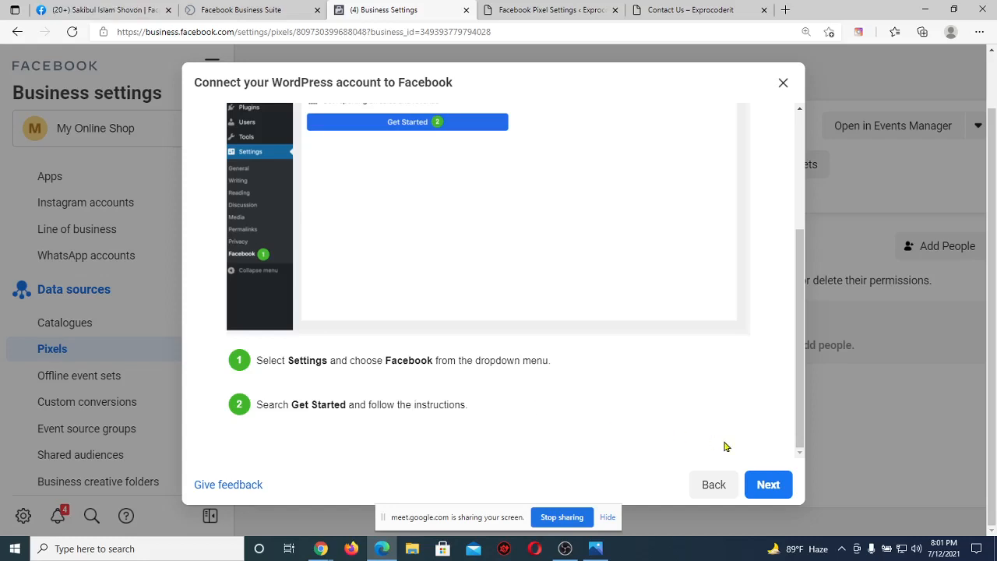
{"action": "left_click", "coordinate": [765, 484]}
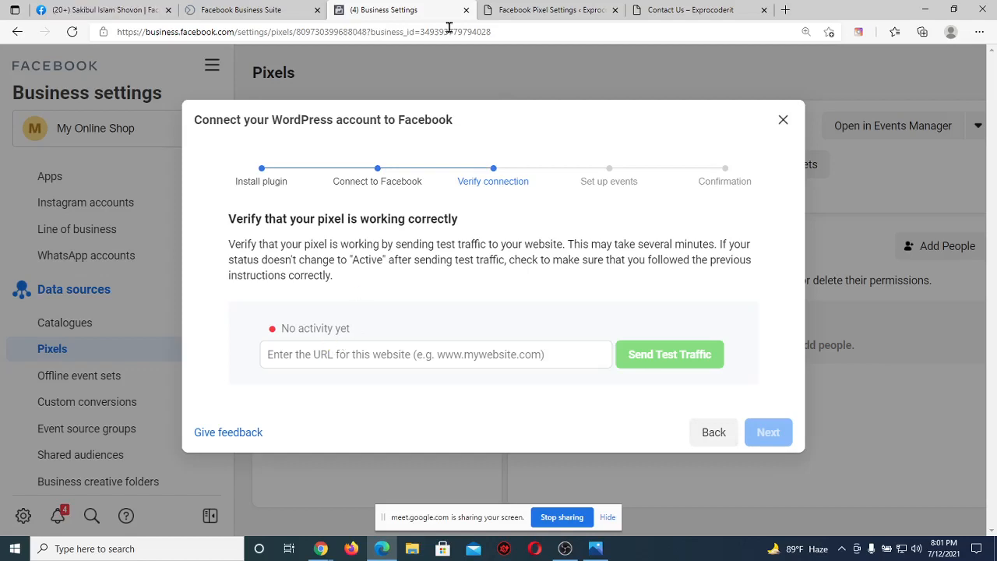
{"action": "left_click", "coordinate": [529, 9]}
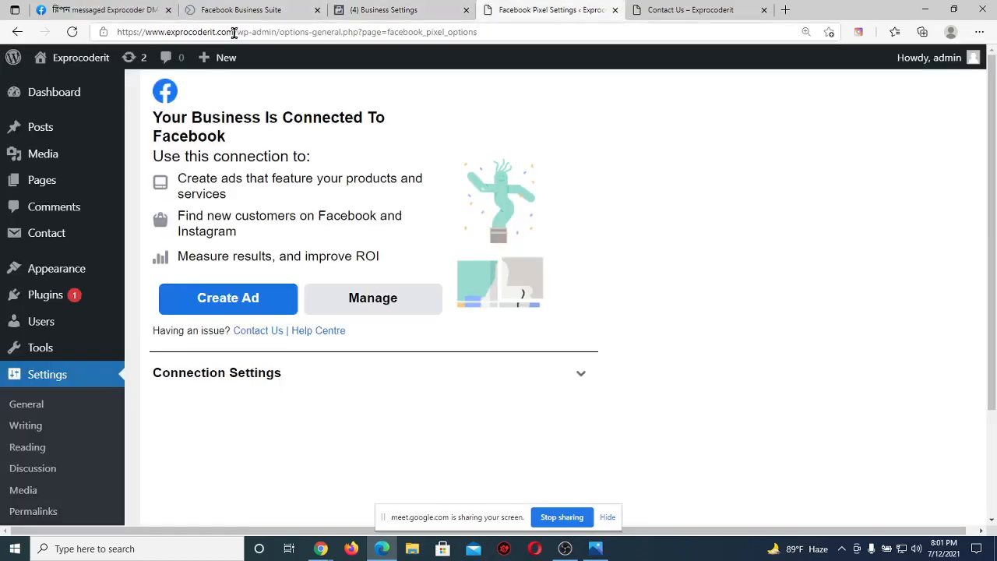
{"action": "left_click_drag", "start_coordinate": [233, 32], "coordinate": [147, 44]}
{"action": "key", "text": "ctrl+c"}
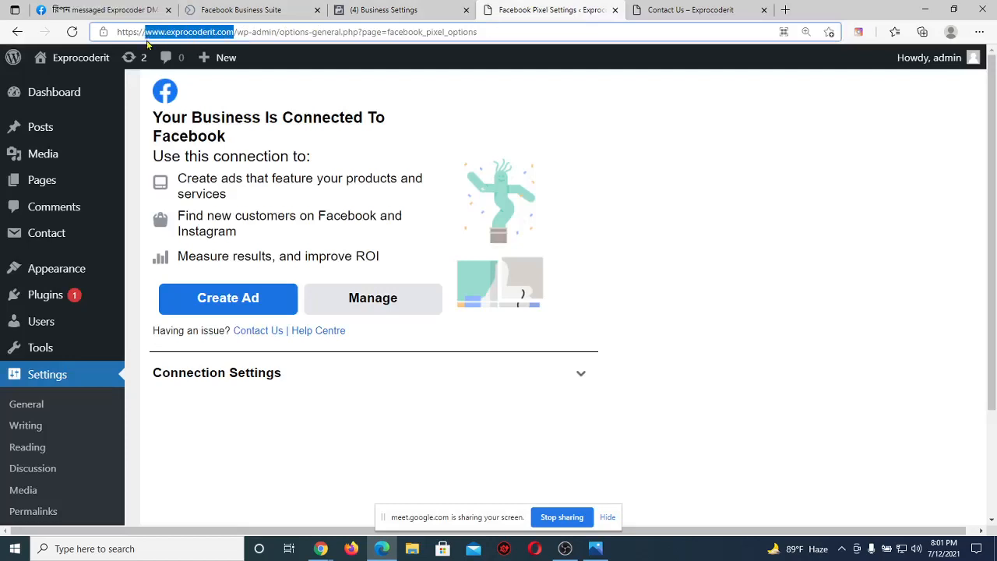
{"action": "left_click", "coordinate": [393, 10]}
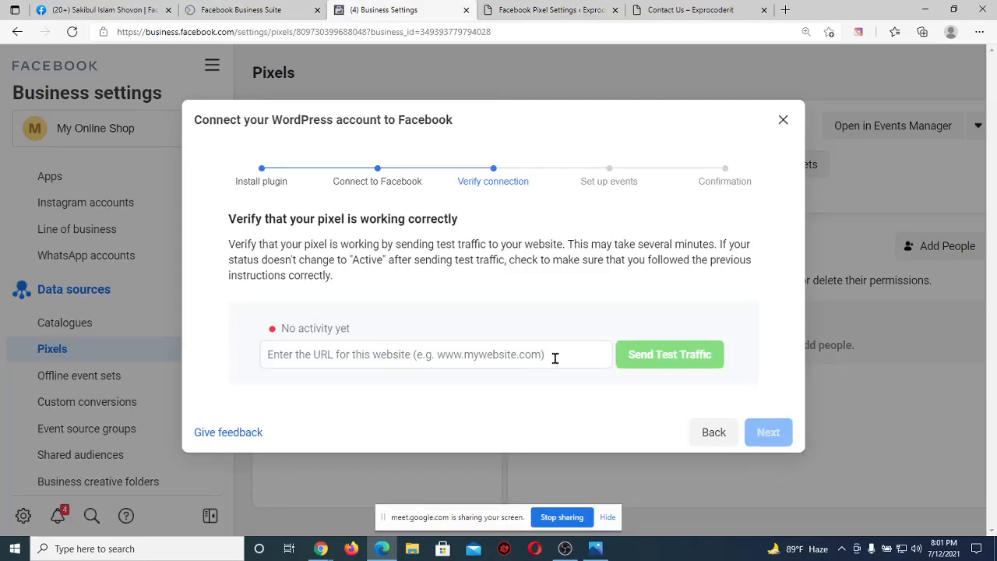
{"action": "left_click", "coordinate": [493, 346]}
{"action": "key", "text": "ctrl+v"}
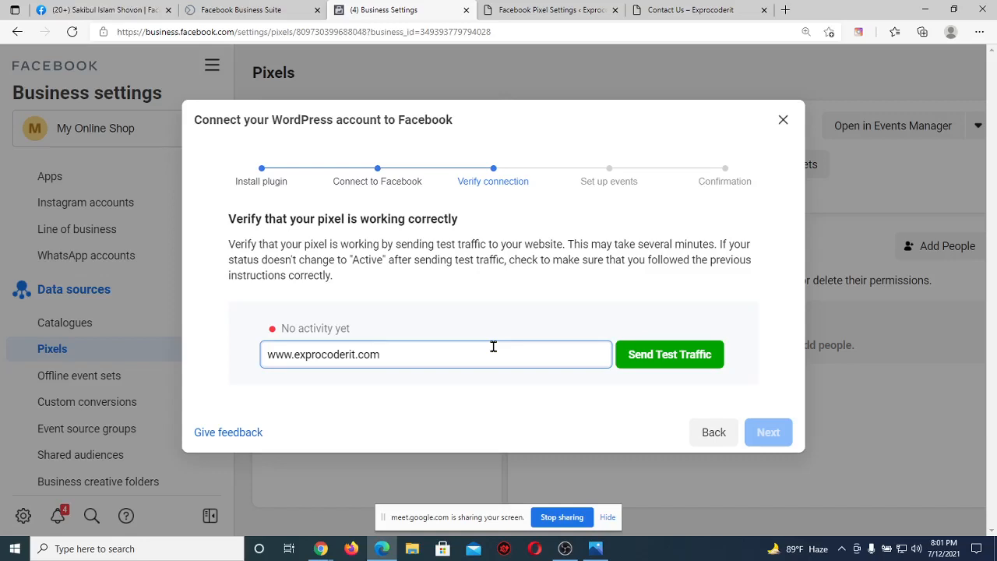
{"action": "left_click", "coordinate": [686, 365]}
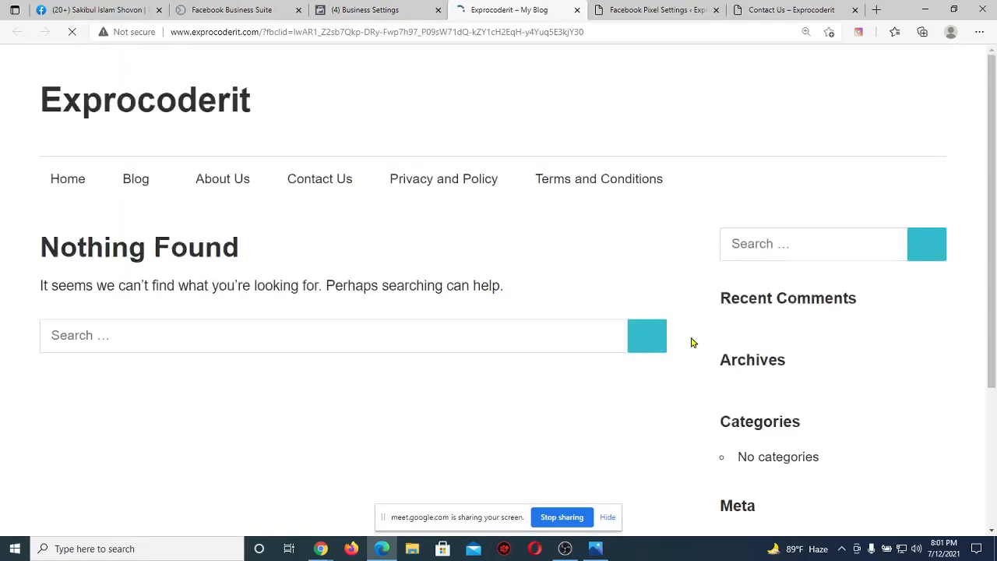
Return to Business Settings and wait until the Batch 64 pixel status shows Active.
{"action": "left_click", "coordinate": [369, 9]}
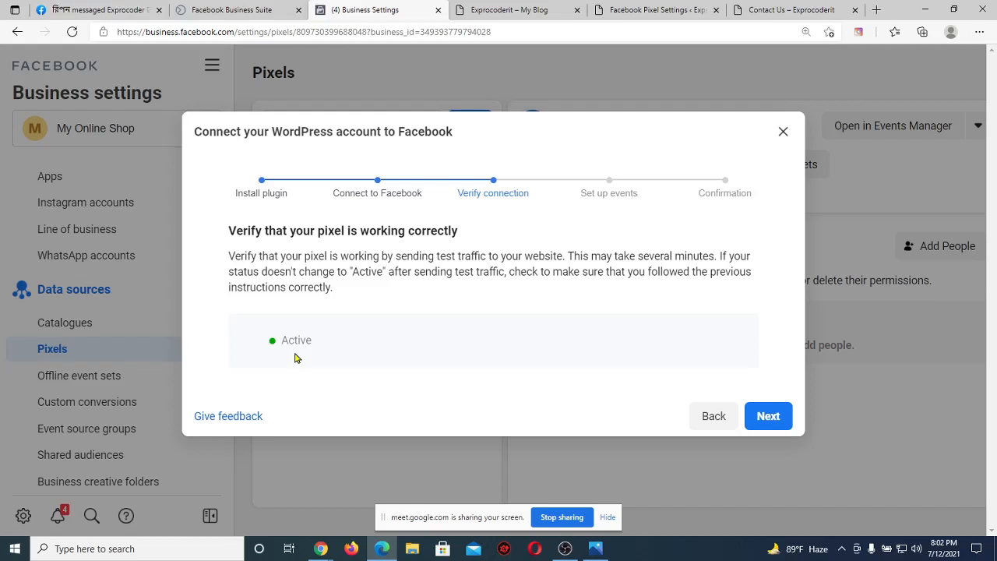
{"action": "left_click", "coordinate": [766, 414]}
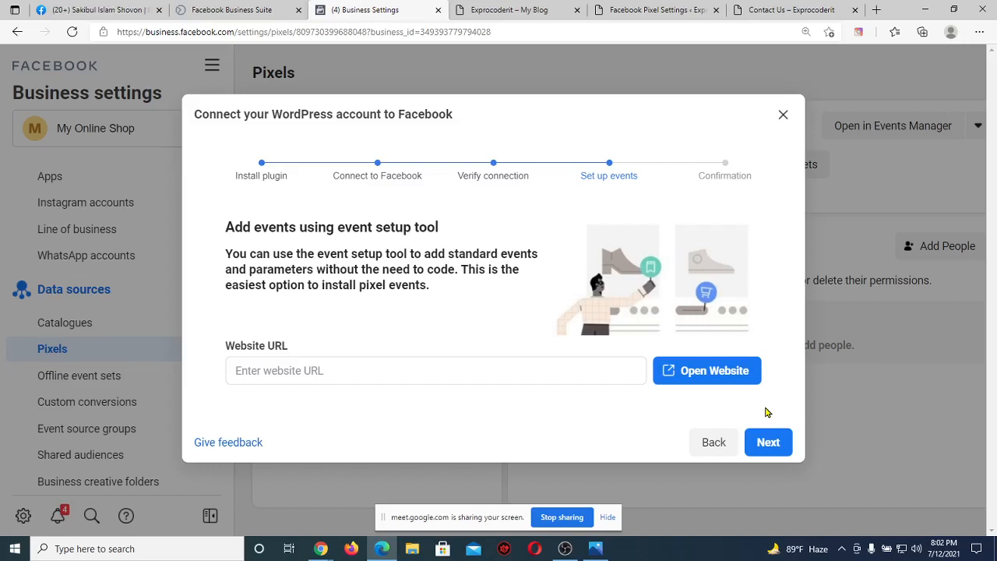
{"action": "left_click", "coordinate": [416, 372]}
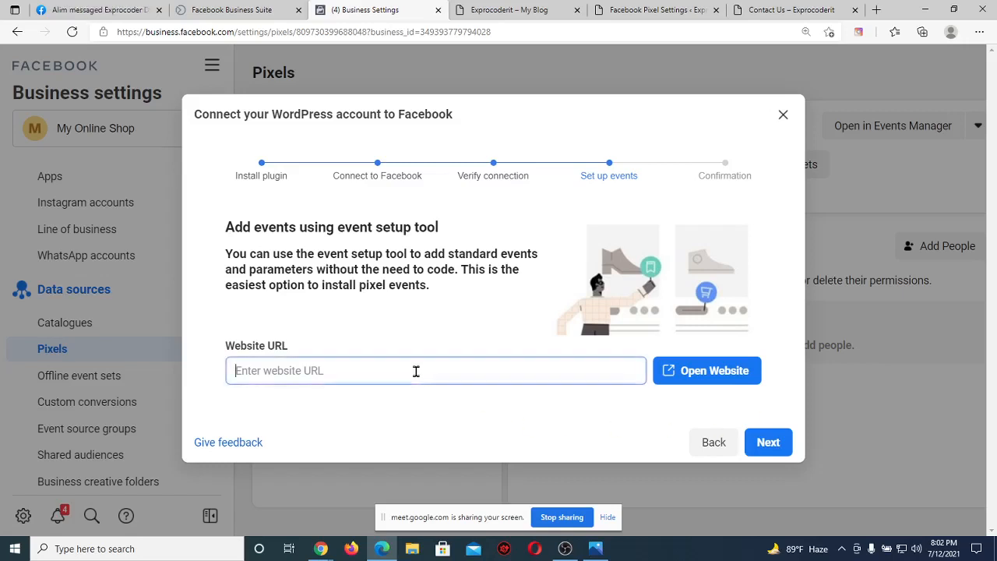
{"action": "key", "text": "ctrl+v"}
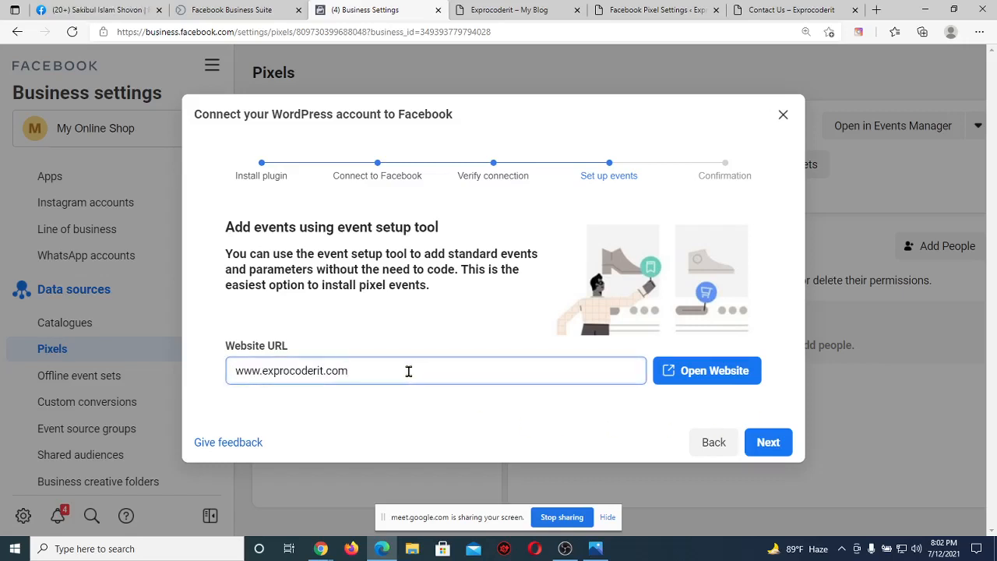
{"action": "left_click_drag", "start_coordinate": [261, 371], "coordinate": [200, 378]}
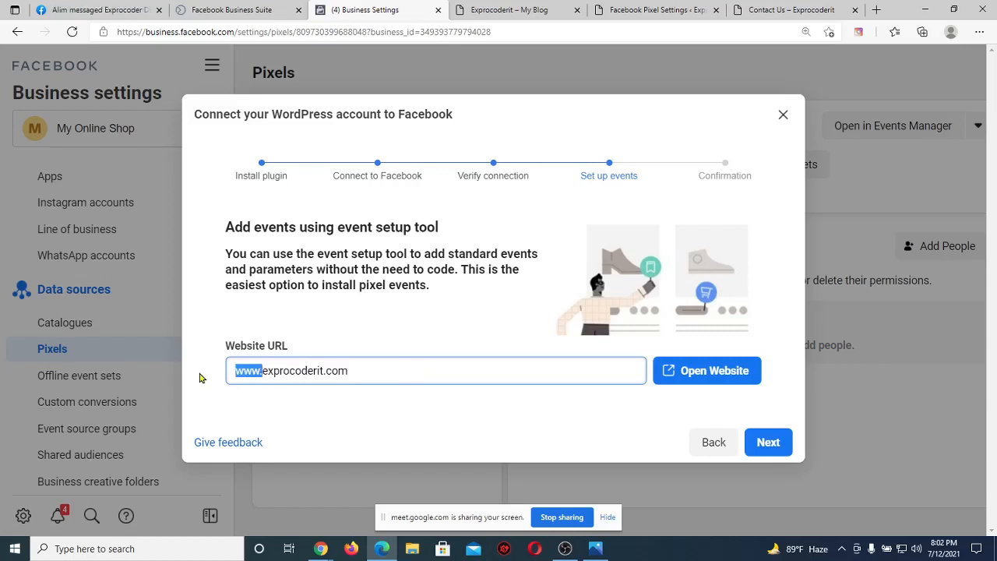
{"action": "key", "text": "BackSpace"}
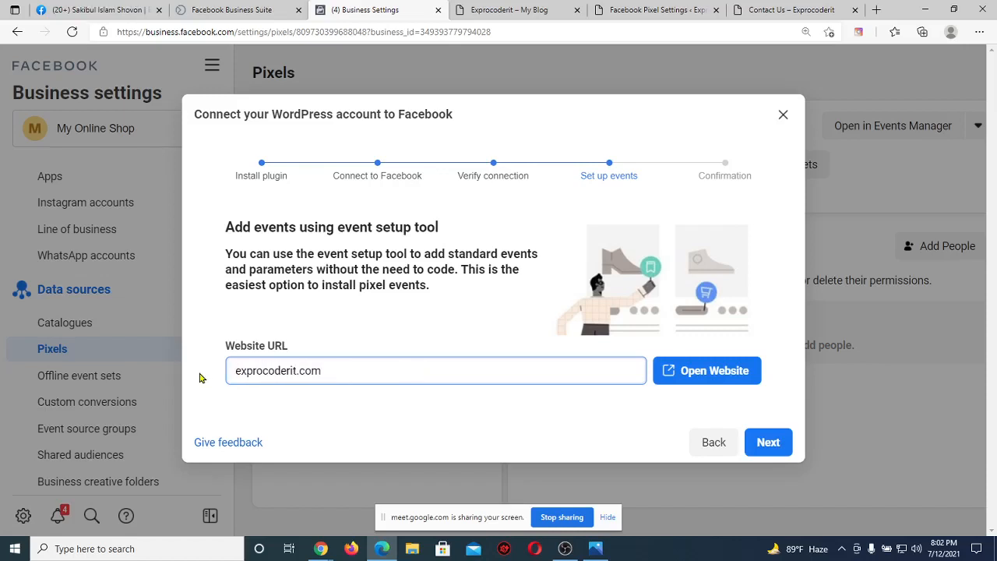
Open the site in the event setup tool and track the sidebar search button as a Search event.
{"action": "left_click", "coordinate": [722, 376]}
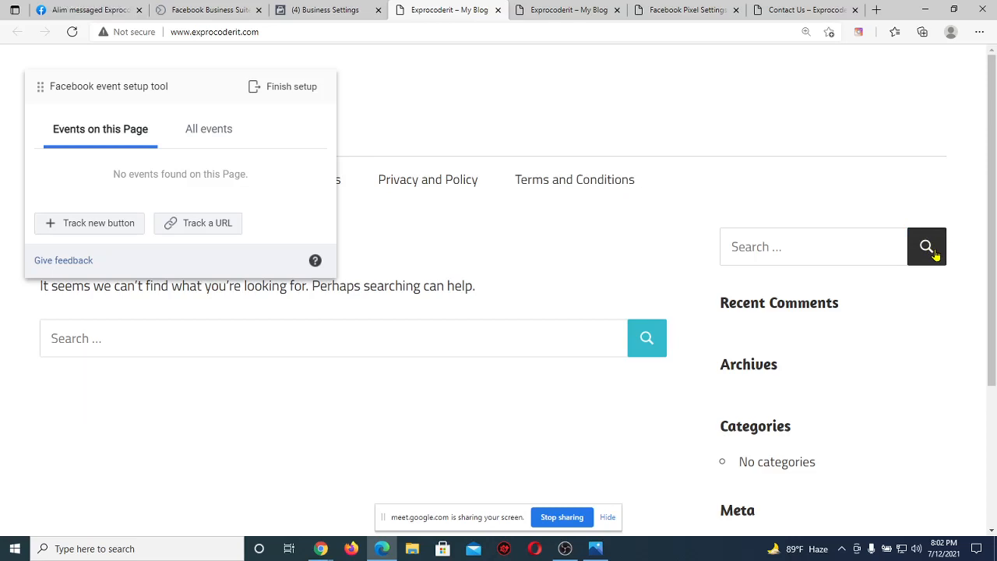
{"action": "left_click", "coordinate": [110, 226]}
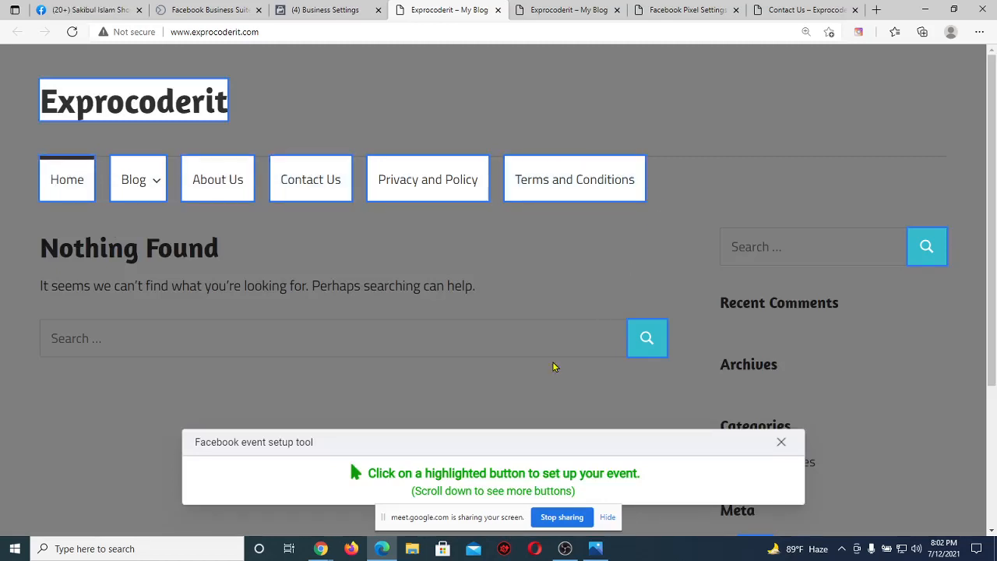
{"action": "left_click", "coordinate": [927, 253]}
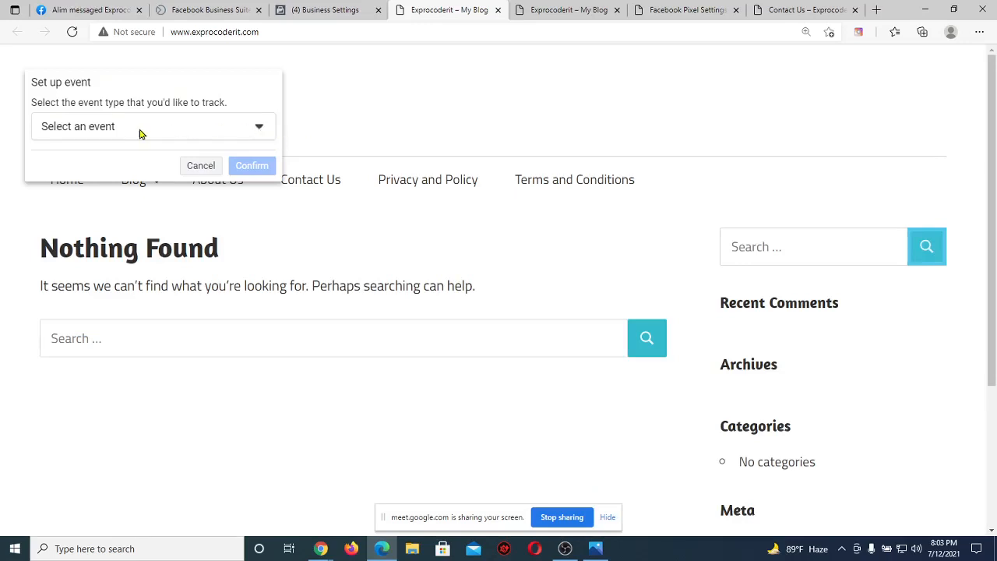
{"action": "left_click", "coordinate": [260, 129]}
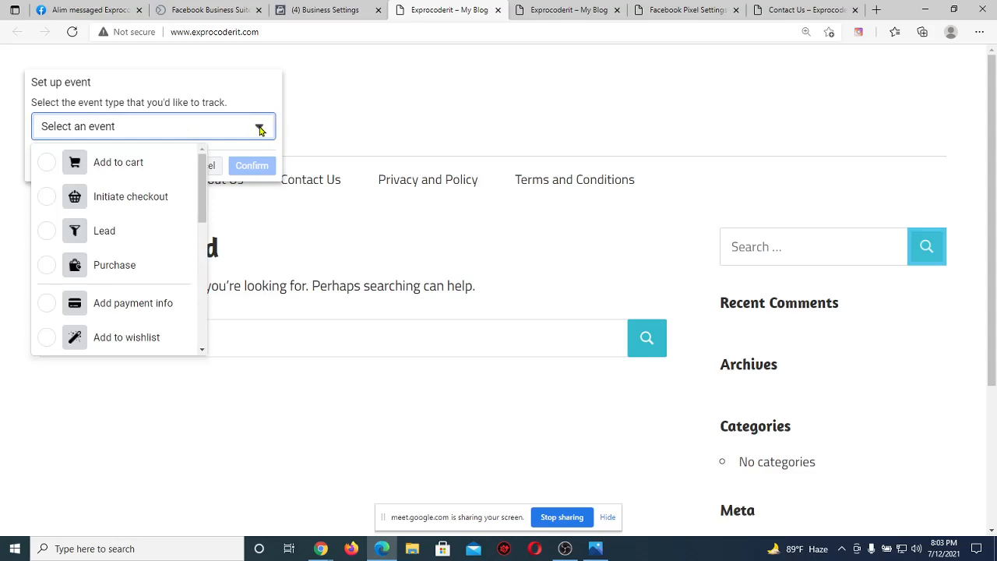
{"action": "scroll", "coordinate": [120, 245], "scroll_direction": "down", "scroll_amount": 2}
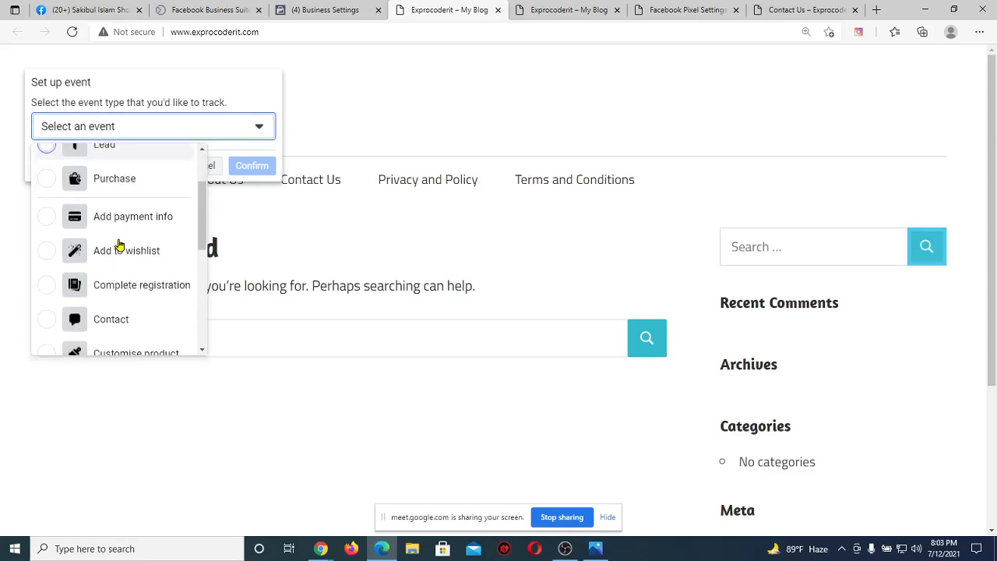
{"action": "scroll", "coordinate": [119, 245], "scroll_direction": "down", "scroll_amount": 5}
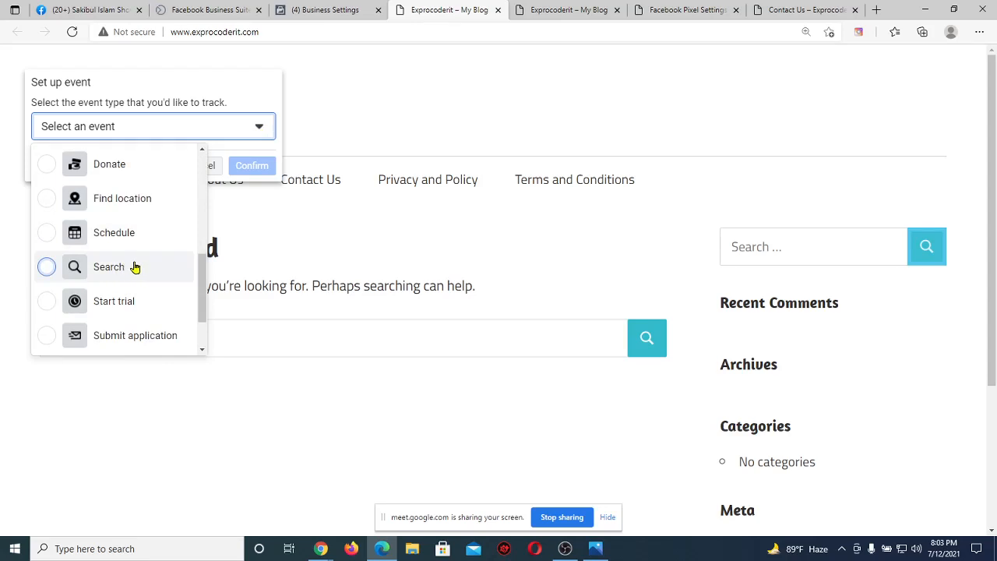
{"action": "left_click", "coordinate": [134, 267]}
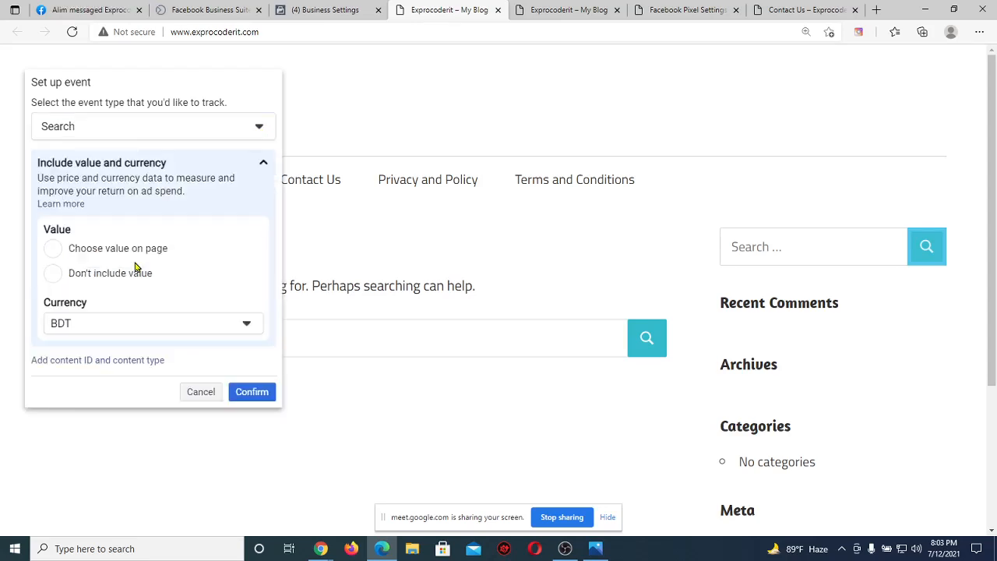
{"action": "left_click", "coordinate": [263, 396]}
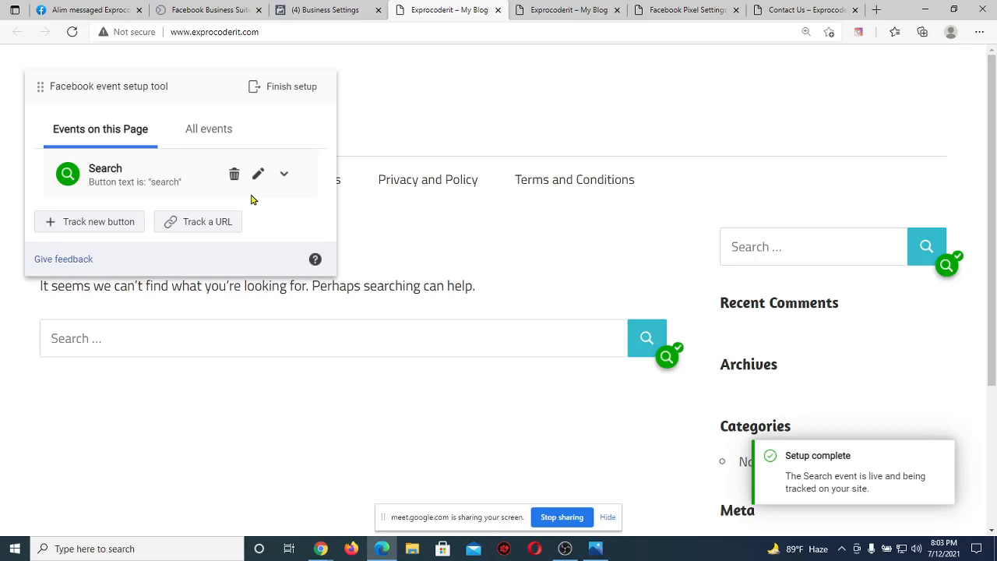
{"action": "left_click_drag", "start_coordinate": [205, 92], "coordinate": [207, 249]}
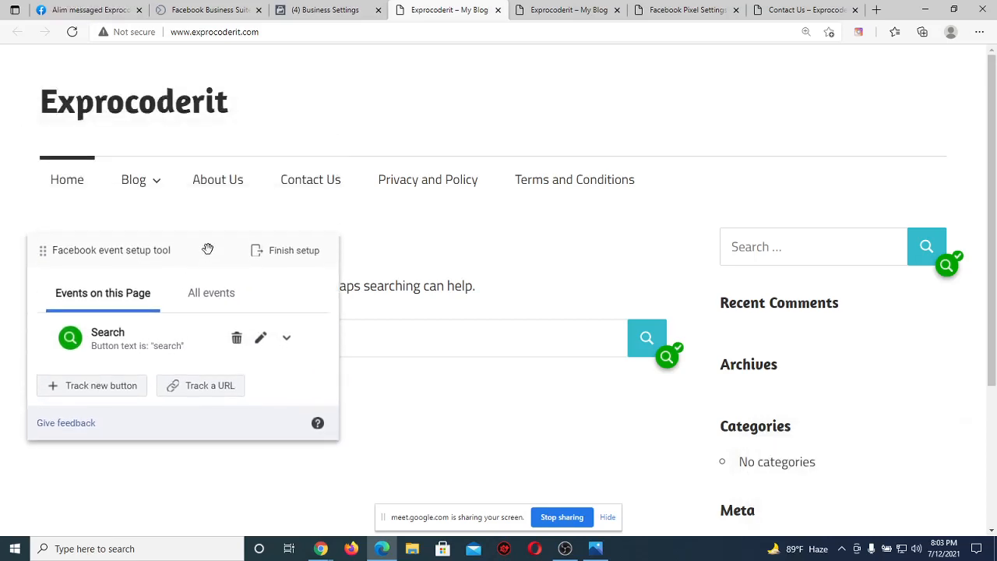
Copy the Contact Us page's full web address and return to the Business Settings connection wizard.
{"action": "left_click", "coordinate": [336, 186]}
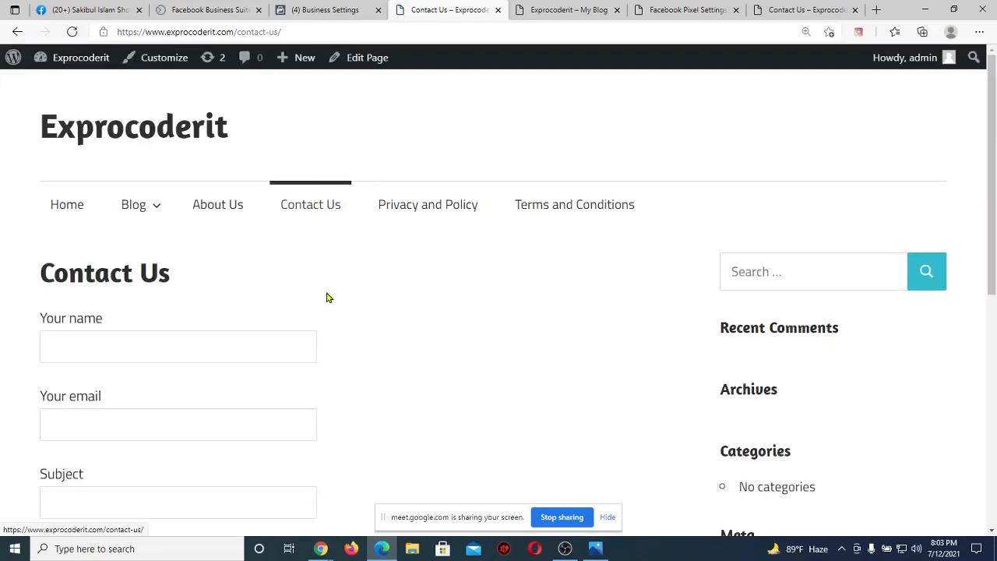
{"action": "scroll", "coordinate": [327, 297], "scroll_direction": "down", "scroll_amount": 3}
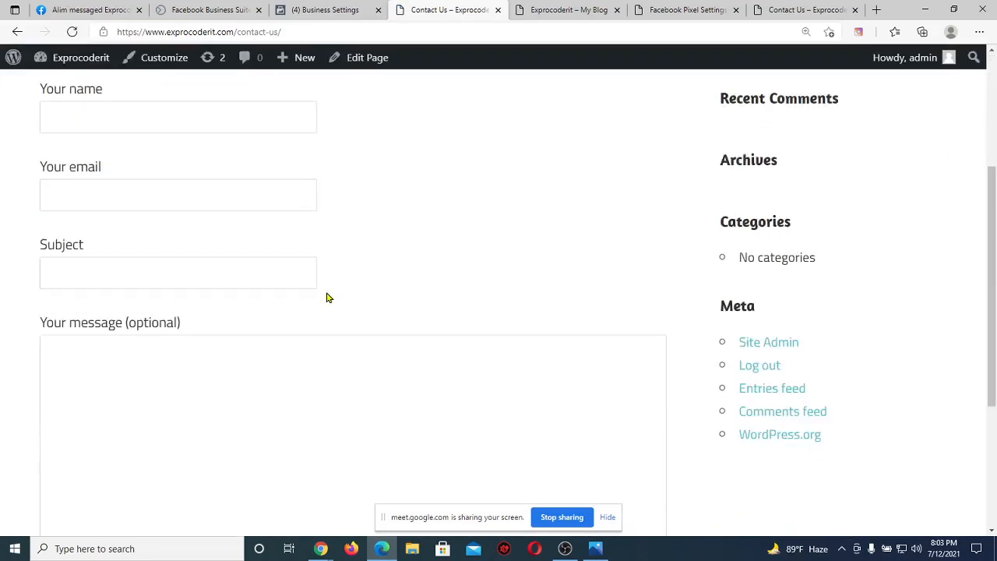
{"action": "scroll", "coordinate": [397, 254], "scroll_direction": "down", "scroll_amount": 2}
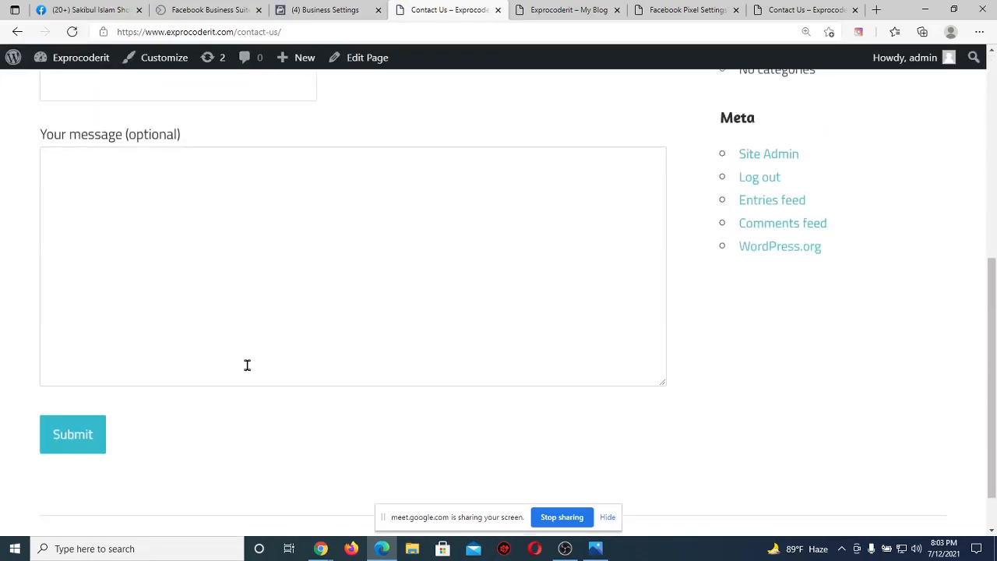
{"action": "scroll", "coordinate": [184, 336], "scroll_direction": "up", "scroll_amount": 5}
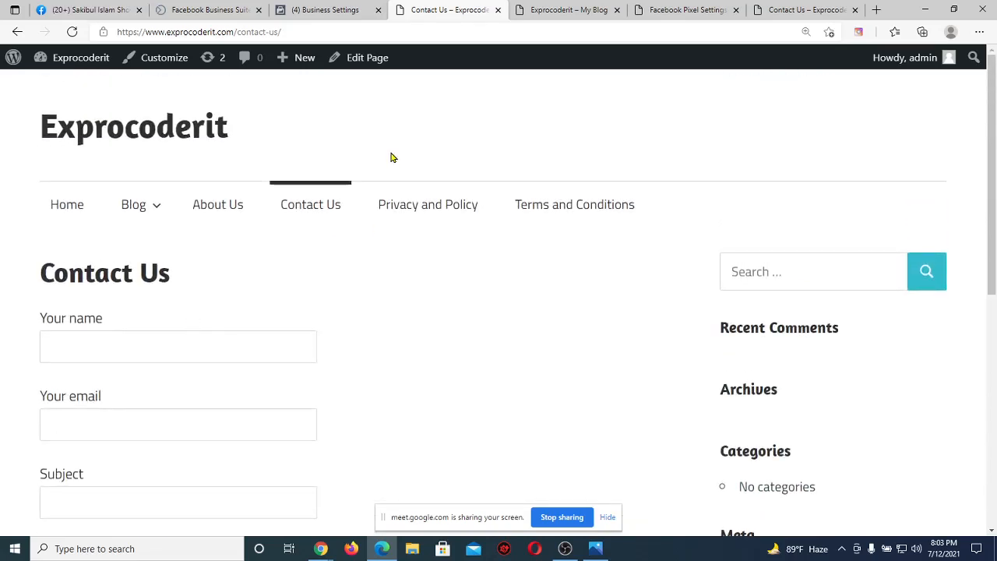
{"action": "left_click", "coordinate": [338, 8]}
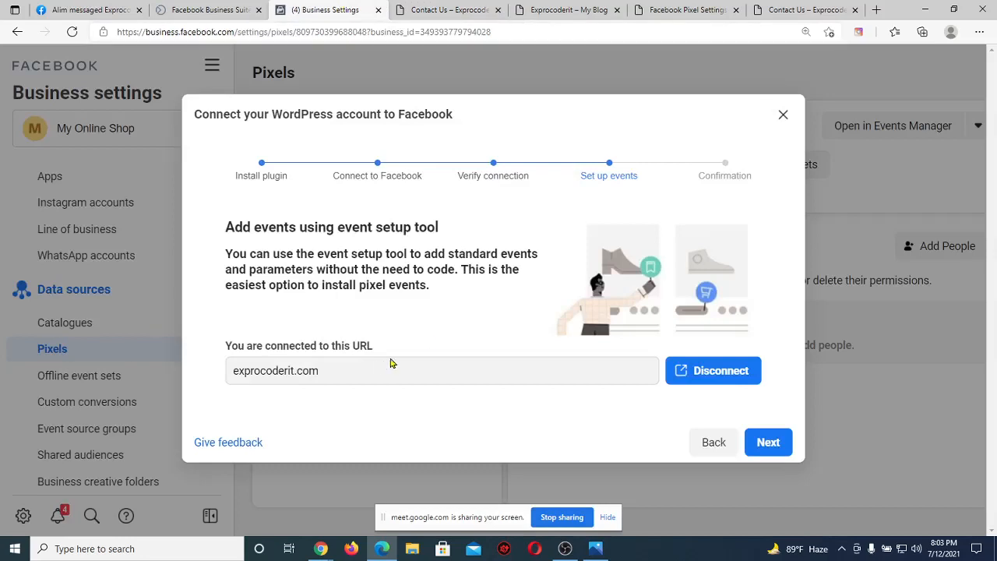
{"action": "left_click", "coordinate": [420, 8]}
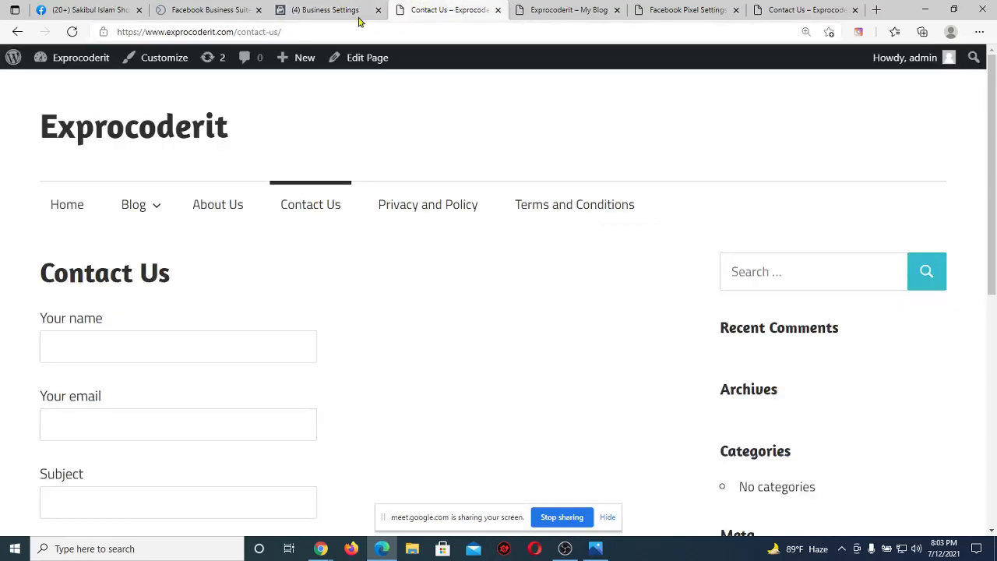
{"action": "left_click", "coordinate": [330, 28]}
{"action": "key", "text": "ctrl+c"}
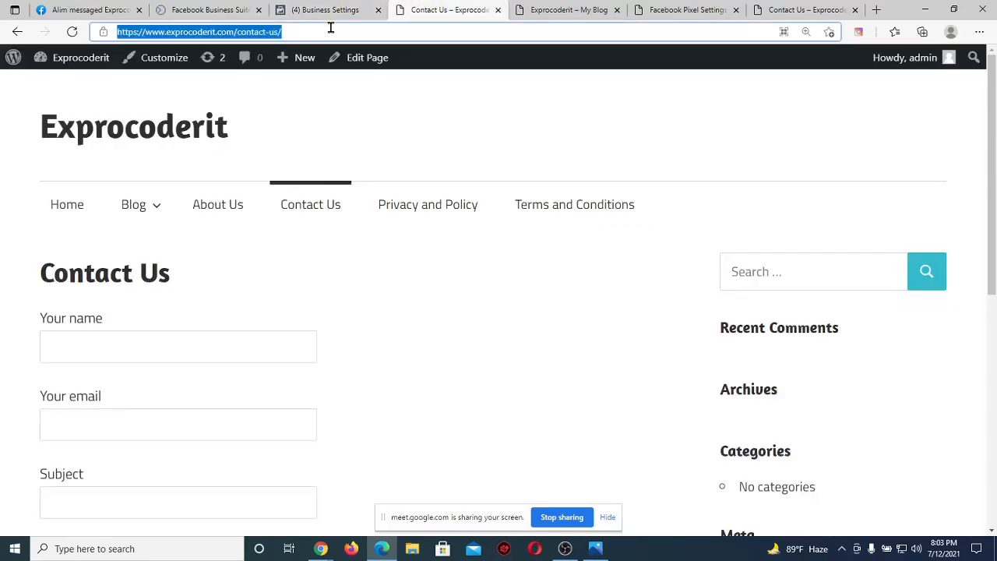
{"action": "left_click", "coordinate": [326, 7]}
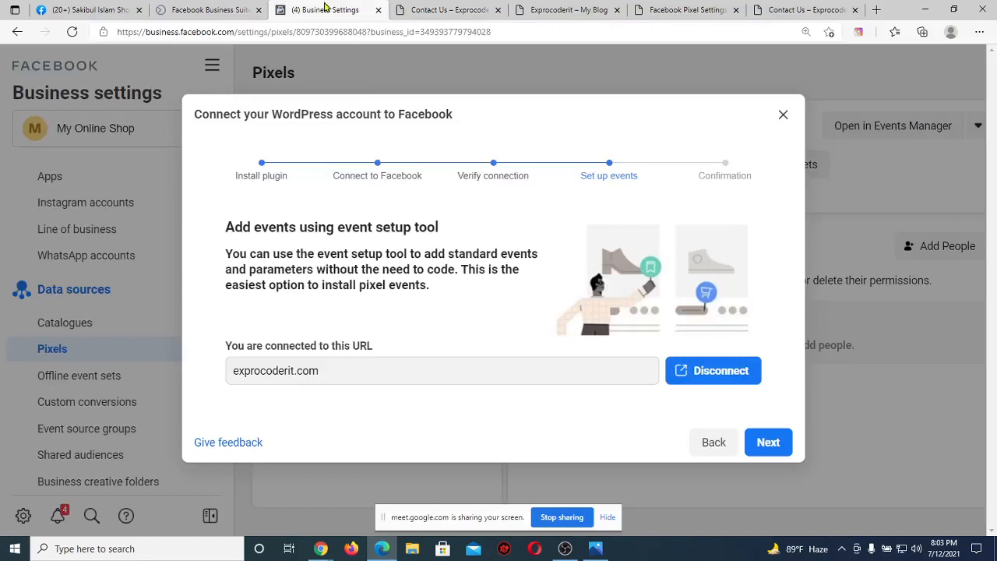
{"action": "double_click", "coordinate": [384, 370]}
{"action": "left_click", "coordinate": [384, 370]}
{"action": "left_click", "coordinate": [693, 372]}
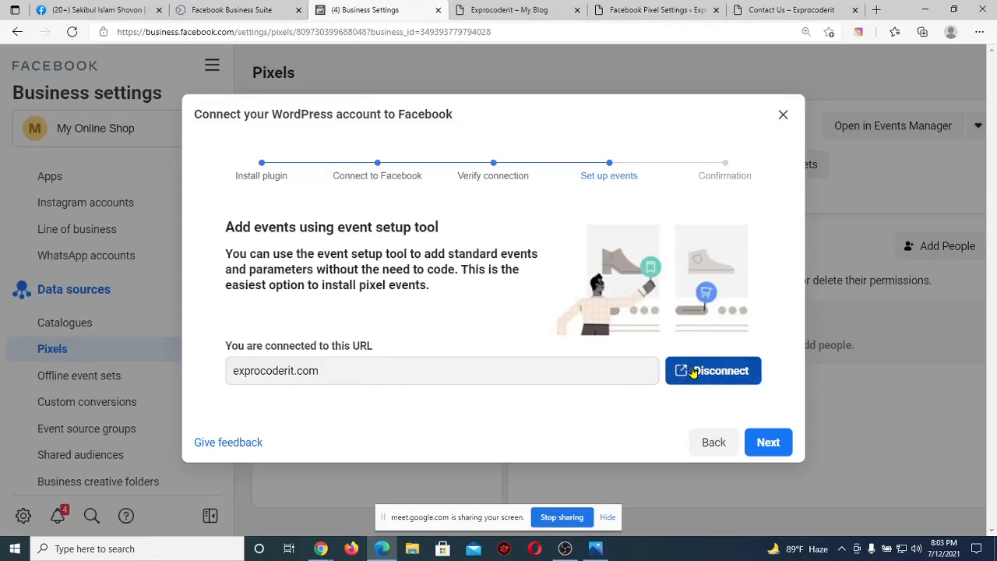
{"action": "left_click", "coordinate": [490, 374]}
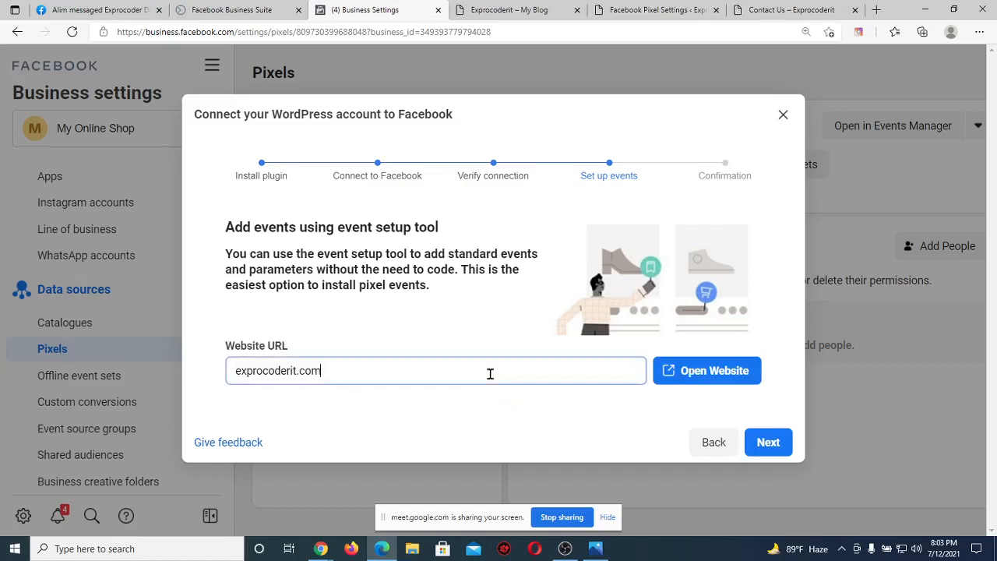
{"action": "key", "text": "ctrl+shift+Left"}
{"action": "key", "text": "ctrl+shift+Left"}
{"action": "key", "text": "ctrl+shift+Left"}
{"action": "key", "text": "ctrl+v"}
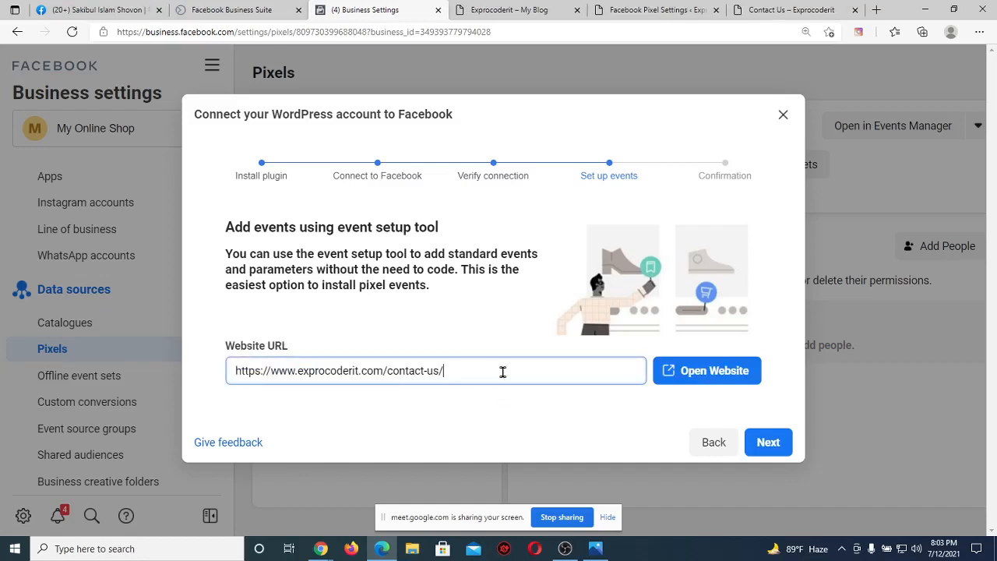
{"action": "left_click", "coordinate": [720, 375]}
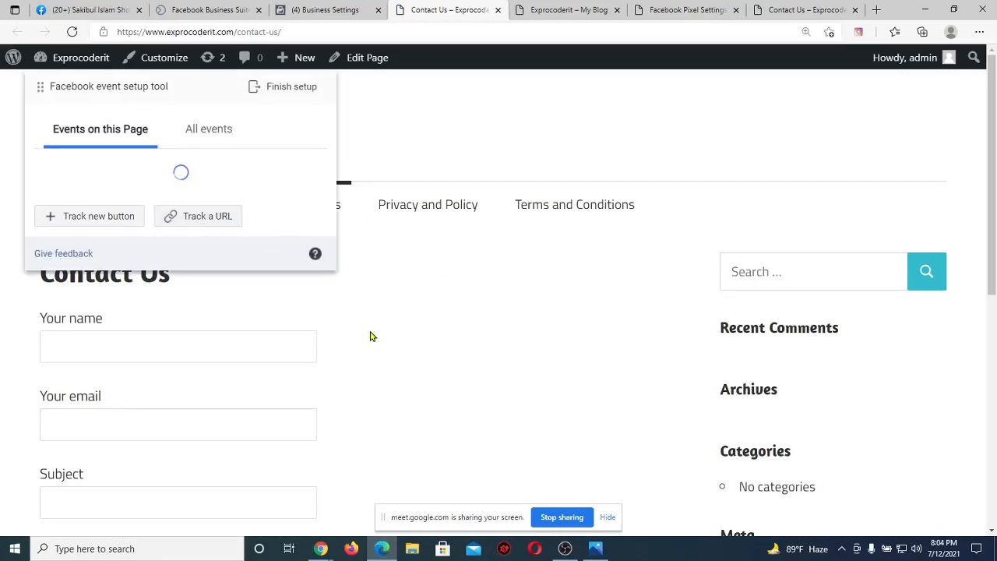
Track the contact-us Submit button as a new Purchase event, confirm it, and open Finish setup.
{"action": "scroll", "coordinate": [370, 335], "scroll_direction": "down", "scroll_amount": 5}
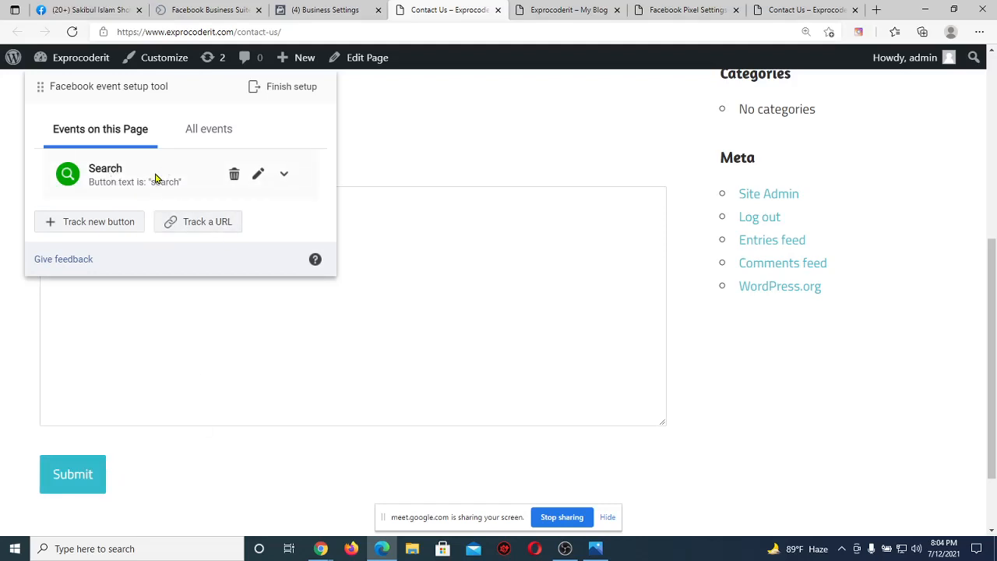
{"action": "left_click", "coordinate": [117, 225]}
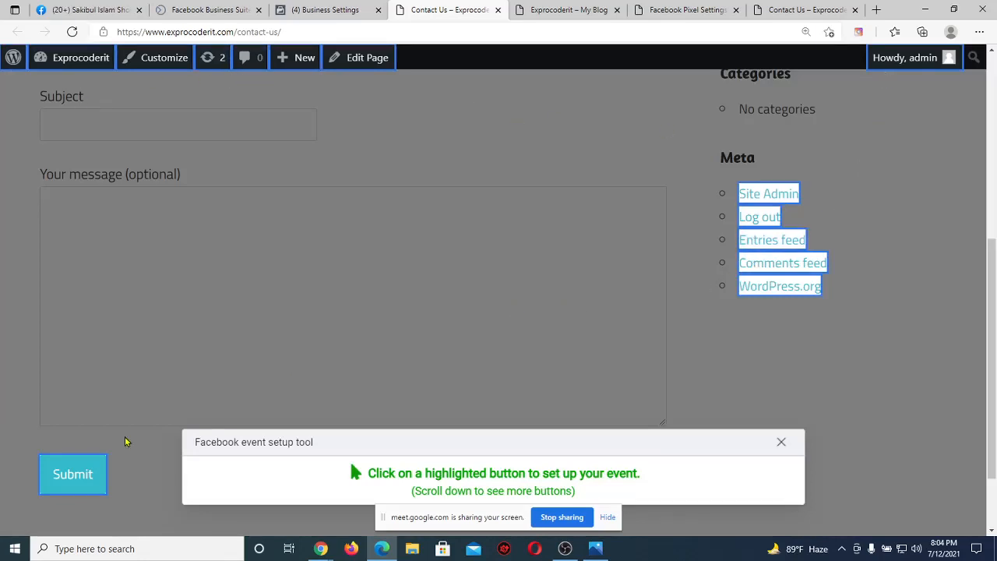
{"action": "left_click", "coordinate": [71, 475]}
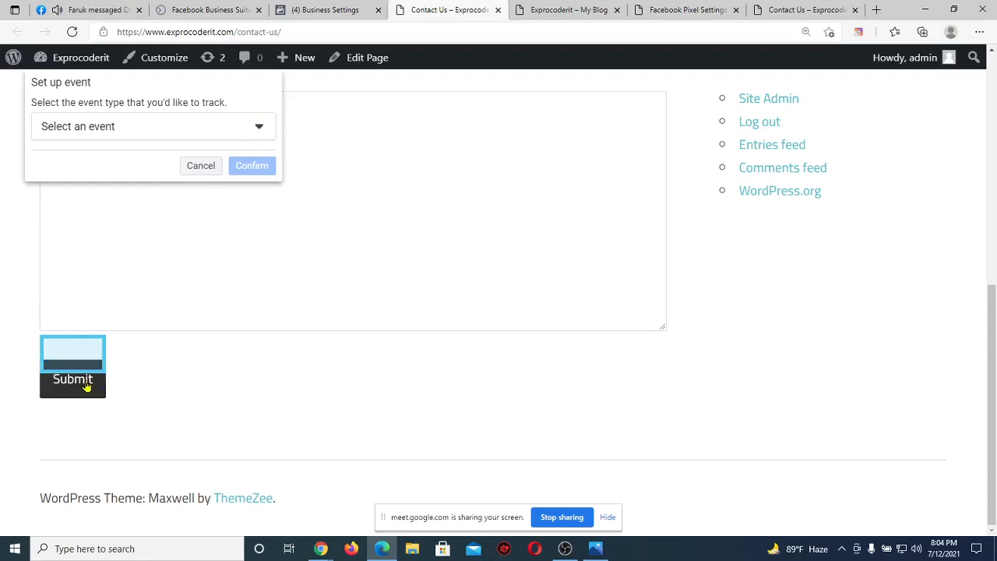
{"action": "left_click", "coordinate": [215, 128]}
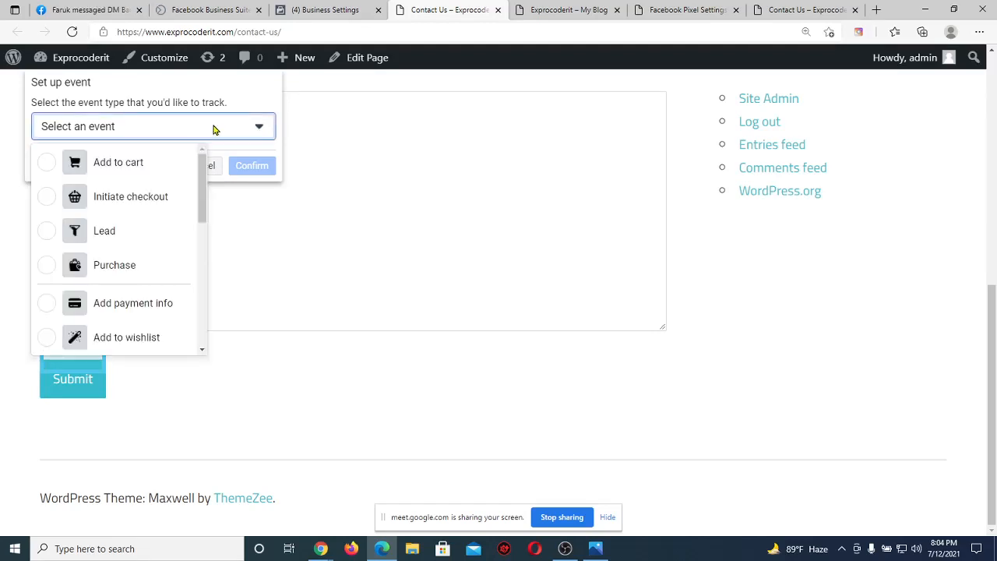
{"action": "scroll", "coordinate": [145, 237], "scroll_direction": "down", "scroll_amount": 1}
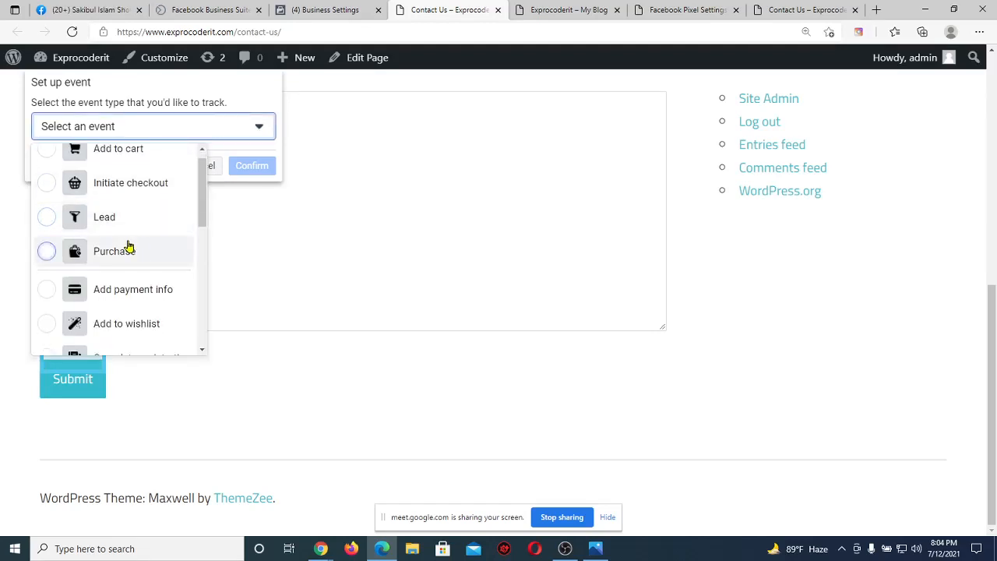
{"action": "left_click", "coordinate": [129, 247]}
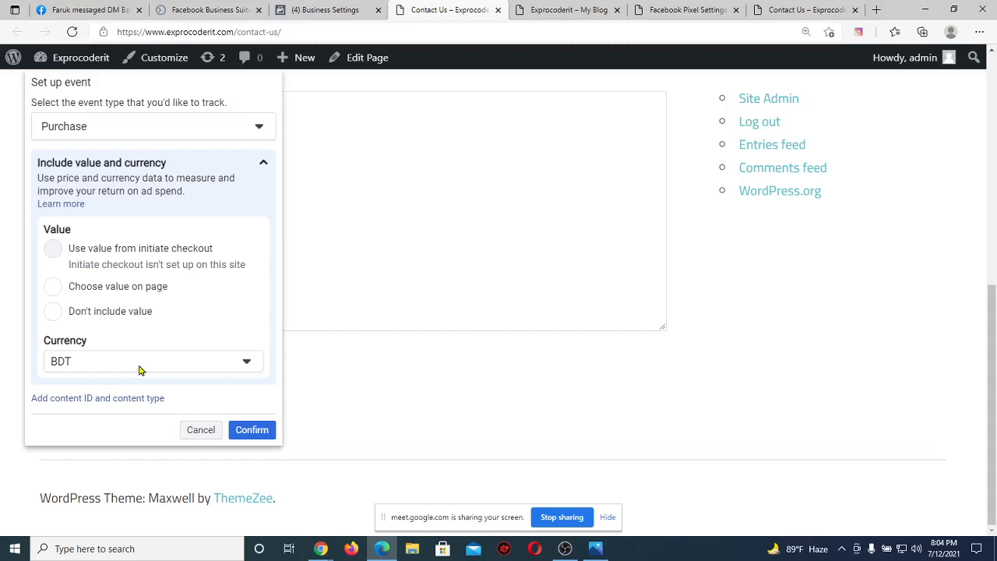
{"action": "left_click", "coordinate": [251, 430]}
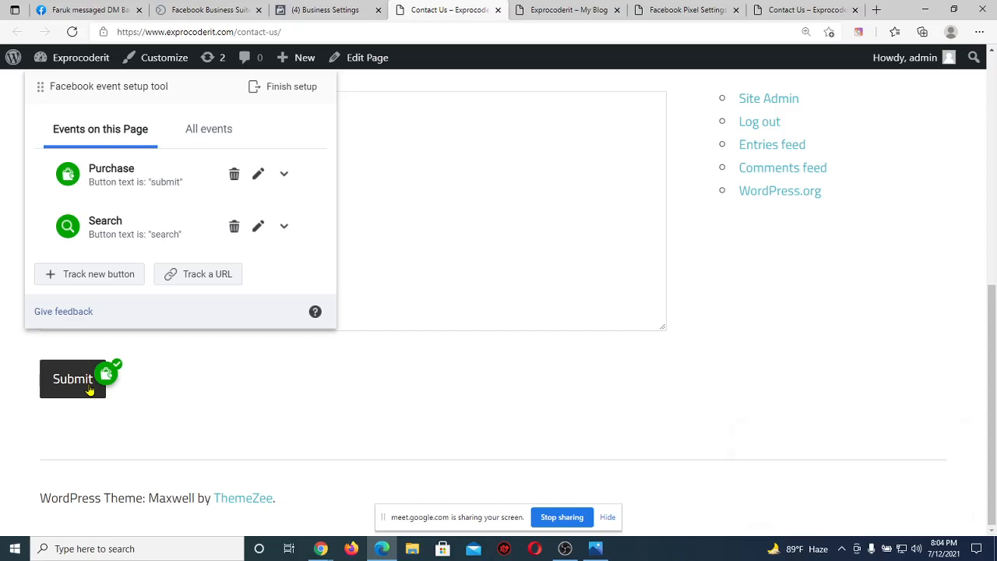
{"action": "left_click", "coordinate": [288, 92]}
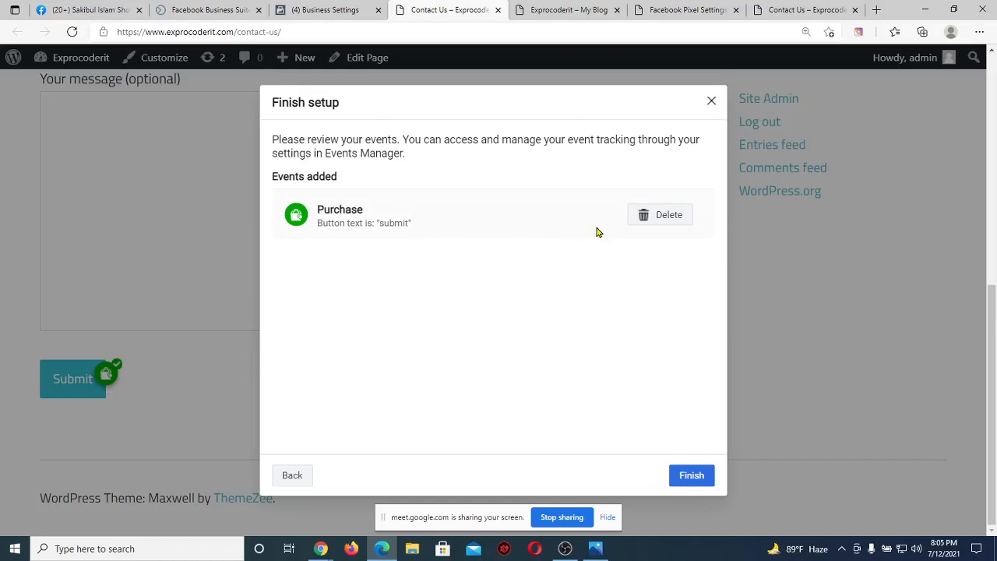
Finish event setup, skip the feedback survey, and close the wizard at Setup complete.
{"action": "left_click", "coordinate": [693, 477]}
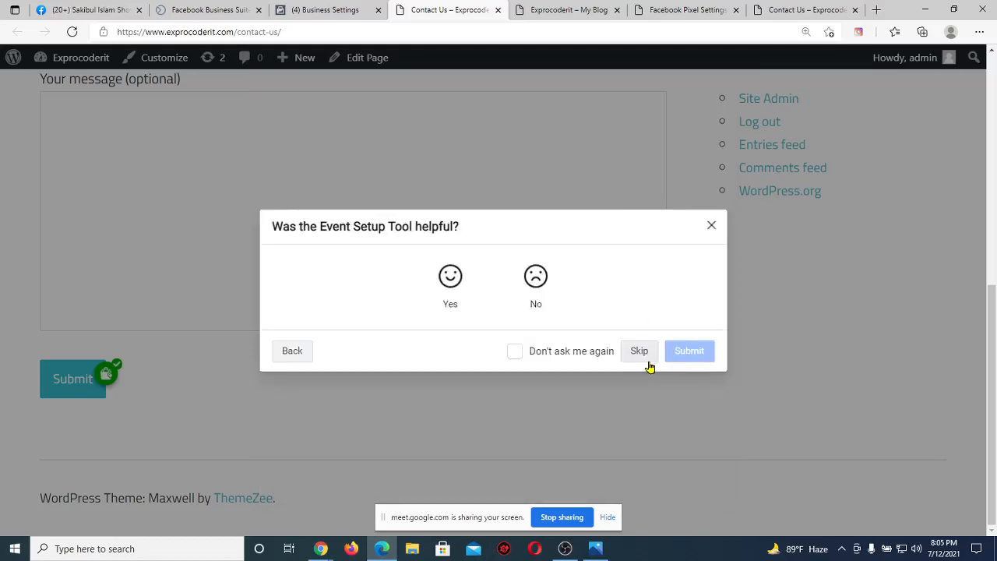
{"action": "left_click", "coordinate": [640, 352]}
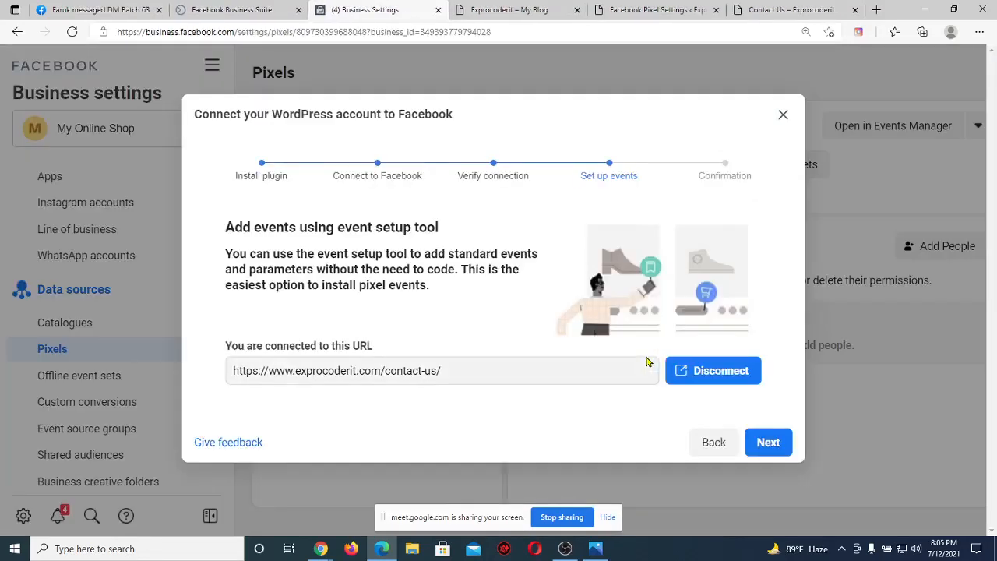
{"action": "left_click", "coordinate": [761, 446]}
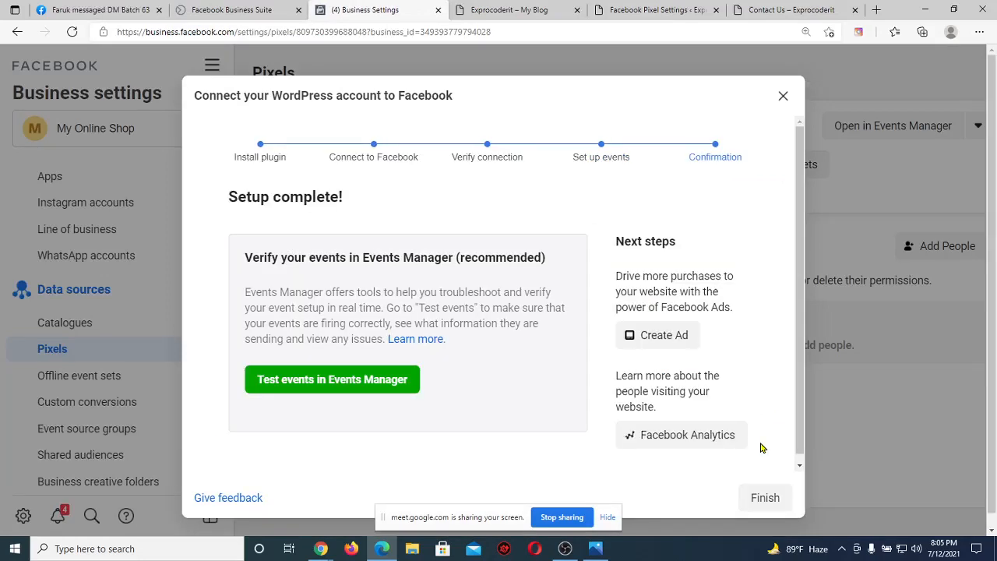
{"action": "left_click", "coordinate": [773, 498]}
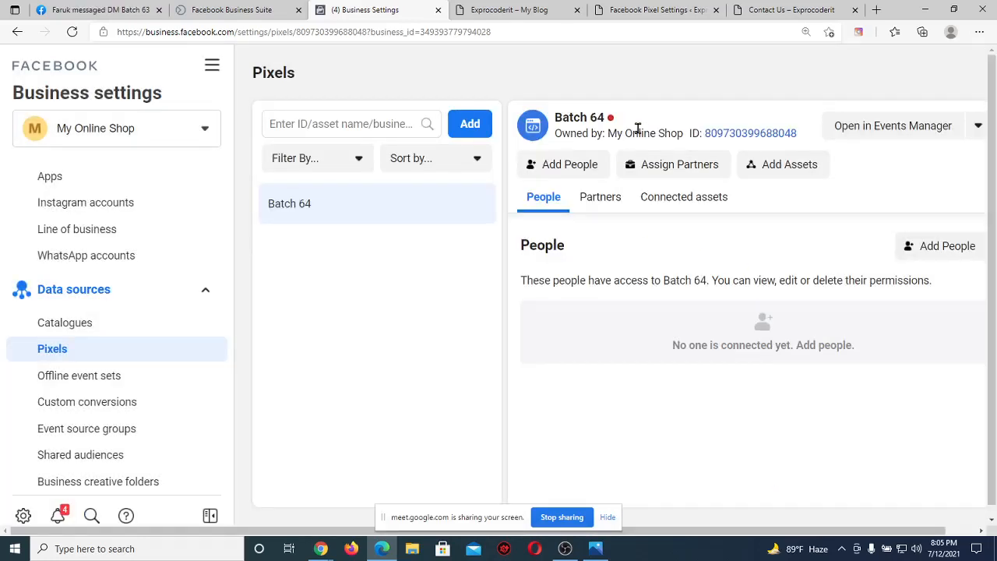
Reload the Batch 64 pixel settings page and open the pixel in Events Manager.
{"action": "left_click", "coordinate": [71, 34]}
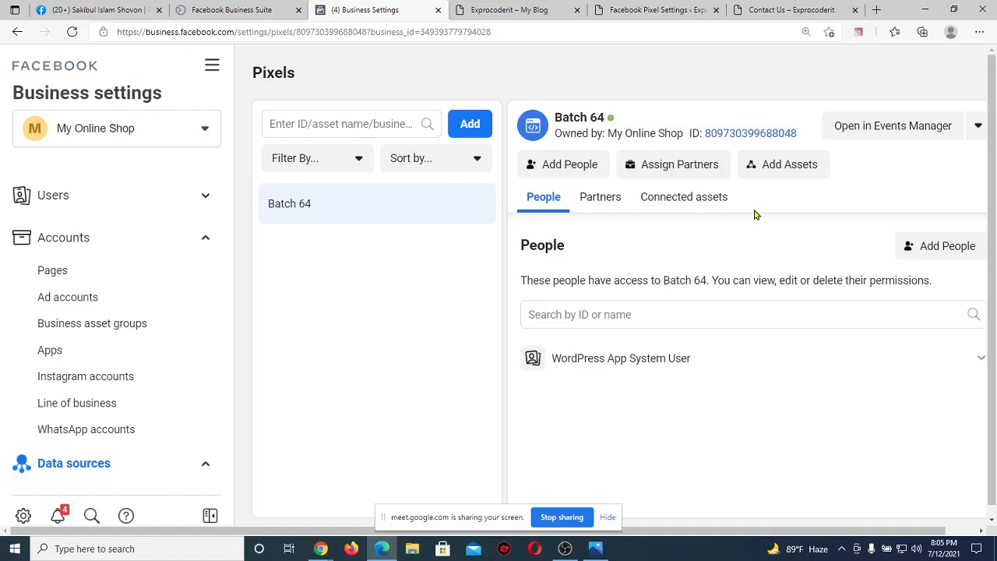
{"action": "left_click", "coordinate": [885, 129]}
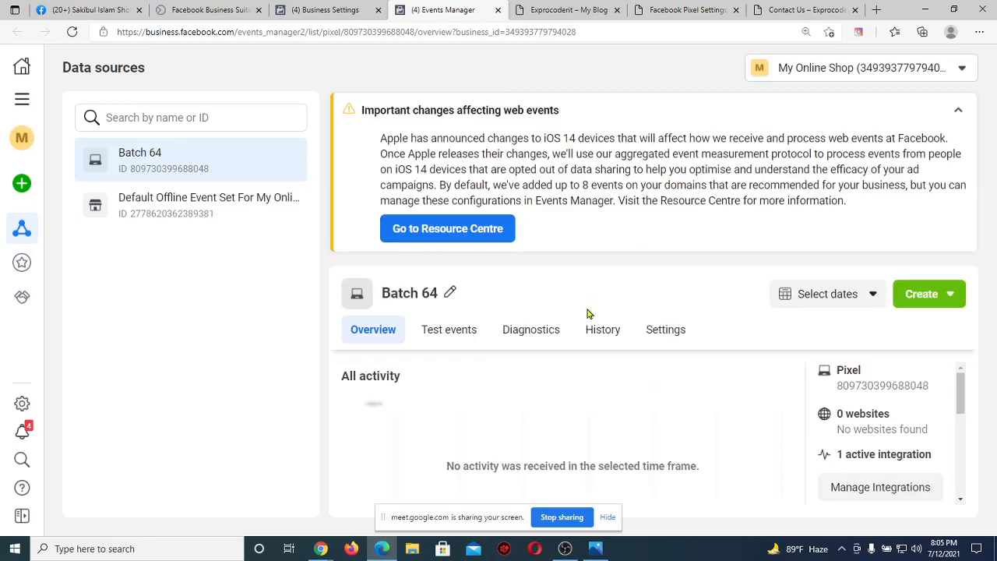
Check the Events table for Active Purchase and Search, then reload the Exprocoderit blog tab.
{"action": "scroll", "coordinate": [627, 460], "scroll_direction": "down", "scroll_amount": 5}
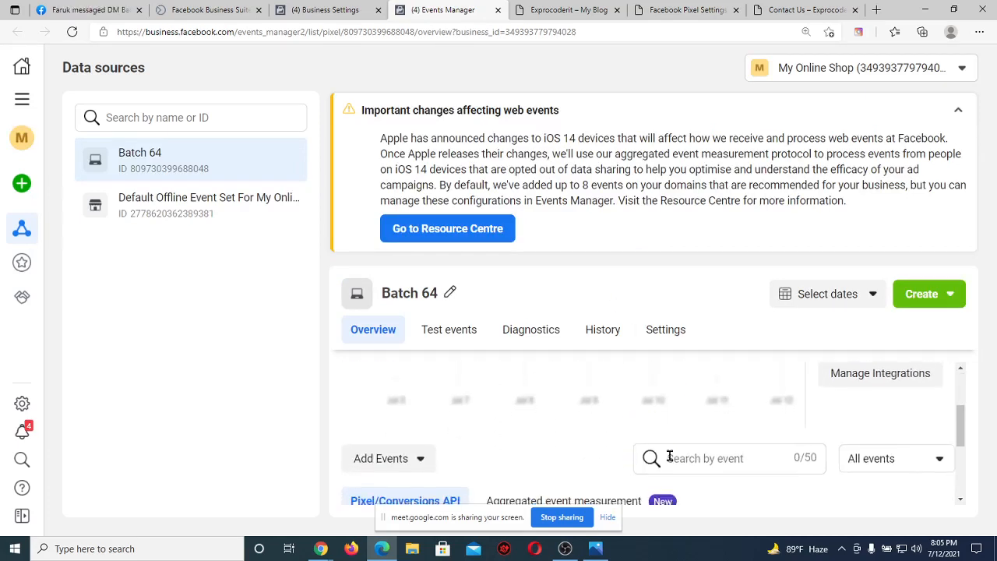
{"action": "scroll", "coordinate": [564, 438], "scroll_direction": "down", "scroll_amount": 1}
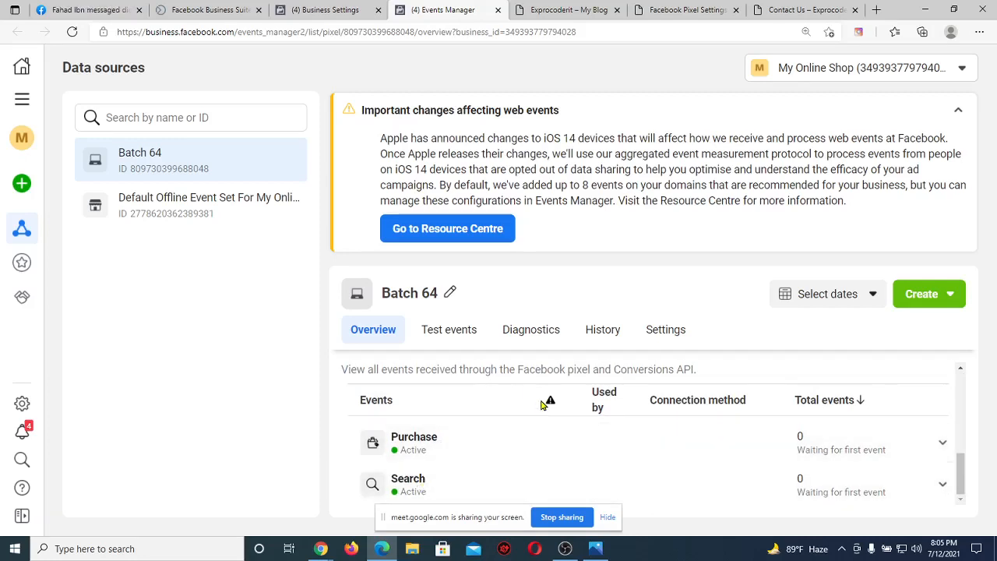
{"action": "left_click", "coordinate": [569, 9]}
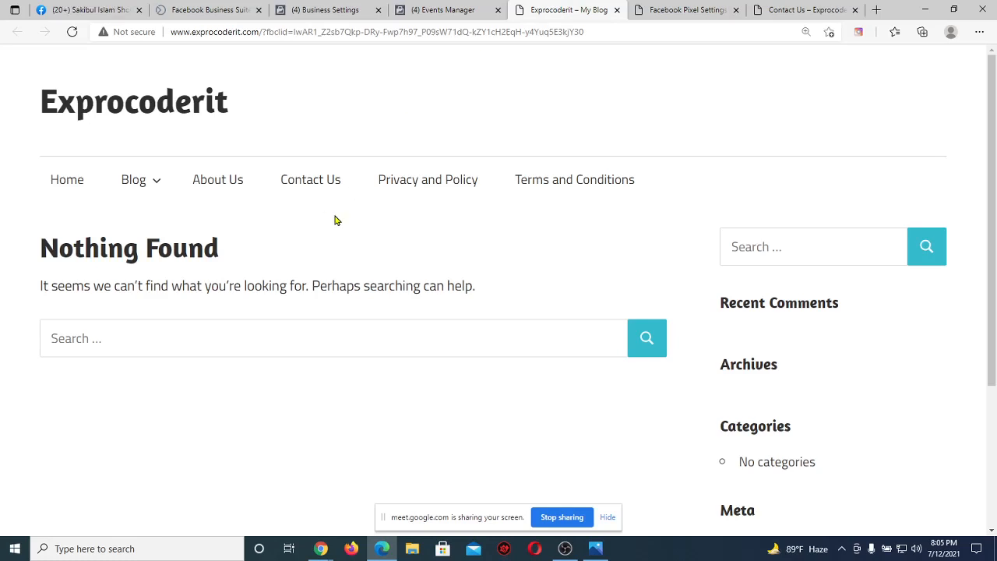
{"action": "left_click", "coordinate": [68, 37]}
Fill the Contact Us form with a name, partial e-mail, subject 'H' and message 'Hello', then submit.
{"action": "left_click", "coordinate": [319, 188]}
{"action": "scroll", "coordinate": [291, 283], "scroll_direction": "down", "scroll_amount": 3}
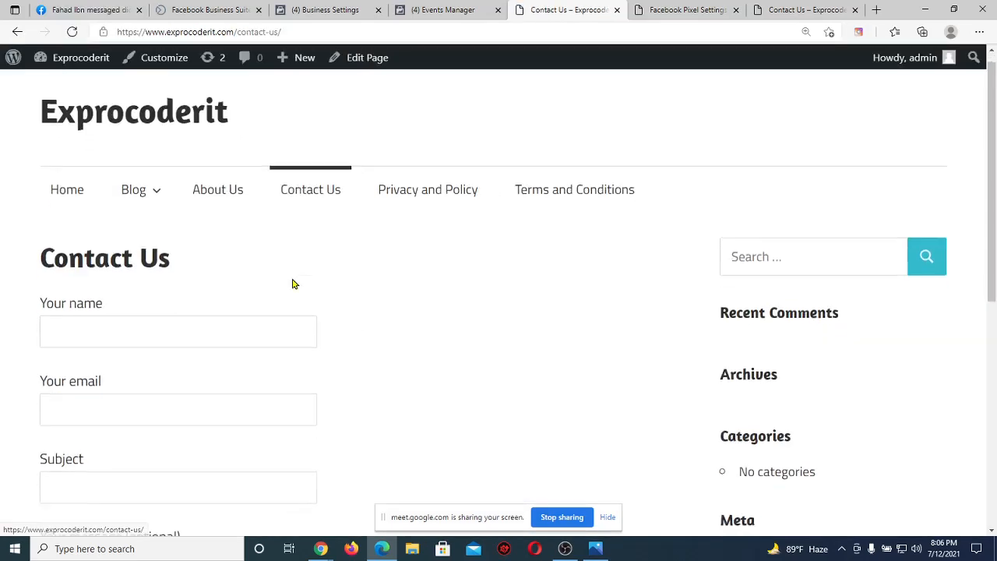
{"action": "left_click", "coordinate": [162, 120]}
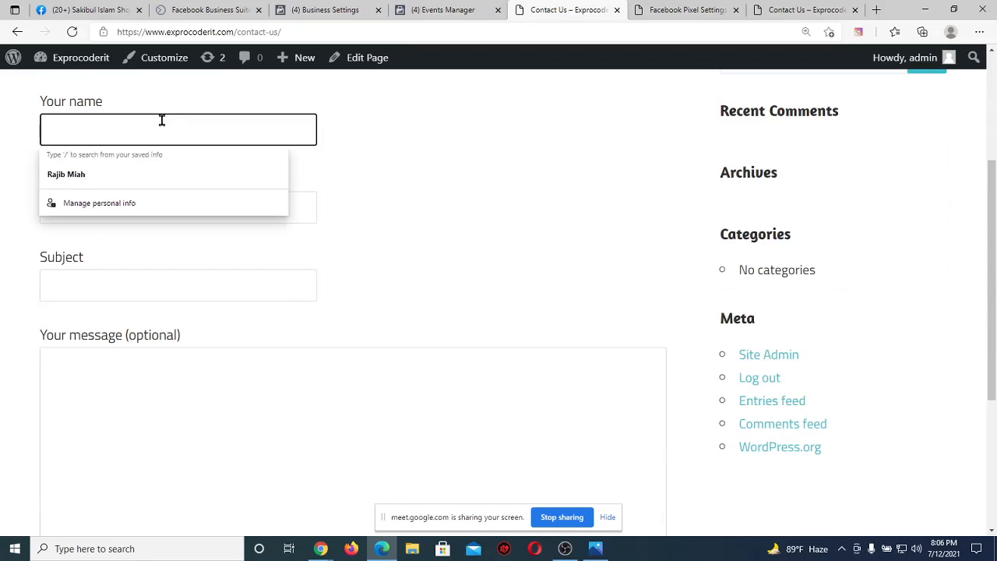
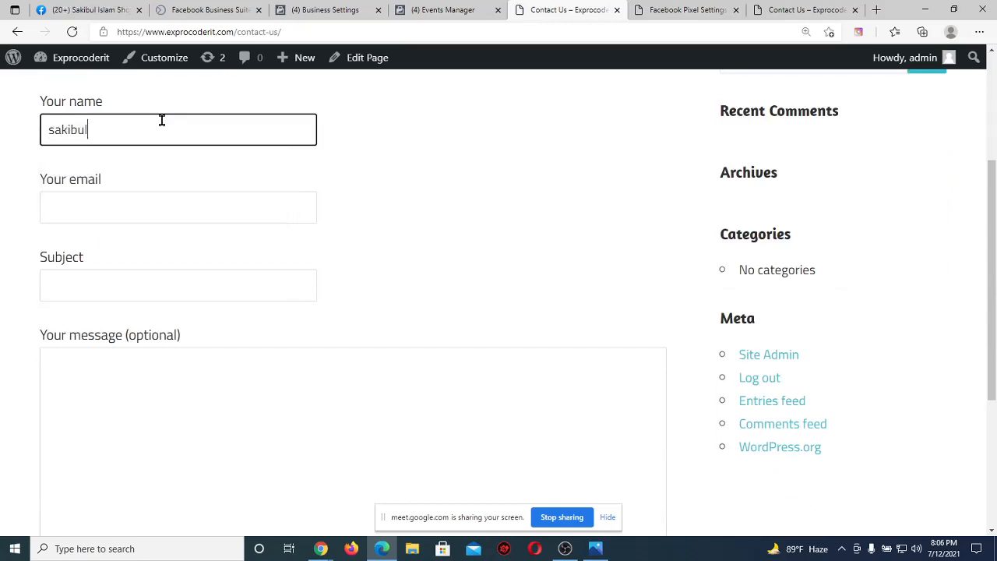
{"action": "left_click", "coordinate": [97, 205]}
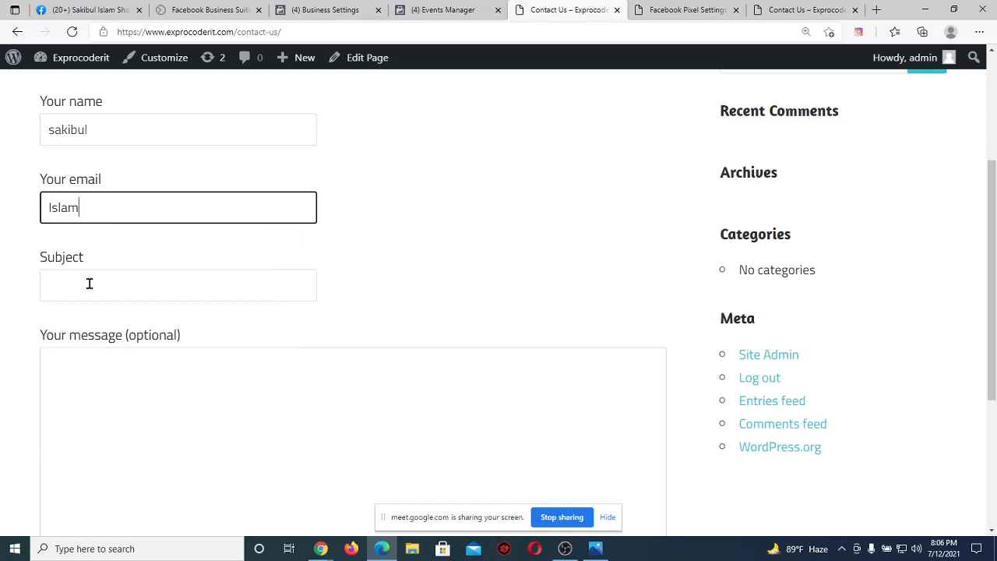
{"action": "left_click", "coordinate": [89, 283]}
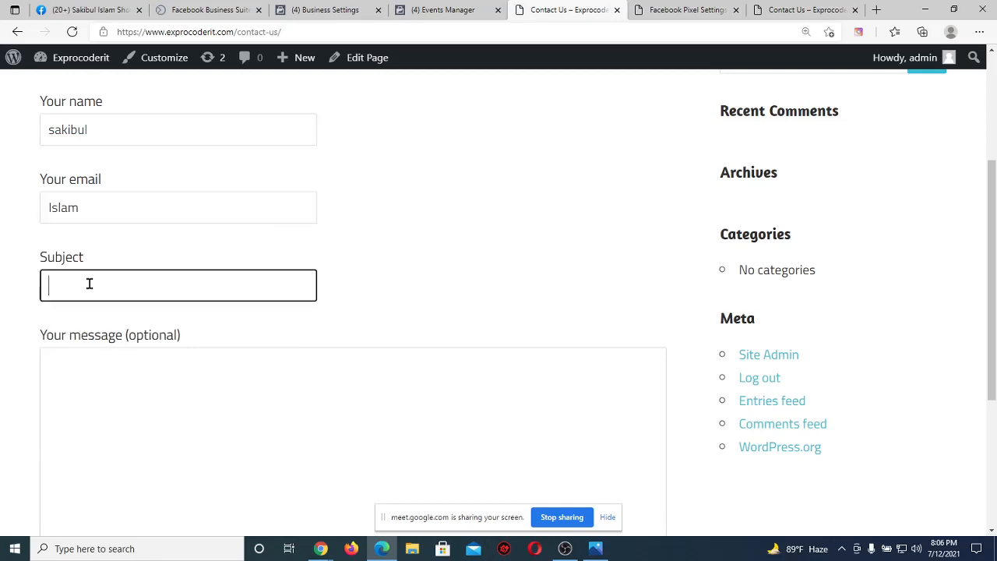
{"action": "type", "text": "Hi"}
{"action": "left_click", "coordinate": [93, 355]}
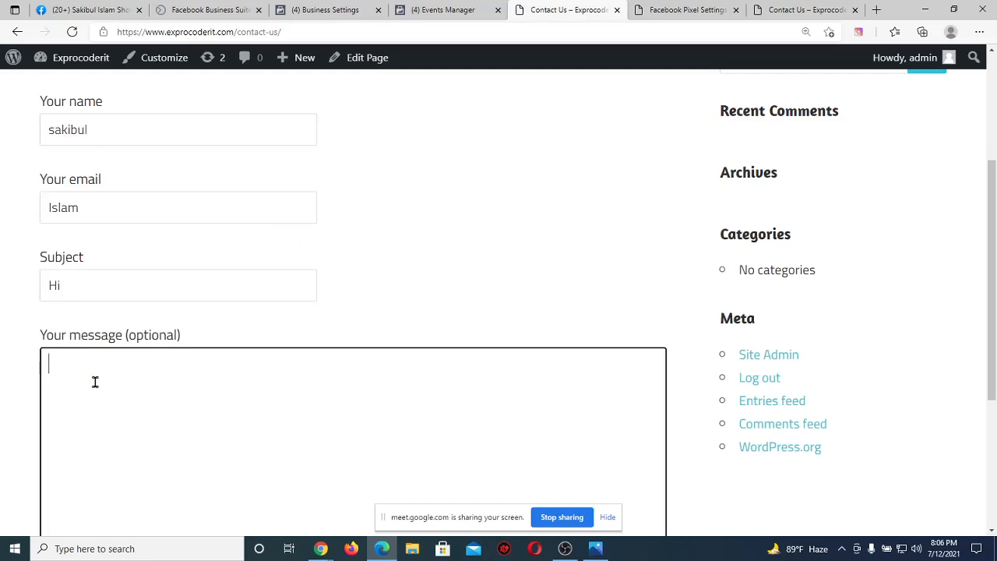
{"action": "type", "text": "Hello"}
{"action": "scroll", "coordinate": [24, 392], "scroll_direction": "down", "scroll_amount": 3}
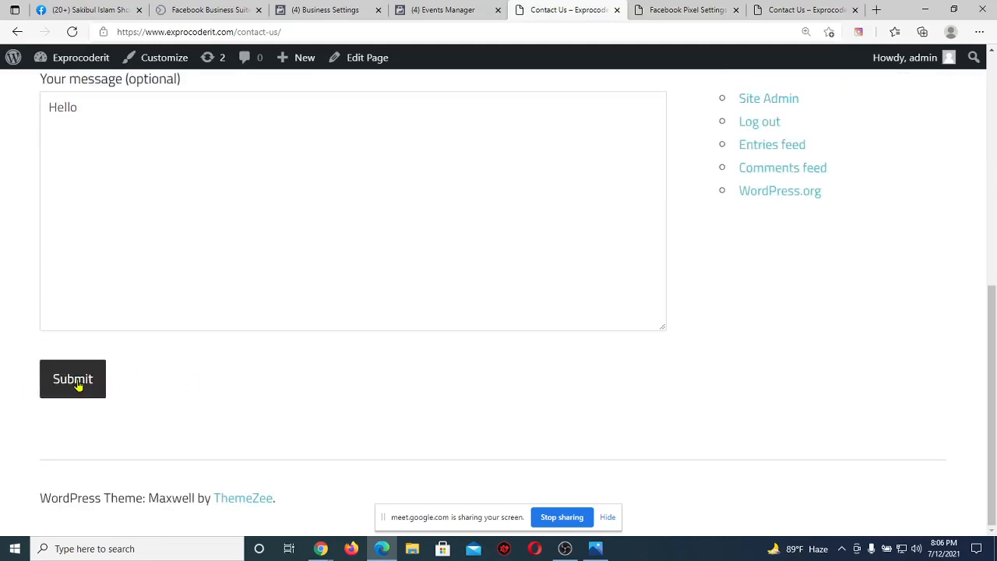
{"action": "left_click", "coordinate": [76, 385]}
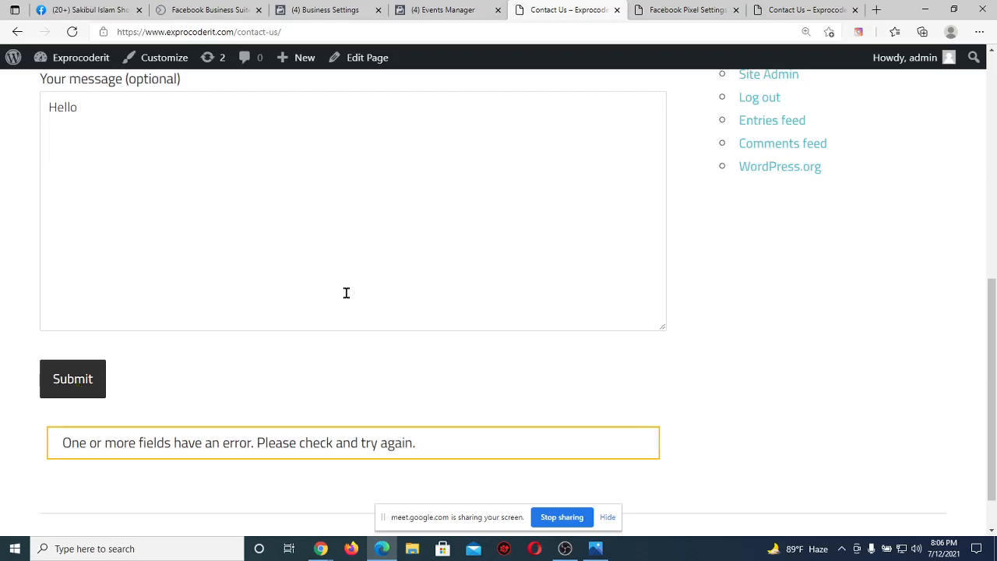
Replace the invalid e-mail with a full e-mail address and resubmit the form.
{"action": "scroll", "coordinate": [346, 293], "scroll_direction": "up", "scroll_amount": 3}
{"action": "scroll", "coordinate": [346, 296], "scroll_direction": "up", "scroll_amount": 1}
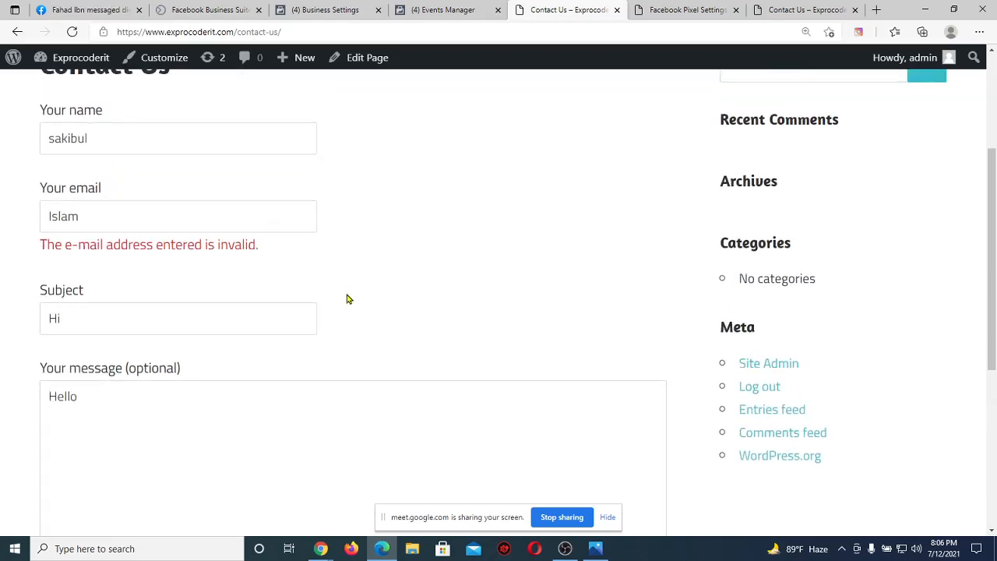
{"action": "left_click", "coordinate": [120, 209]}
{"action": "key", "text": "BackSpace"}
{"action": "key", "text": "BackSpace"}
{"action": "key", "text": "BackSpace"}
{"action": "key", "text": "BackSpace"}
{"action": "key", "text": "BackSpace"}
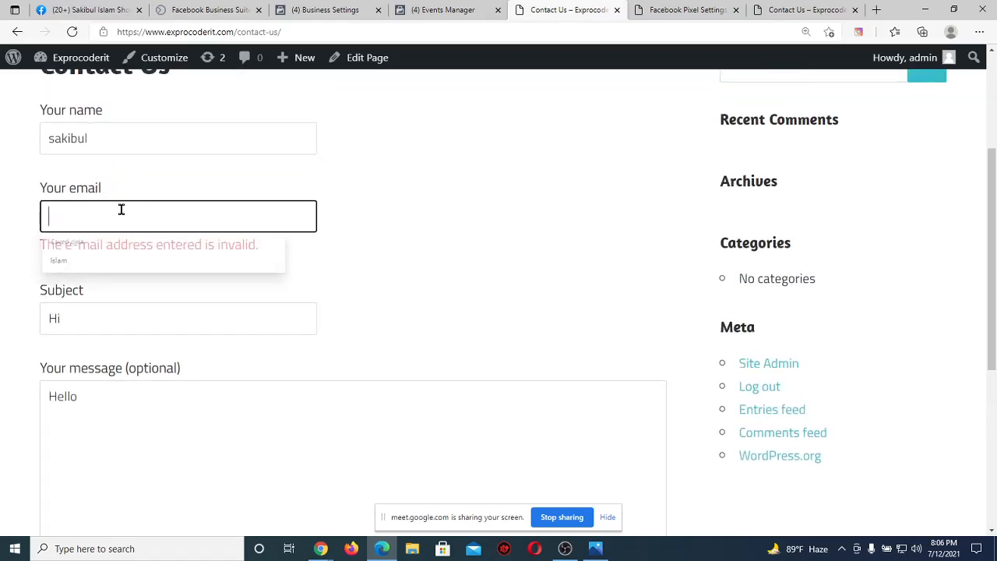
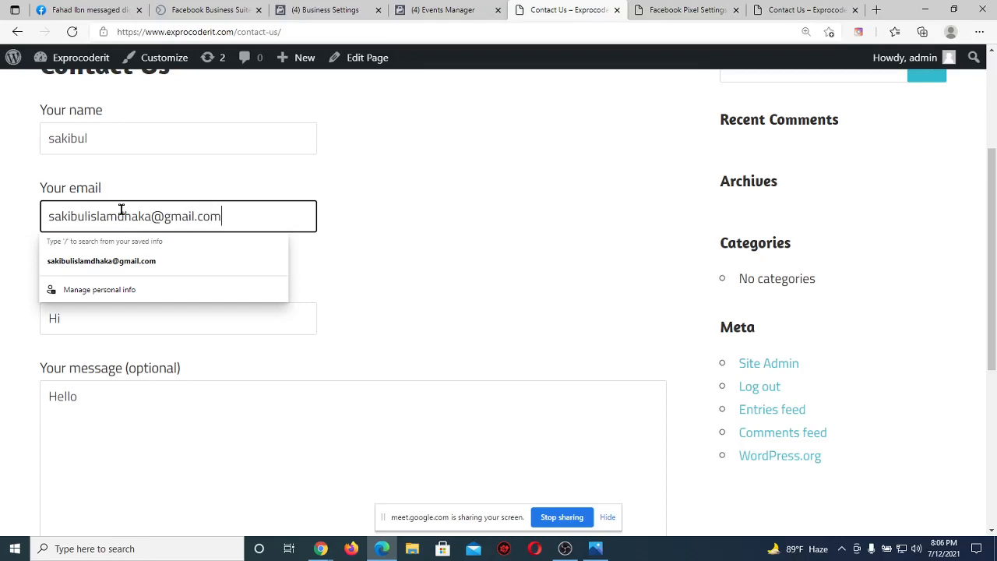
{"action": "key", "text": "Return"}
{"action": "scroll", "coordinate": [43, 254], "scroll_direction": "down", "scroll_amount": 4}
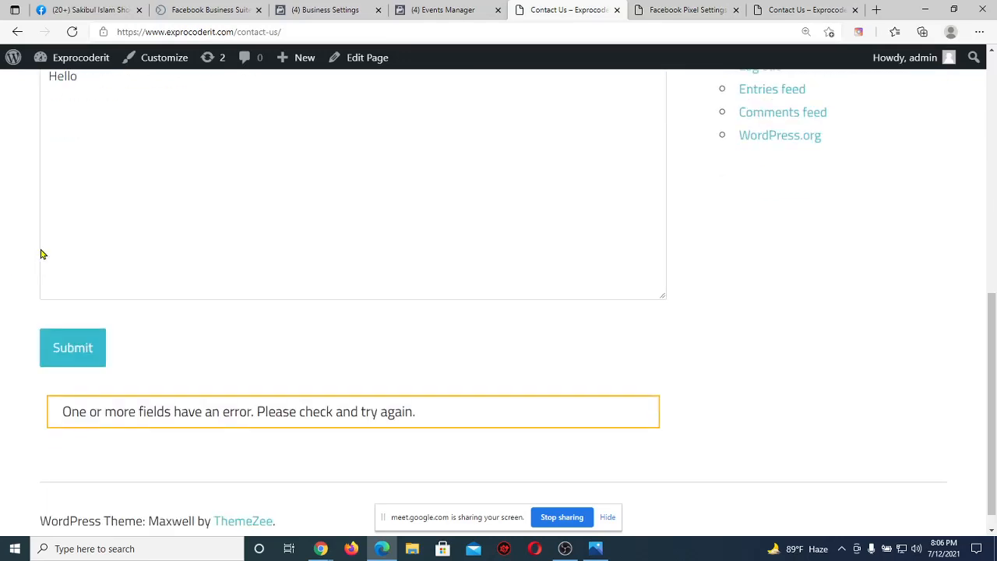
{"action": "left_click", "coordinate": [73, 350]}
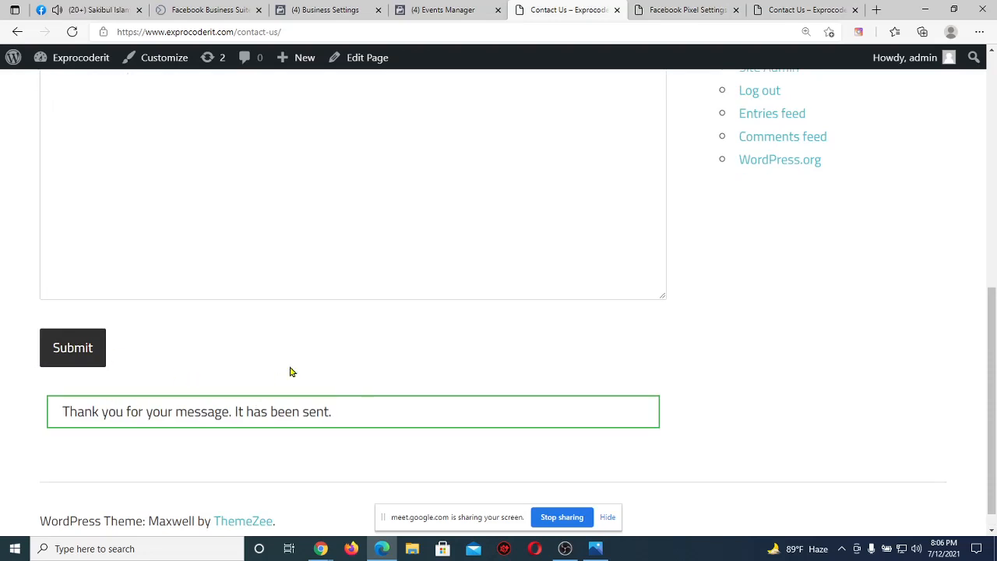
Move between the Events Manager, Contact Us and Daraz windows, ending on the Batch 64 Overview.
{"action": "key", "text": "ctrl+shift+Tab"}
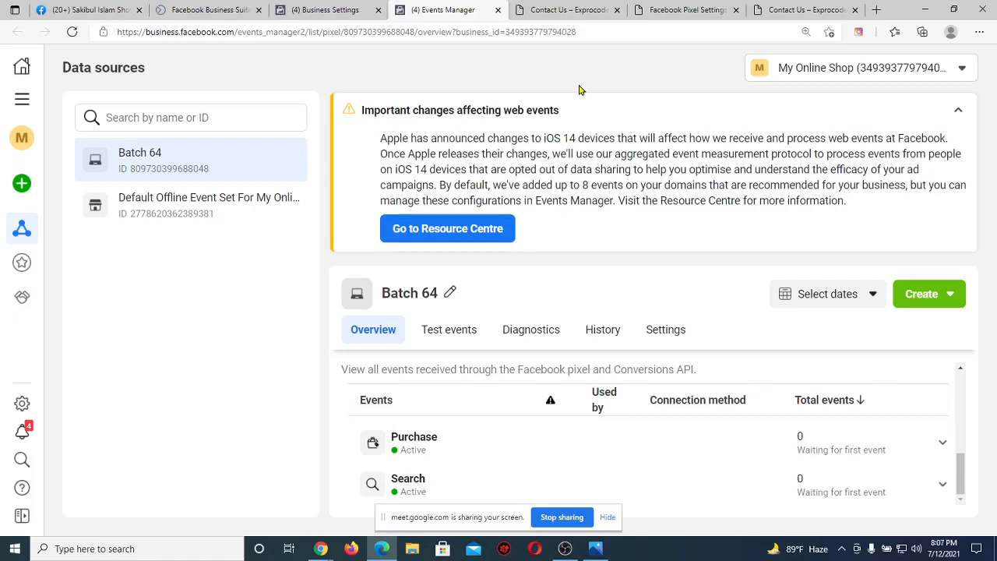
{"action": "left_click", "coordinate": [577, 9]}
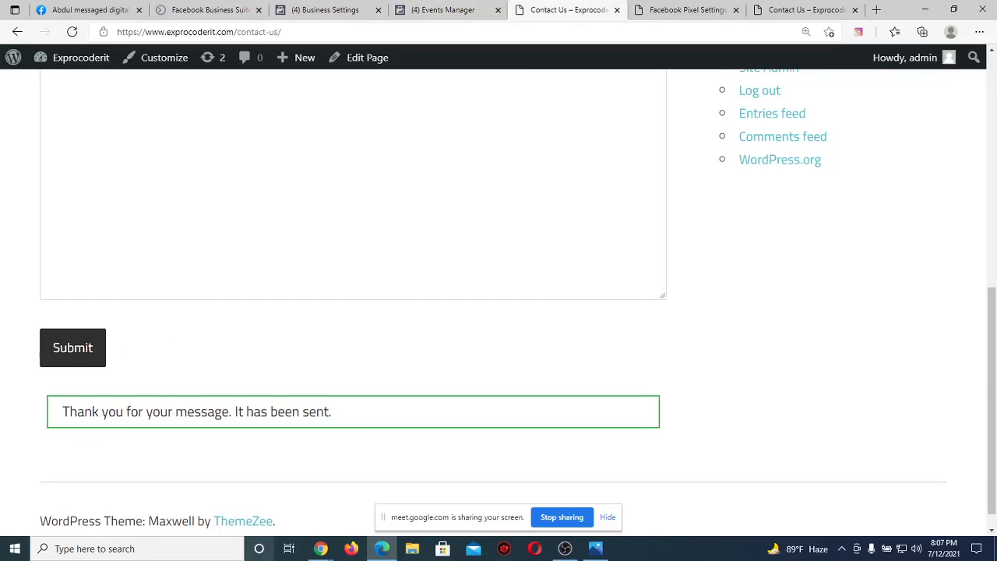
{"action": "mouse_move", "coordinate": [320, 548]}
{"action": "left_click", "coordinate": [246, 459]}
{"action": "left_click", "coordinate": [267, 9]}
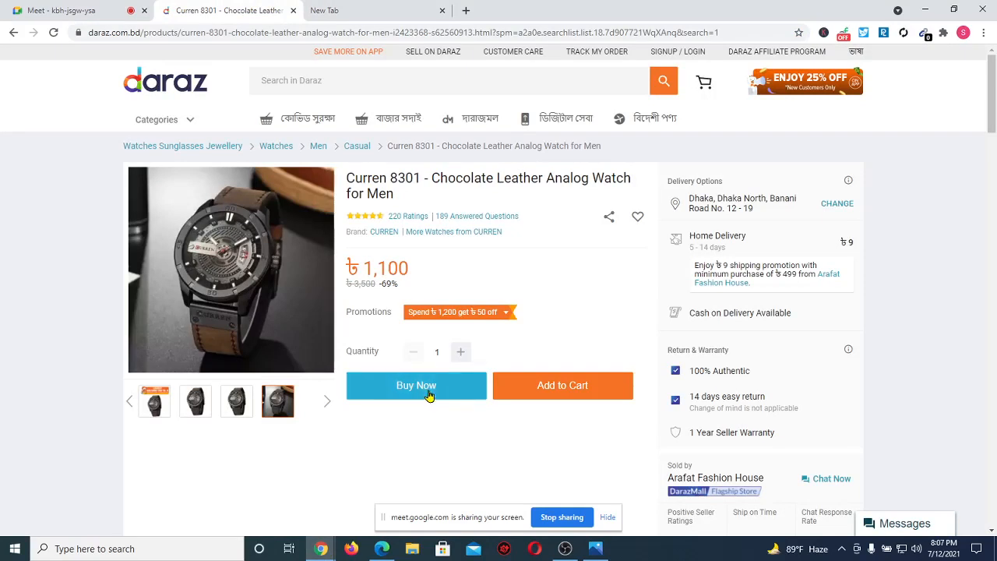
{"action": "left_click", "coordinate": [382, 548]}
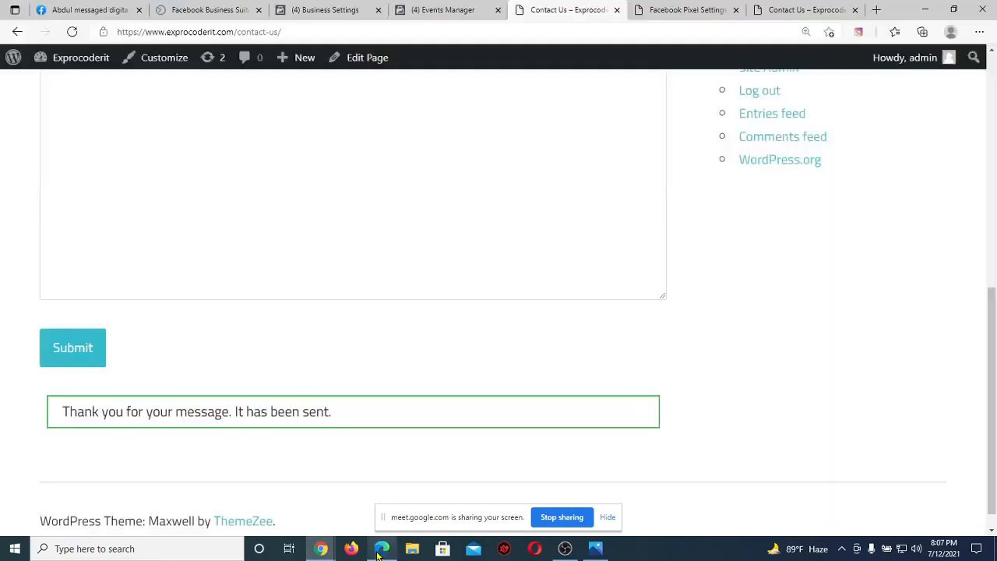
{"action": "left_click", "coordinate": [447, 8]}
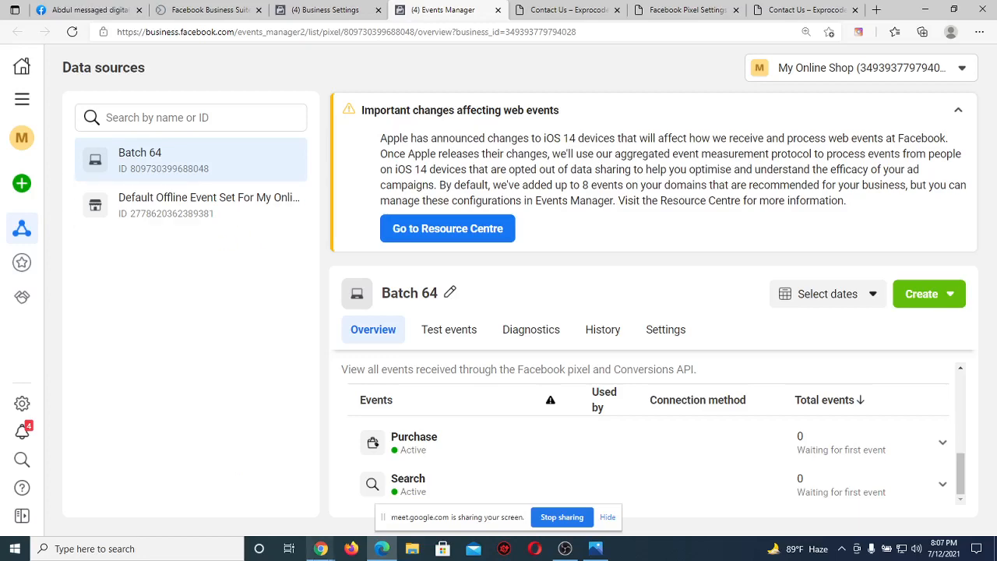
{"action": "left_click", "coordinate": [320, 548]}
Bring the Daraz Curren 8301 watch window forward and select the Meet tab.
{"action": "left_click", "coordinate": [243, 489]}
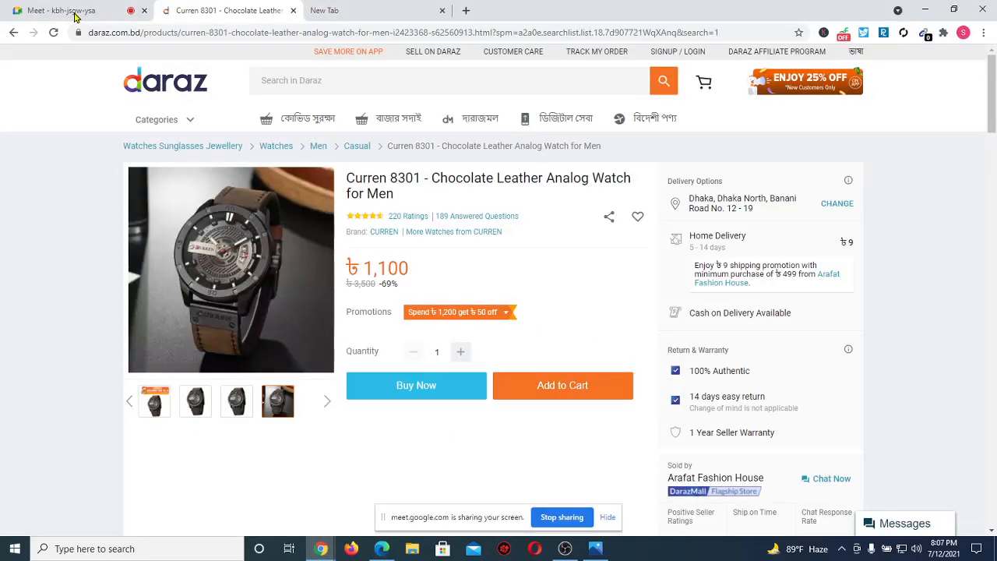
{"action": "left_click", "coordinate": [75, 16]}
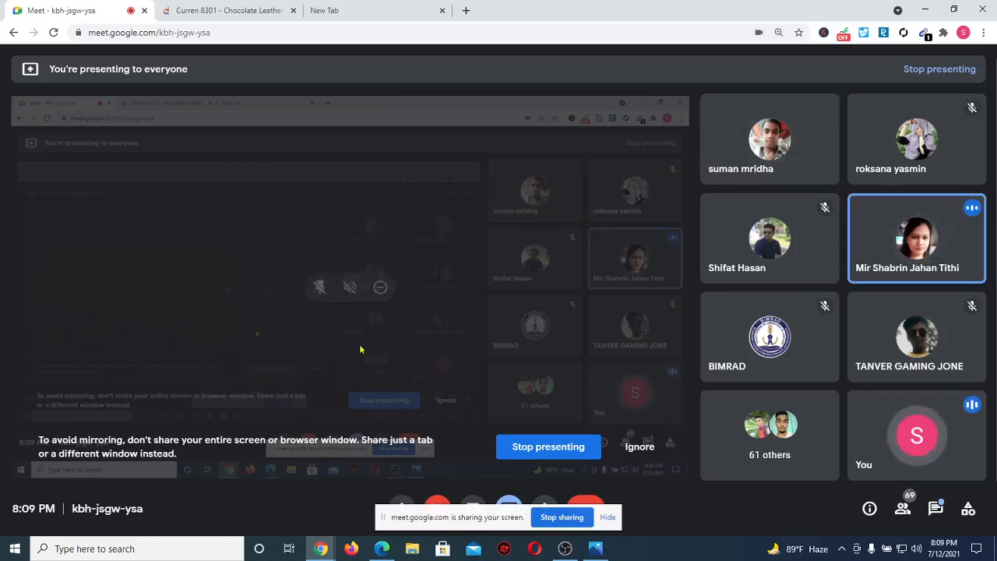
Check the Business Settings, Contact Us, Events Manager and Facebook Pixel Settings tabs, then return to Meet.
{"action": "mouse_move", "coordinate": [385, 550]}
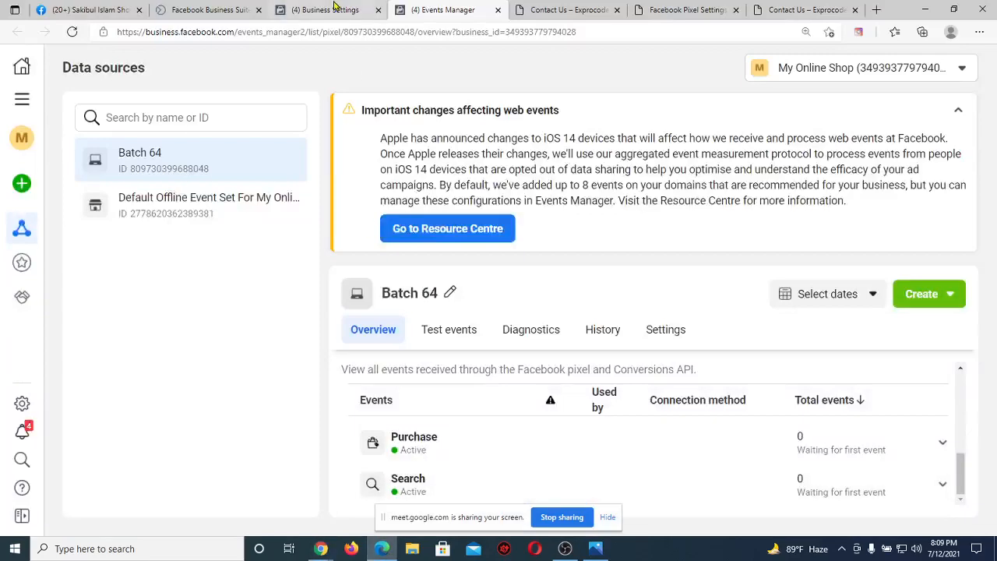
{"action": "left_click", "coordinate": [337, 7]}
{"action": "left_click", "coordinate": [585, 8]}
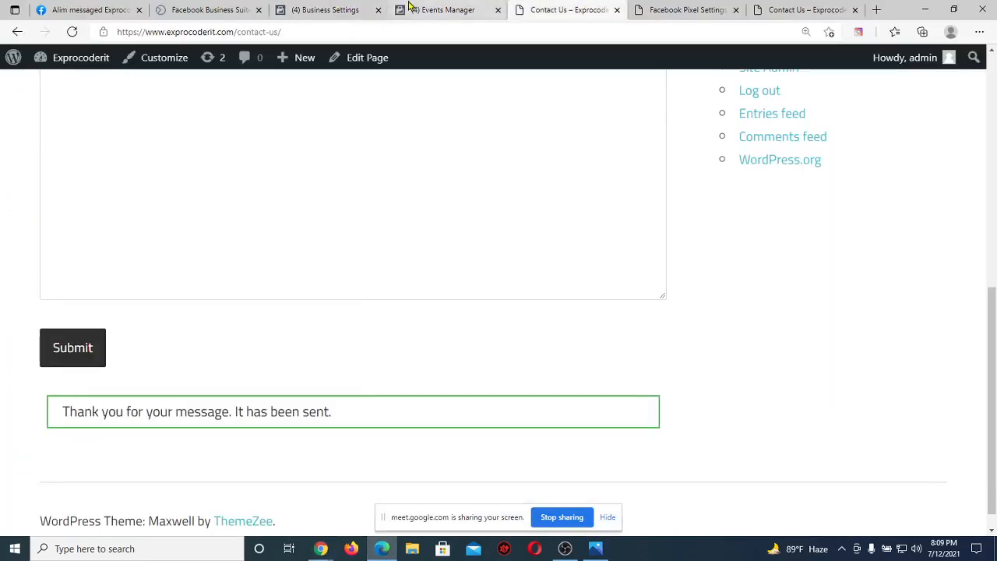
{"action": "left_click", "coordinate": [460, 10]}
{"action": "left_click", "coordinate": [583, 8]}
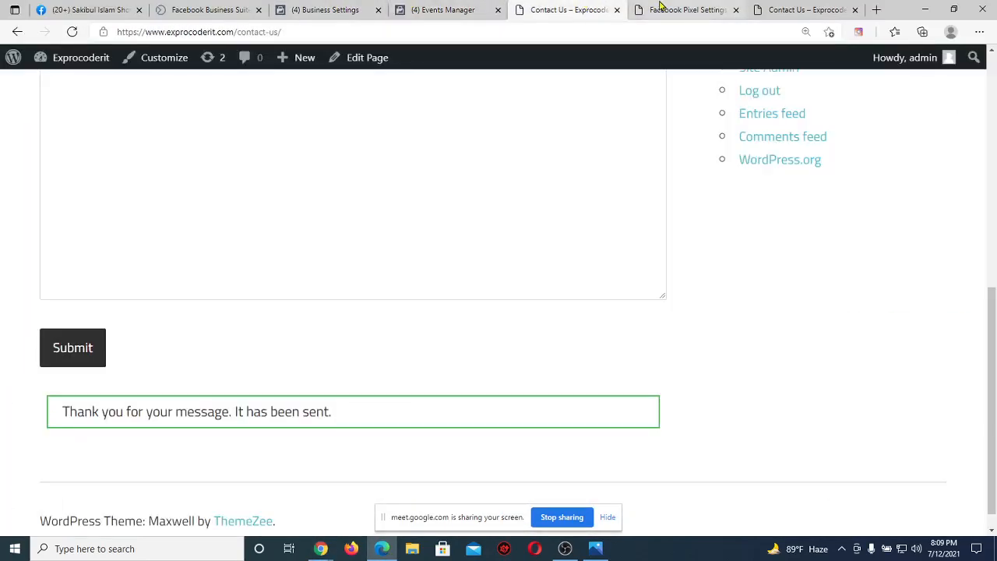
{"action": "left_click", "coordinate": [659, 7]}
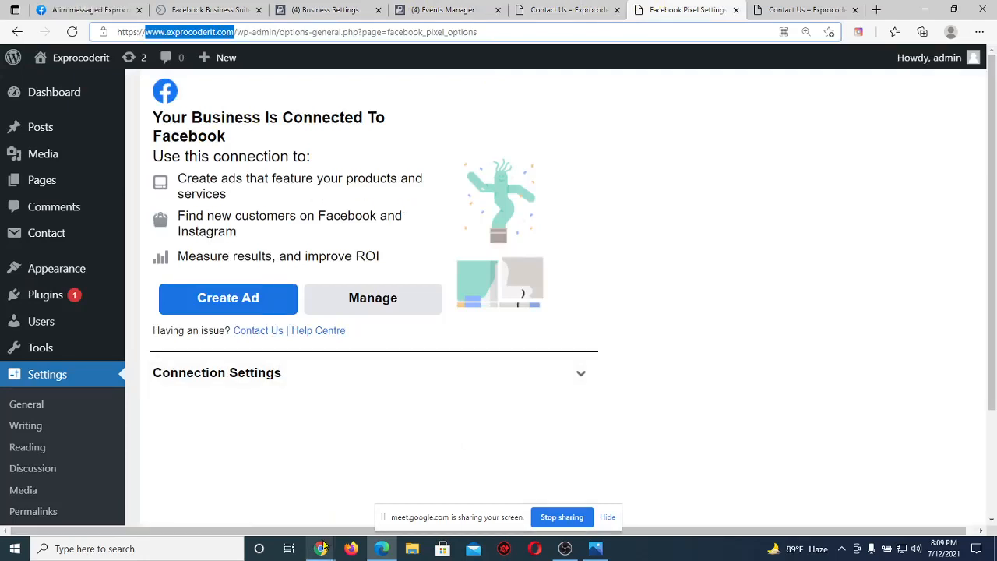
{"action": "mouse_move", "coordinate": [325, 543]}
{"action": "left_click", "coordinate": [260, 513]}
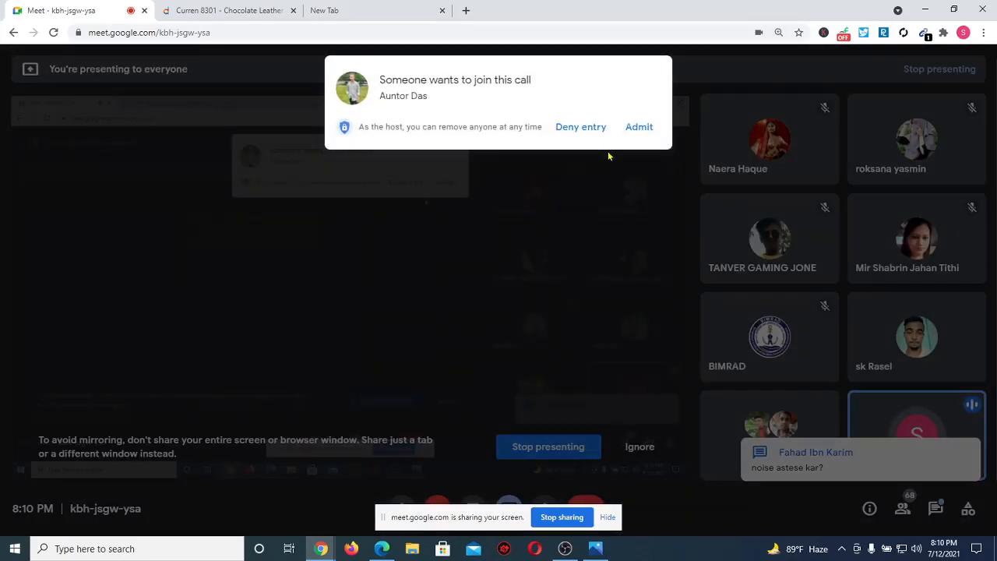
Admit the two waiting participants, then bring the WordPress Facebook Pixel settings page forward.
{"action": "left_click", "coordinate": [639, 126]}
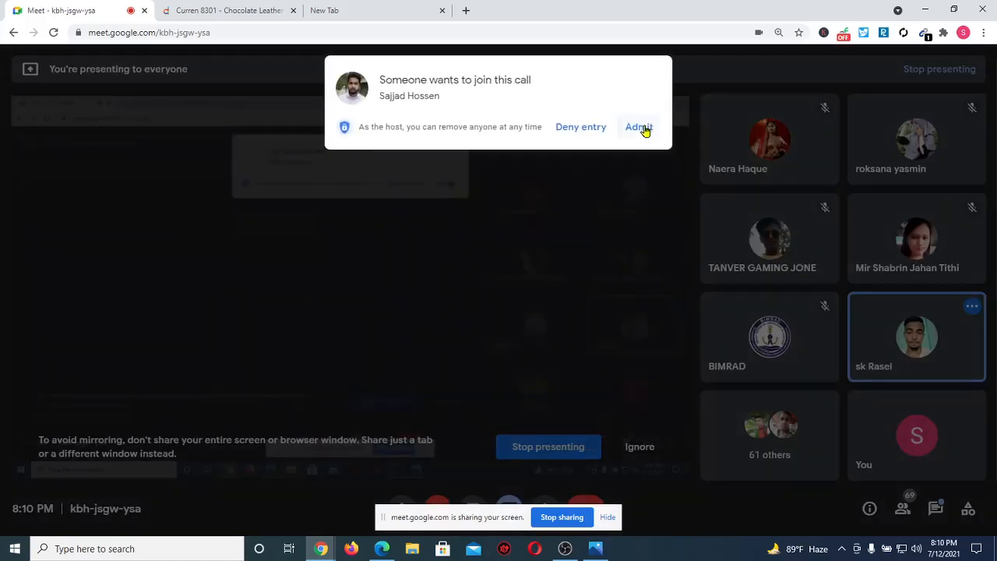
{"action": "left_click", "coordinate": [643, 130]}
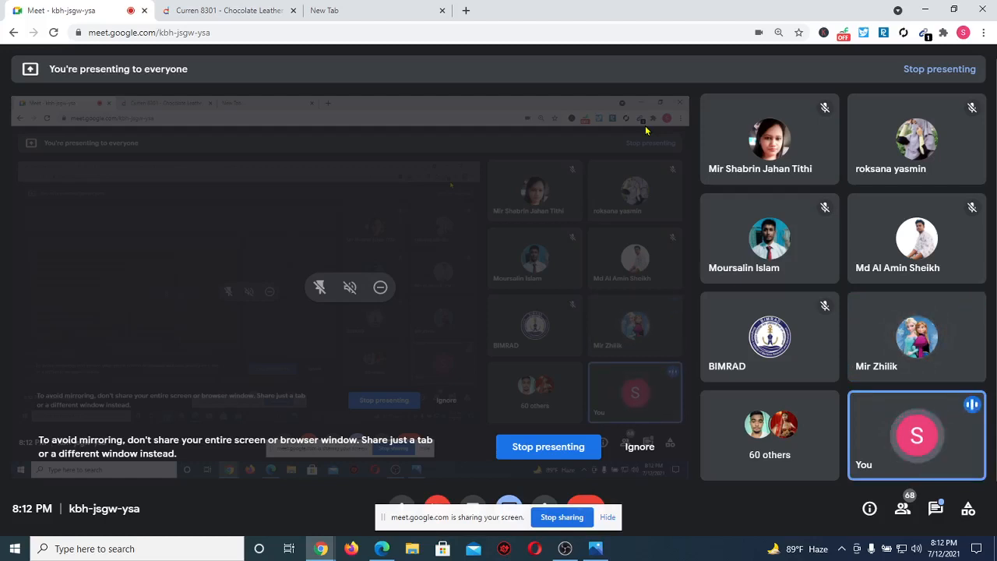
{"action": "left_click", "coordinate": [382, 549]}
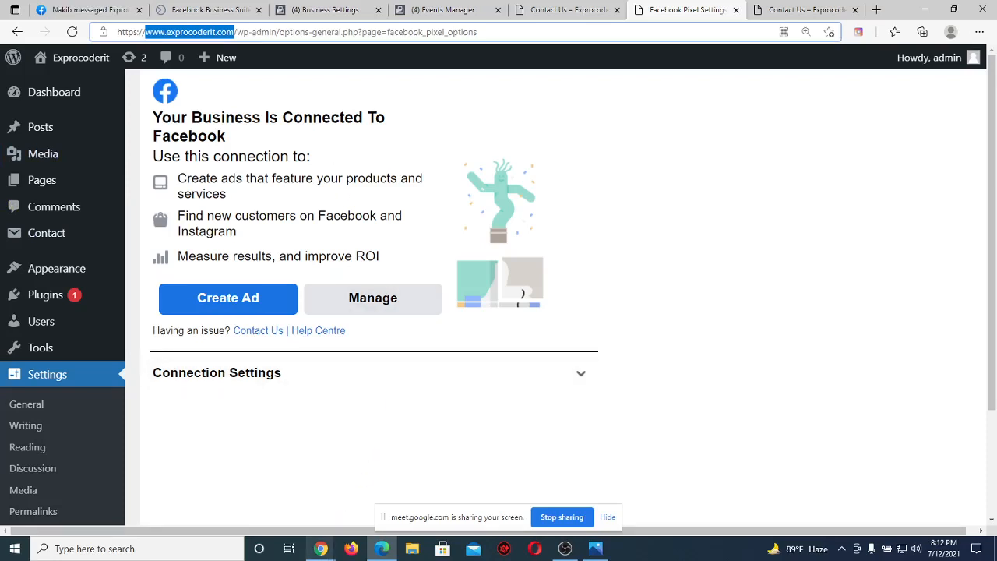
Switch from the WordPress Facebook settings page back to the Google Meet presenting window.
{"action": "mouse_move", "coordinate": [321, 549]}
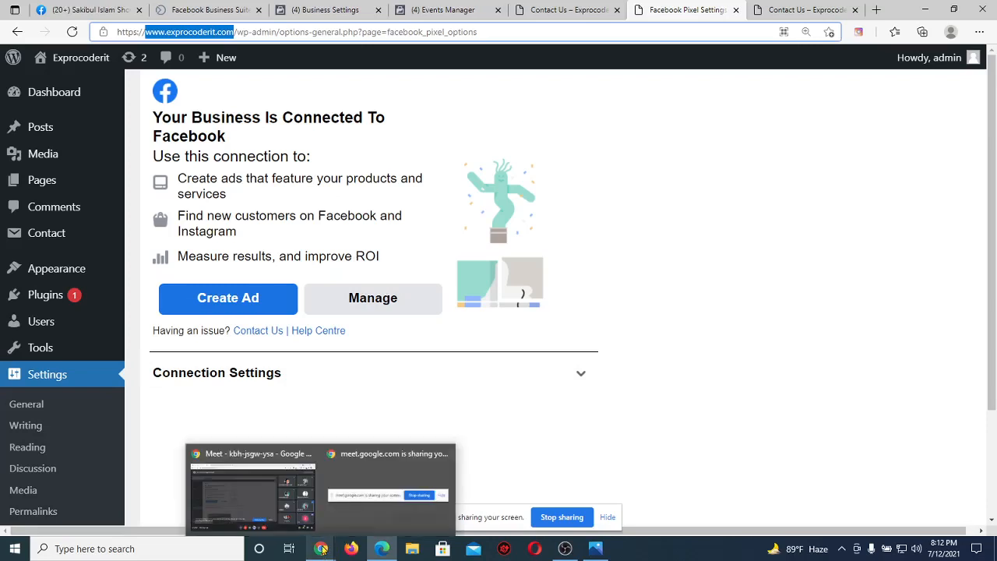
{"action": "left_click", "coordinate": [348, 405]}
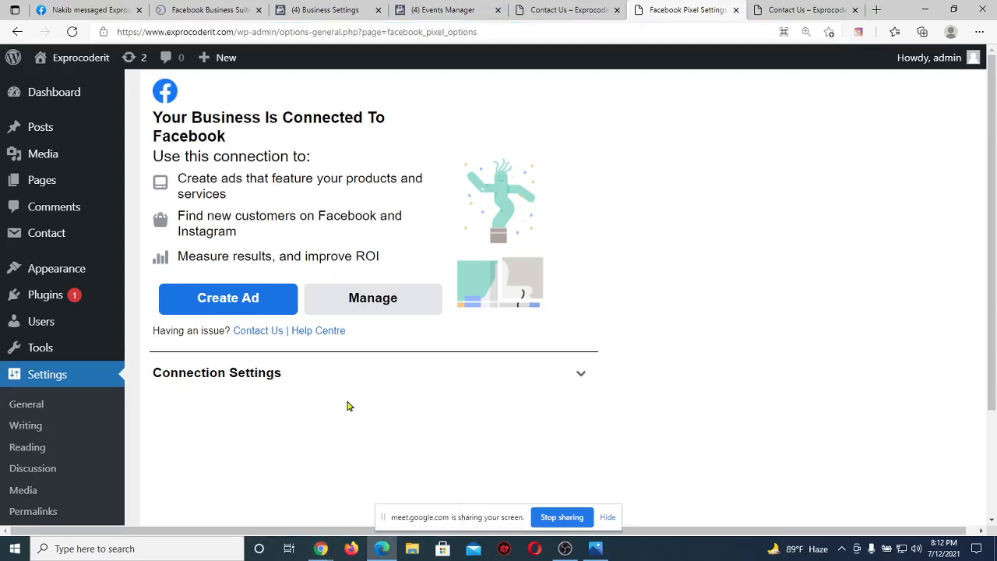
{"action": "left_click", "coordinate": [279, 515]}
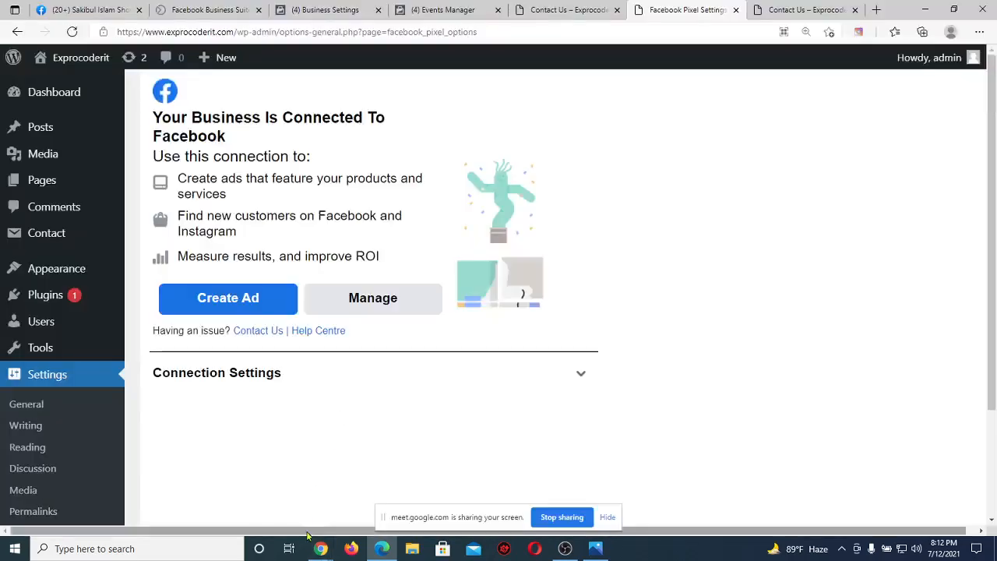
{"action": "mouse_move", "coordinate": [317, 550]}
{"action": "left_click", "coordinate": [281, 495]}
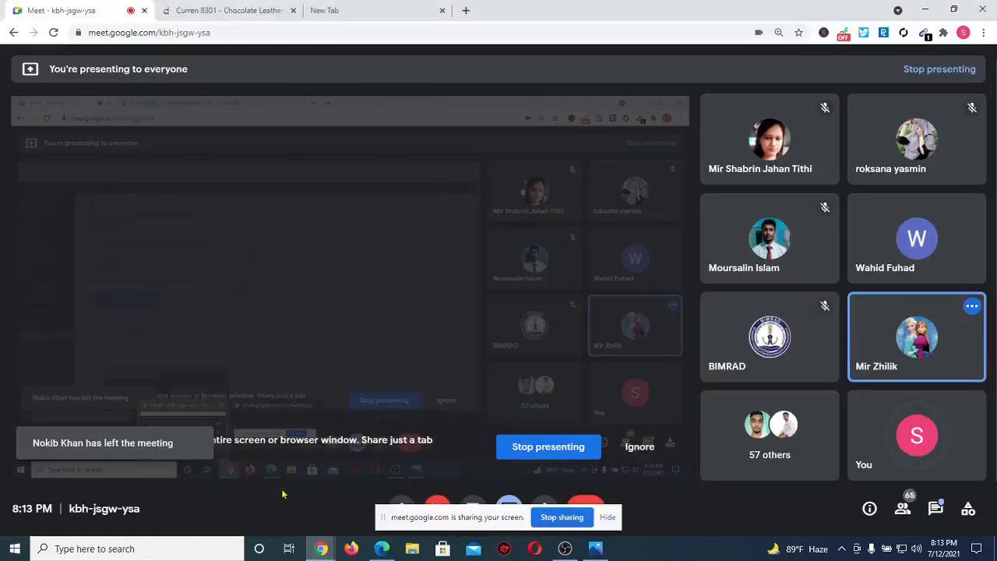
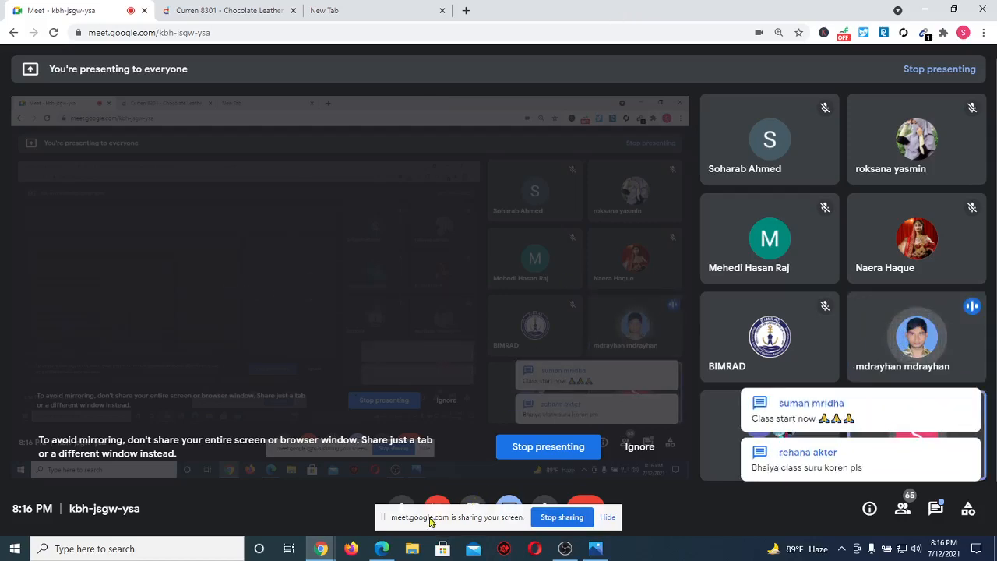
Review the WordPress Facebook Pixel connection settings, then return to the Business Settings pixels page.
{"action": "left_click", "coordinate": [383, 549]}
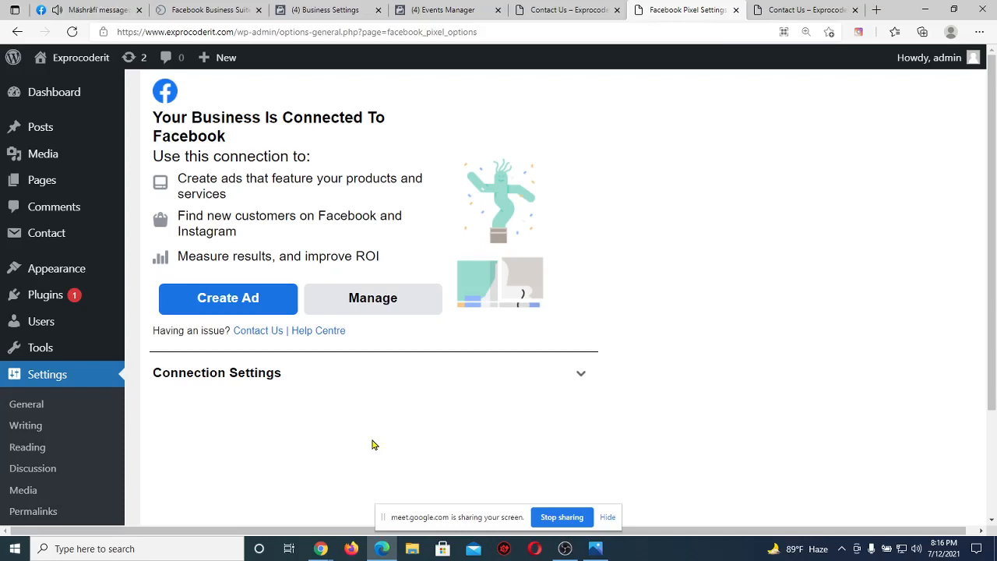
{"action": "left_click", "coordinate": [360, 7]}
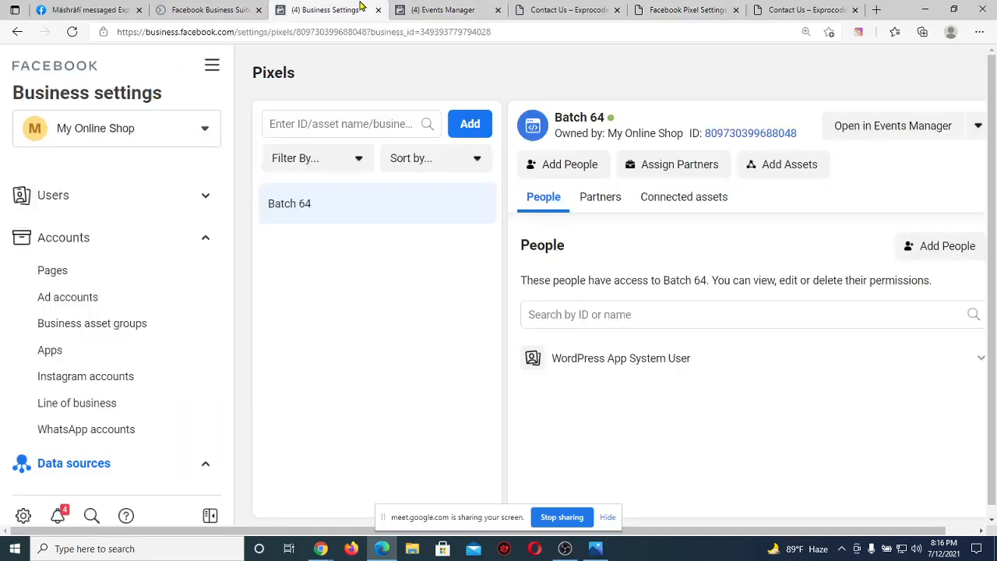
Scroll the Business Settings sidebar and expand Brand safety to reveal Domains and Block lists.
{"action": "scroll", "coordinate": [116, 347], "scroll_direction": "down", "scroll_amount": 3}
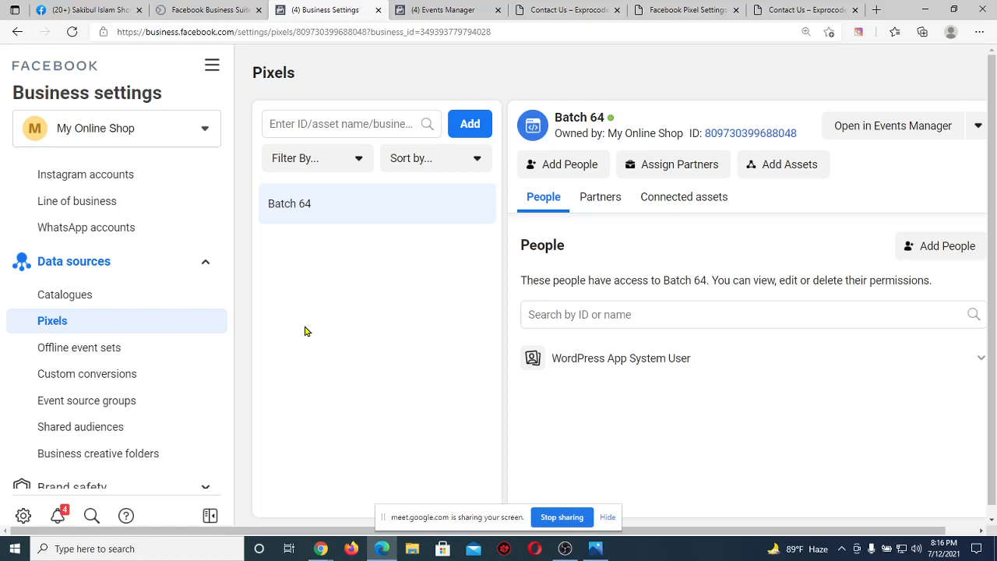
{"action": "scroll", "coordinate": [183, 379], "scroll_direction": "down", "scroll_amount": 1}
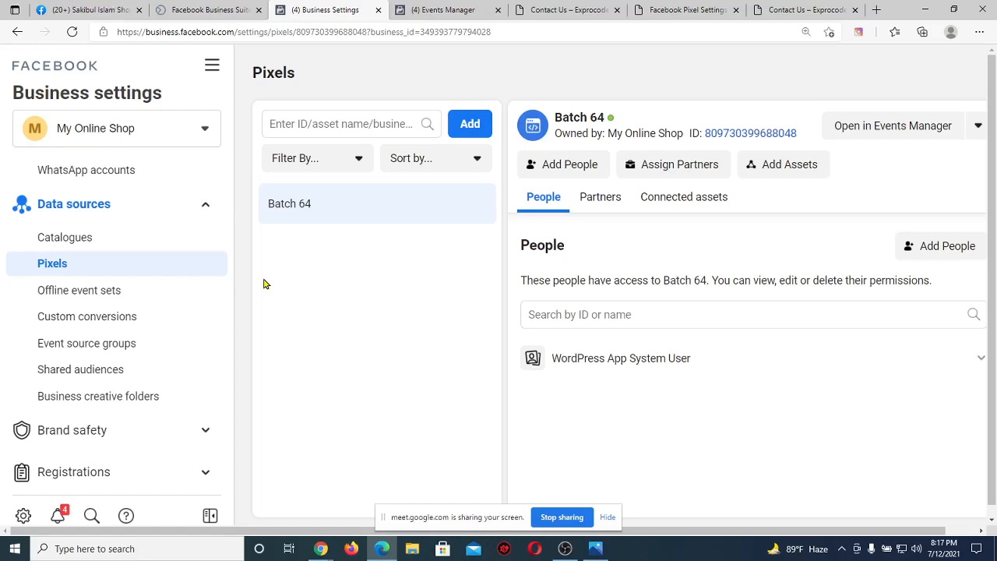
{"action": "left_click", "coordinate": [138, 436]}
{"action": "scroll", "coordinate": [196, 388], "scroll_direction": "down", "scroll_amount": 2}
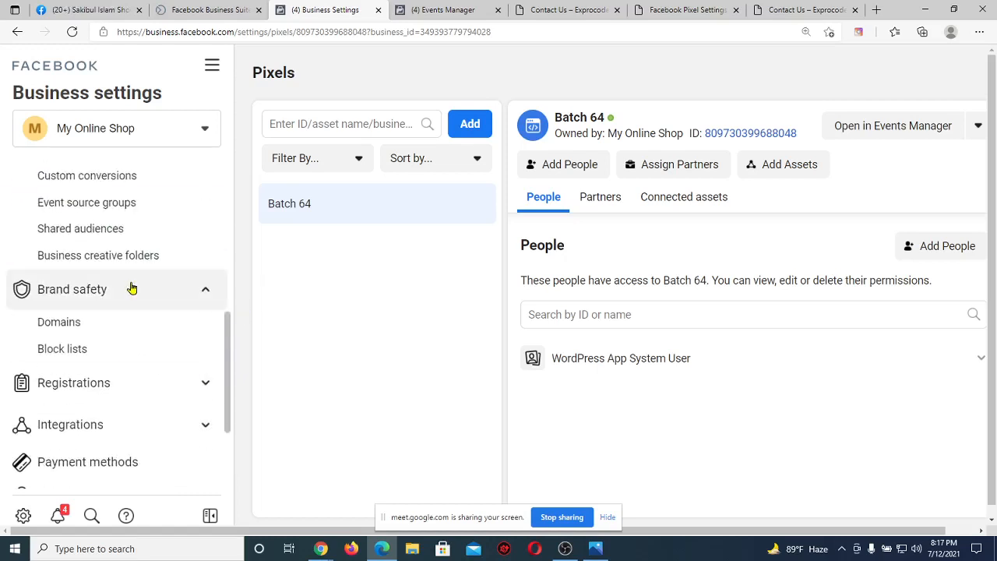
Try adding the domain exprocoderit.com, then cancel after the already-verified-by-another-business error.
{"action": "left_click", "coordinate": [104, 325]}
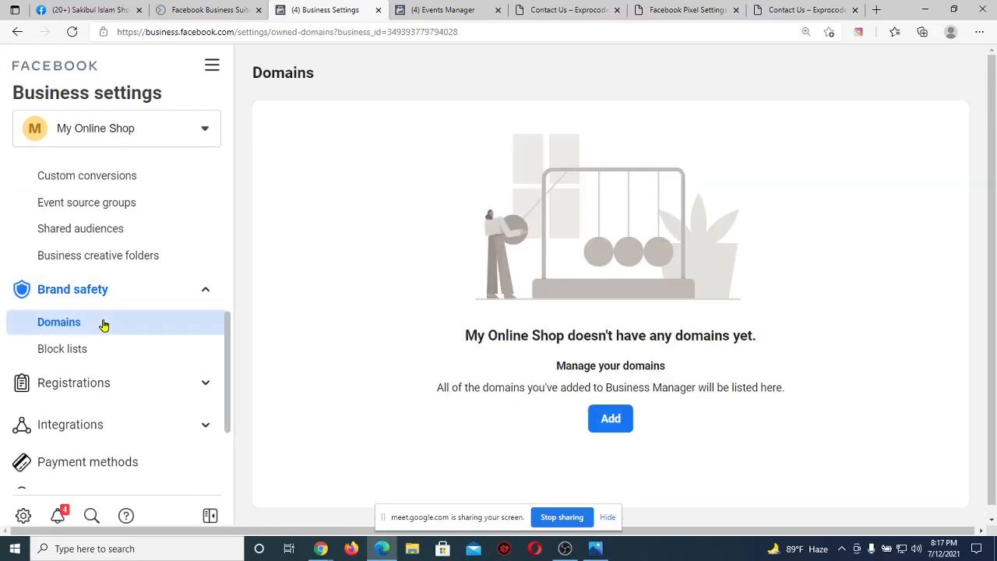
{"action": "left_click", "coordinate": [612, 418]}
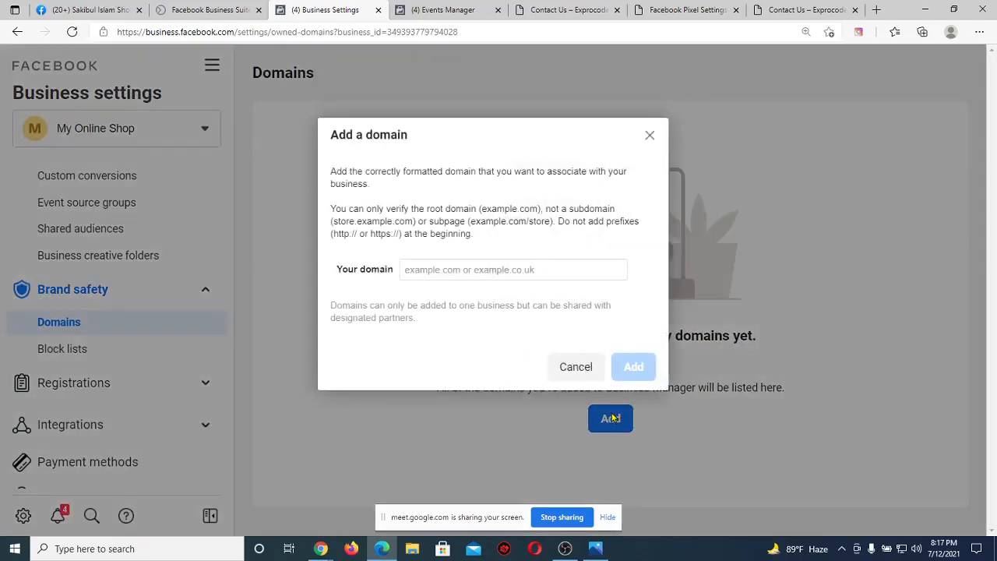
{"action": "left_click", "coordinate": [484, 265]}
{"action": "type", "text": "ex"}
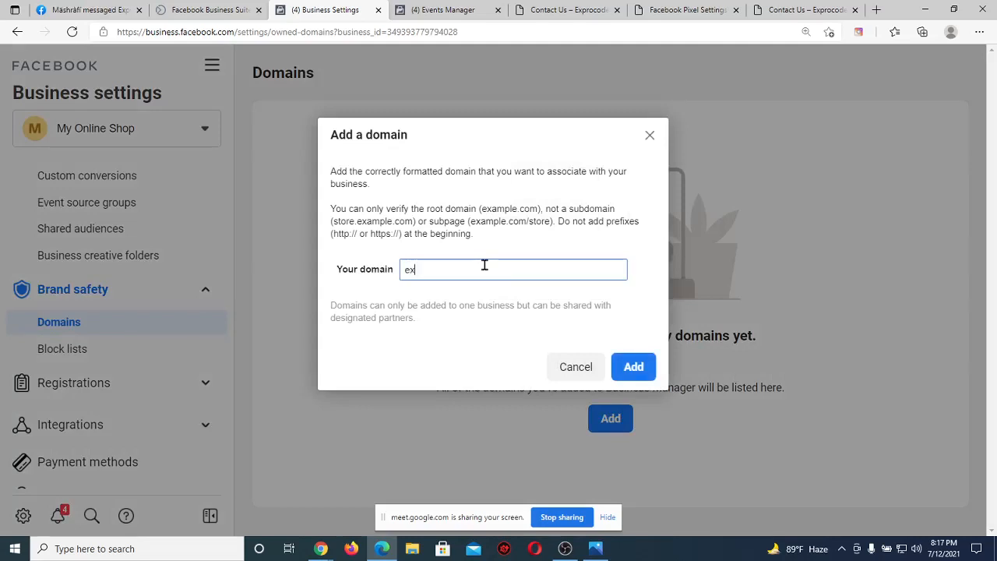
{"action": "type", "text": "procoderit"}
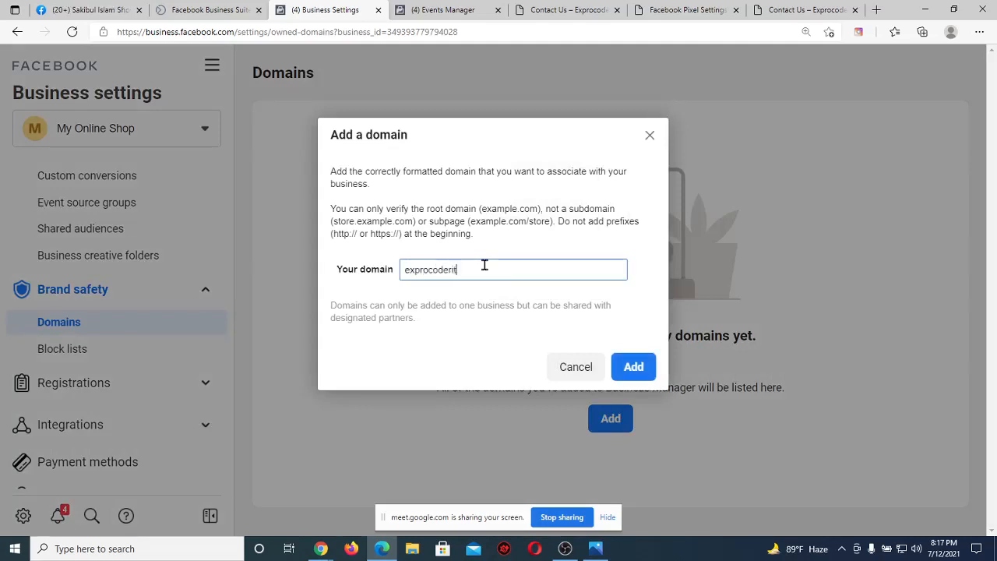
{"action": "type", "text": ".com"}
{"action": "left_click", "coordinate": [632, 365]}
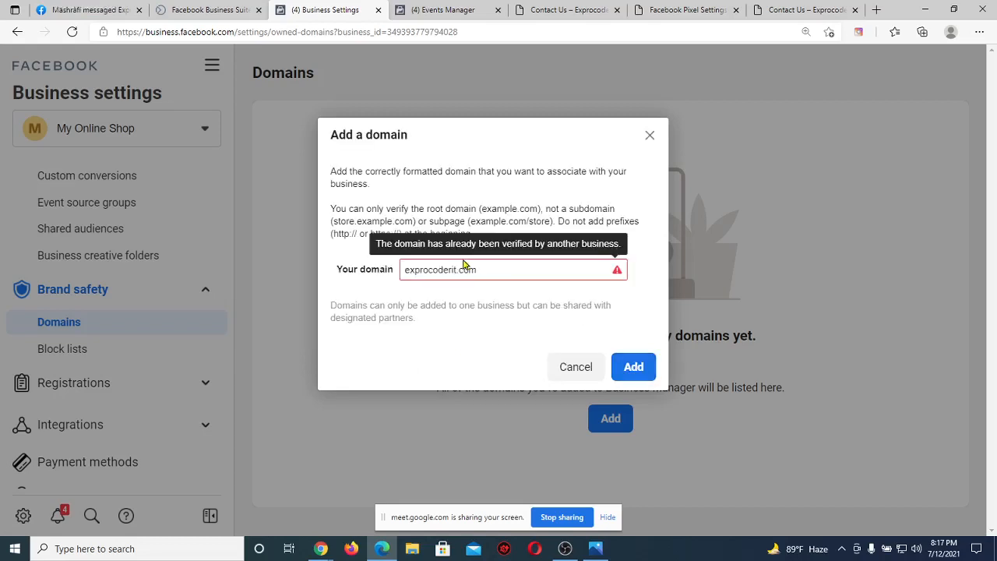
{"action": "left_click", "coordinate": [491, 267]}
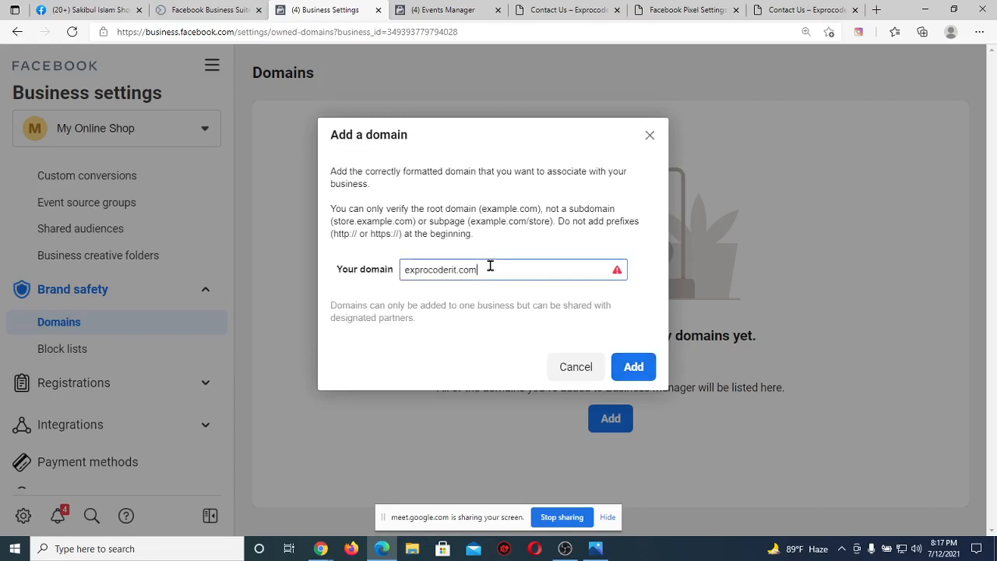
{"action": "left_click", "coordinate": [651, 137]}
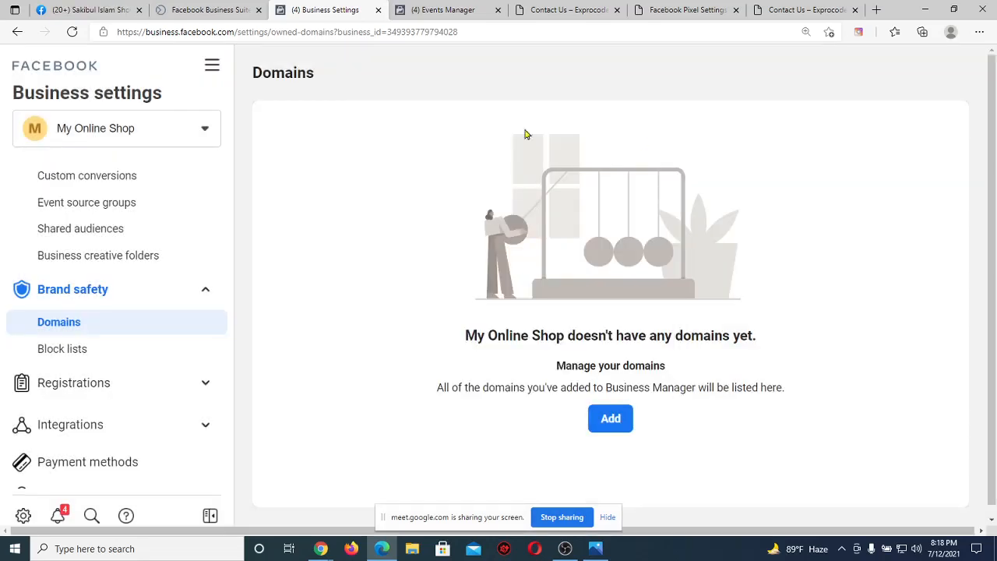
Switch to the My shop bd business and admit the waiting participant into the Meet call.
{"action": "left_click", "coordinate": [166, 128]}
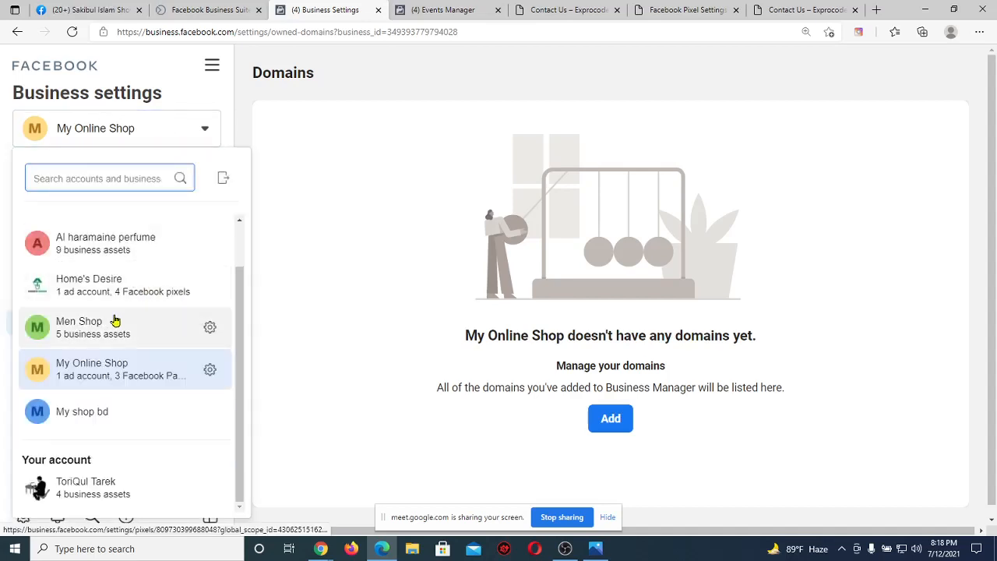
{"action": "left_click", "coordinate": [101, 413]}
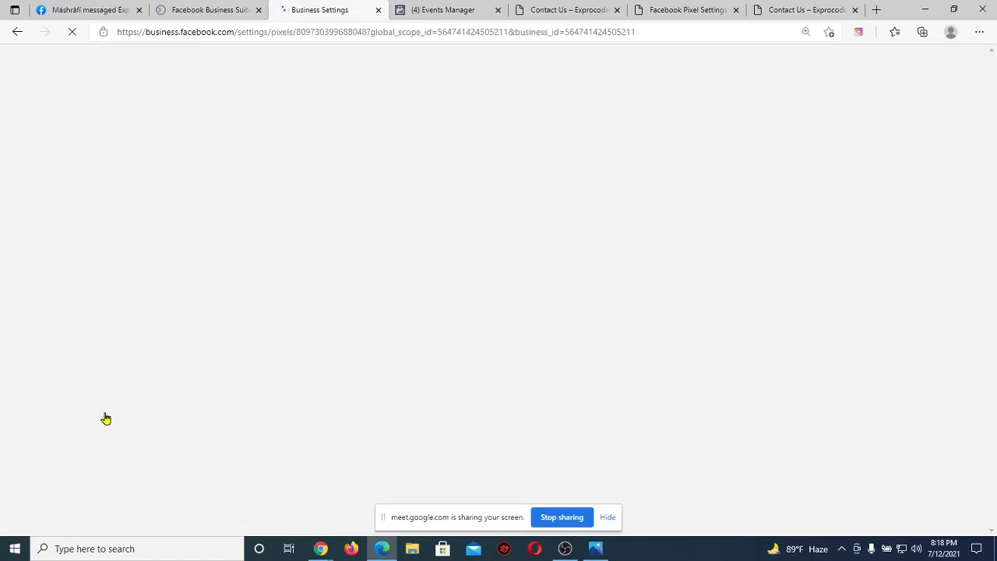
{"action": "left_click", "coordinate": [321, 548]}
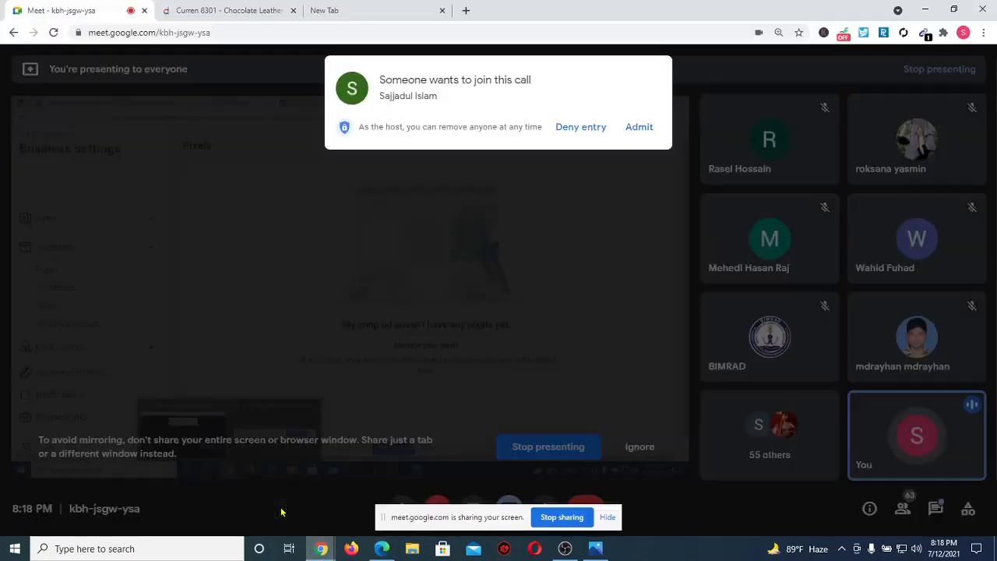
{"action": "left_click", "coordinate": [641, 127]}
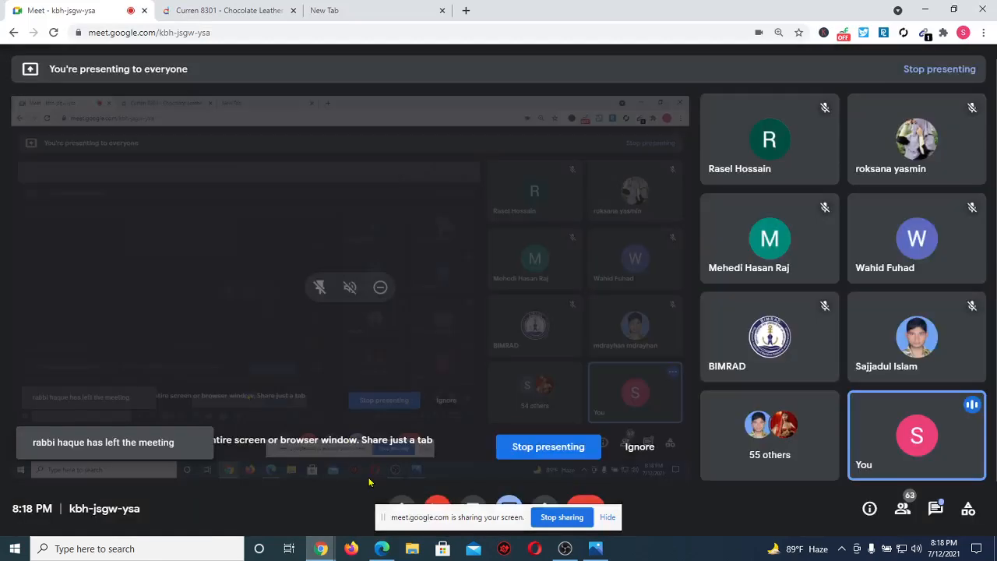
{"action": "left_click", "coordinate": [381, 548]}
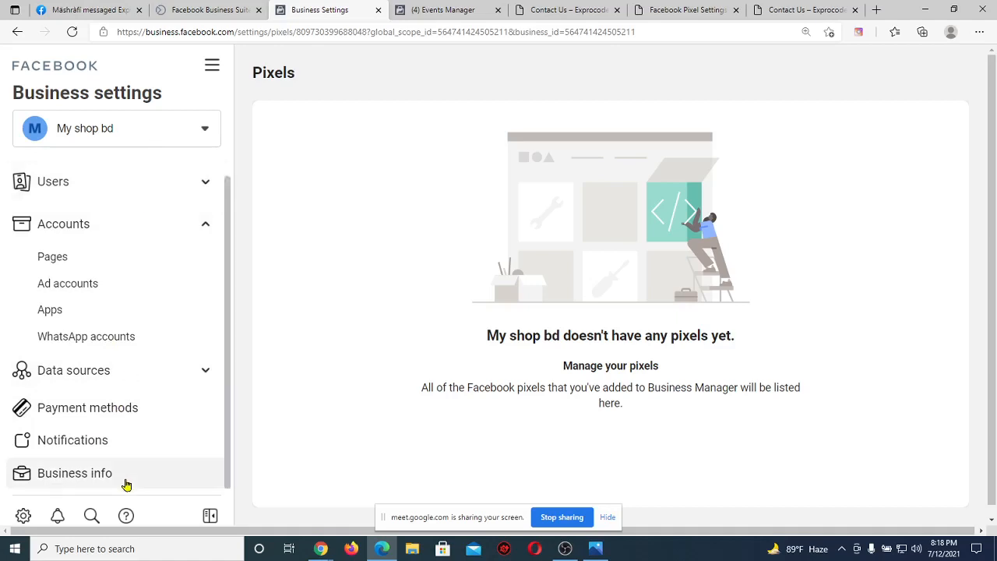
Switch back to My Online Shop, then to Men Shop, and expand Brand safety.
{"action": "left_click", "coordinate": [190, 124]}
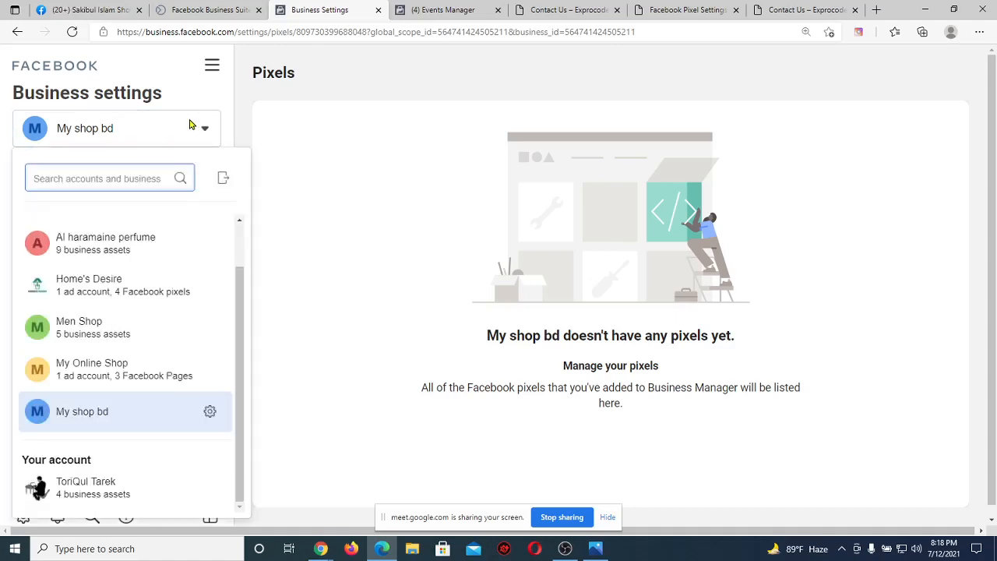
{"action": "left_click", "coordinate": [113, 370]}
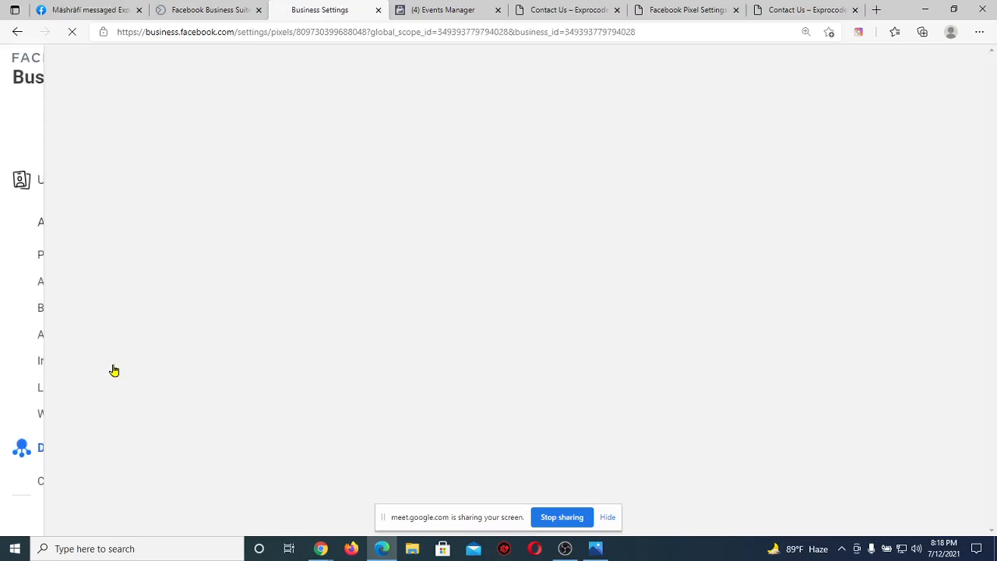
{"action": "scroll", "coordinate": [140, 318], "scroll_direction": "down", "scroll_amount": 5}
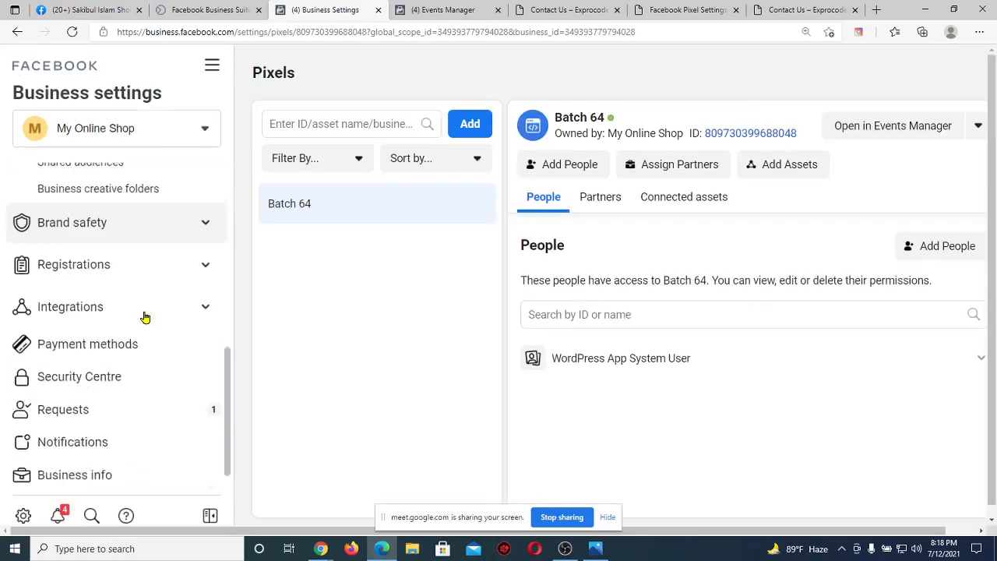
{"action": "left_click", "coordinate": [162, 131]}
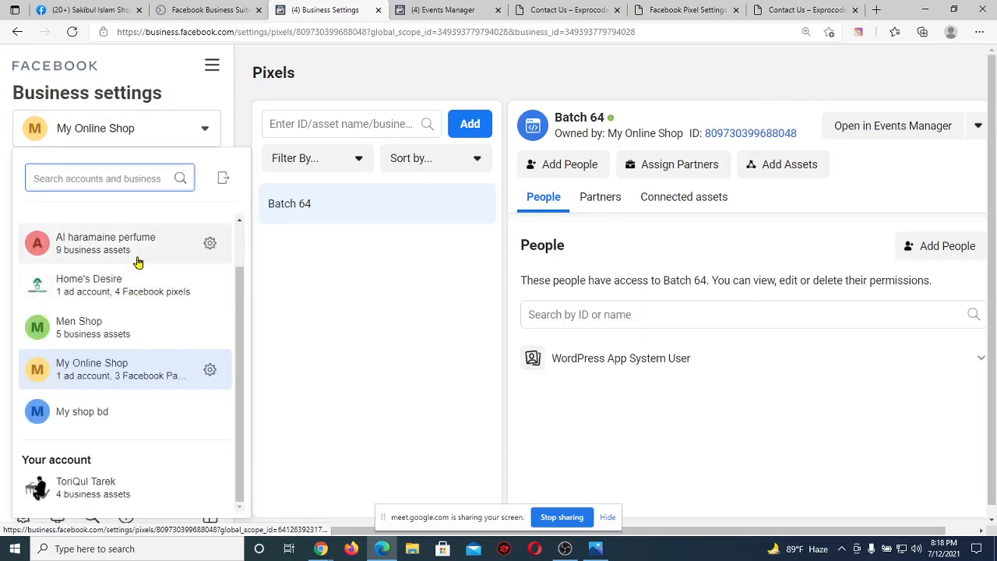
{"action": "left_click", "coordinate": [119, 326]}
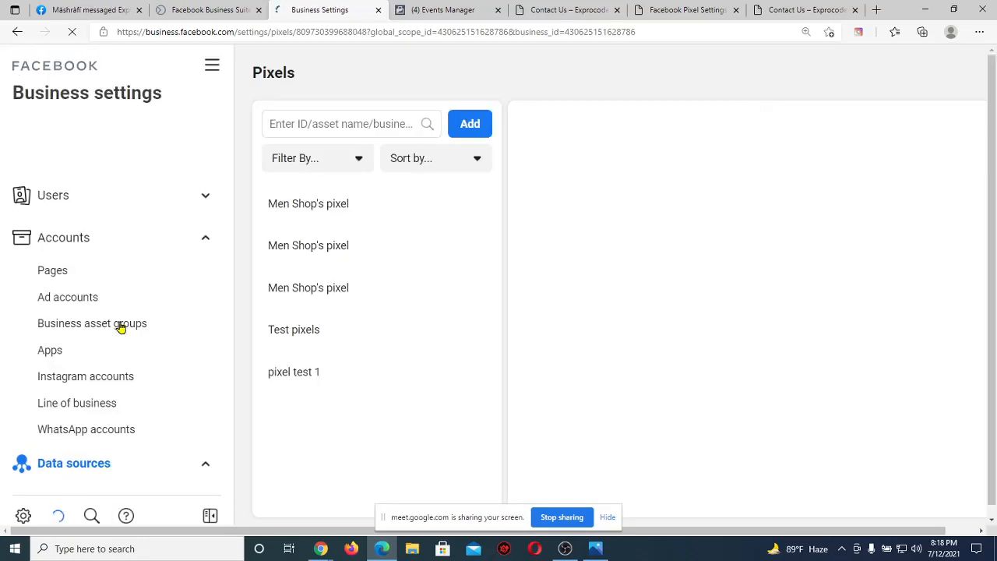
{"action": "scroll", "coordinate": [133, 336], "scroll_direction": "down", "scroll_amount": 2}
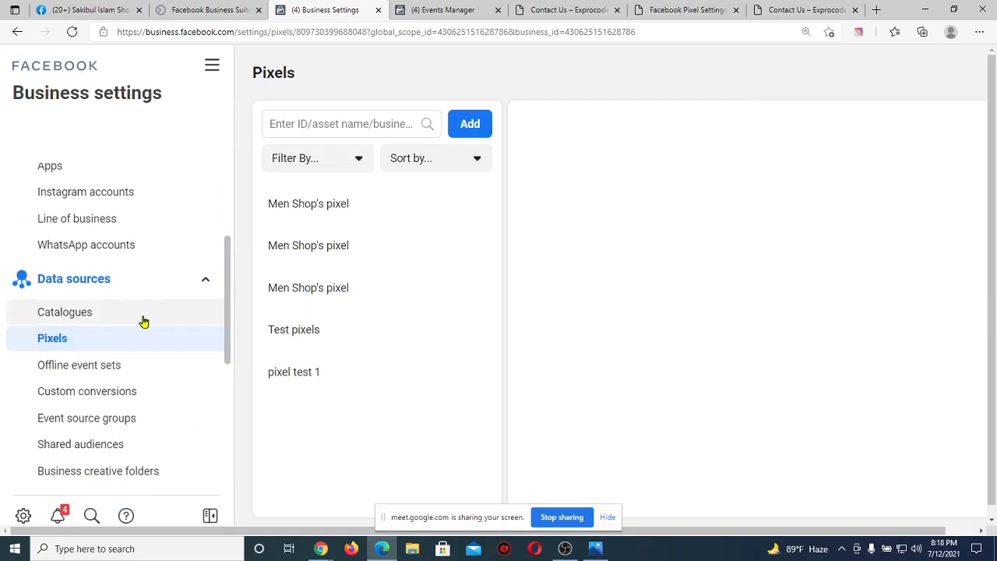
{"action": "scroll", "coordinate": [143, 323], "scroll_direction": "down", "scroll_amount": 2}
{"action": "left_click", "coordinate": [134, 334]}
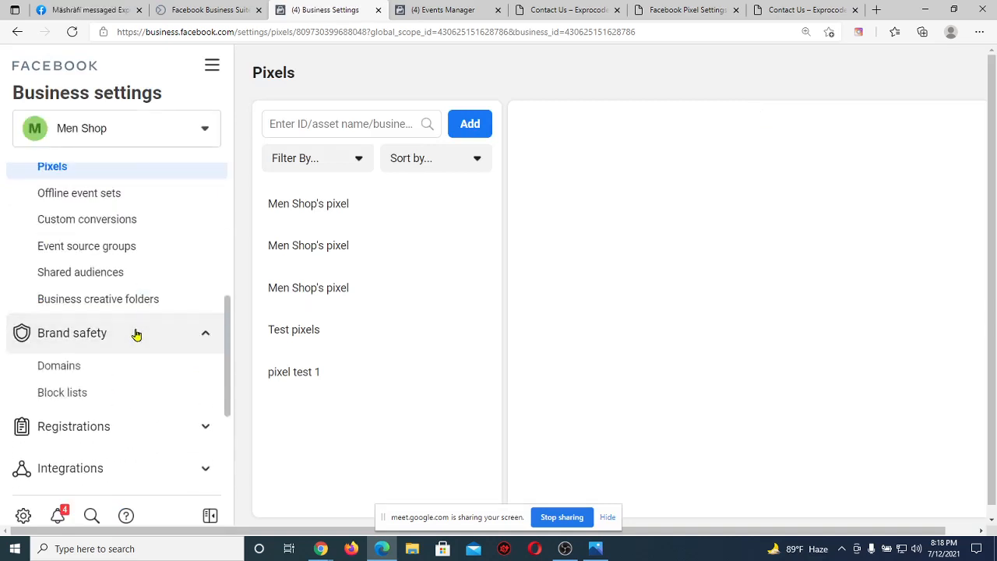
Look at Men Shop's Domains page, then switch to the Al haramaine perfume business.
{"action": "left_click", "coordinate": [113, 366]}
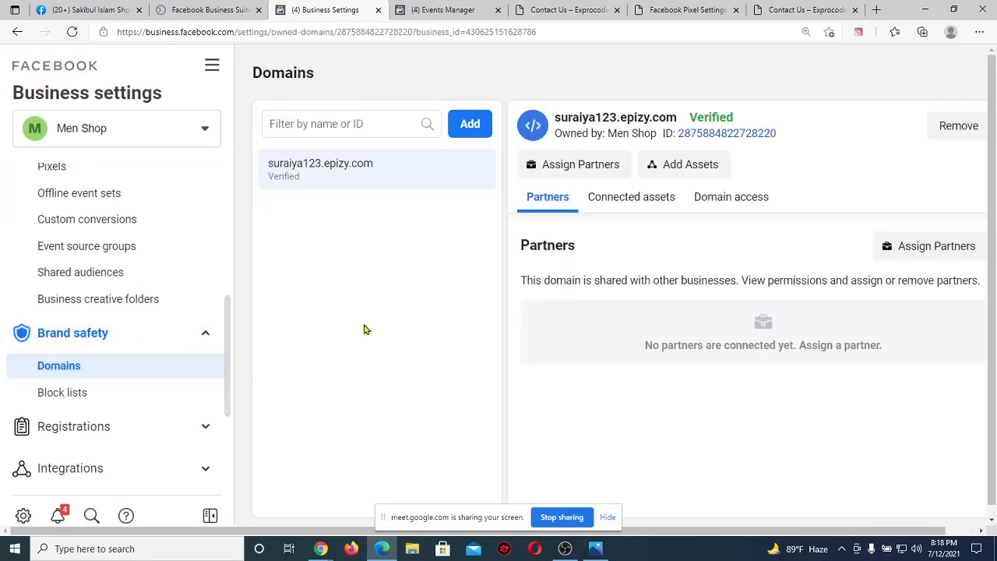
{"action": "scroll", "coordinate": [159, 337], "scroll_direction": "down", "scroll_amount": 1}
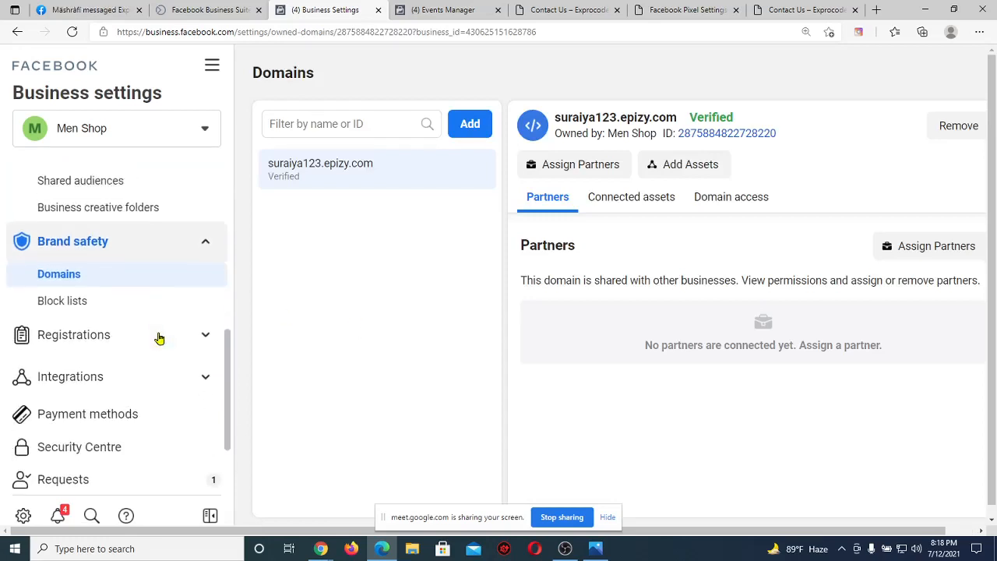
{"action": "scroll", "coordinate": [142, 314], "scroll_direction": "up", "scroll_amount": 5}
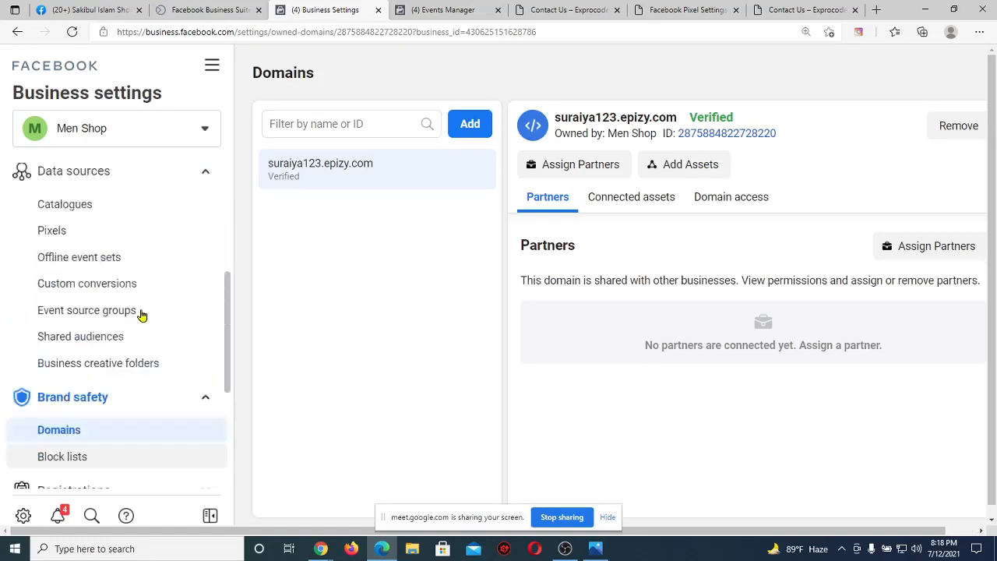
{"action": "left_click", "coordinate": [175, 145]}
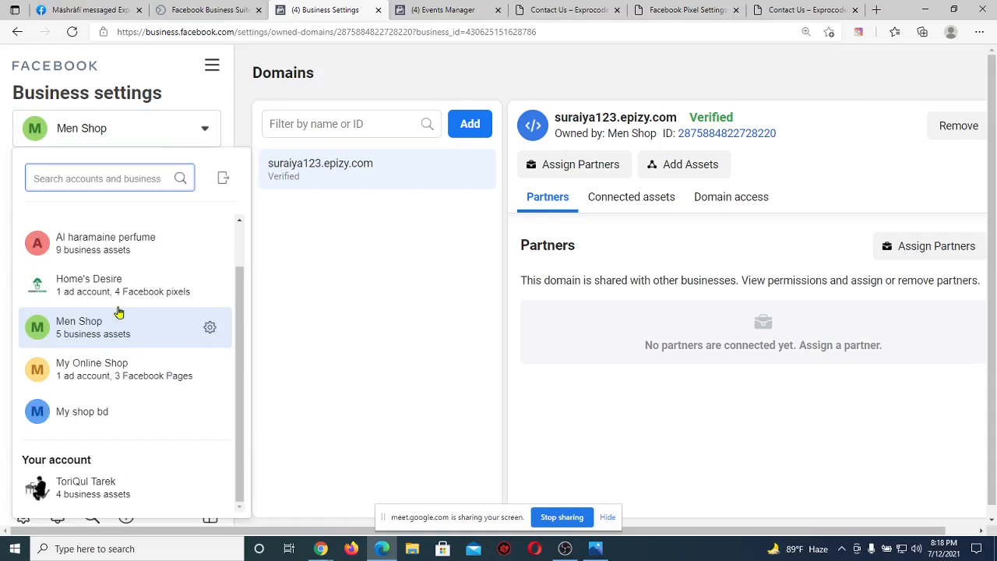
{"action": "scroll", "coordinate": [102, 372], "scroll_direction": "down", "scroll_amount": 1}
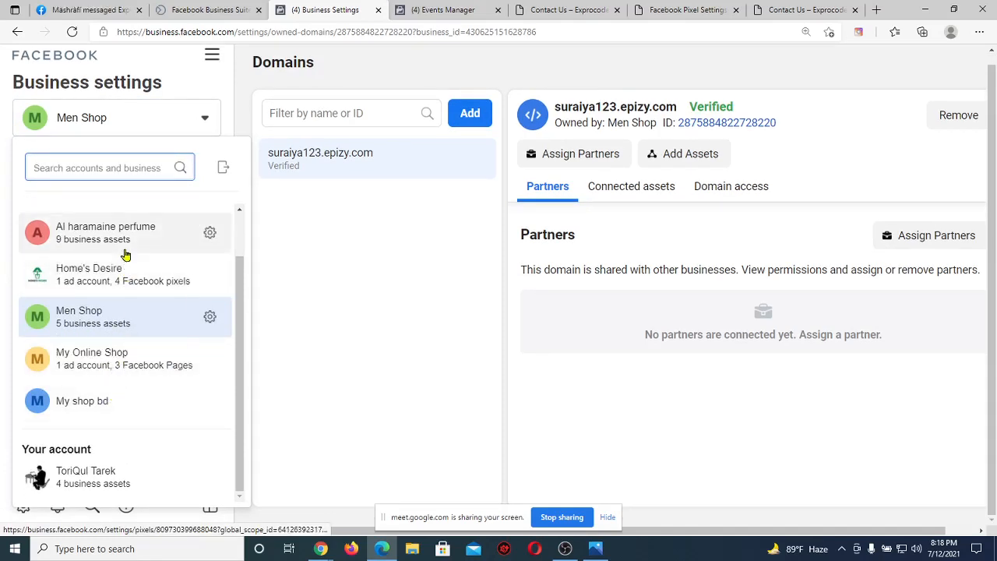
{"action": "left_click", "coordinate": [131, 243]}
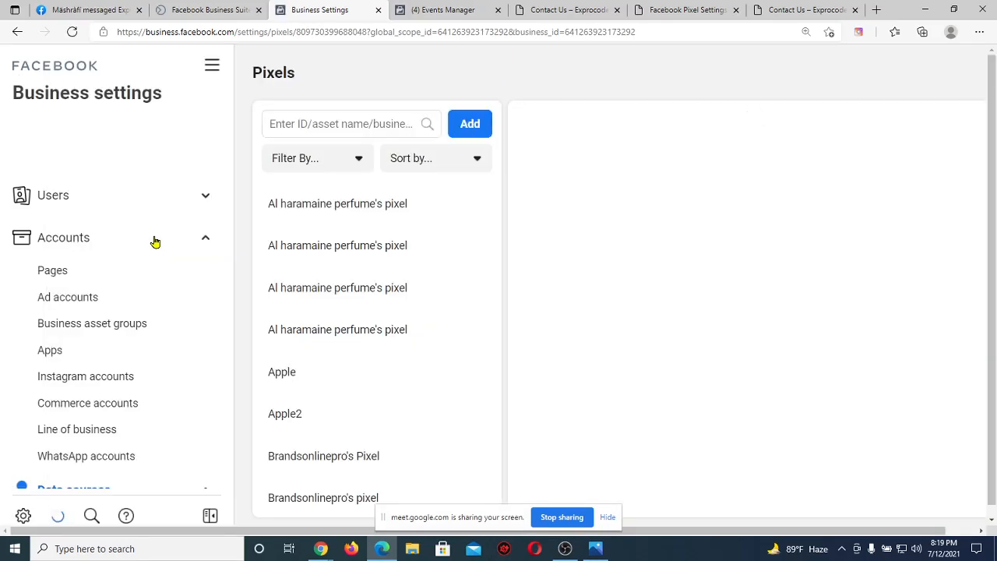
Open Al haramaine perfume's Domains list, showing the unverified buyandsell.infinityfreeapp.com.
{"action": "scroll", "coordinate": [205, 344], "scroll_direction": "down", "scroll_amount": 2}
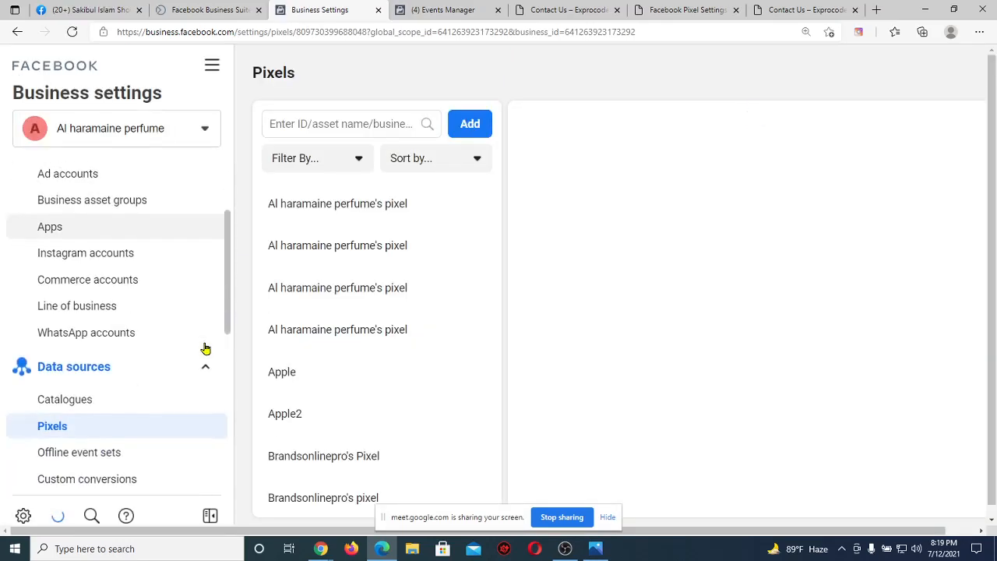
{"action": "scroll", "coordinate": [118, 403], "scroll_direction": "down", "scroll_amount": 3}
{"action": "left_click", "coordinate": [111, 408]}
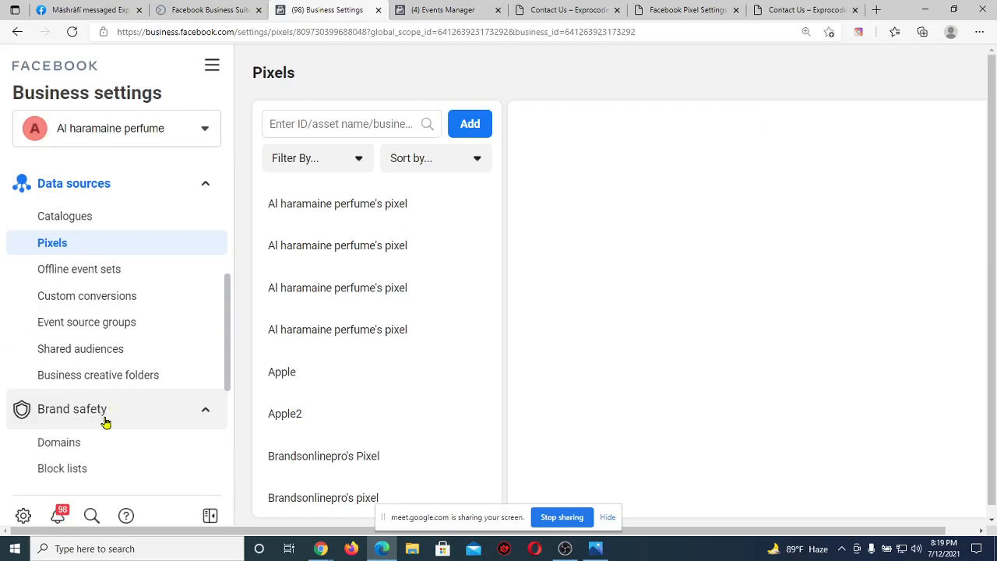
{"action": "left_click", "coordinate": [91, 448]}
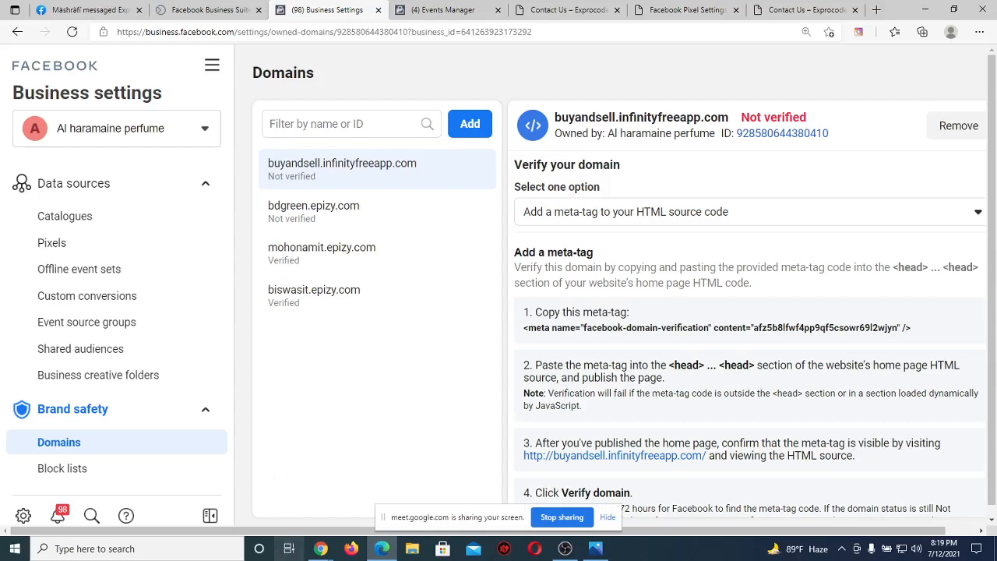
Check the Google Meet call, then come back and switch to Events Manager.
{"action": "mouse_move", "coordinate": [309, 537]}
{"action": "left_click", "coordinate": [265, 494]}
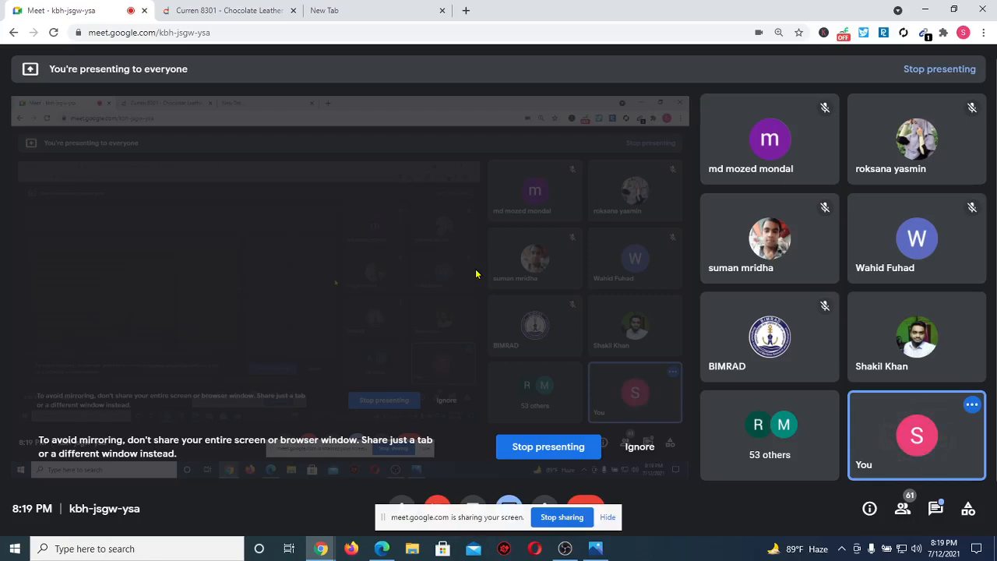
{"action": "left_click", "coordinate": [382, 548]}
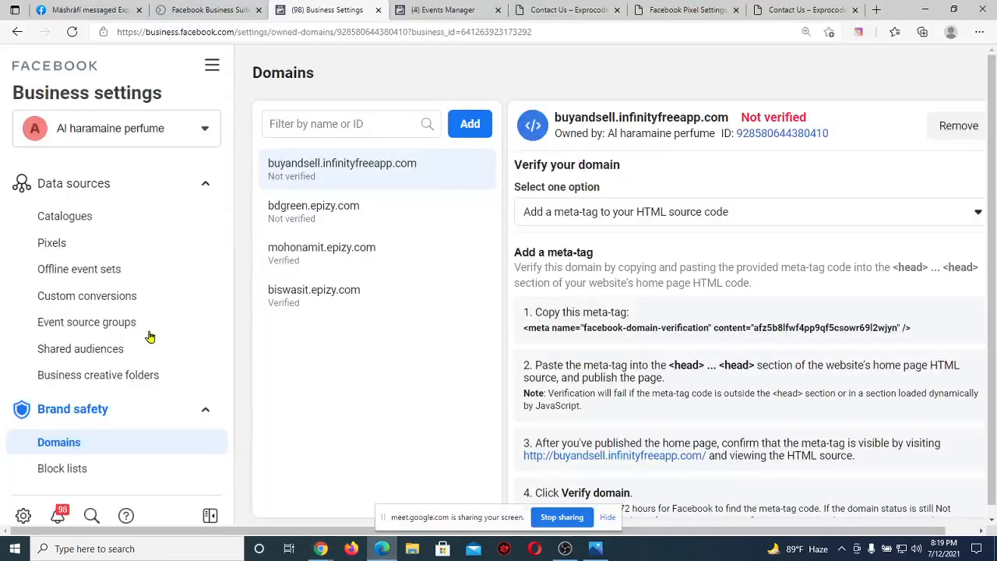
{"action": "scroll", "coordinate": [163, 285], "scroll_direction": "up", "scroll_amount": 4}
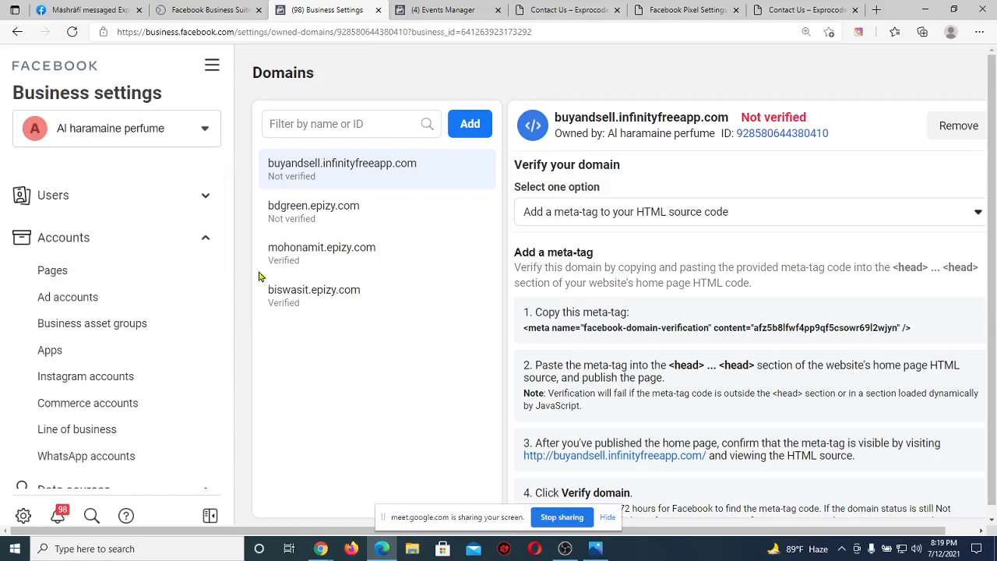
{"action": "left_click", "coordinate": [444, 9]}
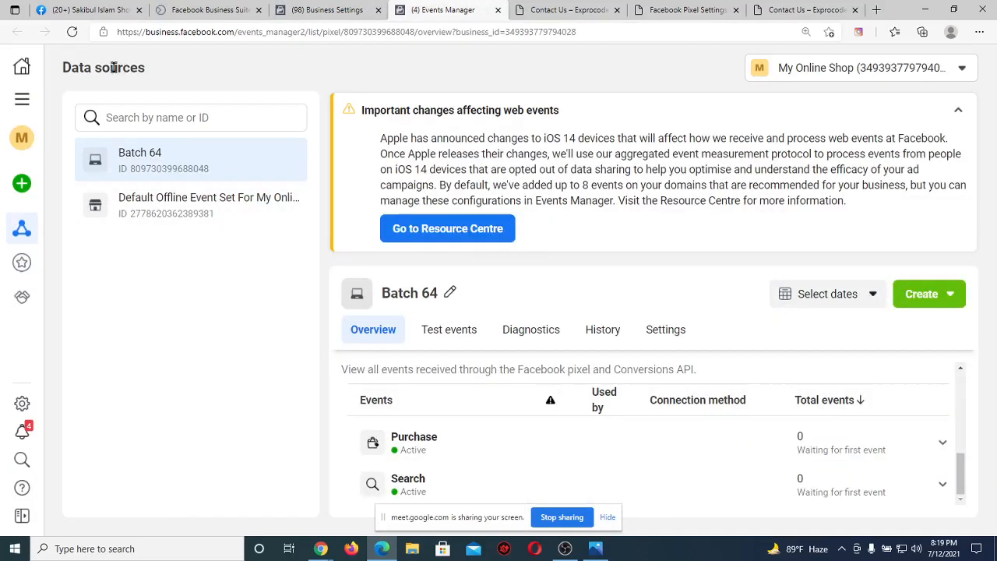
Reload the Batch 64 pixel overview and check Purchase and Search at 0 events, then return to Business Settings.
{"action": "left_click", "coordinate": [72, 32]}
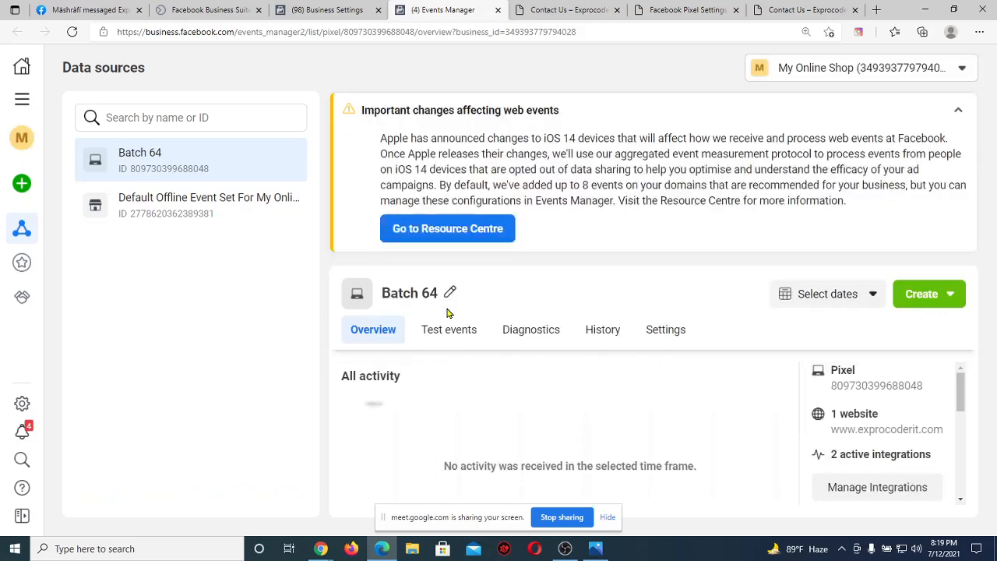
{"action": "scroll", "coordinate": [522, 383], "scroll_direction": "down", "scroll_amount": 5}
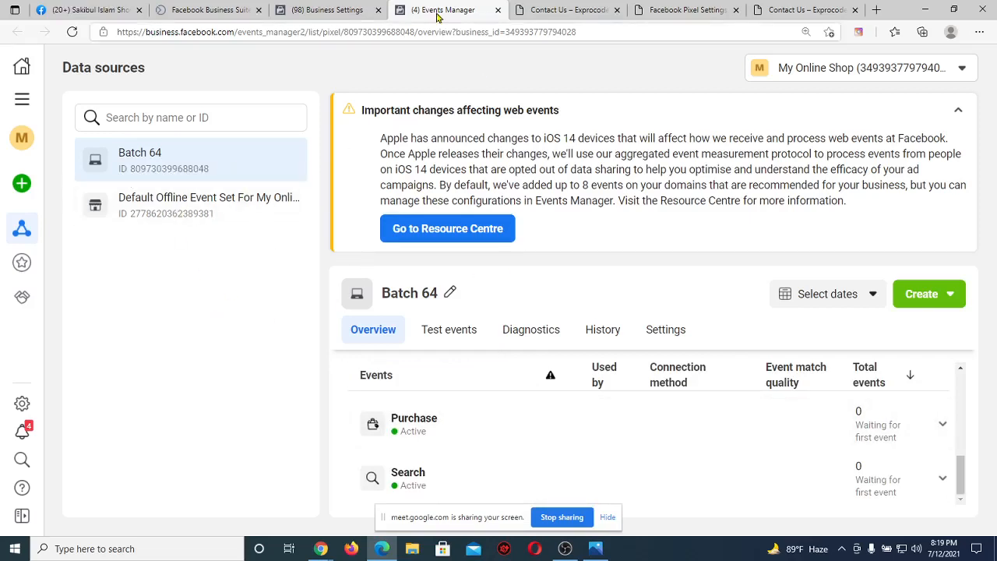
{"action": "left_click", "coordinate": [327, 10]}
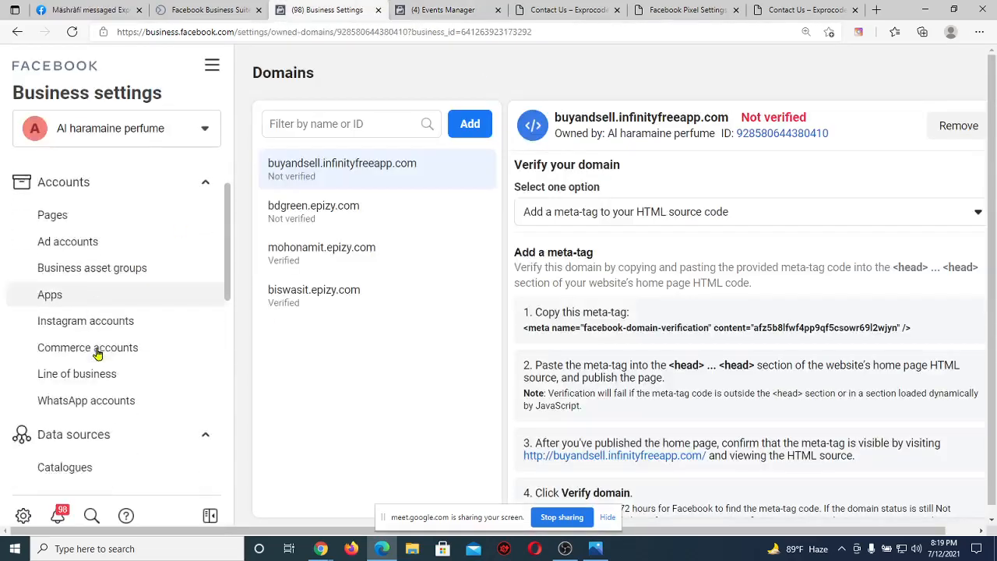
Switch to the My Online Shop business and open its empty Catalogues page.
{"action": "scroll", "coordinate": [97, 355], "scroll_direction": "down", "scroll_amount": 2}
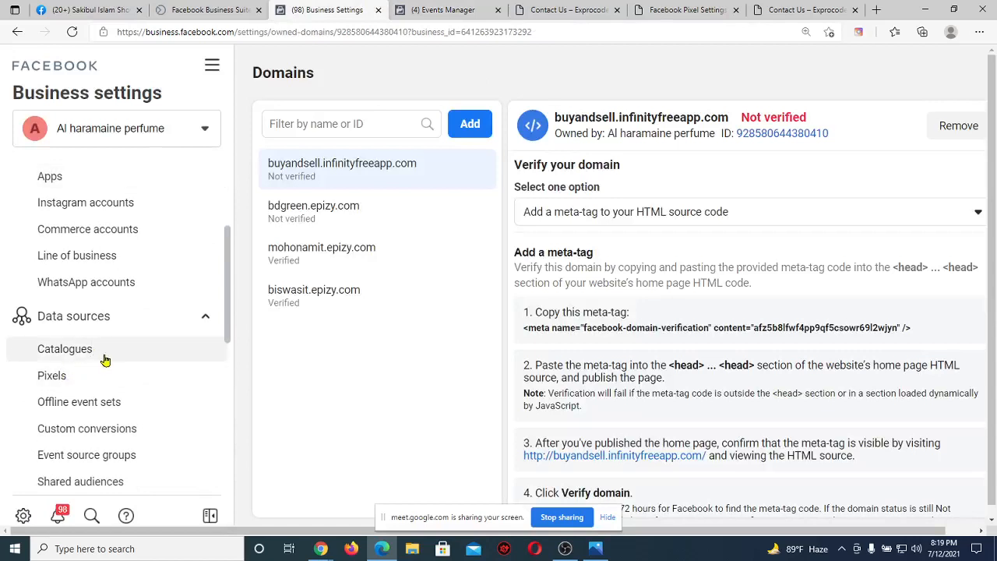
{"action": "left_click", "coordinate": [101, 352]}
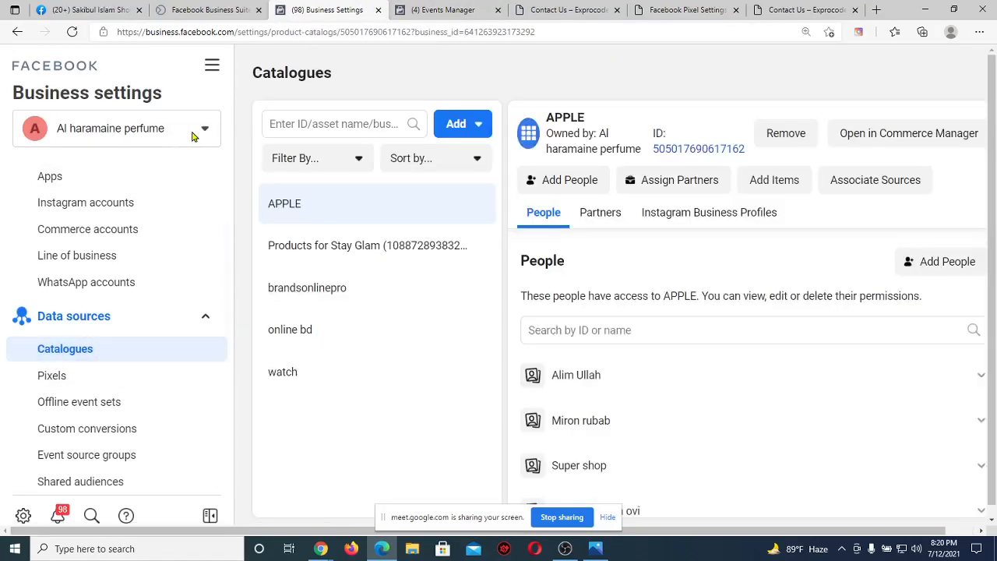
{"action": "left_click", "coordinate": [196, 133]}
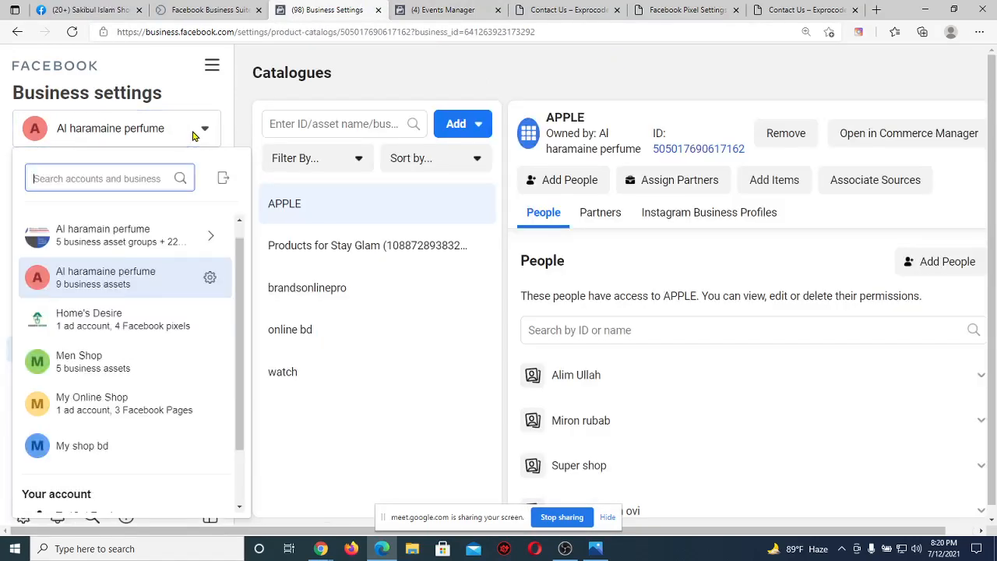
{"action": "left_click", "coordinate": [117, 406]}
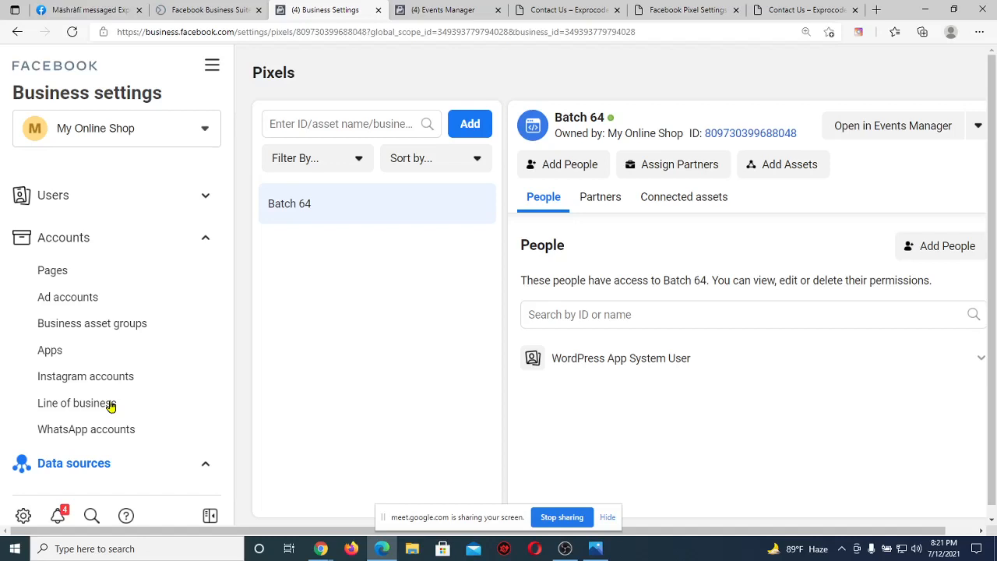
{"action": "scroll", "coordinate": [111, 405], "scroll_direction": "down", "scroll_amount": 3}
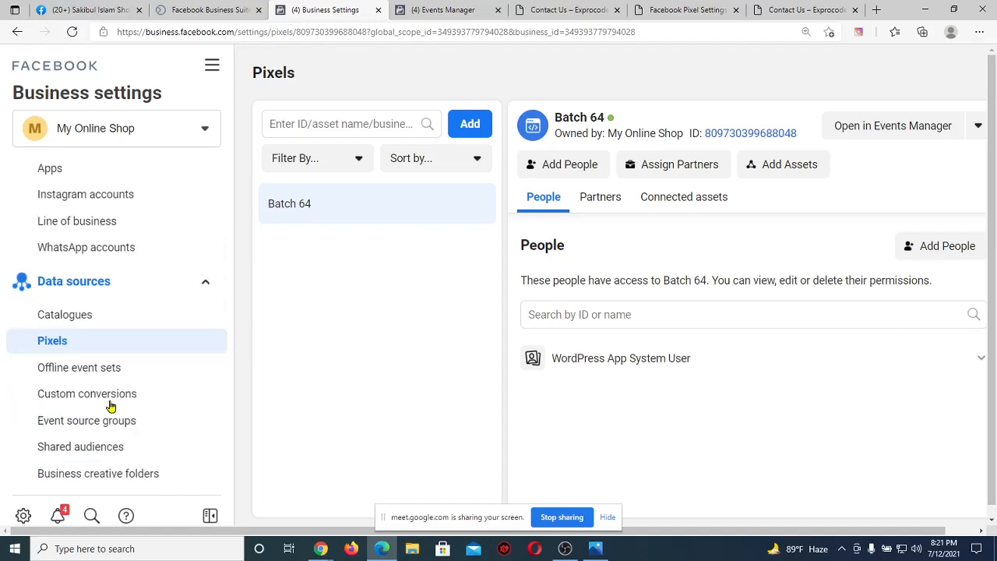
{"action": "left_click", "coordinate": [127, 327]}
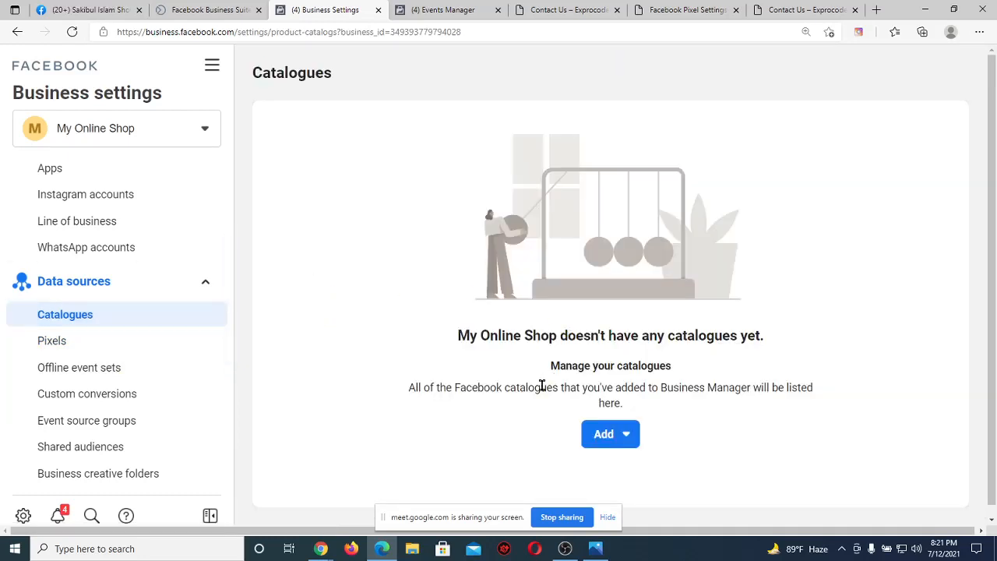
Create a new Products-type catalogue named 'Laptop'.
{"action": "left_click", "coordinate": [614, 443]}
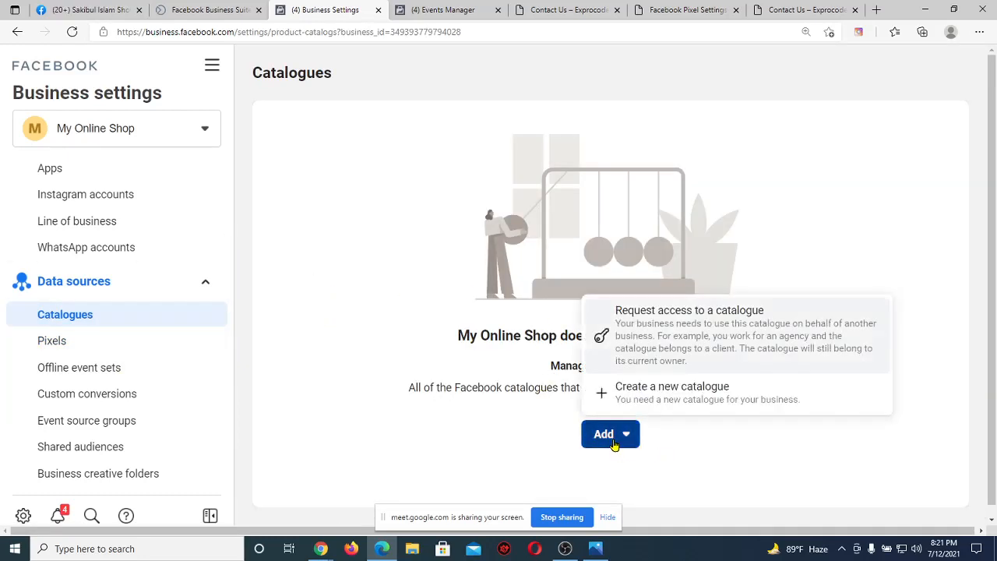
{"action": "left_click", "coordinate": [674, 400]}
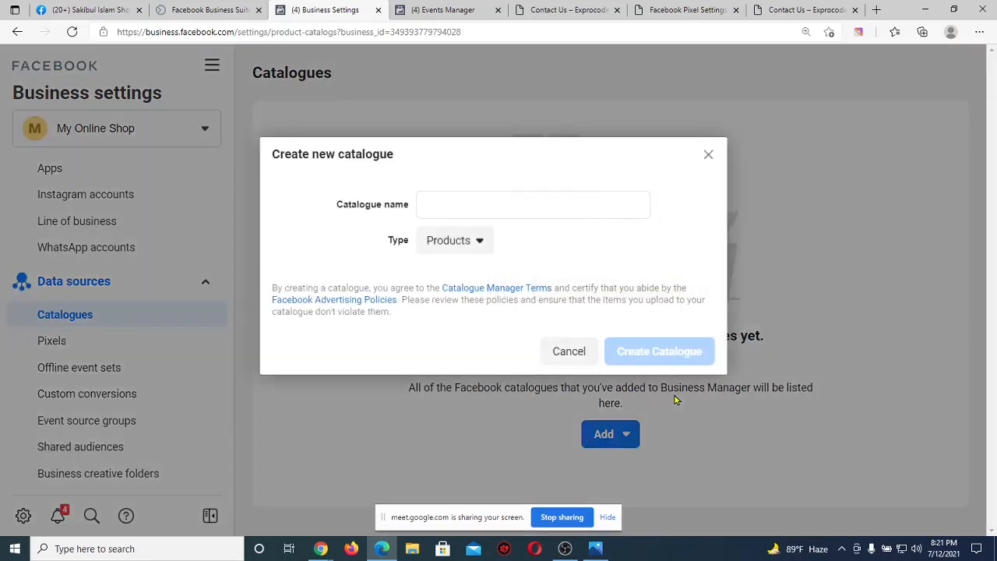
{"action": "left_click", "coordinate": [474, 200]}
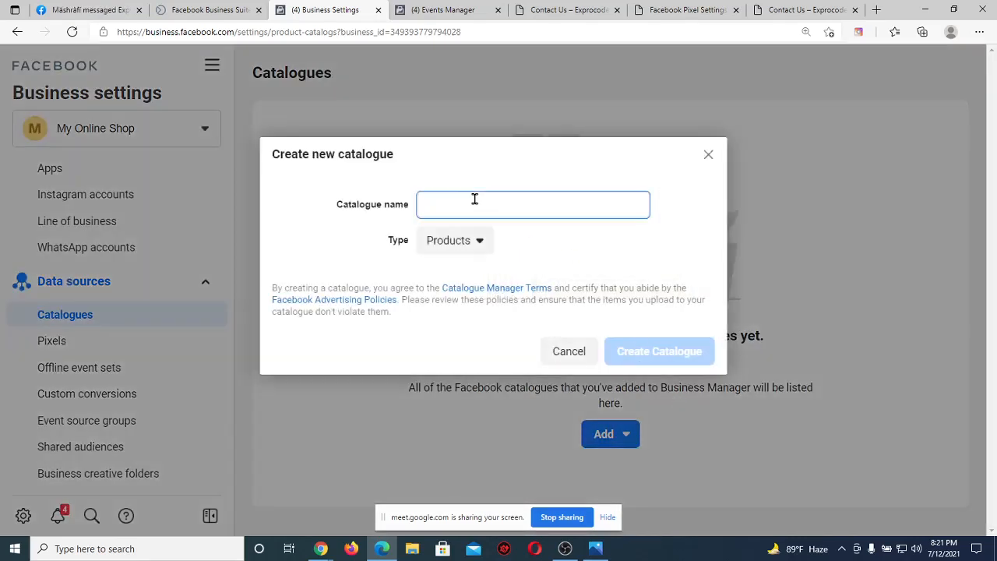
{"action": "type", "text": "Laptop"}
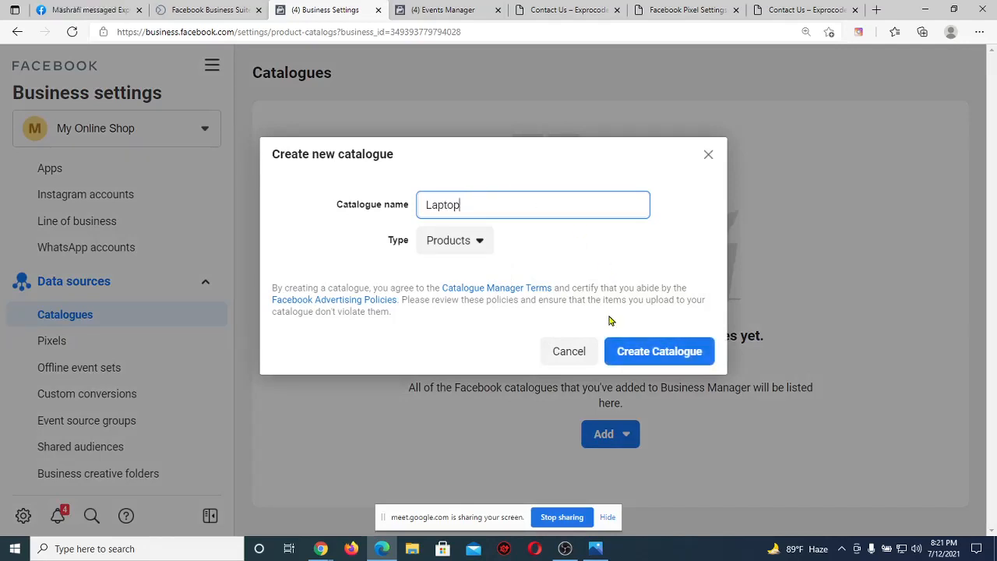
{"action": "left_click", "coordinate": [637, 352]}
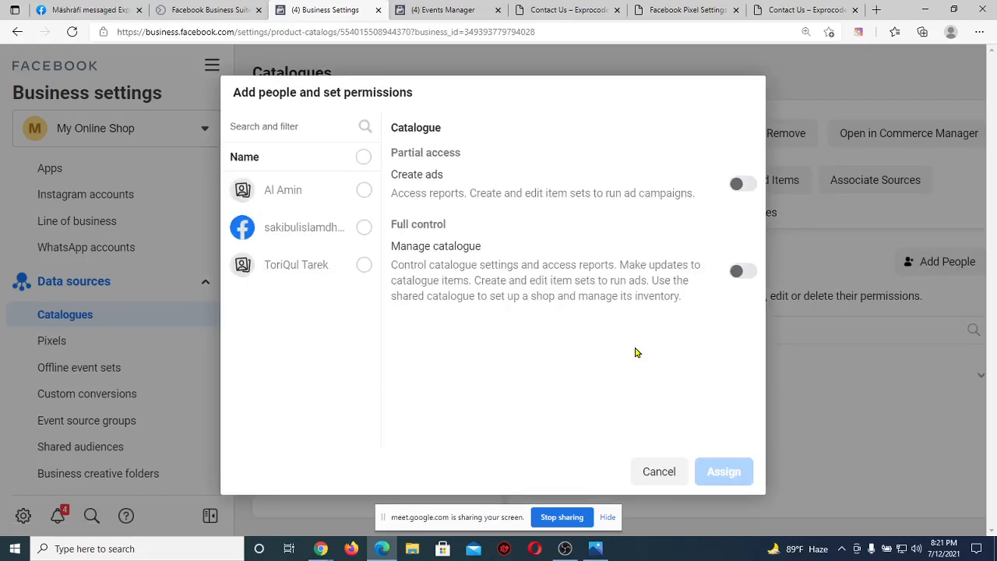
Assign one person full control of the Laptop catalogue, leaving the extra person out.
{"action": "left_click", "coordinate": [365, 267]}
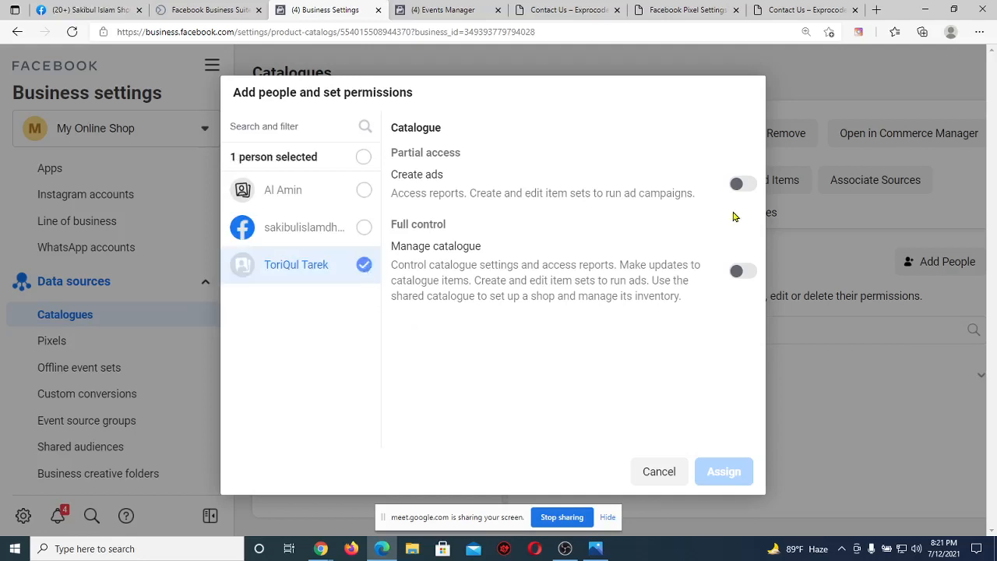
{"action": "left_click", "coordinate": [746, 185]}
{"action": "left_click", "coordinate": [752, 270]}
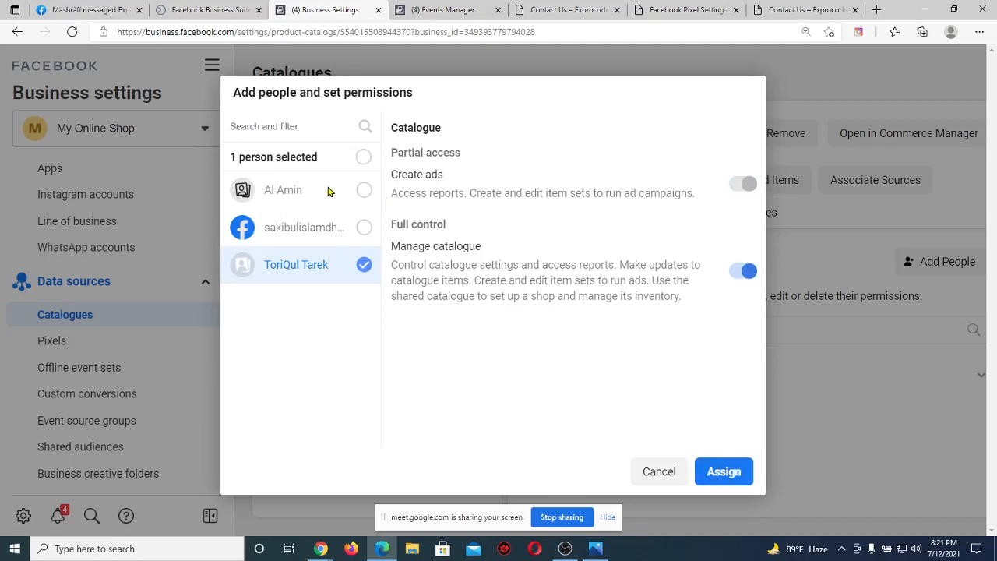
{"action": "left_click", "coordinate": [365, 191]}
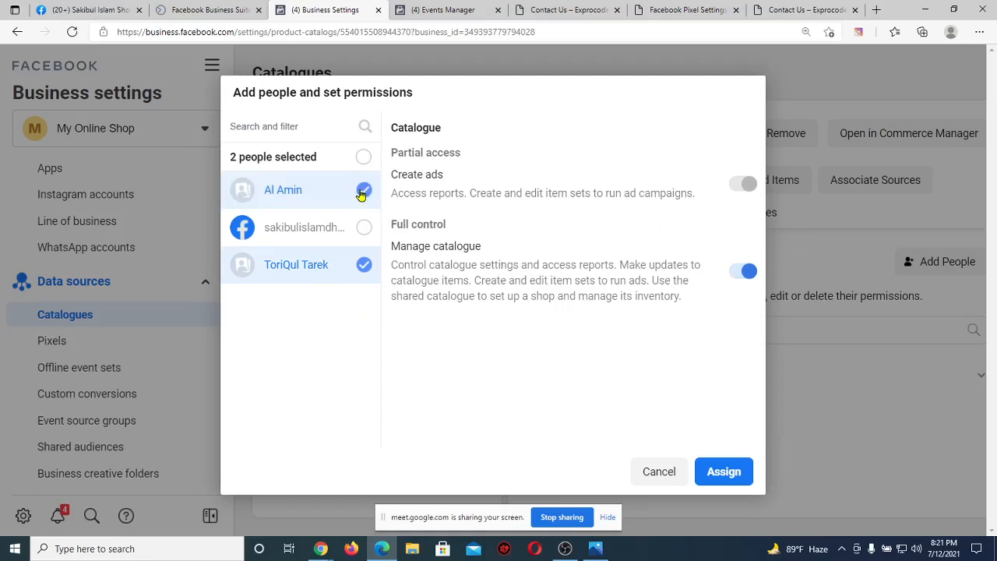
{"action": "left_click", "coordinate": [362, 192]}
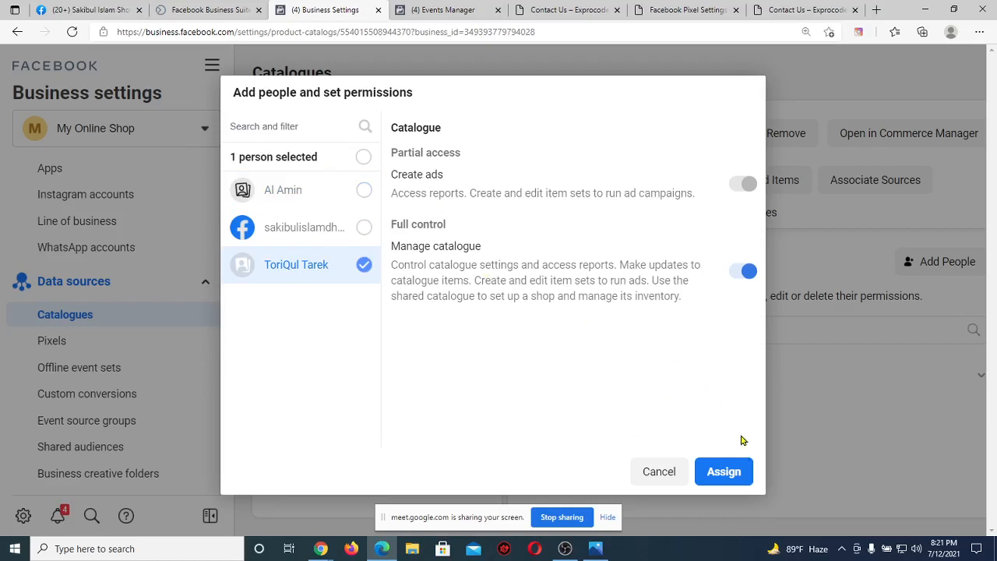
{"action": "left_click", "coordinate": [724, 472]}
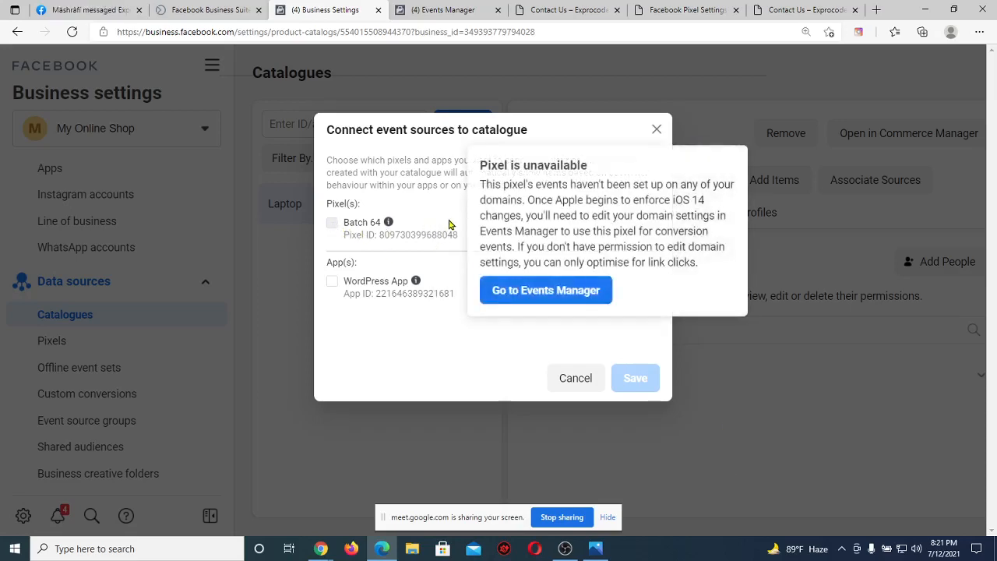
Skip connecting event sources, dismiss the confirmation, and open the catalogue's items in Commerce Manager.
{"action": "left_click", "coordinate": [654, 131]}
{"action": "left_click", "coordinate": [738, 196]}
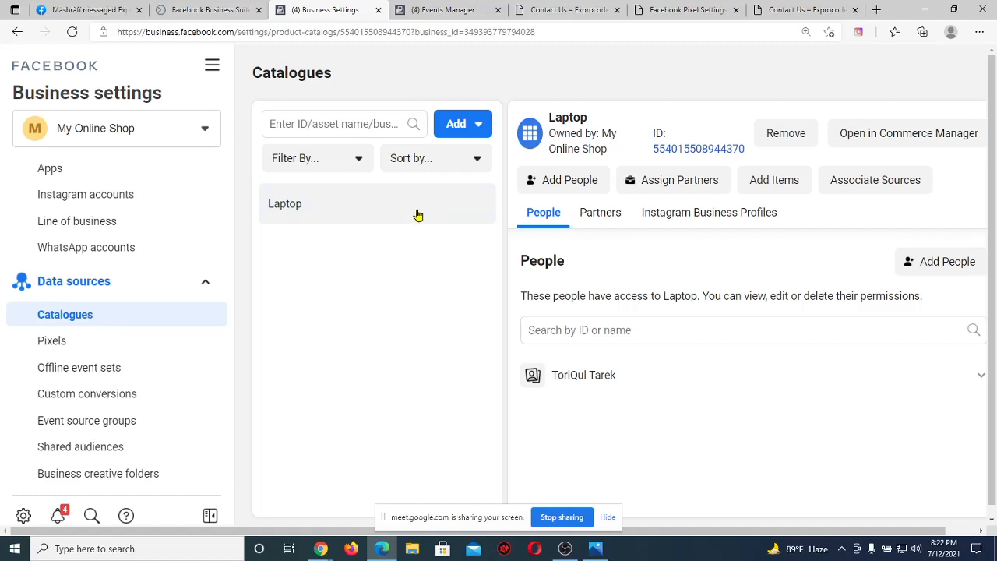
{"action": "left_click", "coordinate": [788, 190]}
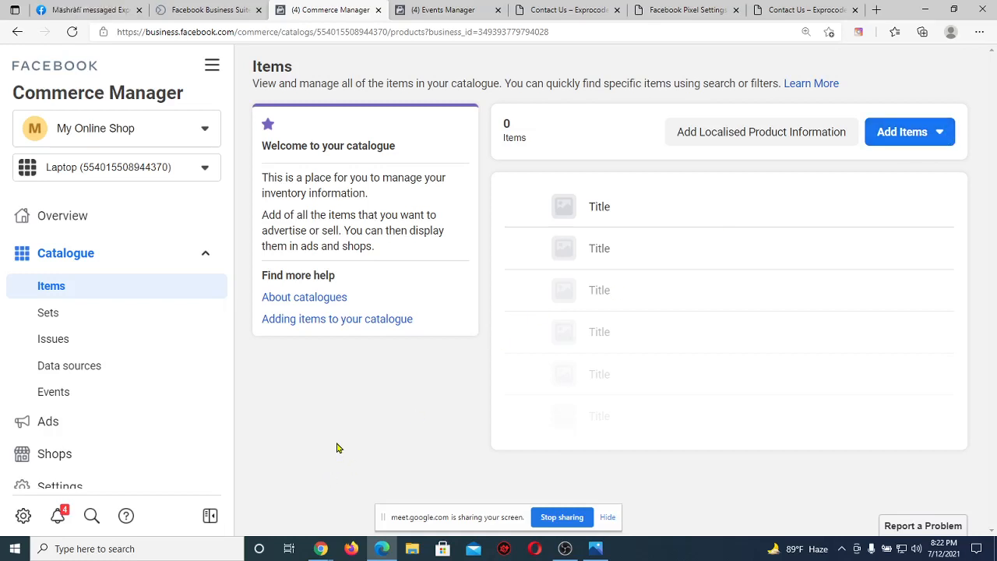
Check the Laptop catalogue's Issues, then open the Add One Item form from its Items list.
{"action": "left_click", "coordinate": [68, 346]}
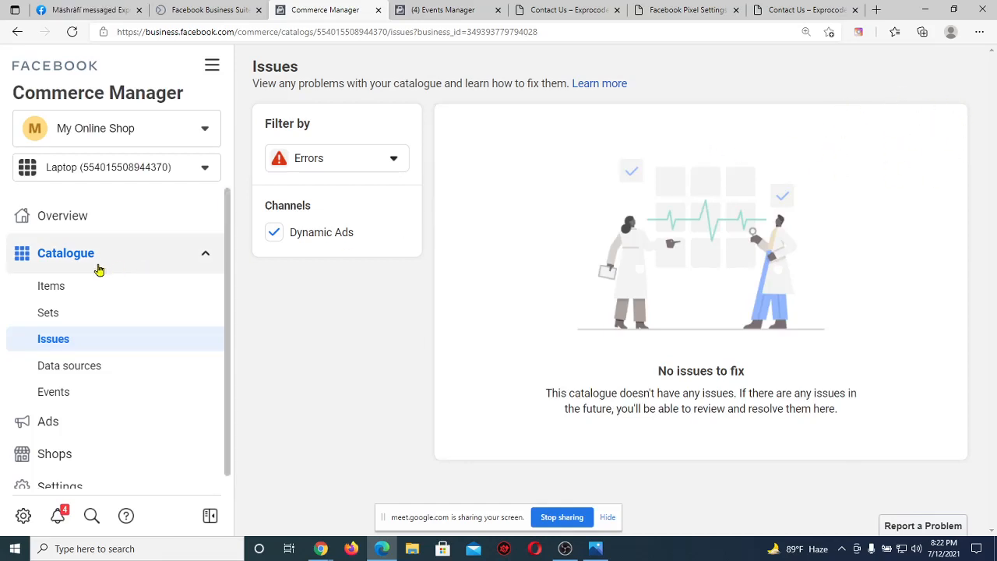
{"action": "left_click", "coordinate": [82, 292]}
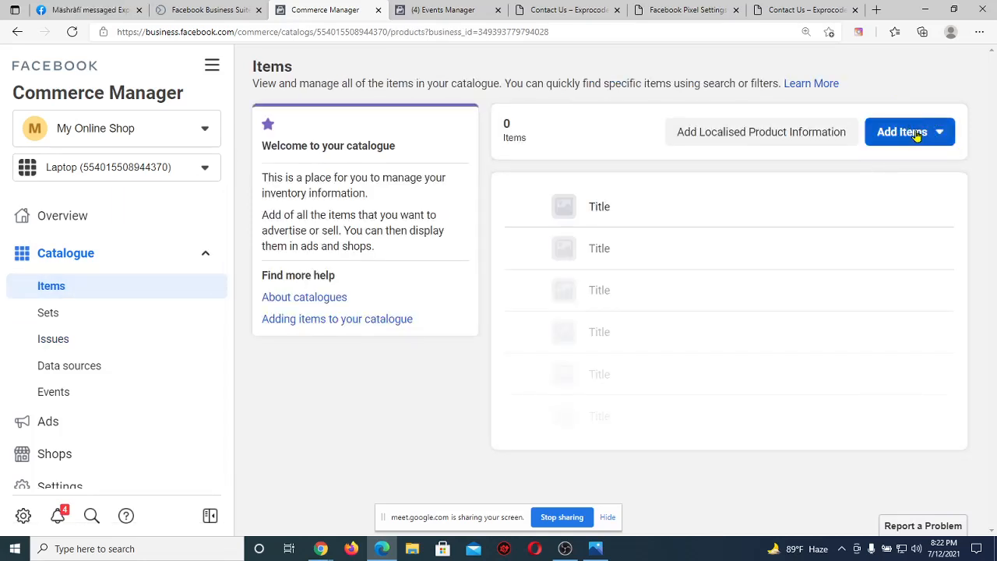
{"action": "left_click", "coordinate": [941, 136]}
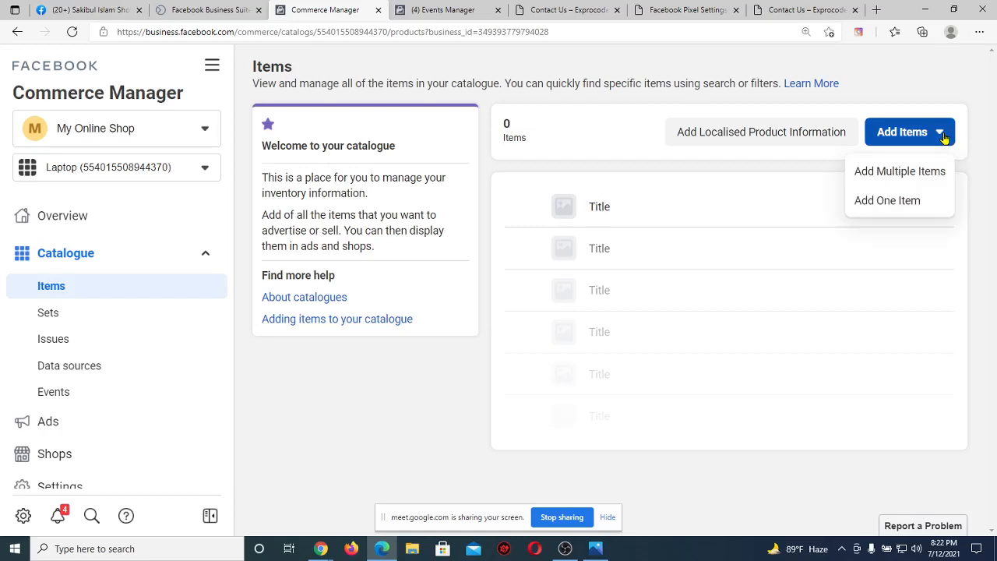
{"action": "left_click", "coordinate": [912, 207]}
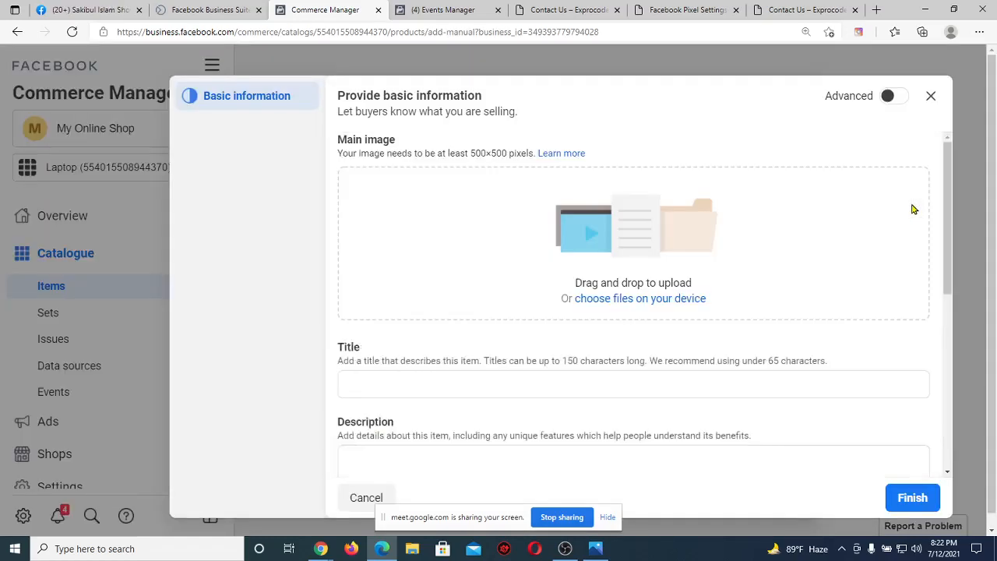
{"action": "scroll", "coordinate": [623, 183], "scroll_direction": "down", "scroll_amount": 5}
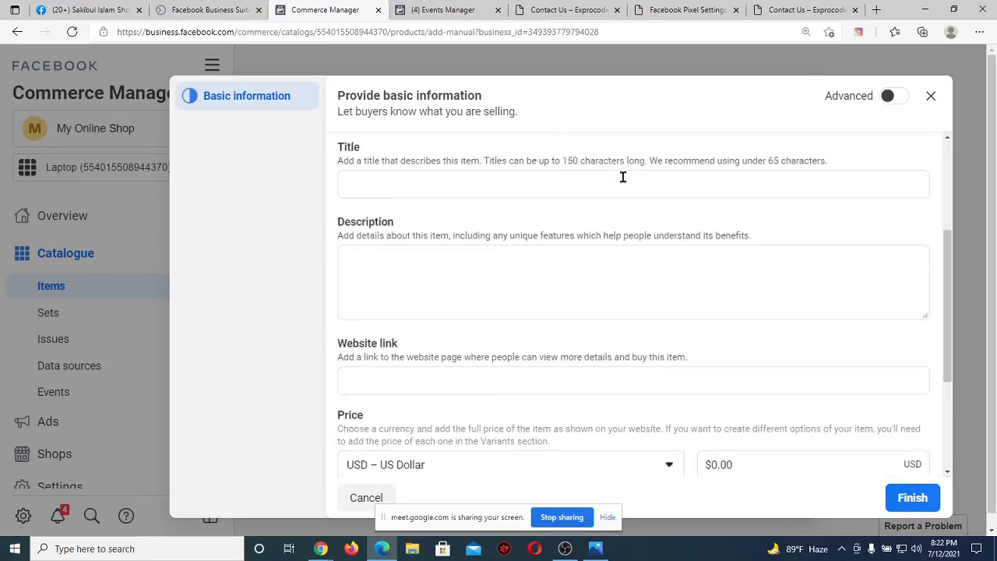
{"action": "scroll", "coordinate": [623, 183], "scroll_direction": "up", "scroll_amount": 5}
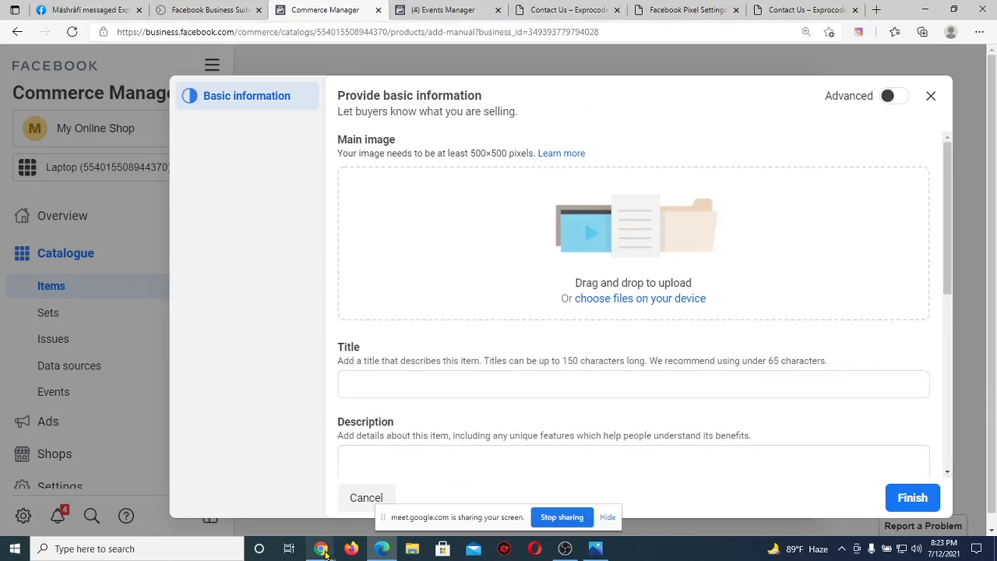
{"action": "mouse_move", "coordinate": [321, 549]}
{"action": "left_click", "coordinate": [265, 510]}
Open the Star Tech laptop listing, filter to HP, and open the HP 15s-du1088TU page.
{"action": "left_click", "coordinate": [393, 7]}
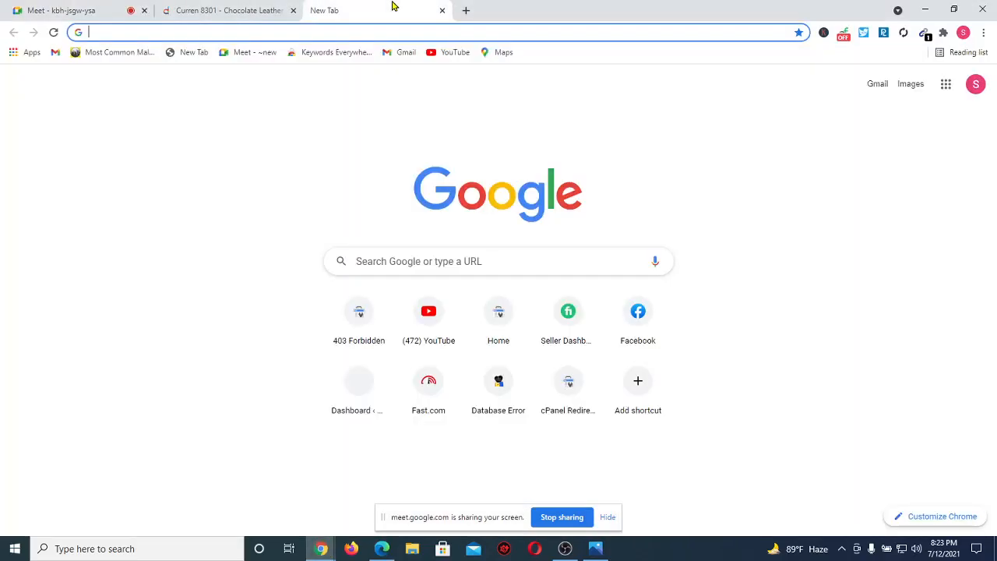
{"action": "type", "text": "star"}
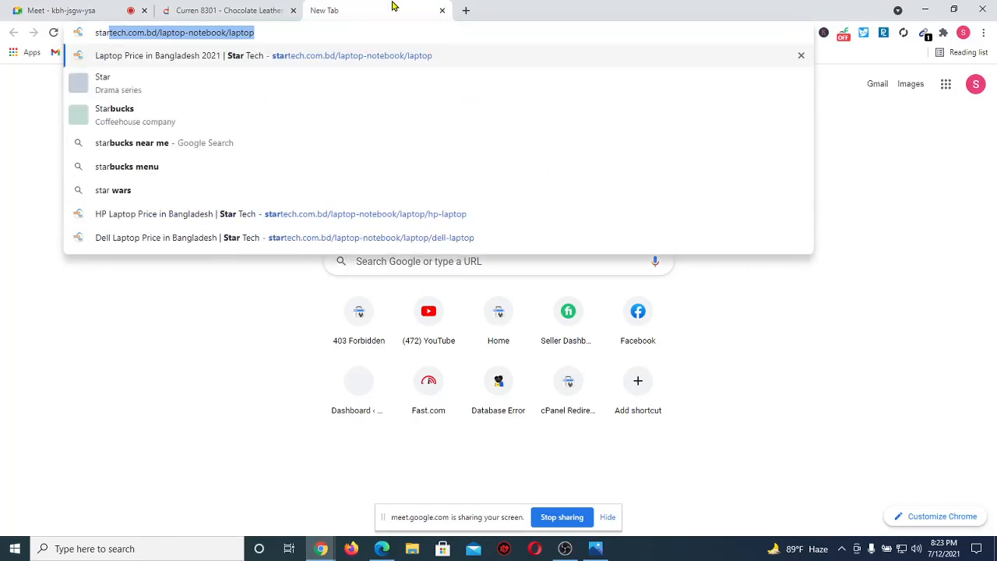
{"action": "key", "text": "Return"}
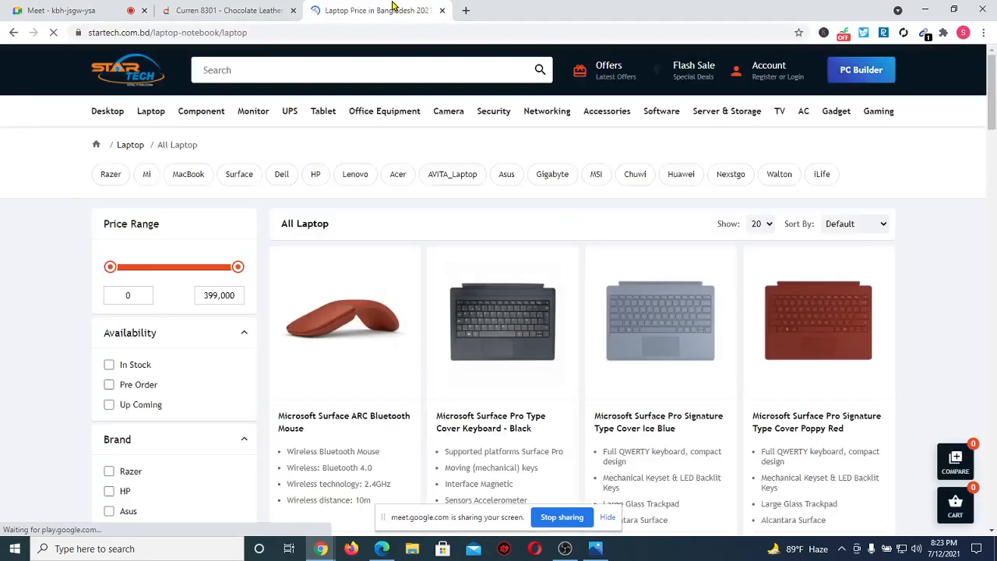
{"action": "left_click", "coordinate": [314, 178]}
{"action": "scroll", "coordinate": [623, 360], "scroll_direction": "down", "scroll_amount": 2}
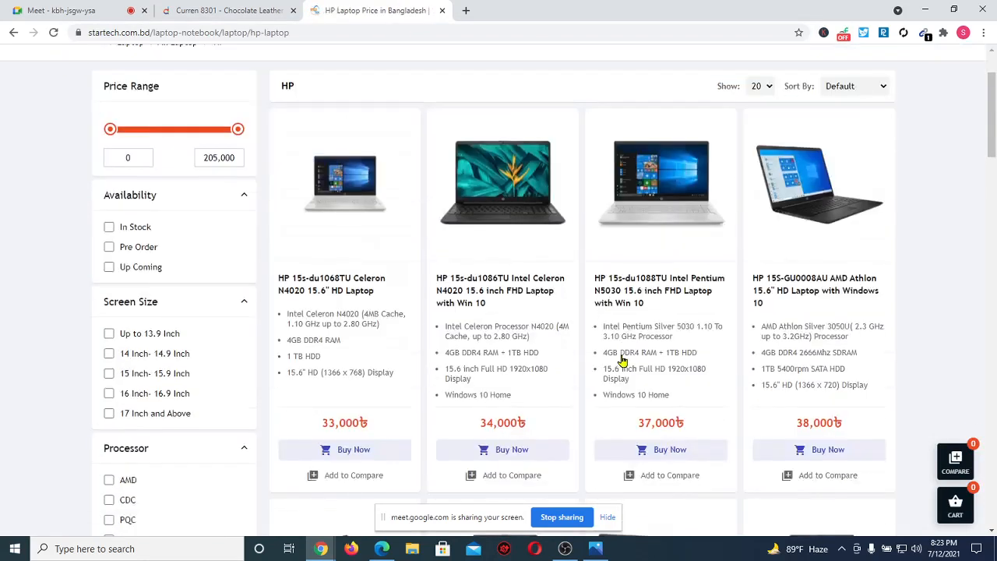
{"action": "left_click", "coordinate": [649, 273]}
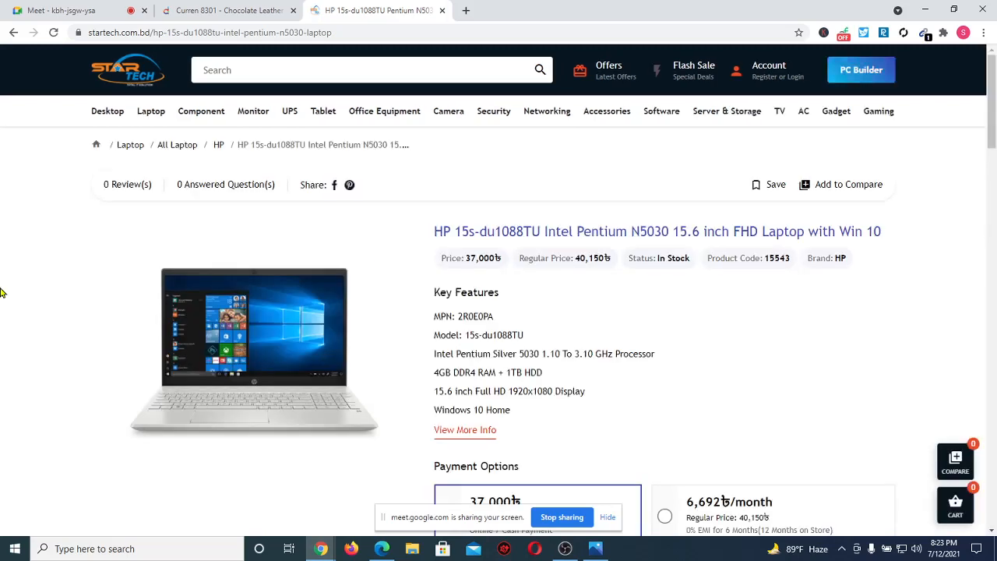
{"action": "scroll", "coordinate": [3, 292], "scroll_direction": "down", "scroll_amount": 3}
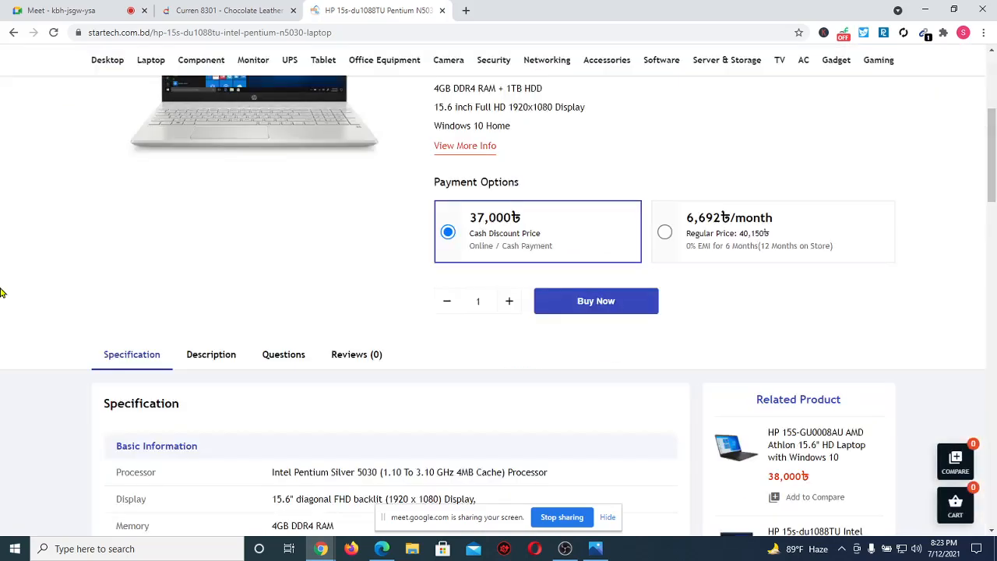
{"action": "scroll", "coordinate": [2, 292], "scroll_direction": "up", "scroll_amount": 3}
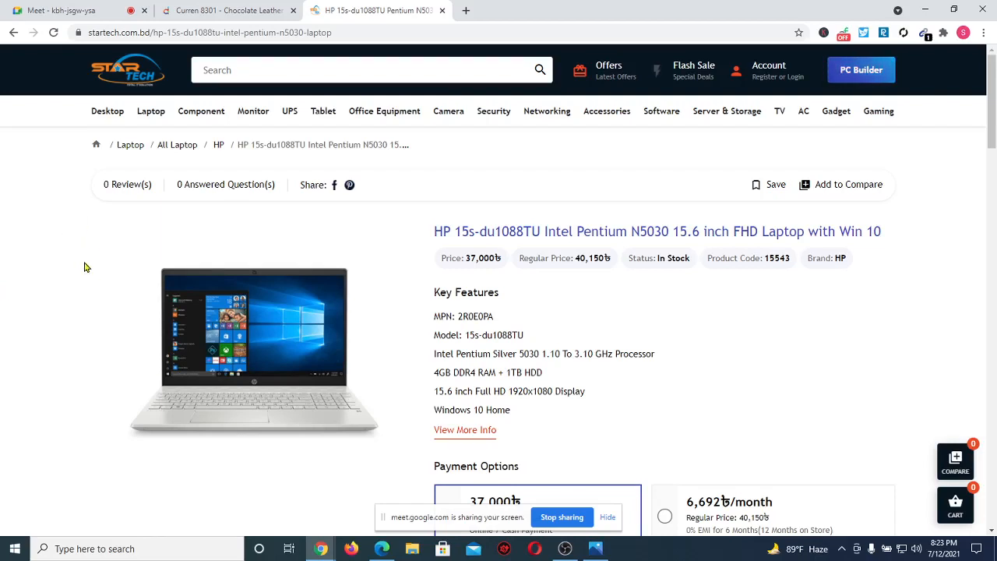
Save the HP 15s-du1088TU product photo to the Downloads folder.
{"action": "right_click", "coordinate": [264, 325]}
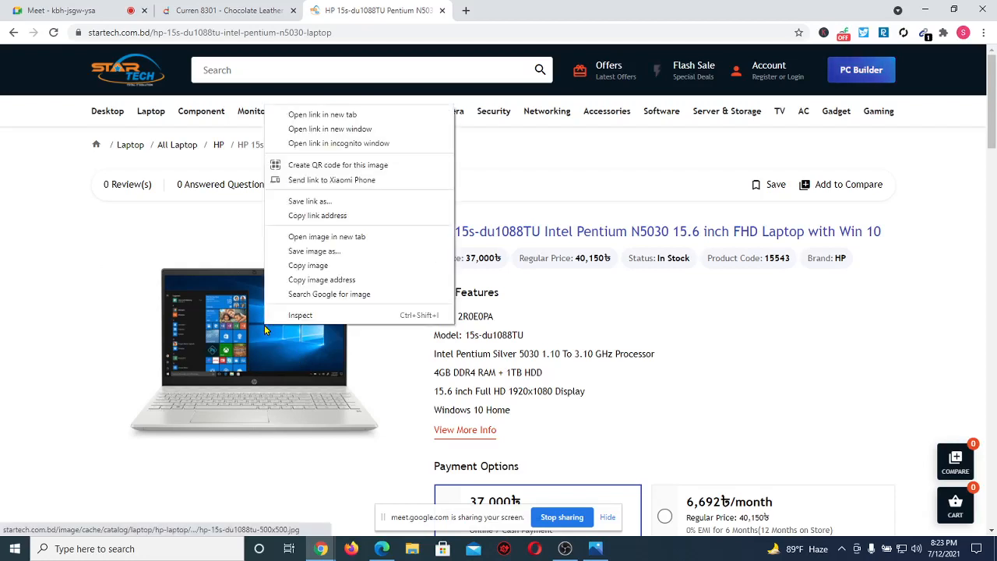
{"action": "left_click", "coordinate": [323, 261]}
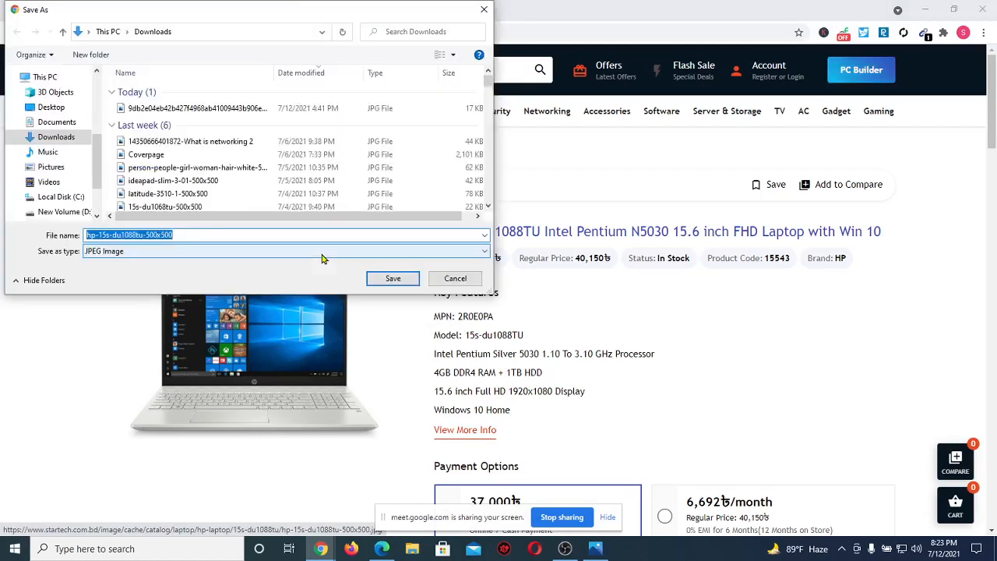
{"action": "left_click", "coordinate": [387, 280]}
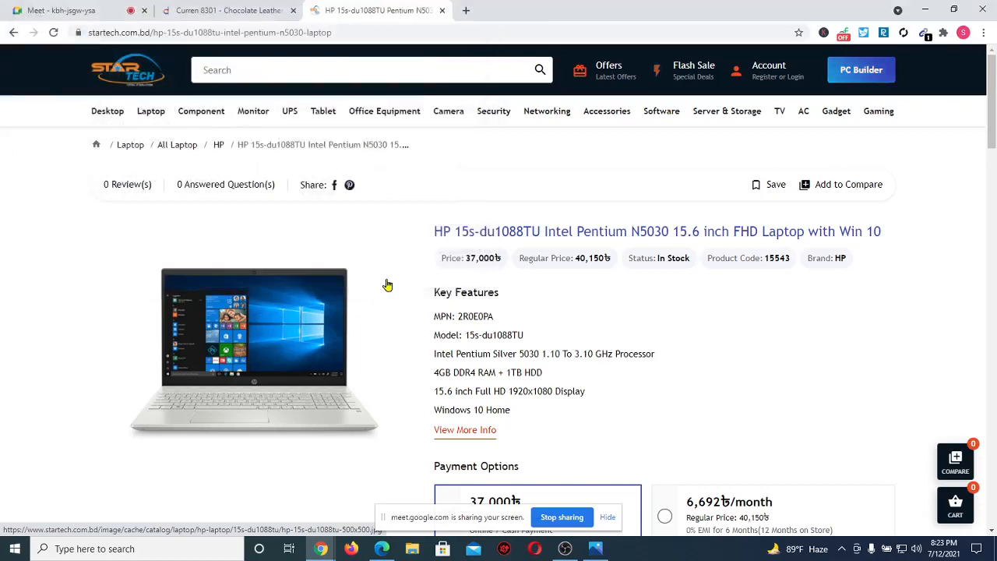
Upload hp-15s-du1088tu-500x500 from Downloads as the item's main image.
{"action": "left_click", "coordinate": [381, 549]}
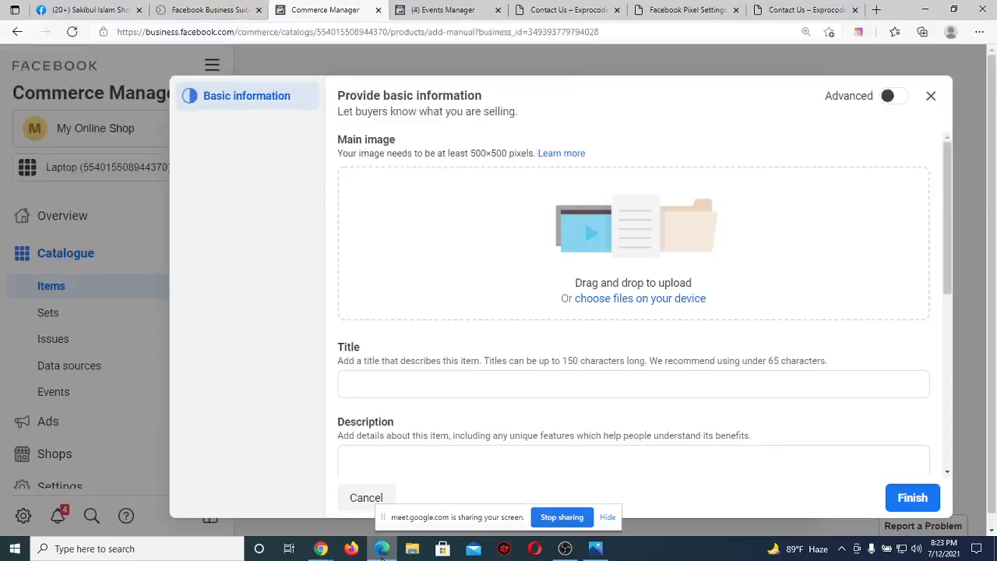
{"action": "left_click", "coordinate": [665, 302]}
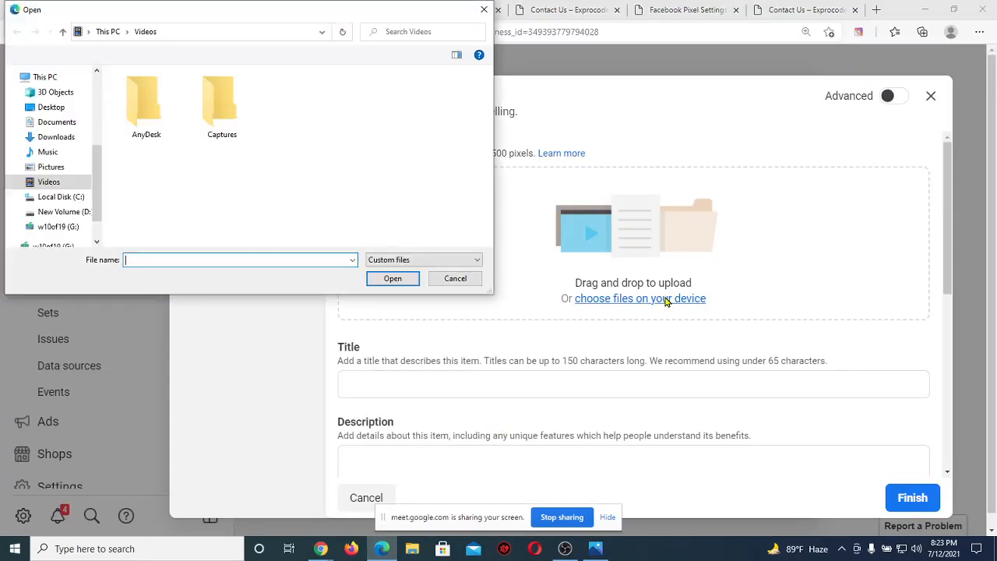
{"action": "left_click", "coordinate": [48, 137]}
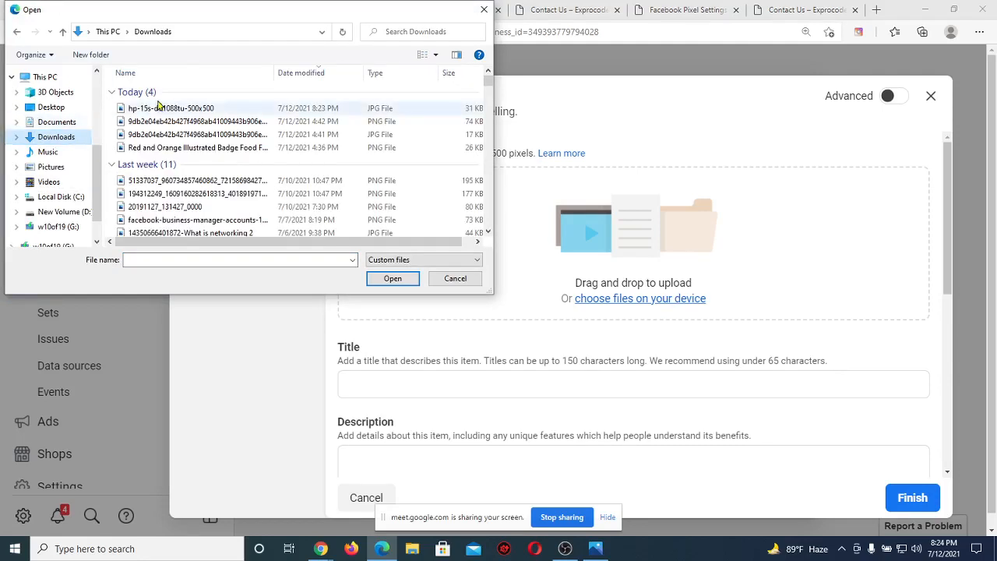
{"action": "left_click", "coordinate": [193, 111]}
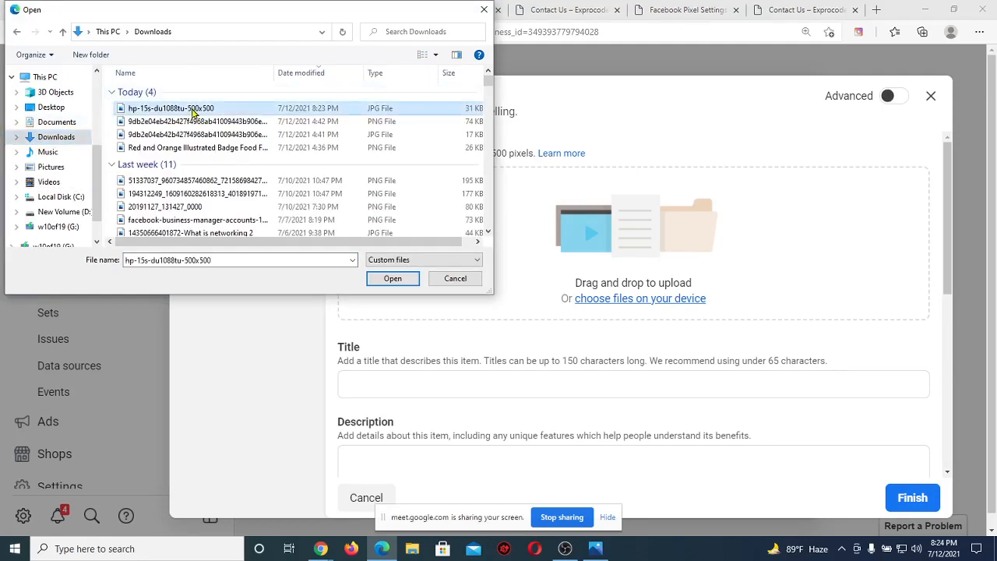
{"action": "left_click", "coordinate": [373, 278]}
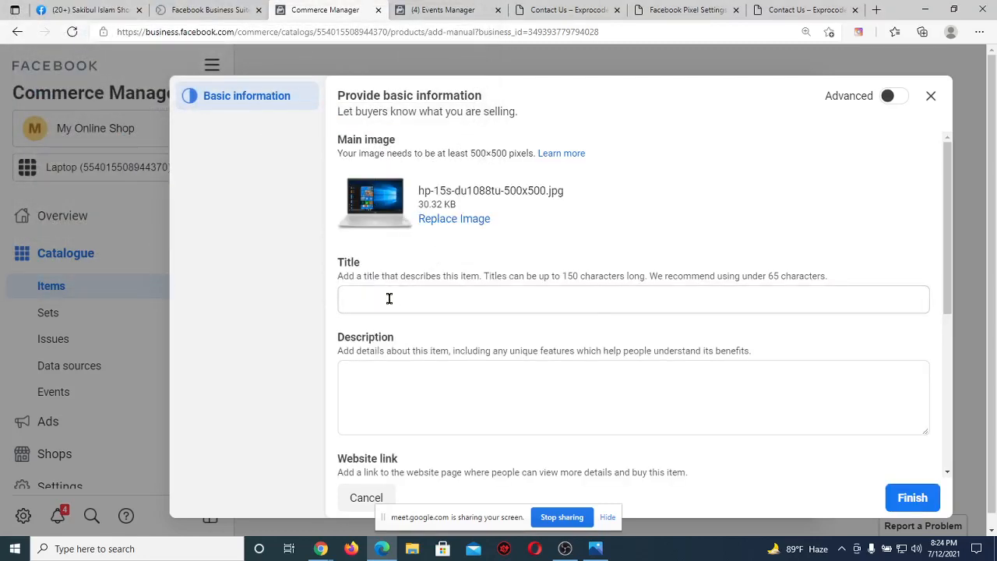
Copy the HP laptop's full product title from StarTech into the item's Title field.
{"action": "left_click", "coordinate": [389, 299]}
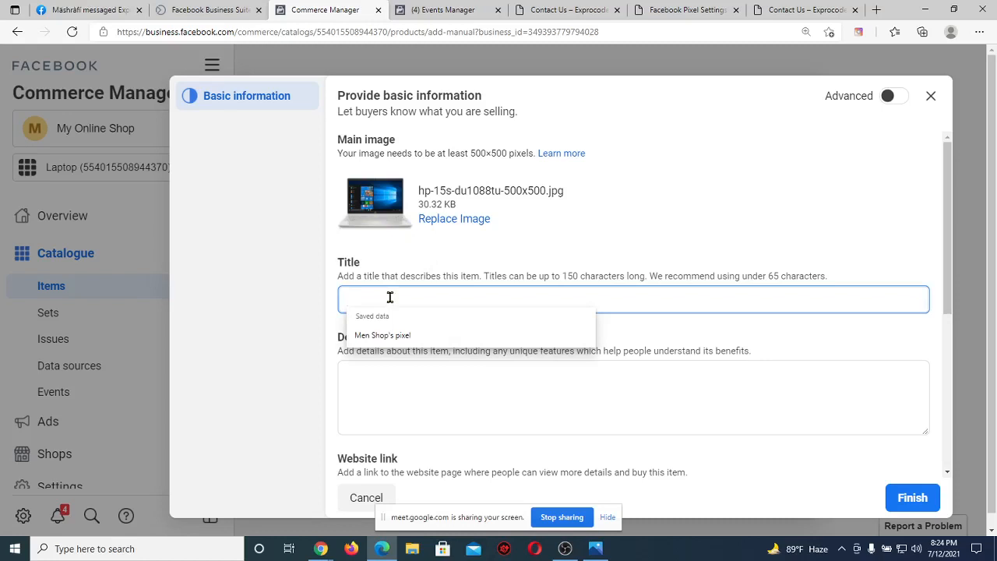
{"action": "mouse_move", "coordinate": [320, 548]}
{"action": "left_click", "coordinate": [249, 487]}
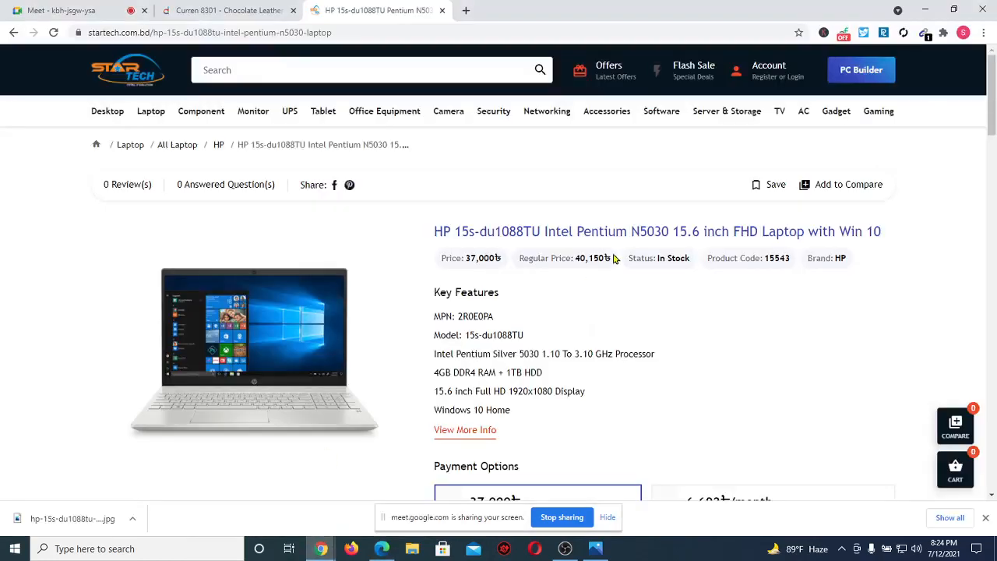
{"action": "left_click_drag", "start_coordinate": [886, 231], "coordinate": [437, 224]}
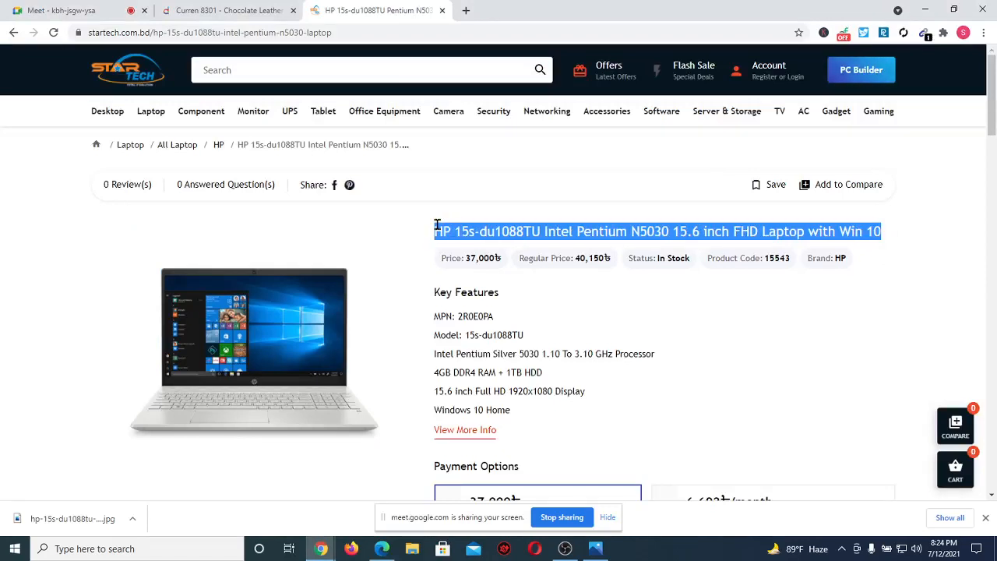
{"action": "left_click", "coordinate": [381, 548]}
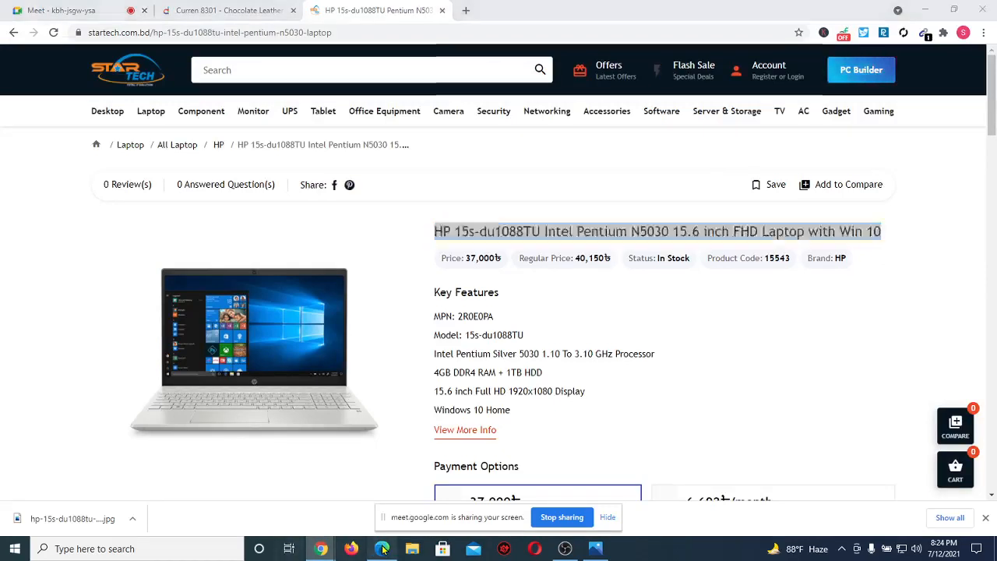
{"action": "key", "text": "ctrl+v"}
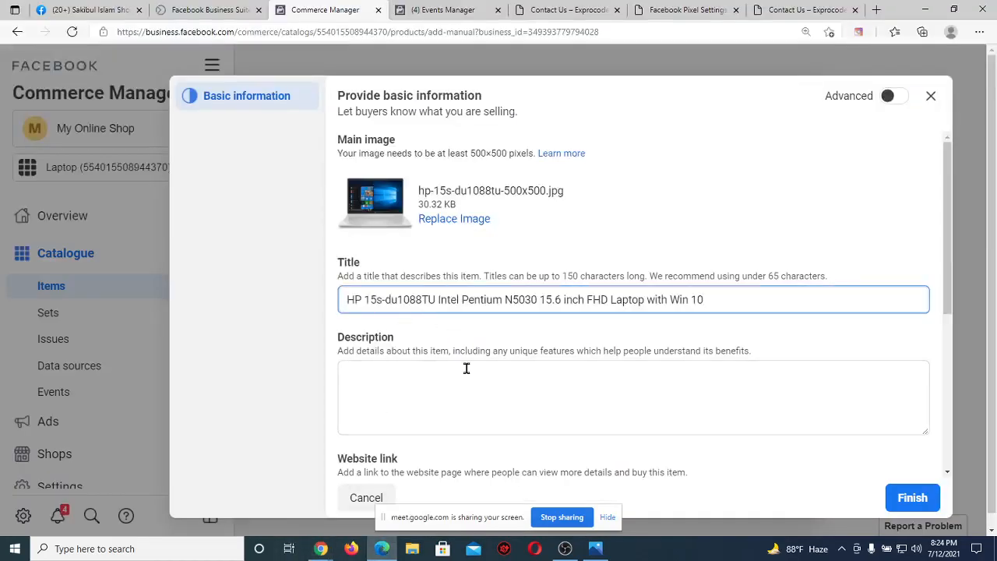
Copy the StarTech Key Features list into the item's Description field.
{"action": "left_click", "coordinate": [391, 381]}
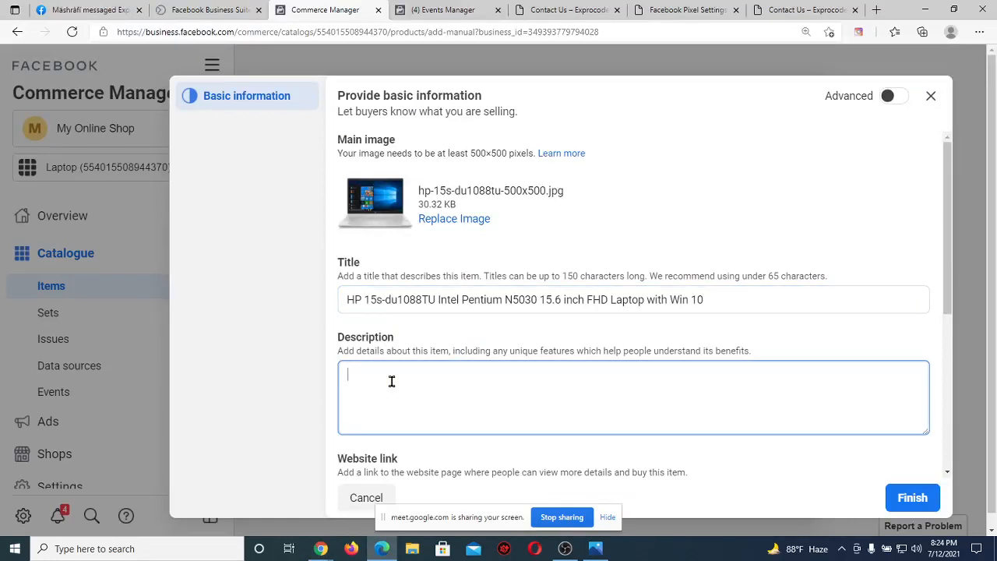
{"action": "mouse_move", "coordinate": [320, 548]}
{"action": "left_click", "coordinate": [266, 515]}
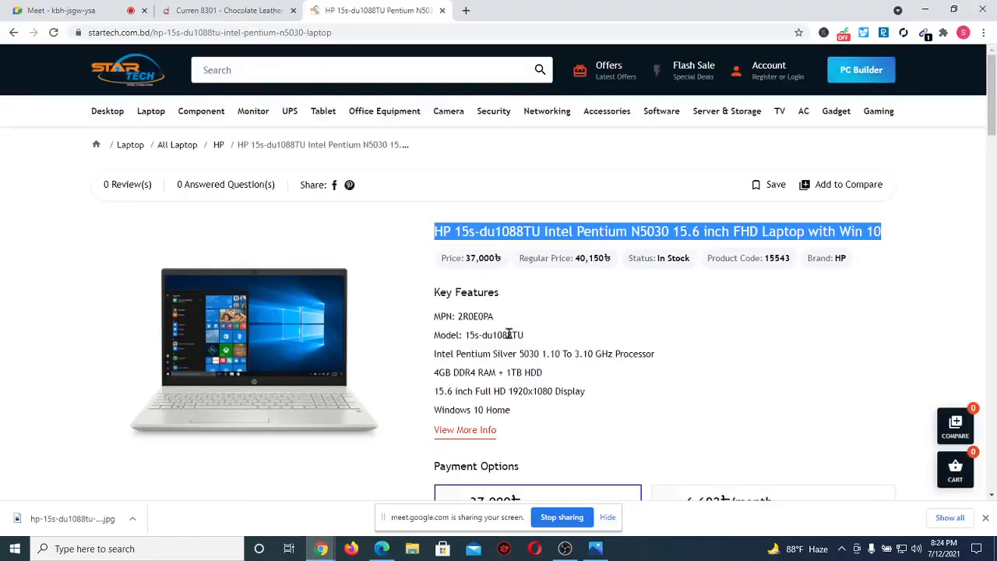
{"action": "left_click_drag", "start_coordinate": [428, 294], "coordinate": [539, 412]}
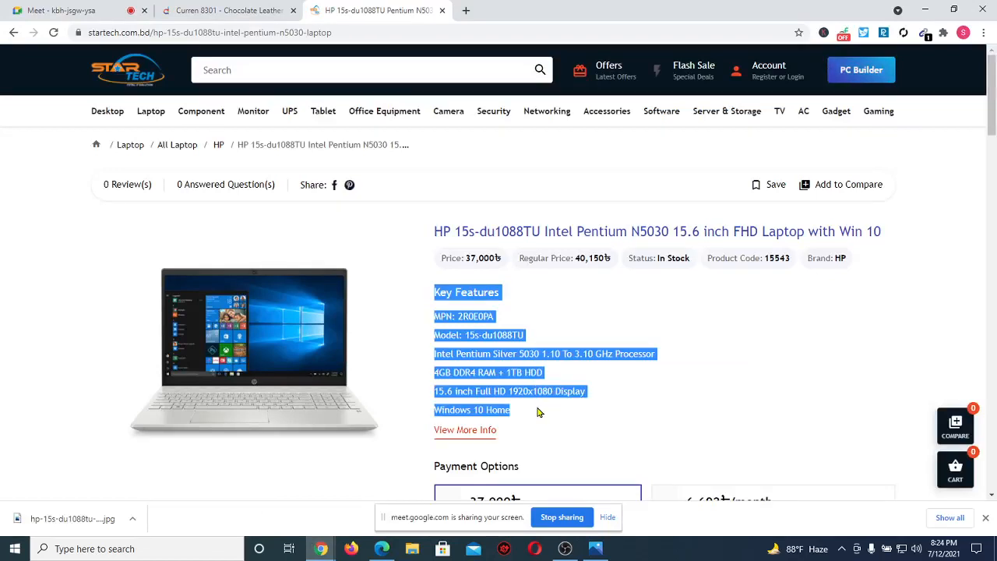
{"action": "left_click", "coordinate": [382, 548]}
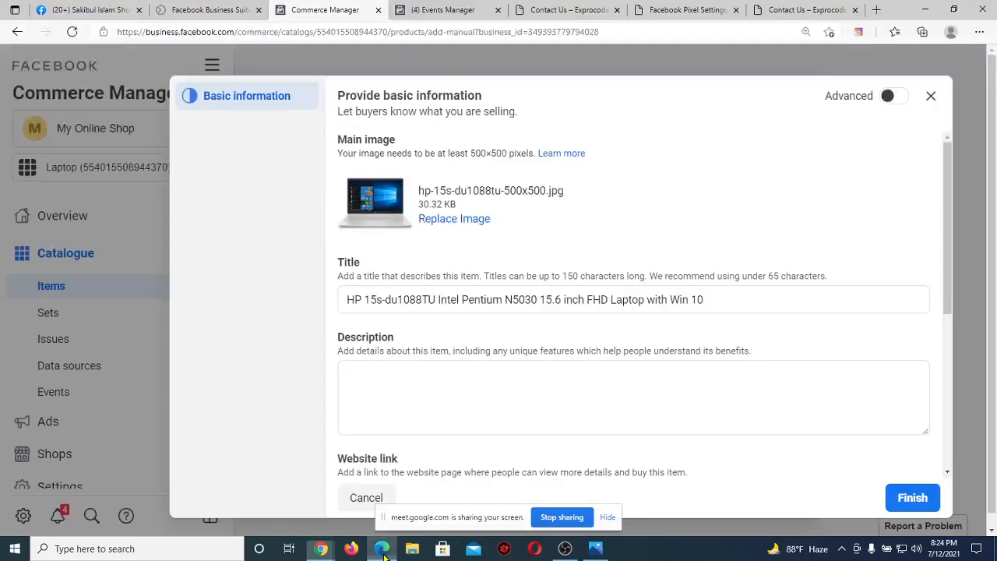
{"action": "key", "text": "ctrl+v"}
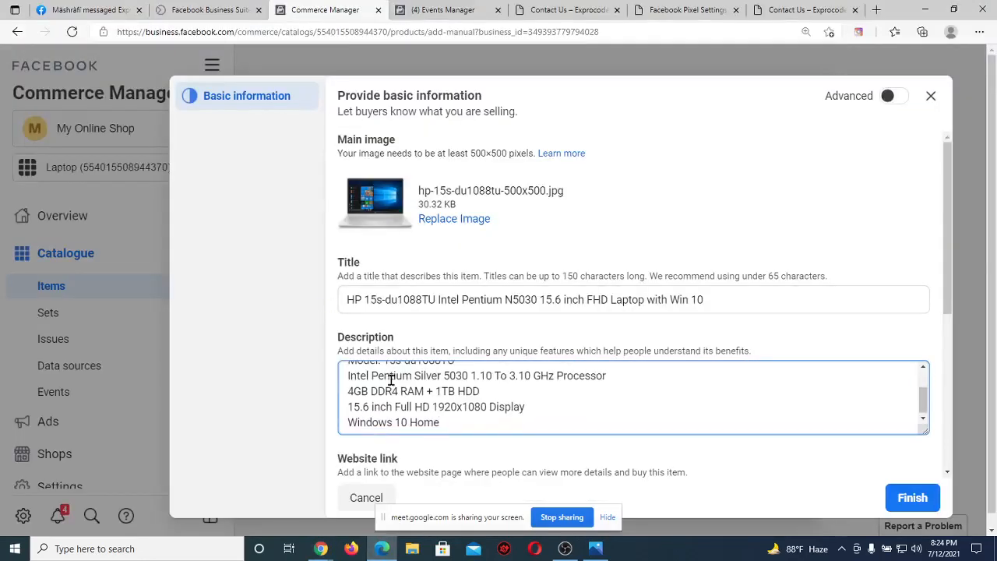
Paste the StarTech HP 15s-du1088tu product page URL into the Website link field.
{"action": "scroll", "coordinate": [498, 321], "scroll_direction": "down", "scroll_amount": 2}
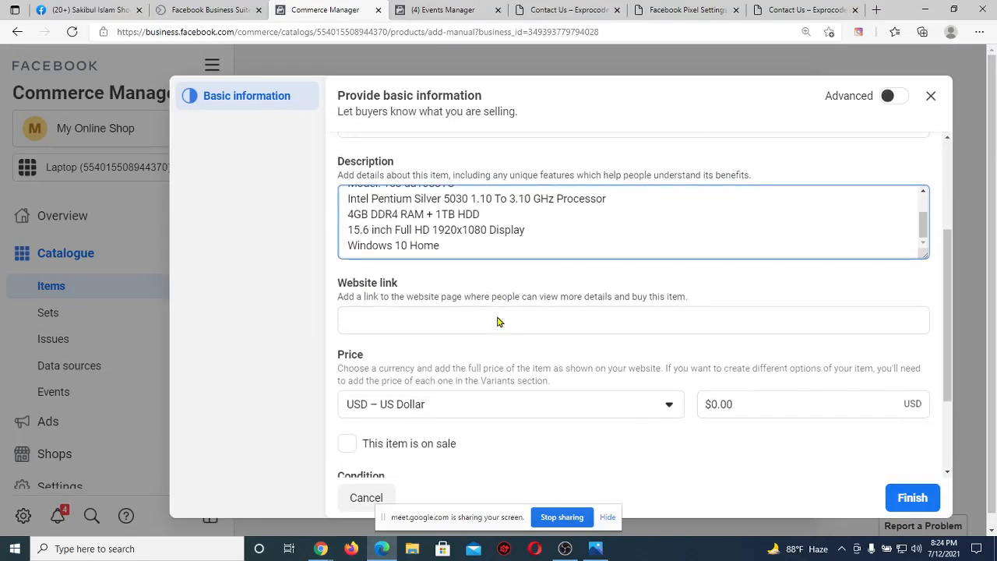
{"action": "left_click", "coordinate": [415, 318]}
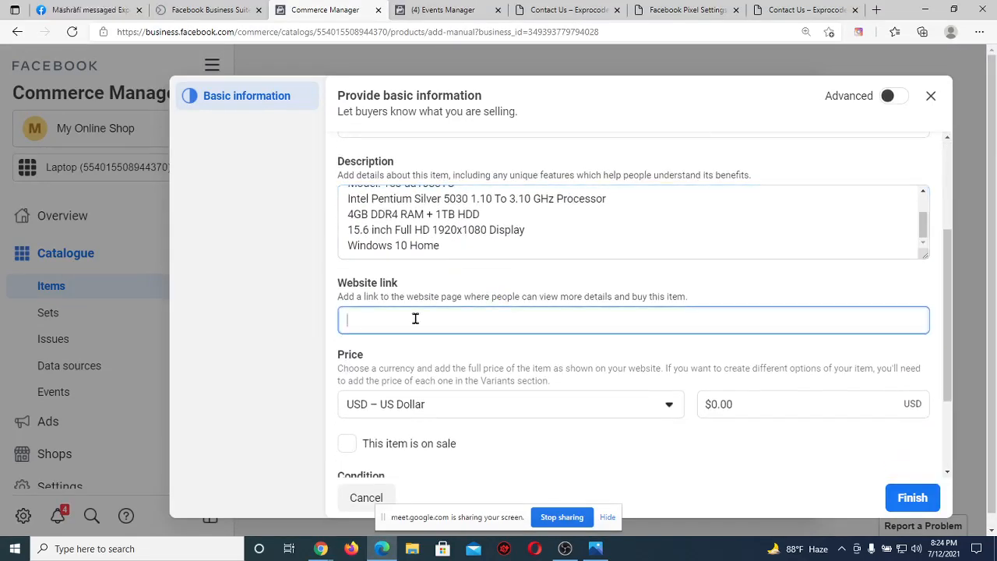
{"action": "mouse_move", "coordinate": [321, 548]}
{"action": "left_click", "coordinate": [274, 516]}
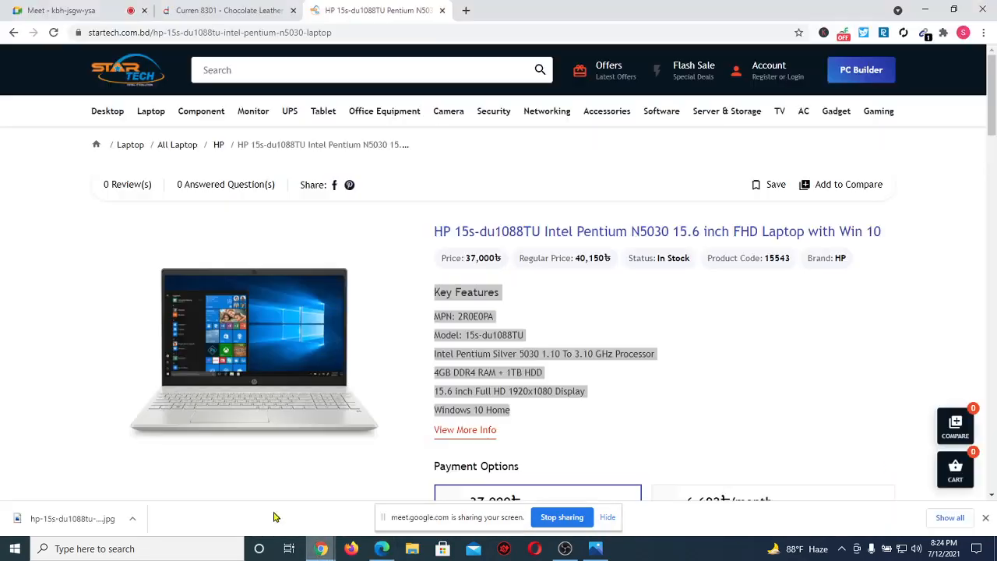
{"action": "left_click", "coordinate": [364, 27]}
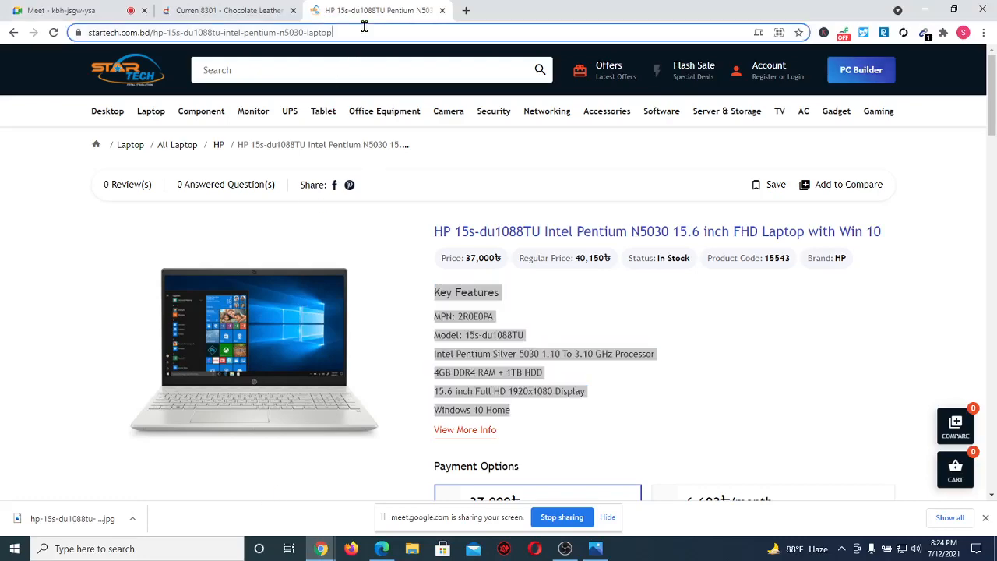
{"action": "triple_click", "coordinate": [363, 28]}
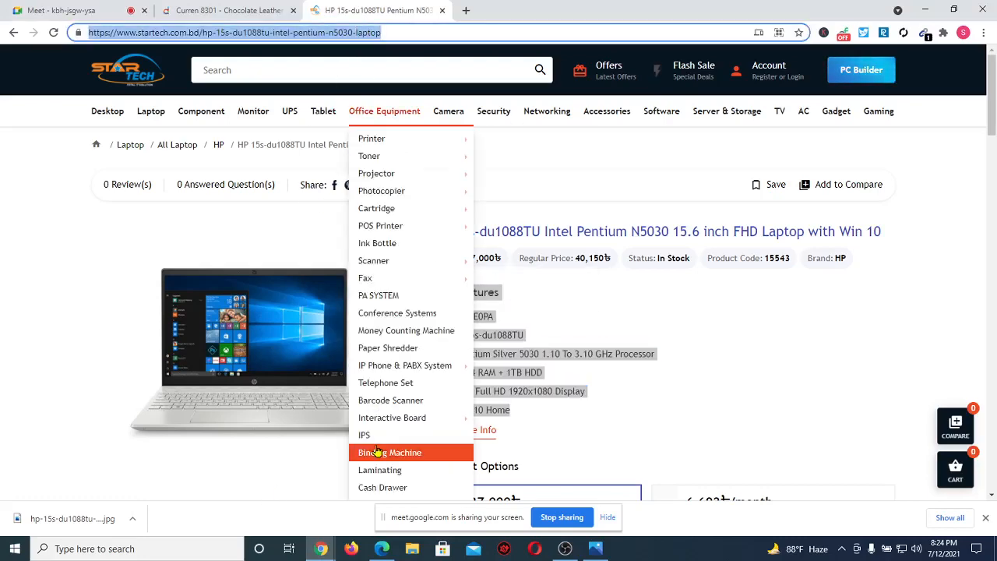
{"action": "left_click", "coordinate": [381, 549]}
{"action": "left_click", "coordinate": [433, 320]}
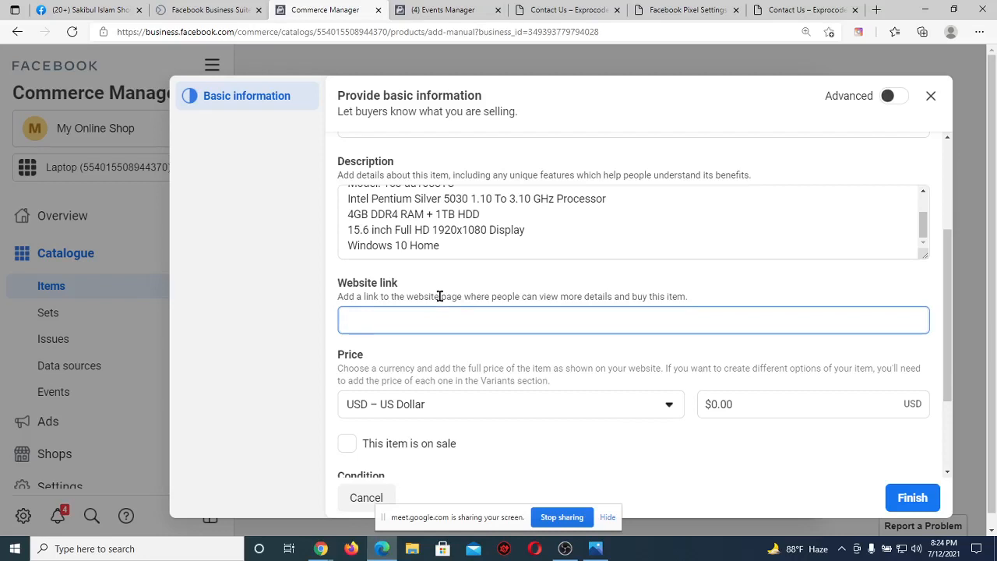
{"action": "key", "text": "ctrl+v"}
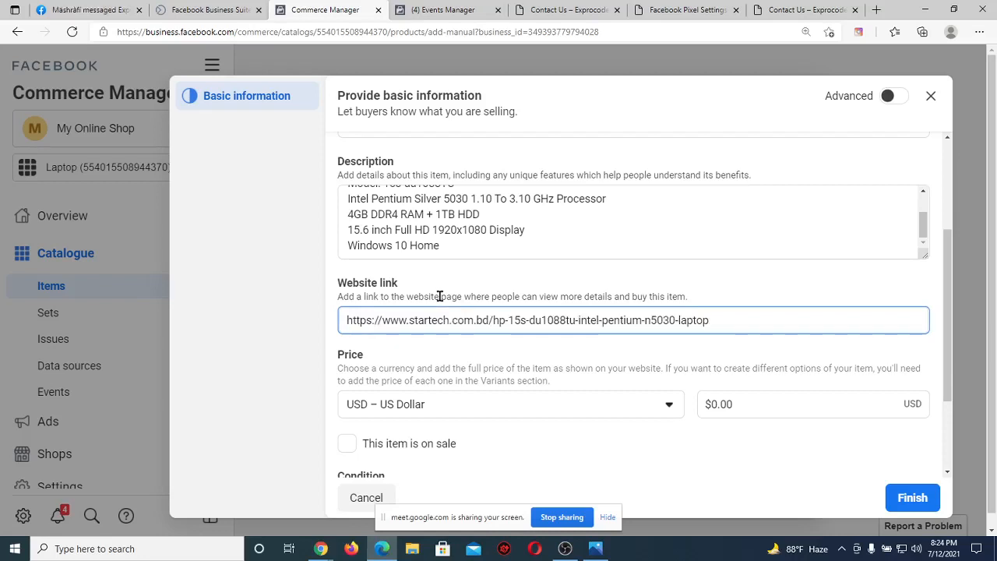
{"action": "left_click", "coordinate": [436, 350]}
Revisit the StarTech product page, then return to the add-item form.
{"action": "scroll", "coordinate": [434, 347], "scroll_direction": "down", "scroll_amount": 1}
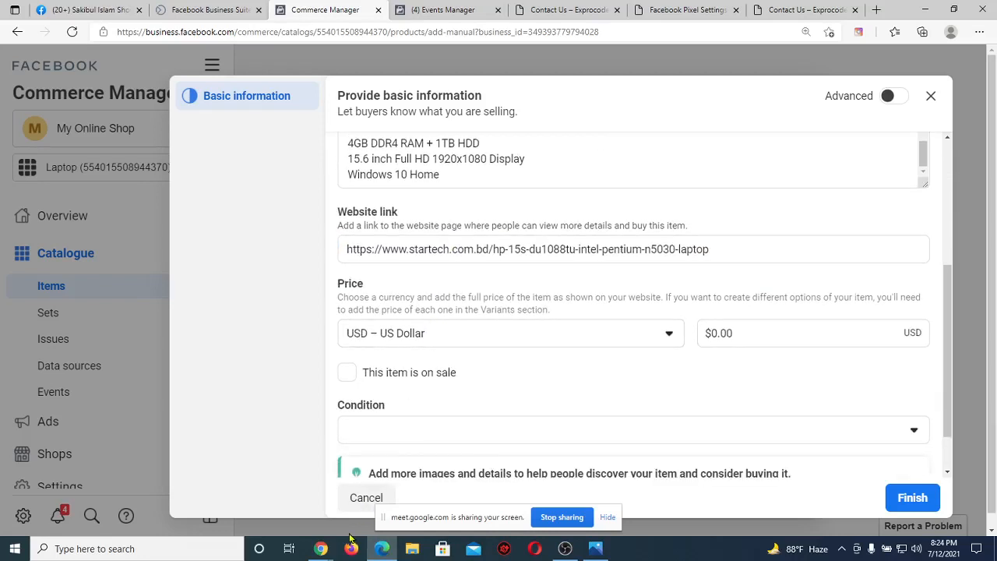
{"action": "left_click", "coordinate": [328, 548]}
{"action": "left_click", "coordinate": [253, 487]}
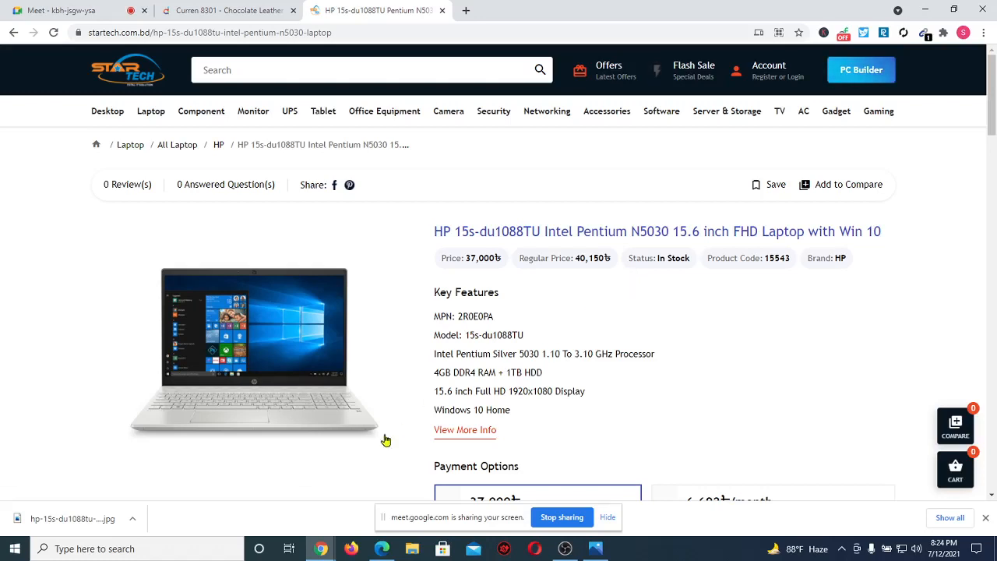
{"action": "left_click", "coordinate": [382, 548]}
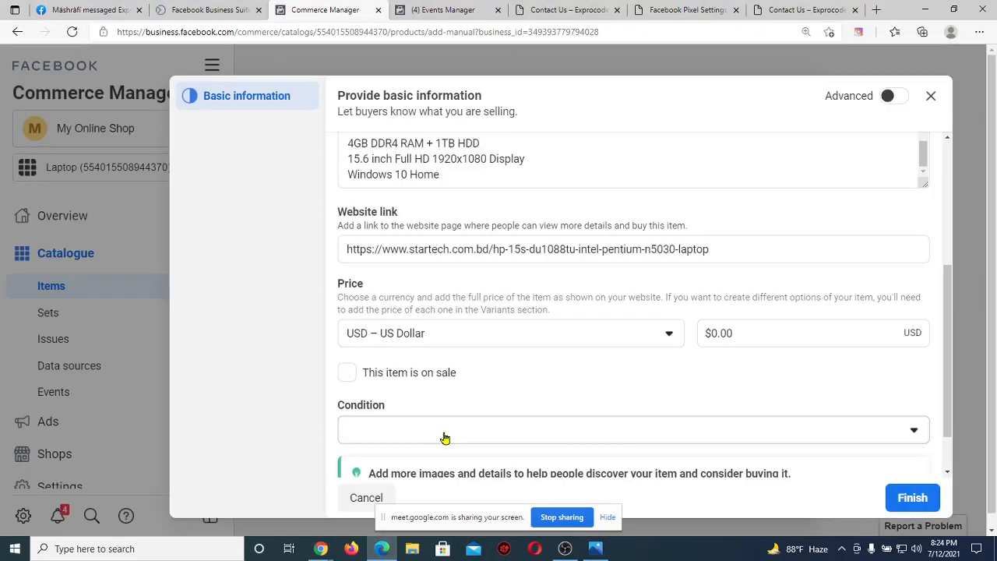
Search the currency list (trying cad, aud, usd, inr) and choose BDT – Bangladeshi Taka.
{"action": "left_click", "coordinate": [486, 332]}
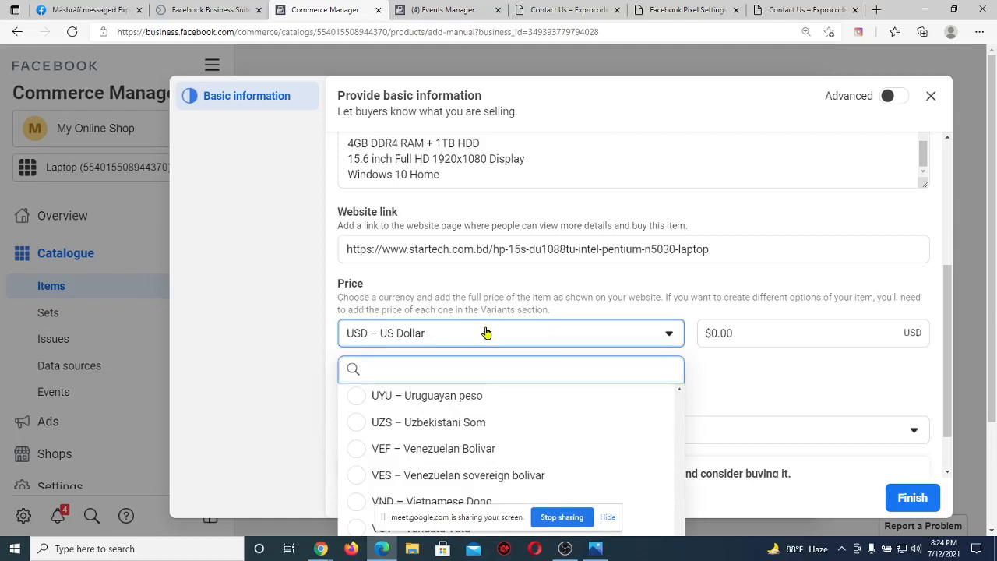
{"action": "type", "text": "cad"}
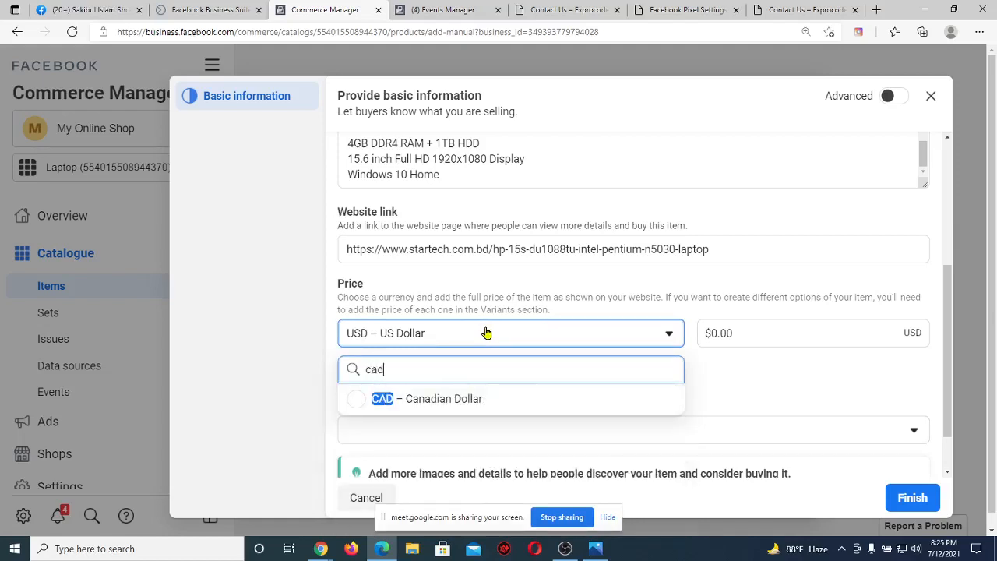
{"action": "key", "text": "BackSpace"}
{"action": "key", "text": "BackSpace"}
{"action": "key", "text": "BackSpace"}
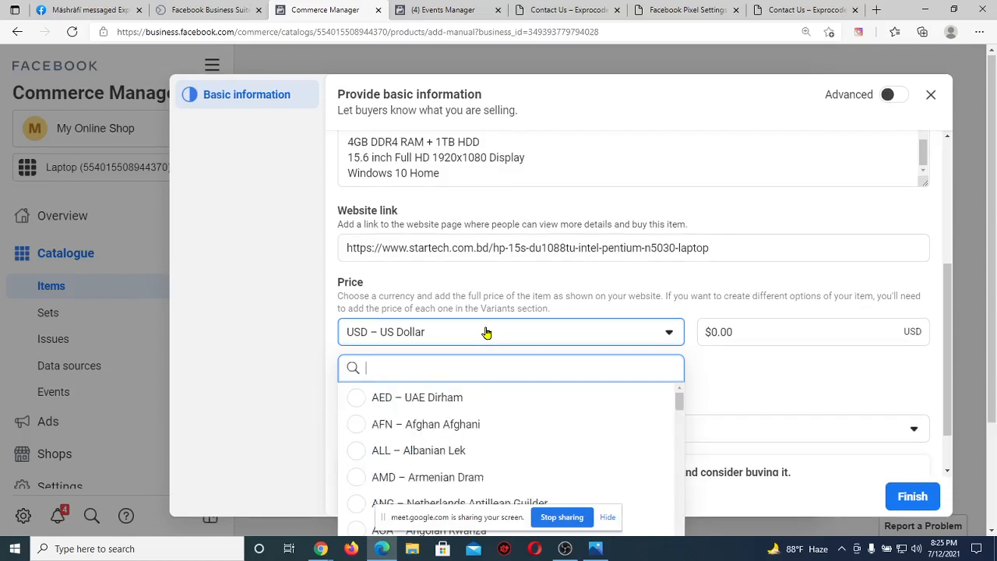
{"action": "type", "text": "aud"}
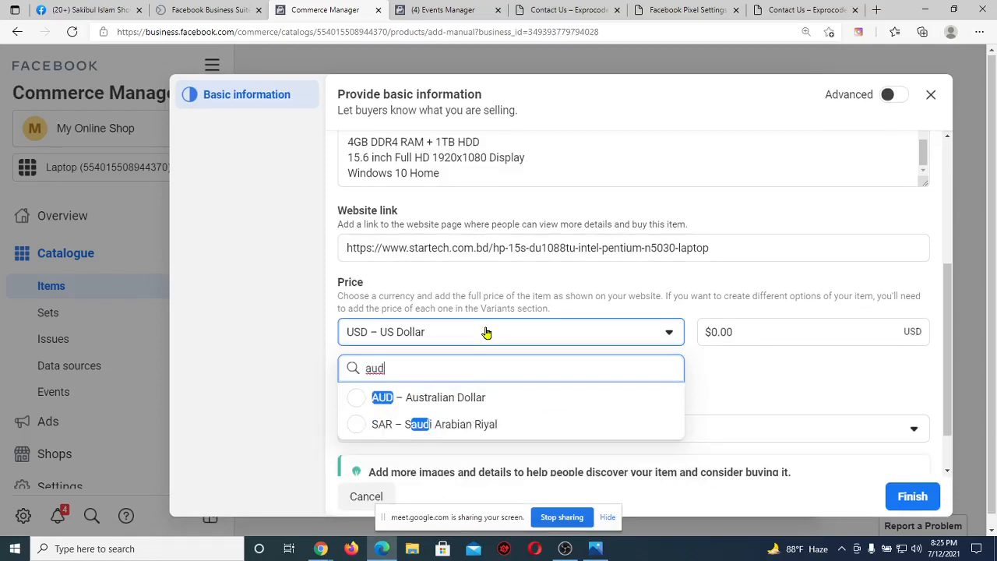
{"action": "key", "text": "BackSpace"}
{"action": "key", "text": "BackSpace"}
{"action": "key", "text": "BackSpace"}
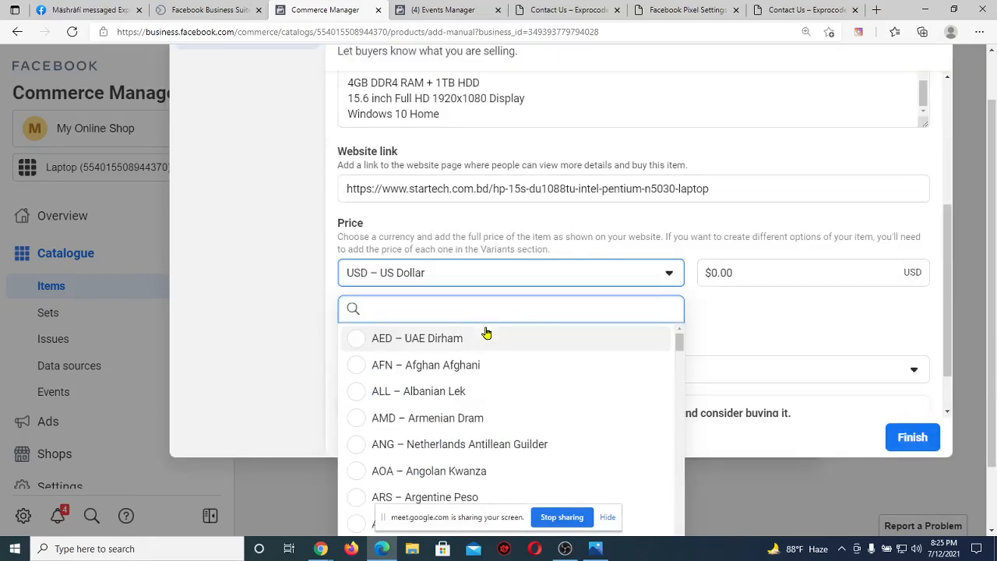
{"action": "type", "text": "usd"}
{"action": "key", "text": "BackSpace"}
{"action": "key", "text": "BackSpace"}
{"action": "key", "text": "BackSpace"}
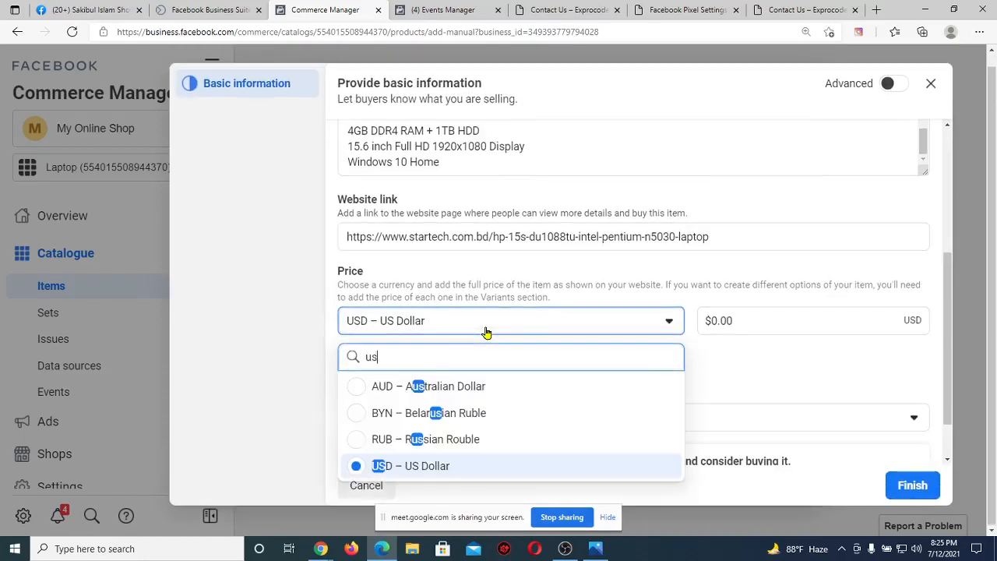
{"action": "type", "text": "inr"}
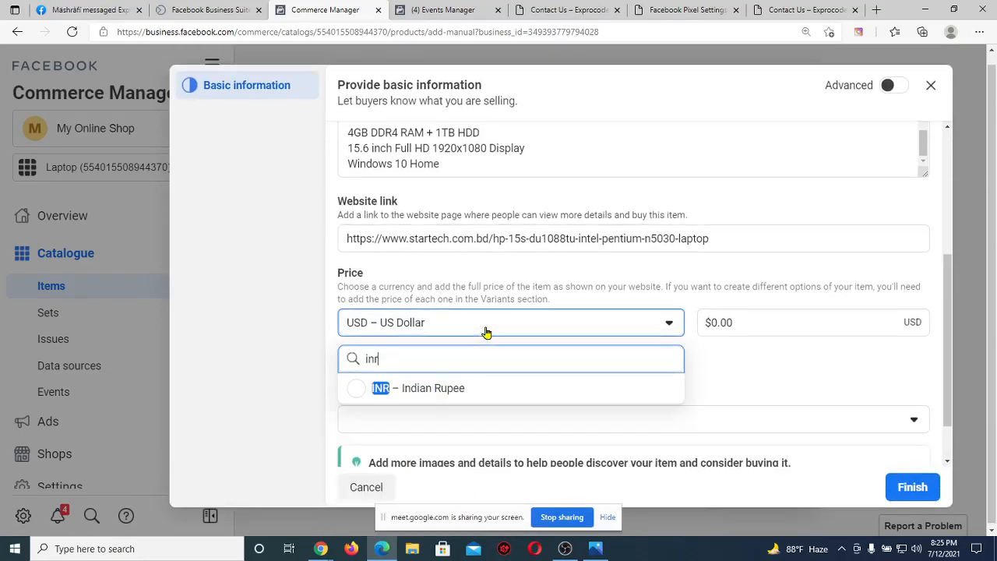
{"action": "key", "text": "BackSpace"}
{"action": "key", "text": "BackSpace"}
{"action": "key", "text": "BackSpace"}
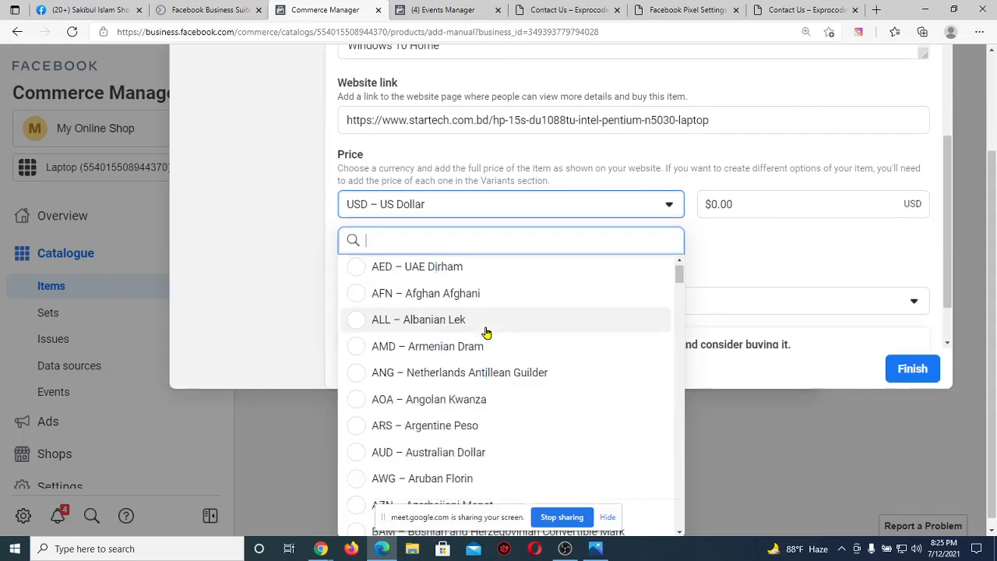
{"action": "type", "text": "bdt"}
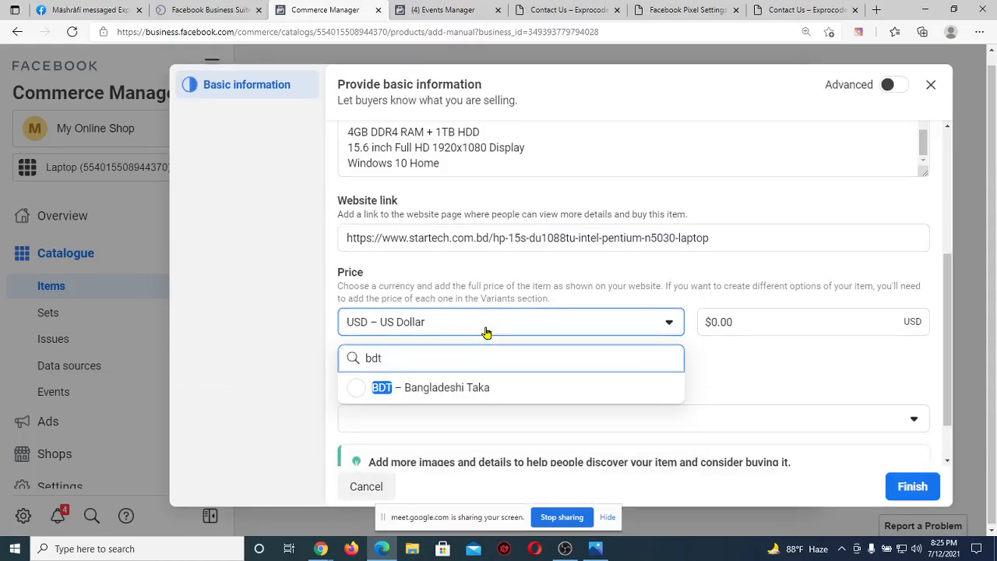
{"action": "left_click", "coordinate": [456, 387]}
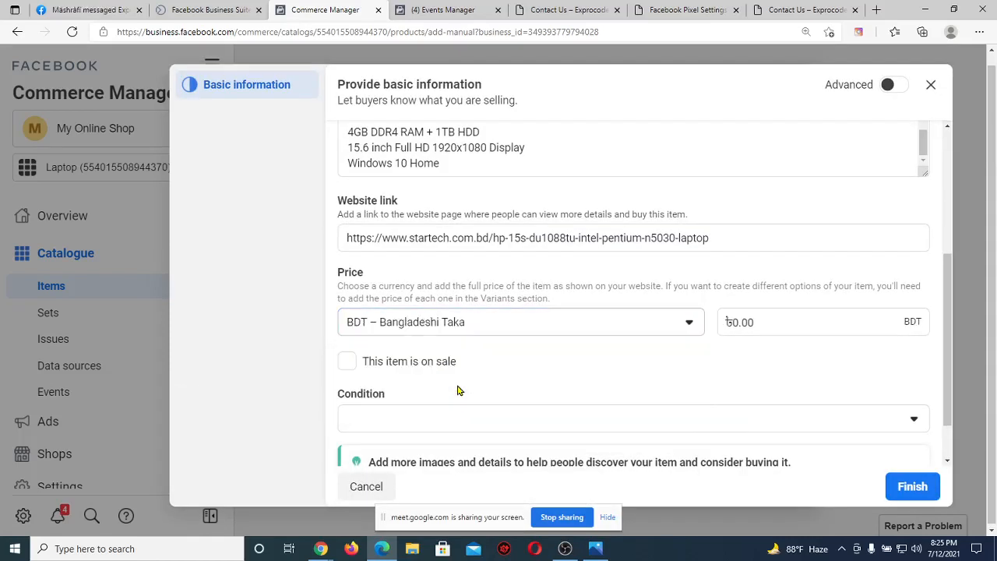
Clear the price and check StarTech's 37,000 sale and 40,150 regular prices.
{"action": "left_click", "coordinate": [801, 320]}
{"action": "key", "text": "BackSpace"}
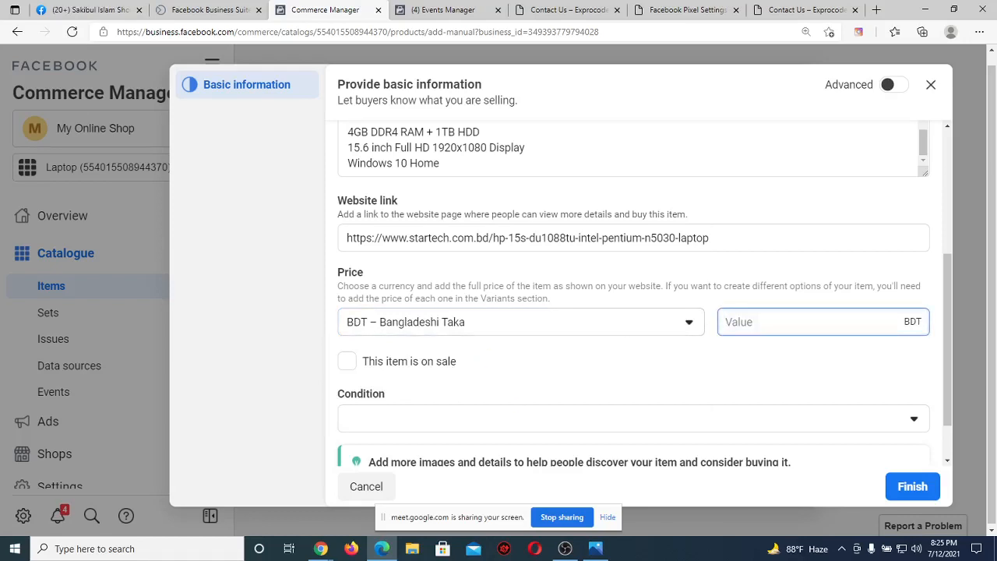
{"action": "left_click", "coordinate": [322, 555]}
{"action": "left_click", "coordinate": [269, 499]}
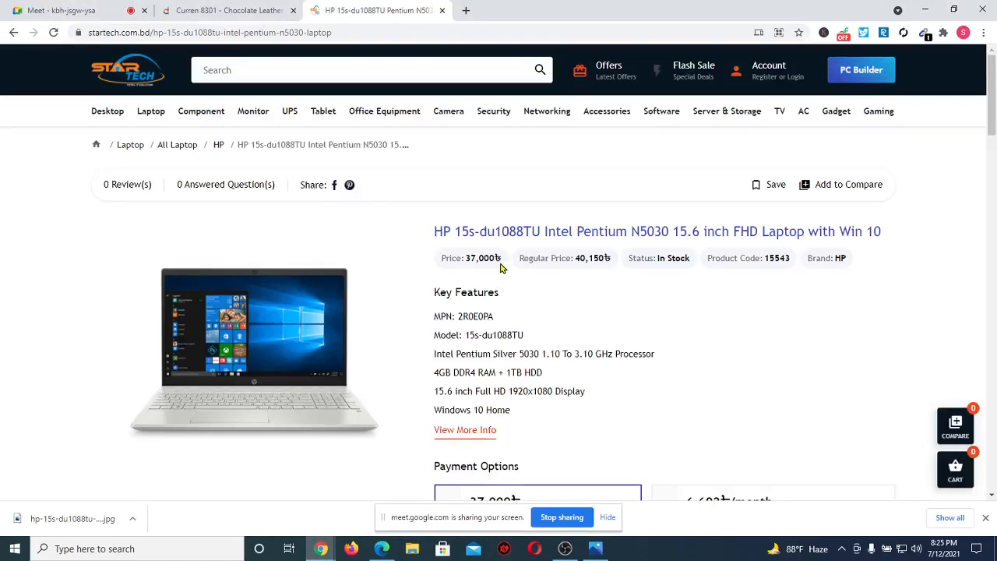
{"action": "left_click_drag", "start_coordinate": [502, 260], "coordinate": [464, 264]}
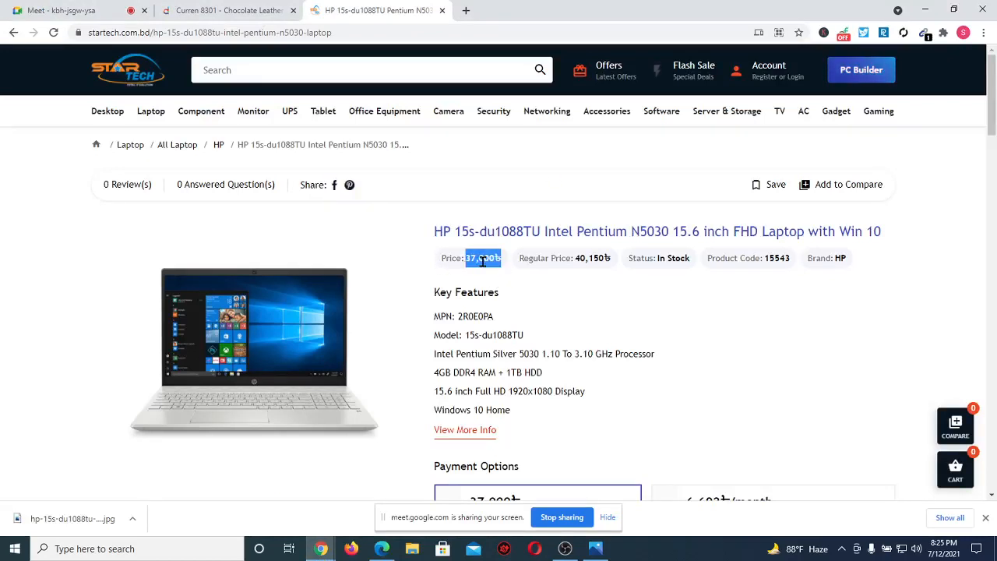
{"action": "left_click", "coordinate": [614, 287]}
{"action": "left_click_drag", "start_coordinate": [514, 260], "coordinate": [606, 260]}
{"action": "left_click", "coordinate": [600, 284]}
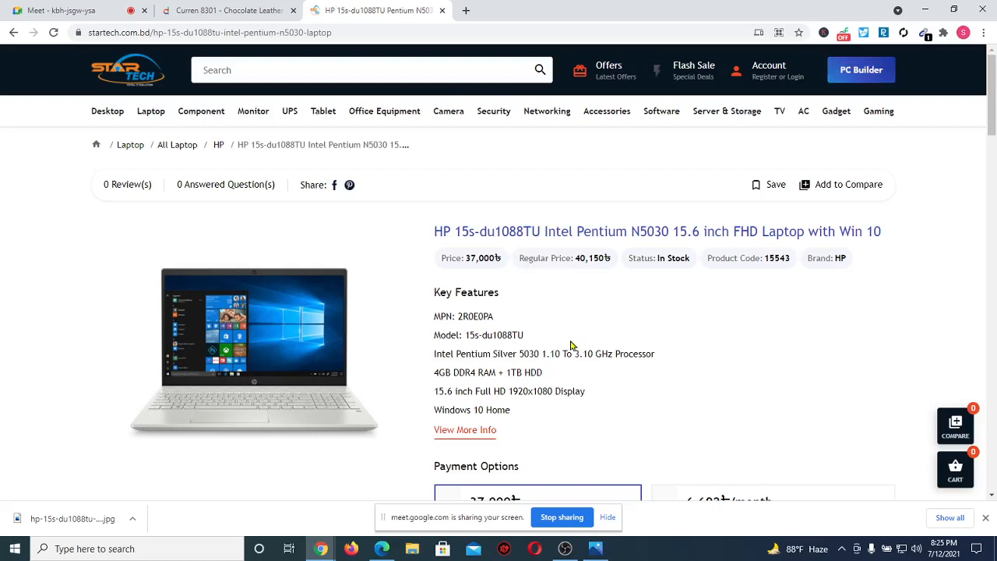
Enter ৳40,150.00 as the item's price in Commerce Manager.
{"action": "left_click", "coordinate": [382, 548]}
{"action": "key", "text": "BackSpace"}
{"action": "key", "text": "BackSpace"}
{"action": "key", "text": "BackSpace"}
{"action": "key", "text": "BackSpace"}
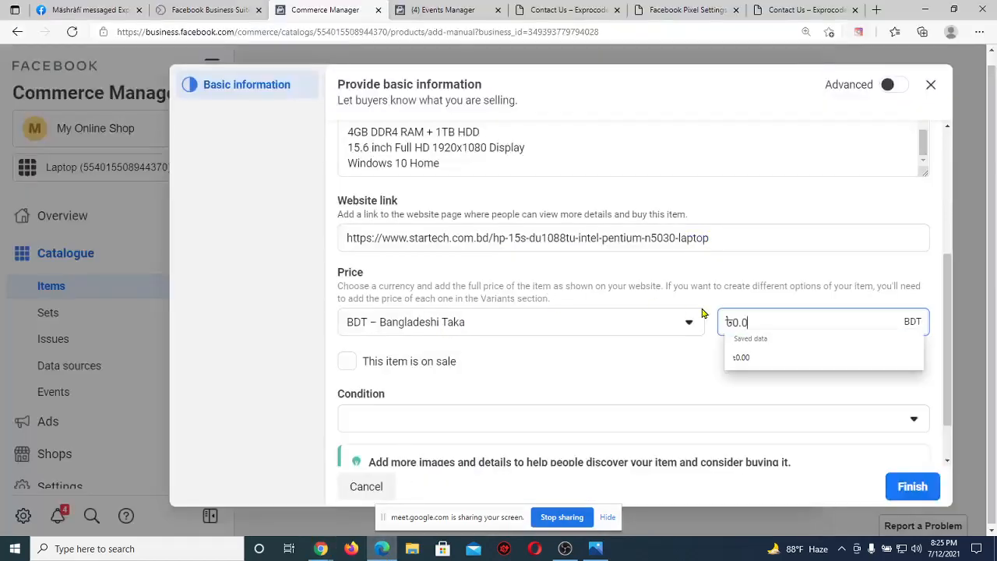
{"action": "type", "text": "401"}
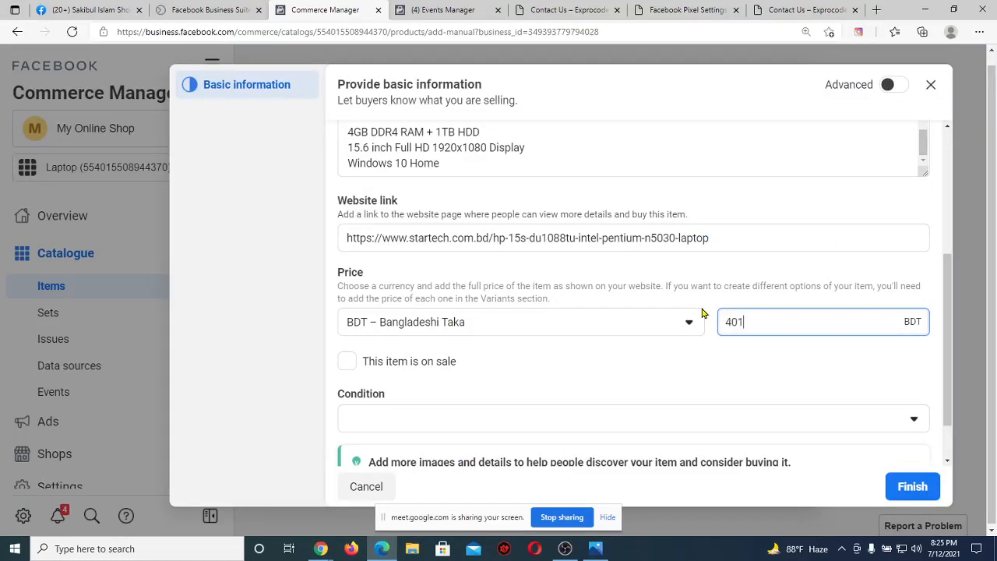
{"action": "type", "text": "50"}
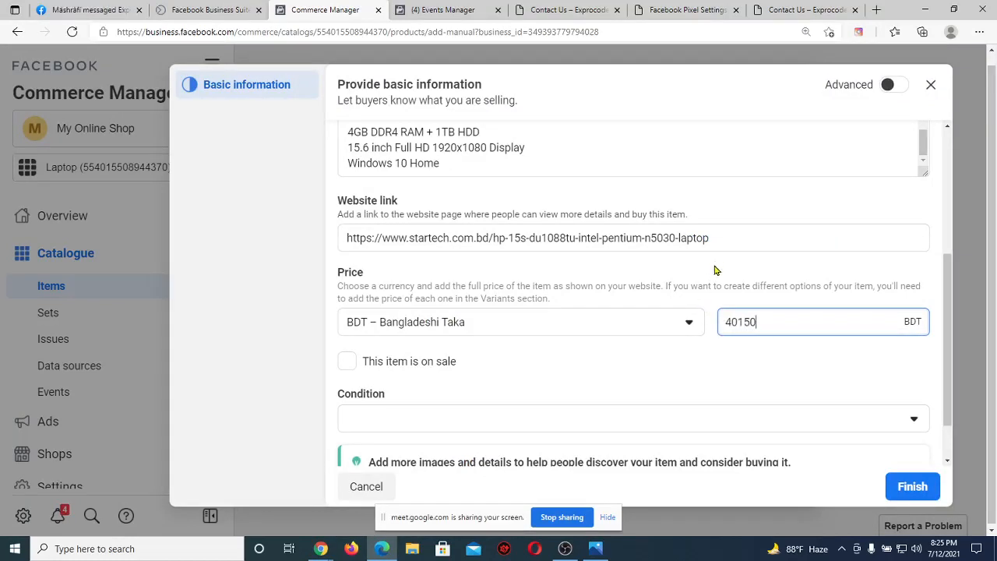
{"action": "left_click", "coordinate": [715, 270]}
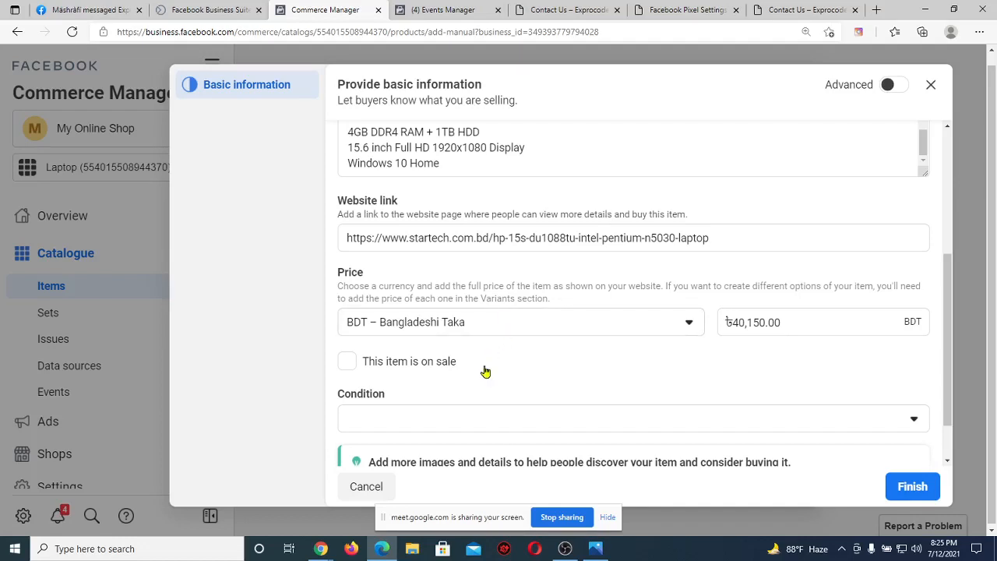
{"action": "scroll", "coordinate": [486, 369], "scroll_direction": "down", "scroll_amount": 2}
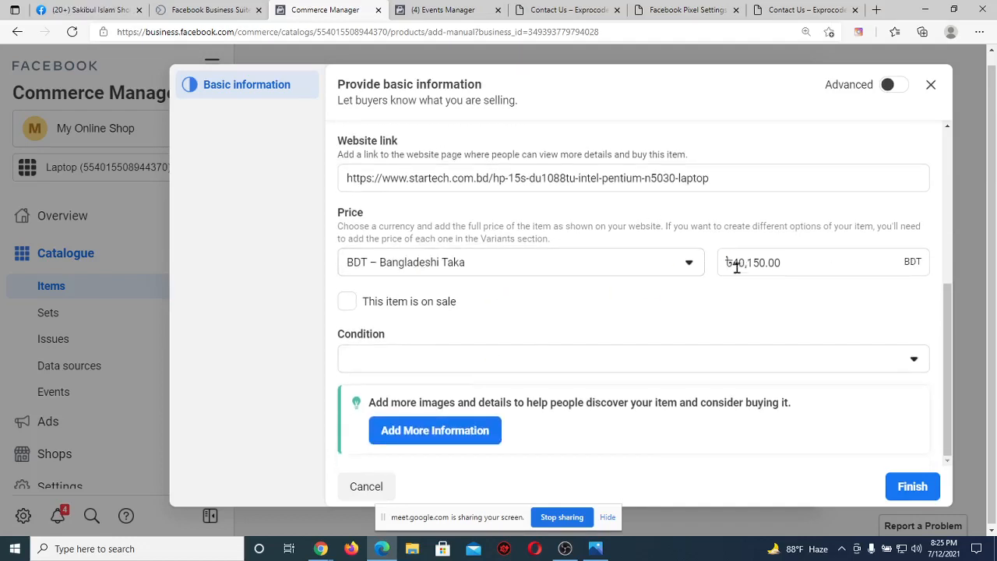
Mark the laptop as on sale with a 37000 sale price.
{"action": "left_click", "coordinate": [345, 303]}
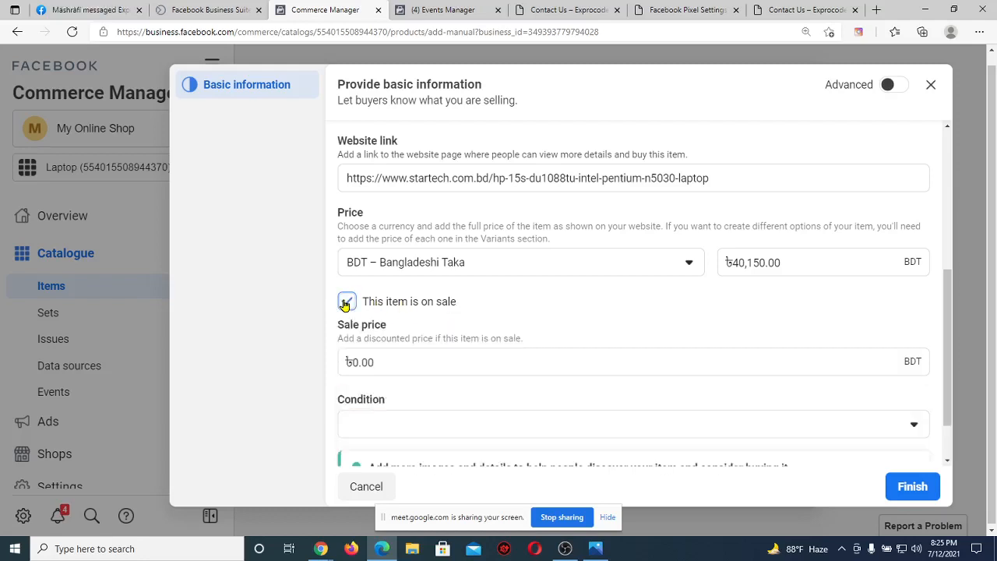
{"action": "left_click", "coordinate": [395, 361]}
{"action": "key", "text": "ctrl+a"}
{"action": "key", "text": "BackSpace"}
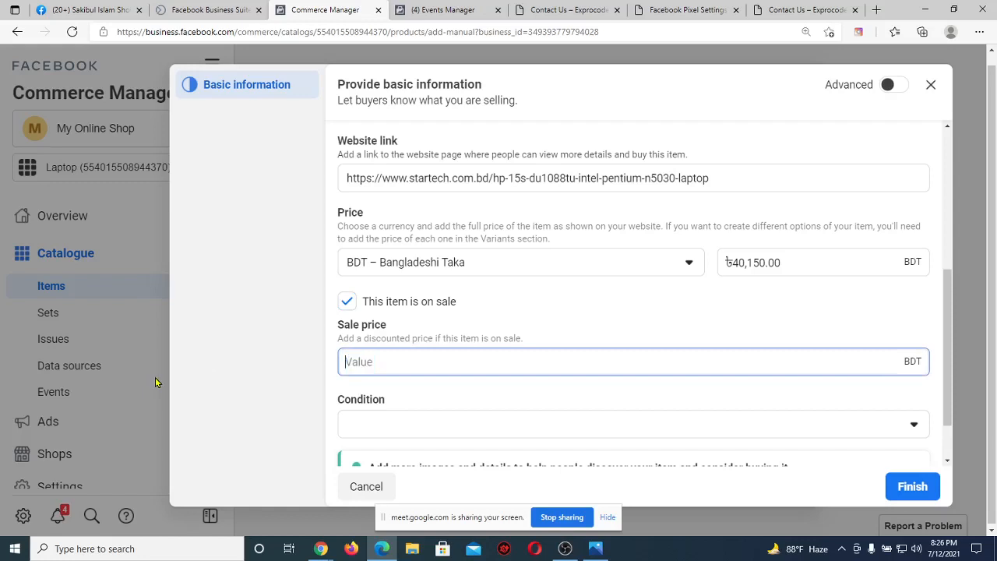
{"action": "type", "text": "3700"}
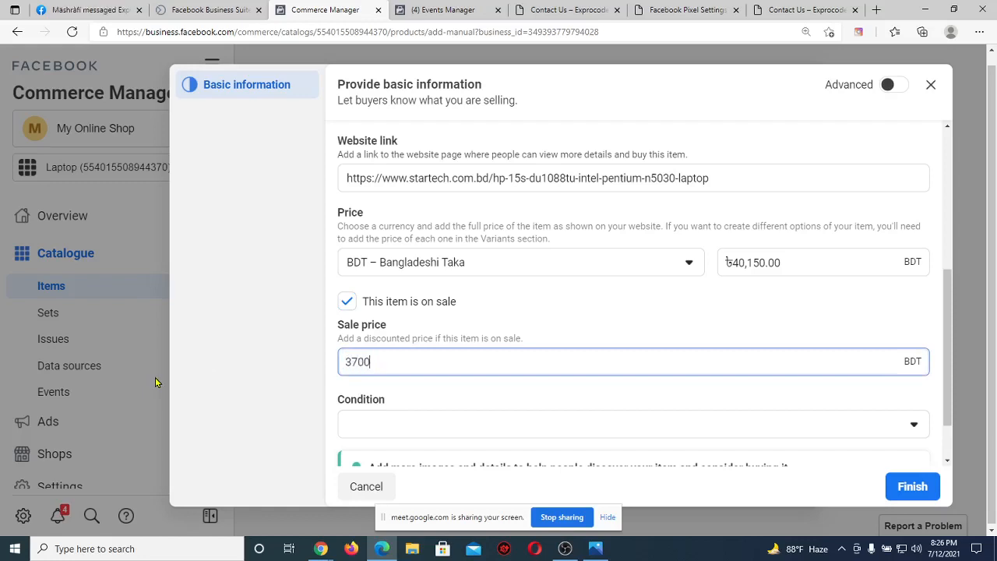
{"action": "type", "text": "0"}
{"action": "left_click", "coordinate": [781, 265]}
Set the laptop's condition to New.
{"action": "left_click_drag", "start_coordinate": [781, 267], "coordinate": [725, 263]}
{"action": "triple_click", "coordinate": [329, 374]}
{"action": "key", "text": "ctrl+a"}
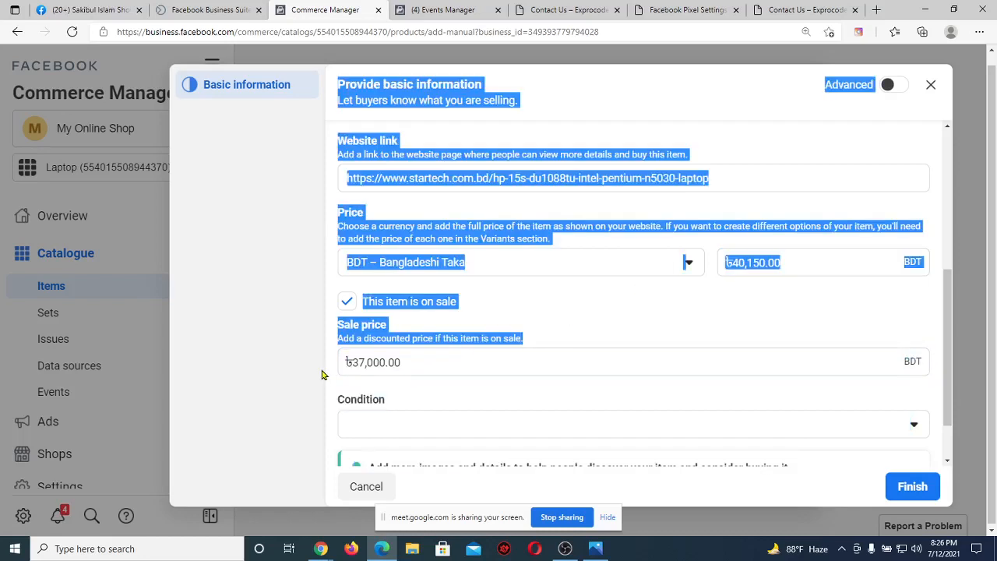
{"action": "left_click", "coordinate": [403, 362]}
{"action": "left_click_drag", "start_coordinate": [403, 363], "coordinate": [324, 377]}
{"action": "key", "text": "ctrl+a"}
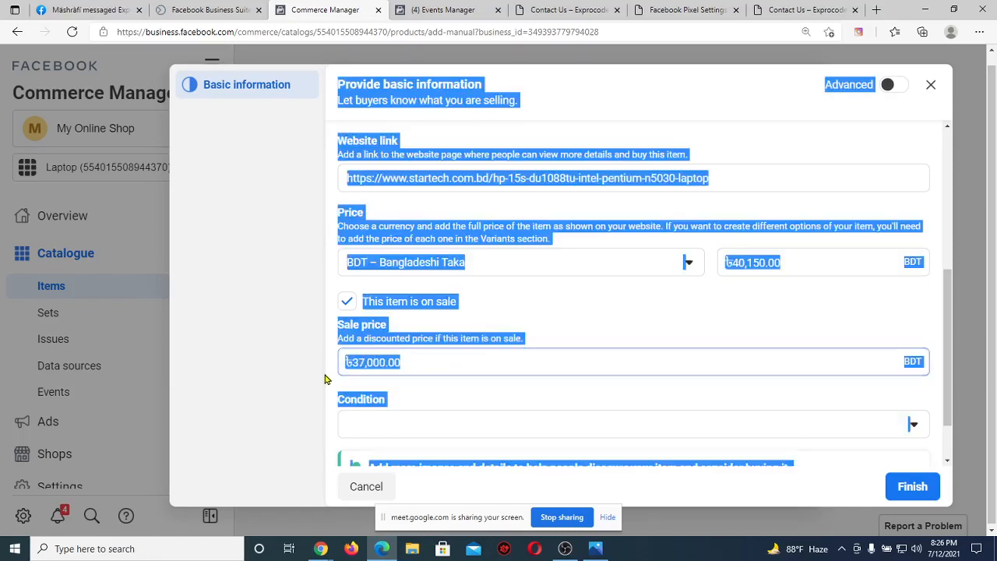
{"action": "scroll", "coordinate": [325, 377], "scroll_direction": "down", "scroll_amount": 1}
{"action": "left_click", "coordinate": [326, 379]}
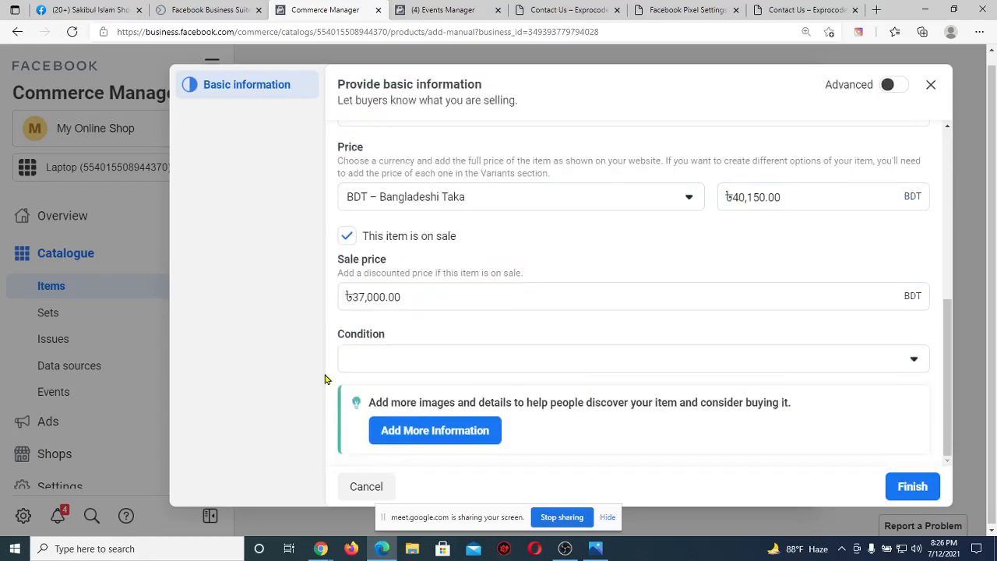
{"action": "left_click", "coordinate": [399, 353]}
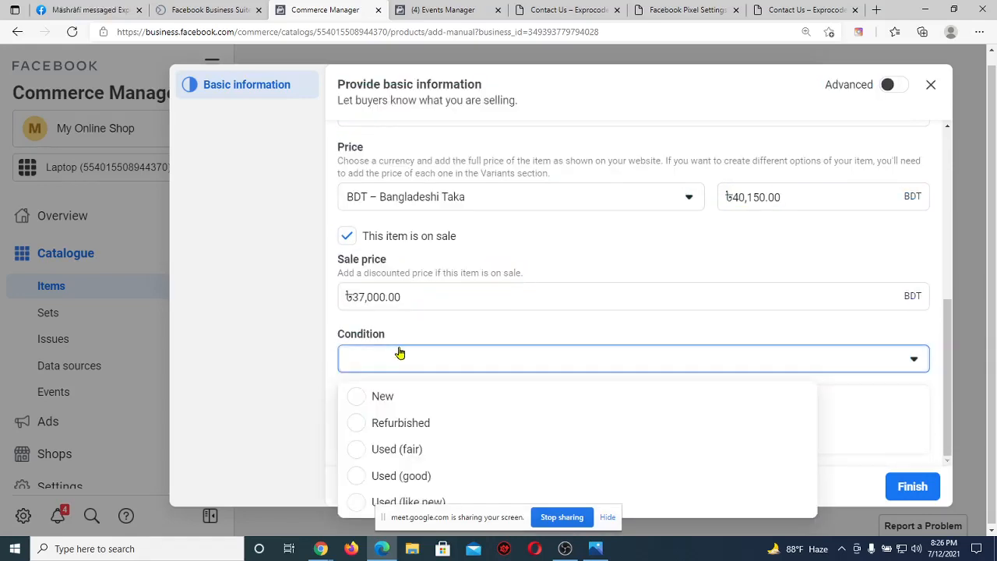
{"action": "left_click", "coordinate": [370, 399]}
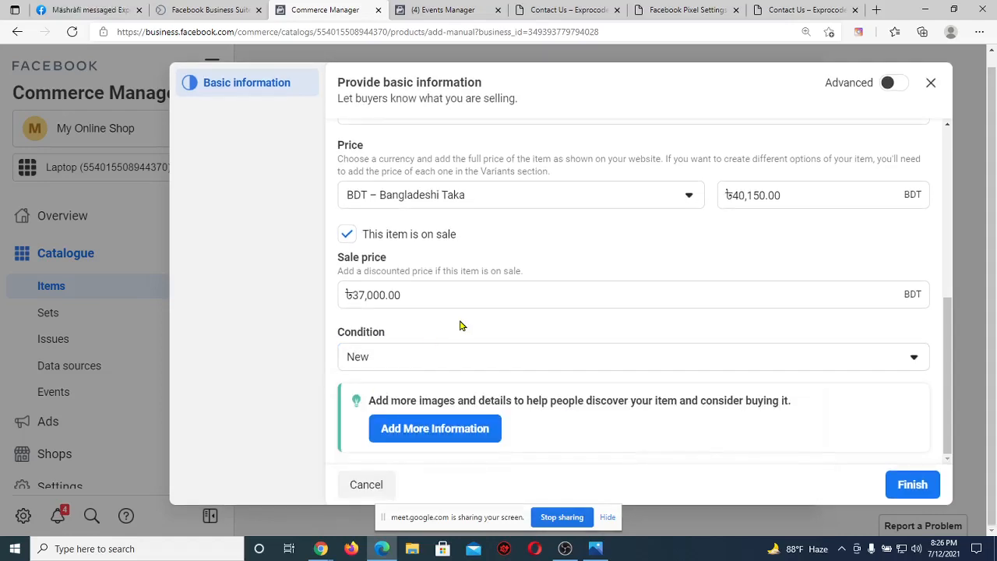
Enter brand HP and content ID HP-001 under more information, then go to display options.
{"action": "left_click", "coordinate": [439, 437]}
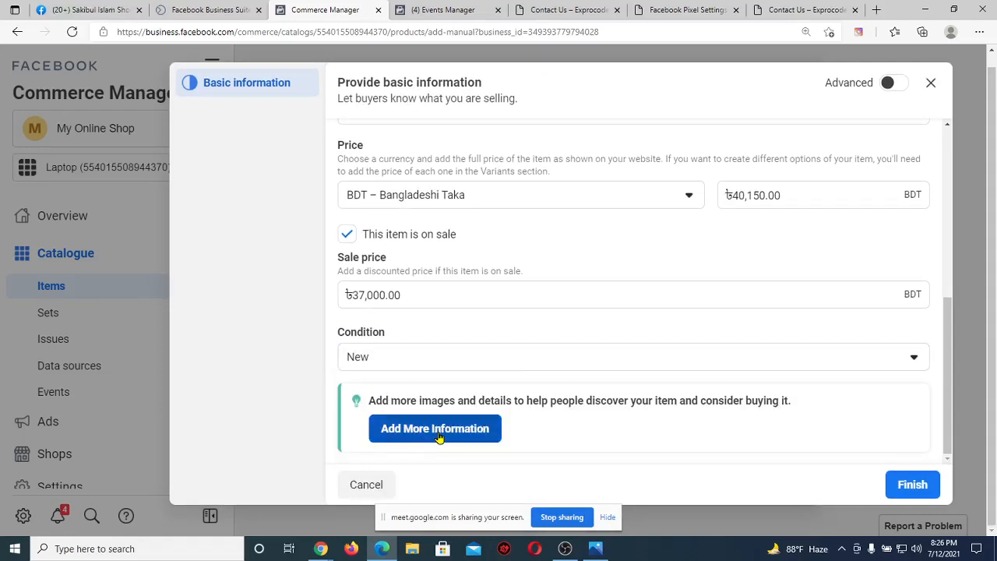
{"action": "scroll", "coordinate": [468, 388], "scroll_direction": "down", "scroll_amount": 8}
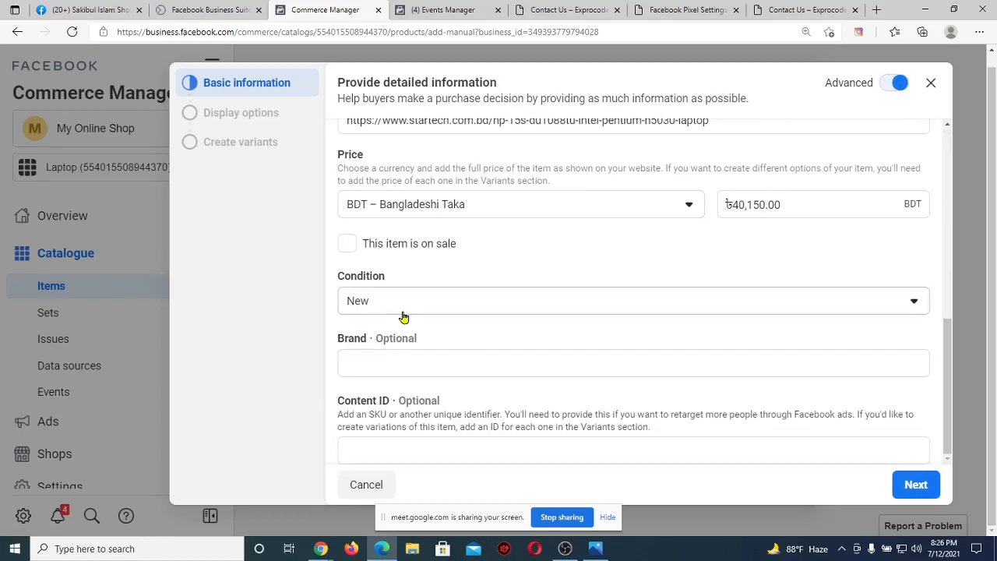
{"action": "left_click", "coordinate": [379, 361]}
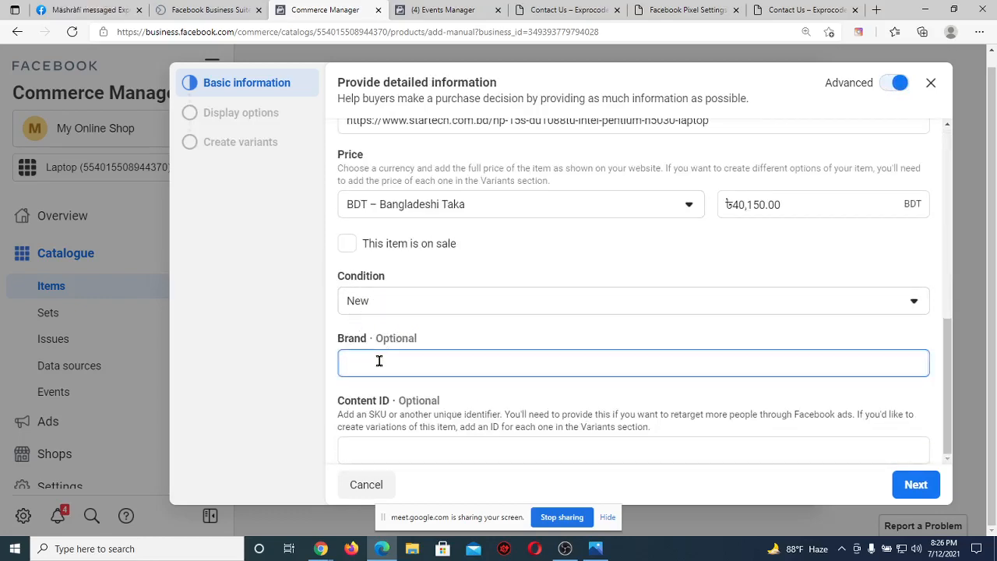
{"action": "type", "text": "HP"}
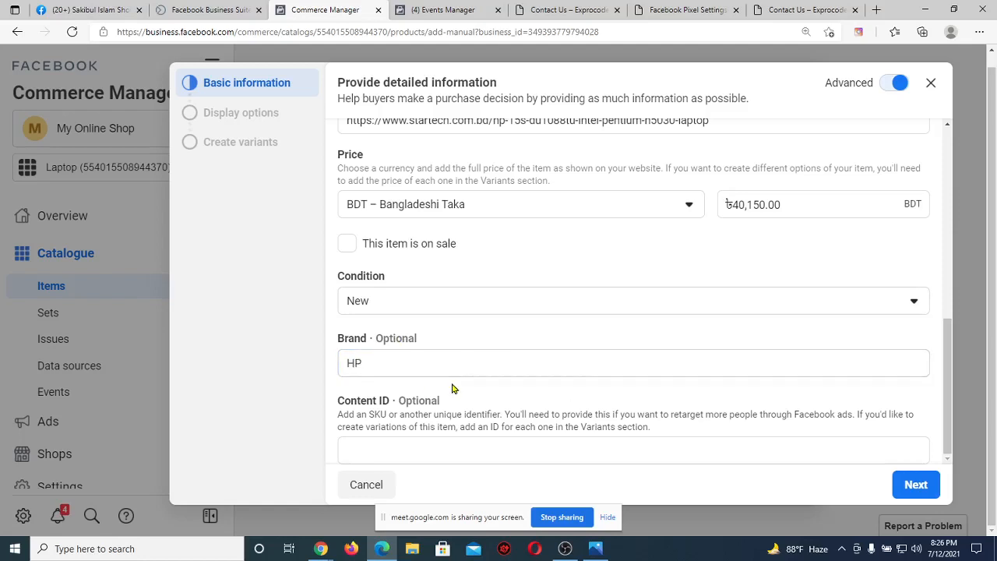
{"action": "left_click", "coordinate": [453, 390]}
{"action": "left_click", "coordinate": [364, 453]}
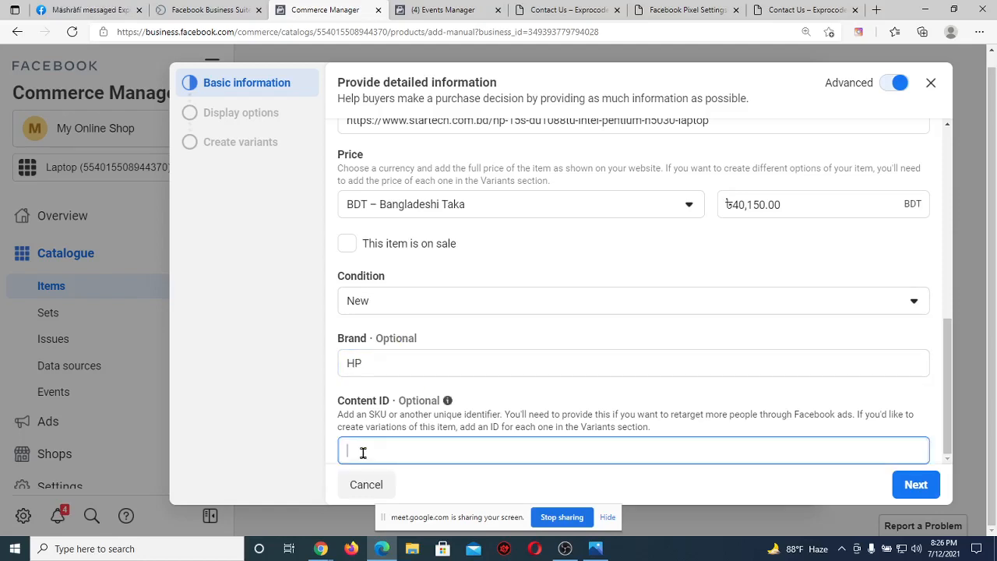
{"action": "type", "text": "HP"}
{"action": "type", "text": "-001"}
{"action": "left_click", "coordinate": [915, 492]}
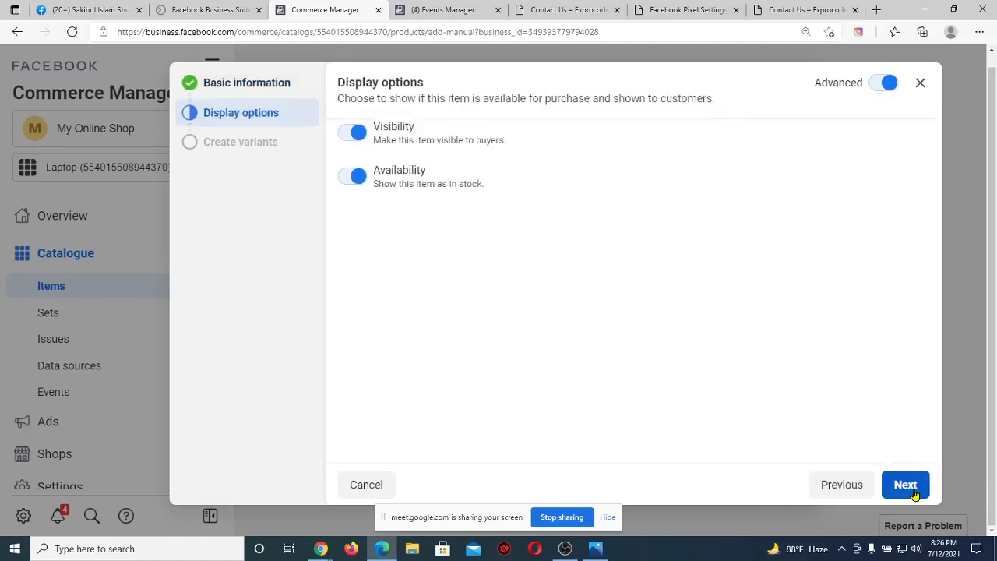
Finish adding the HP laptop to the Laptop catalogue and close the messages tab.
{"action": "left_click", "coordinate": [915, 493]}
{"action": "left_click", "coordinate": [914, 489]}
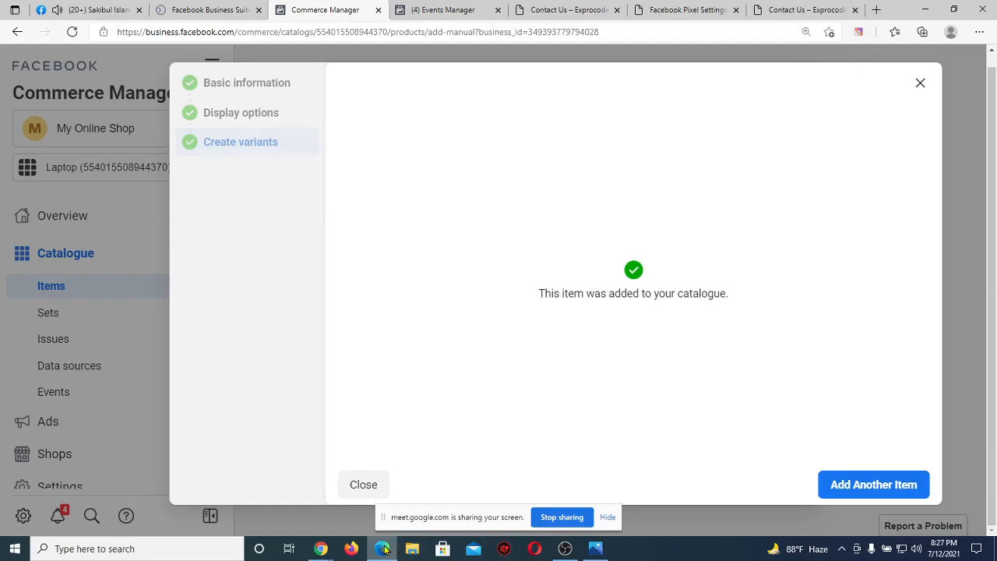
{"action": "left_click", "coordinate": [321, 548]}
{"action": "mouse_move", "coordinate": [297, 125]}
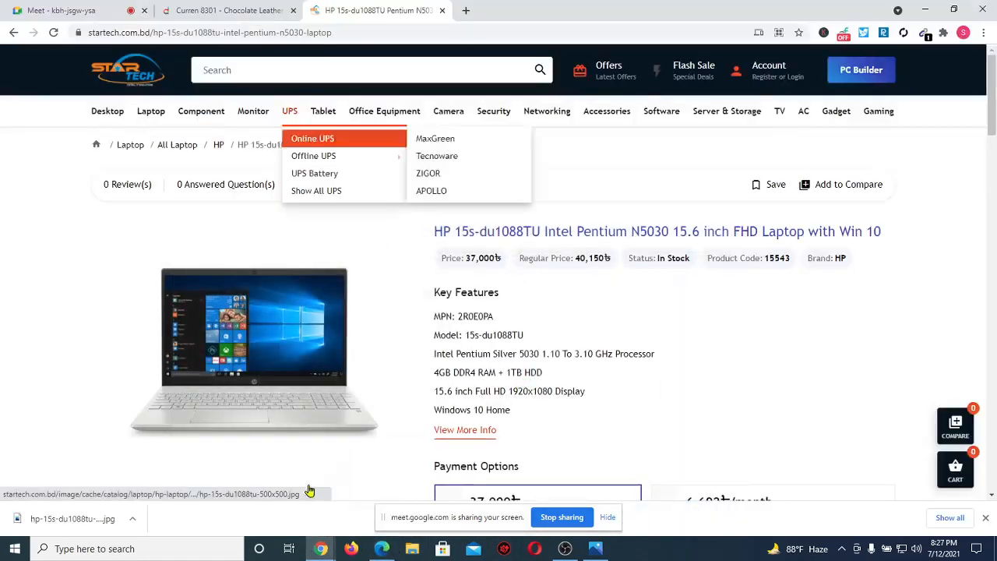
{"action": "left_click", "coordinate": [382, 548]}
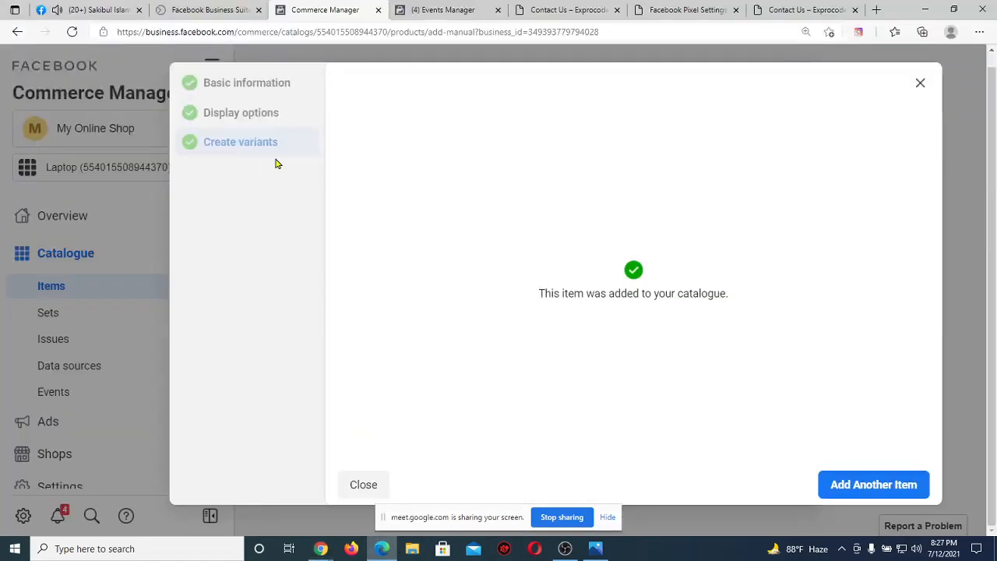
{"action": "left_click", "coordinate": [139, 10]}
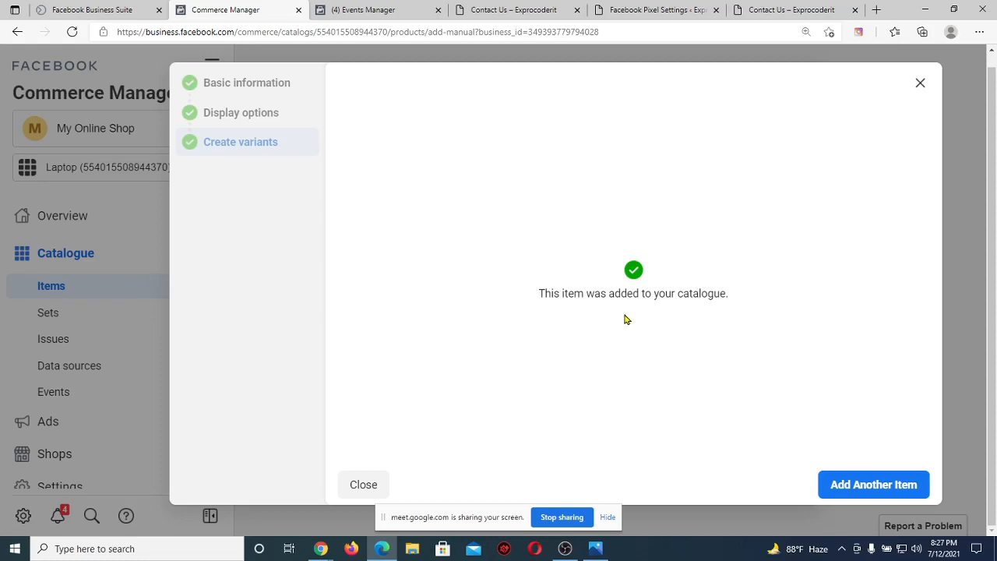
Start a second catalogue item, then discard the empty form and quit without adding it.
{"action": "left_click", "coordinate": [842, 486]}
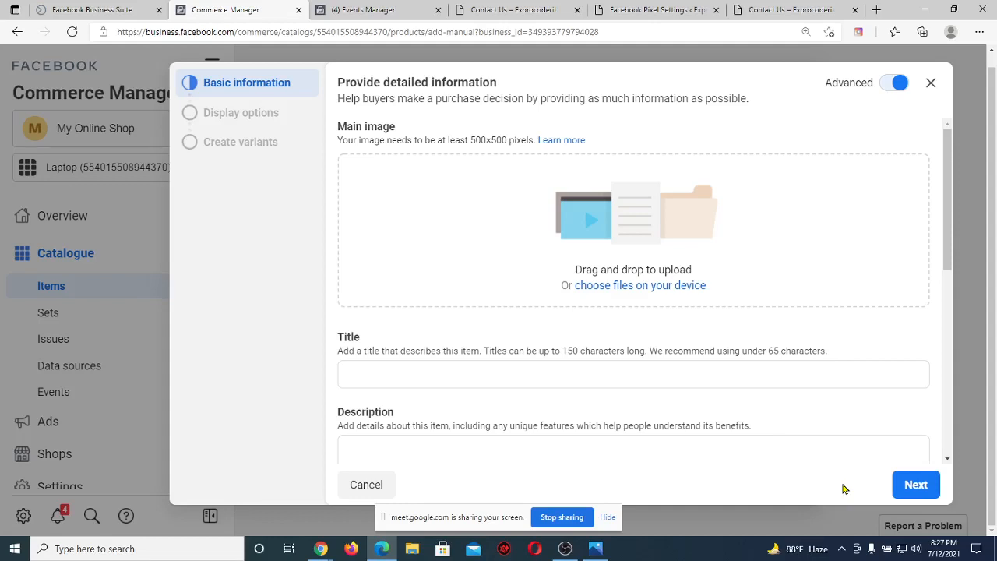
{"action": "scroll", "coordinate": [548, 306], "scroll_direction": "down", "scroll_amount": 2}
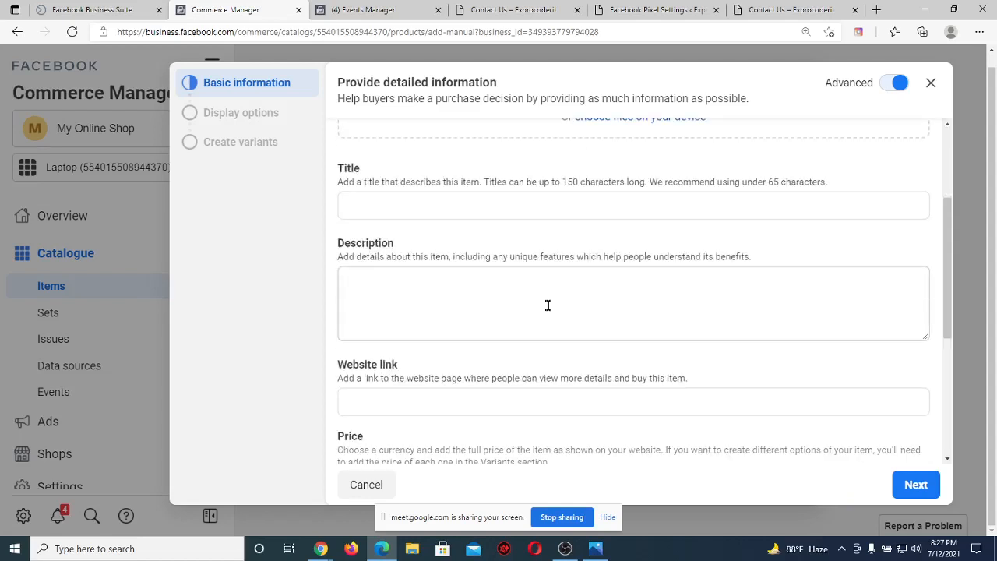
{"action": "left_click", "coordinate": [931, 84]}
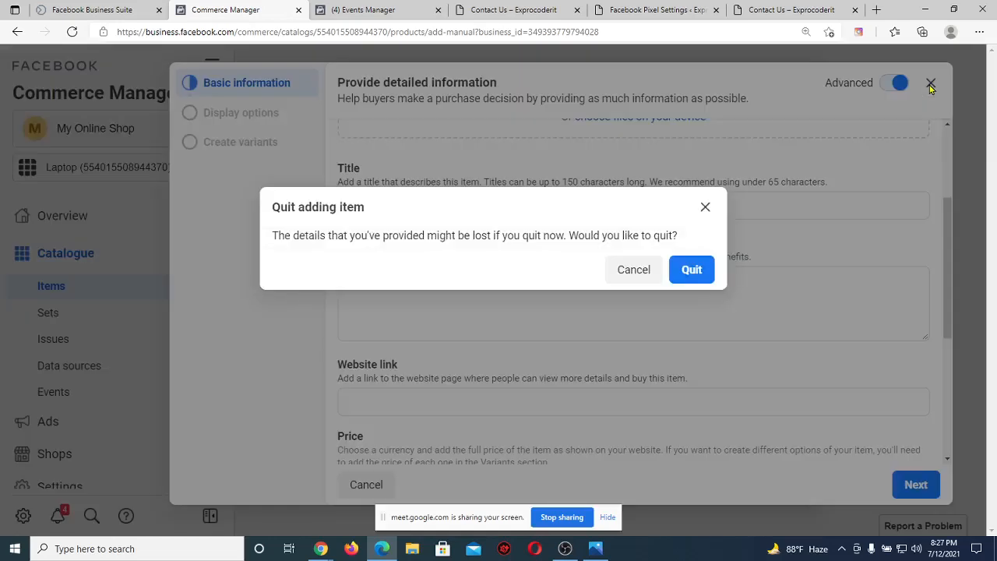
{"action": "left_click", "coordinate": [691, 271]}
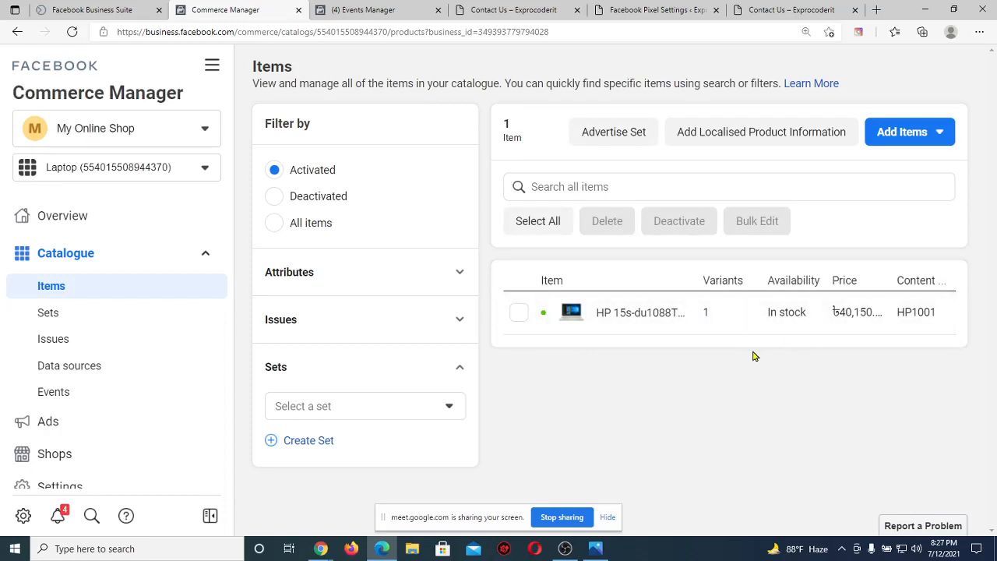
{"action": "left_click", "coordinate": [652, 327]}
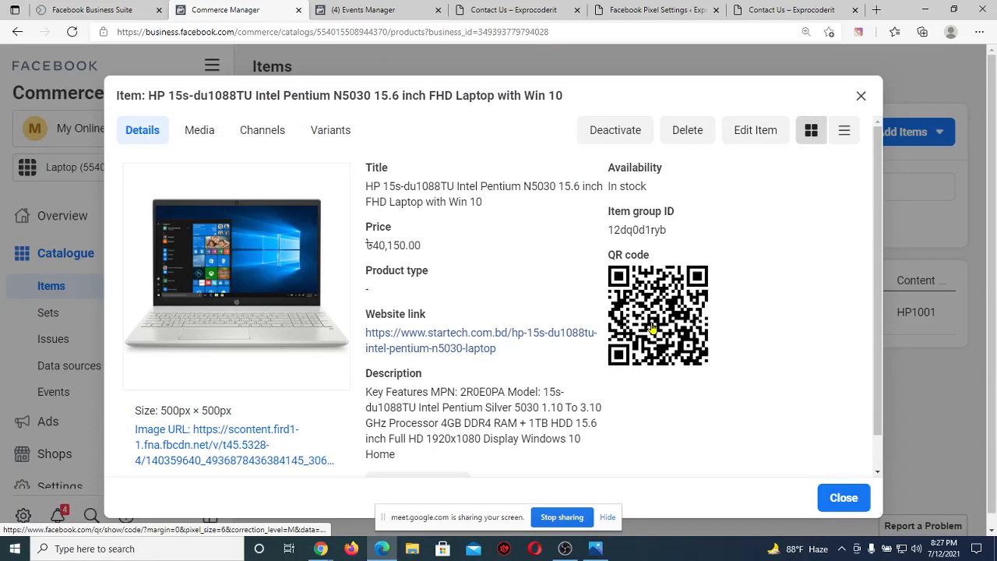
{"action": "scroll", "coordinate": [446, 312], "scroll_direction": "down", "scroll_amount": 1}
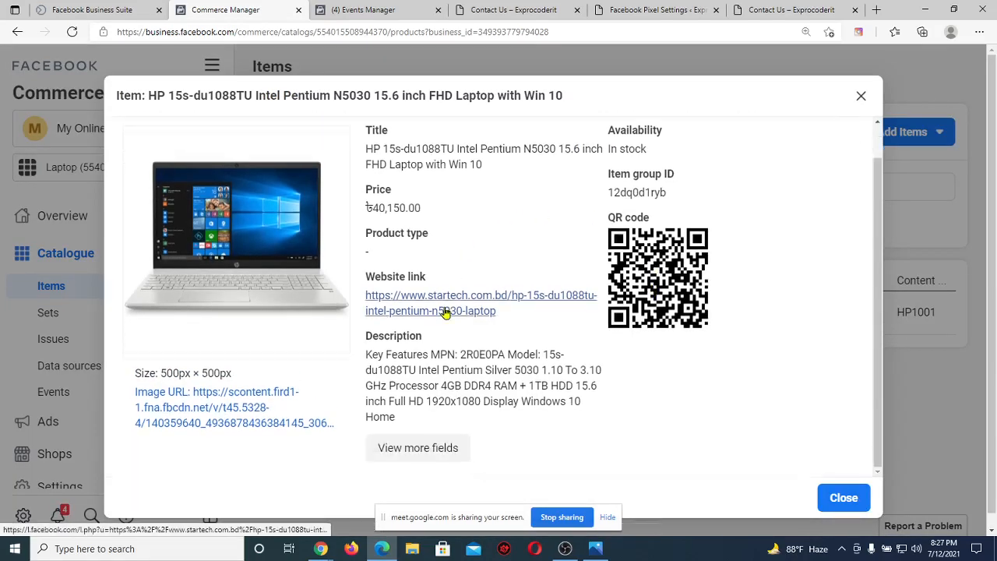
{"action": "scroll", "coordinate": [446, 313], "scroll_direction": "up", "scroll_amount": 1}
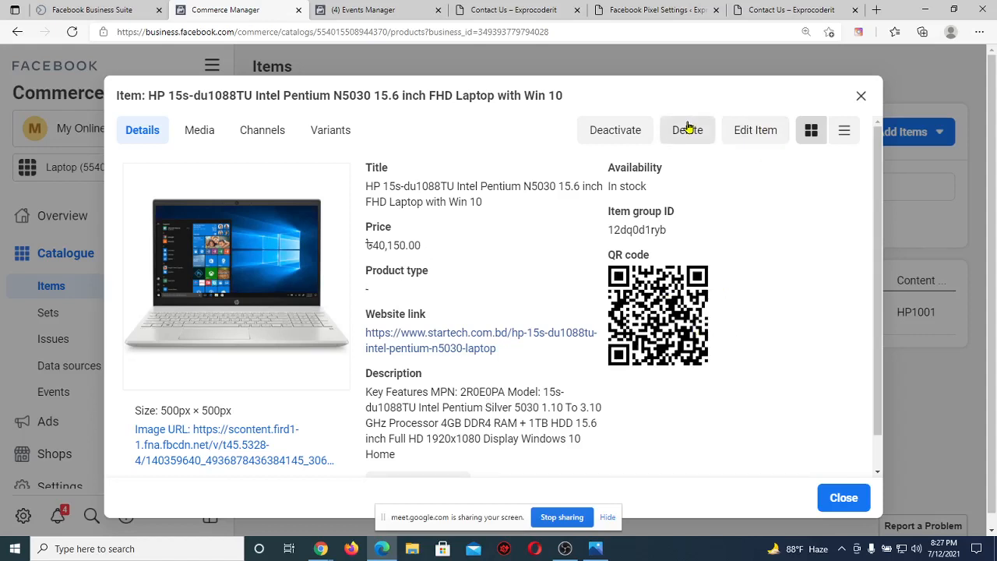
{"action": "left_click", "coordinate": [861, 97]}
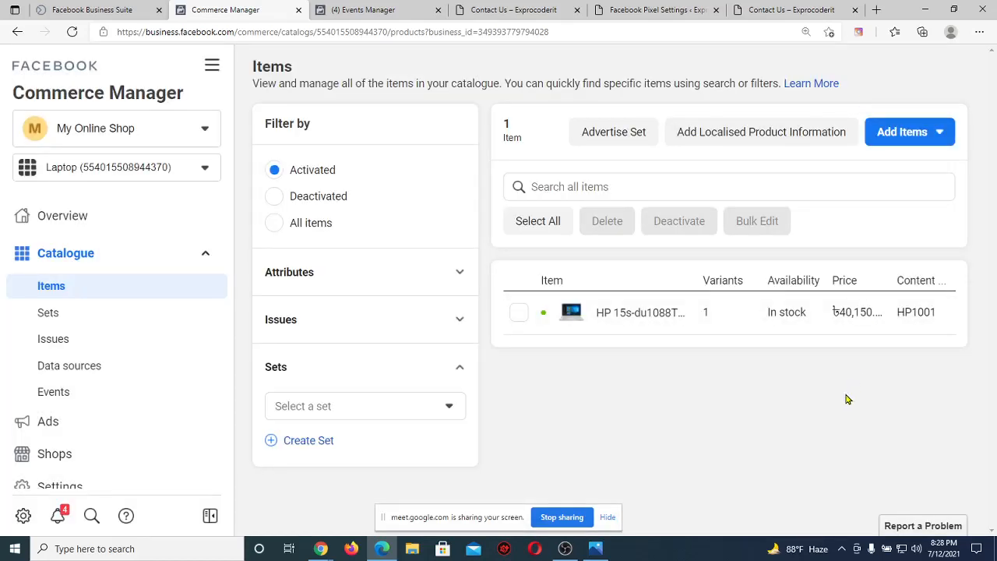
{"action": "mouse_move", "coordinate": [320, 548]}
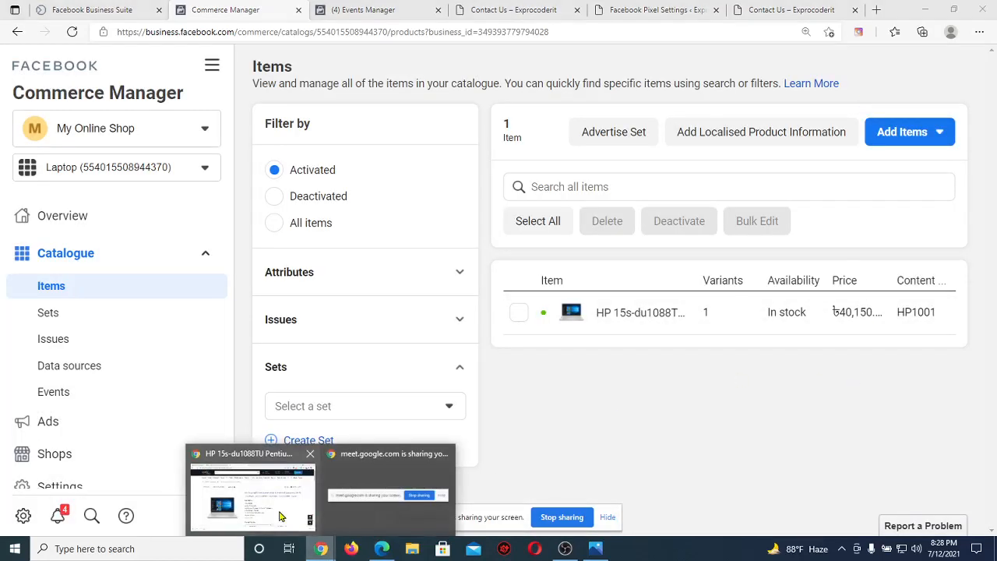
{"action": "left_click", "coordinate": [281, 516]}
{"action": "mouse_move", "coordinate": [340, 130]}
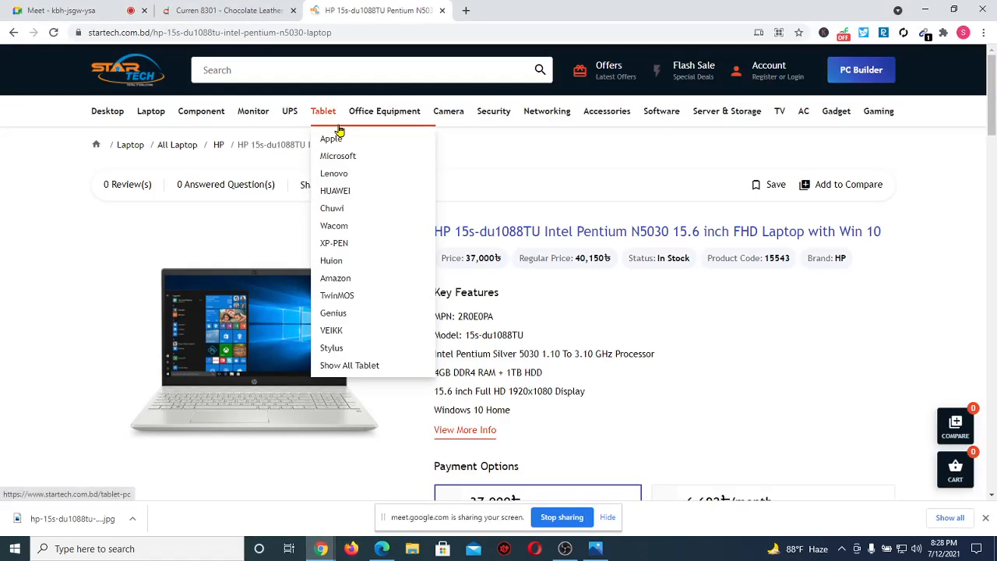
{"action": "left_click", "coordinate": [218, 147]}
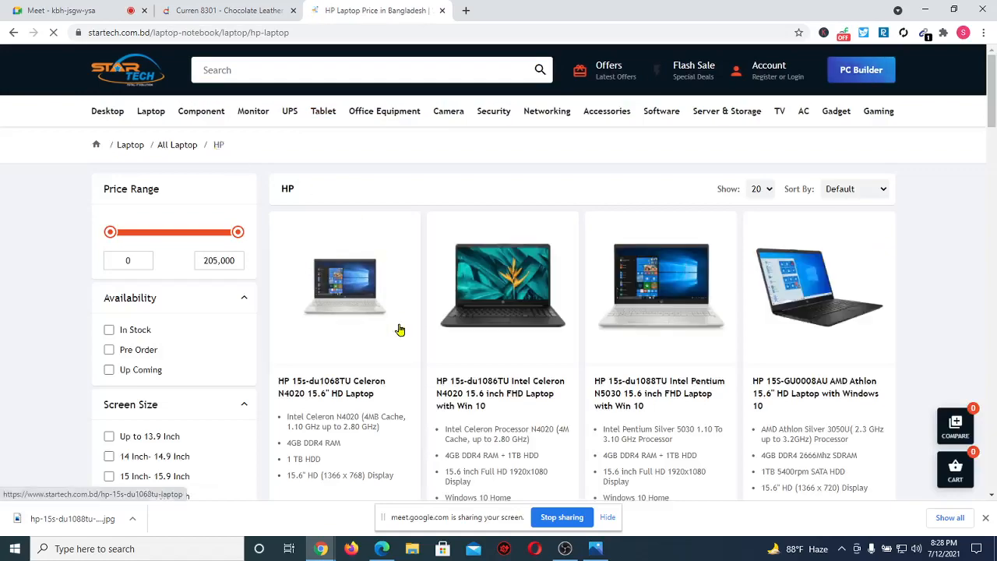
{"action": "scroll", "coordinate": [399, 330], "scroll_direction": "down", "scroll_amount": 20}
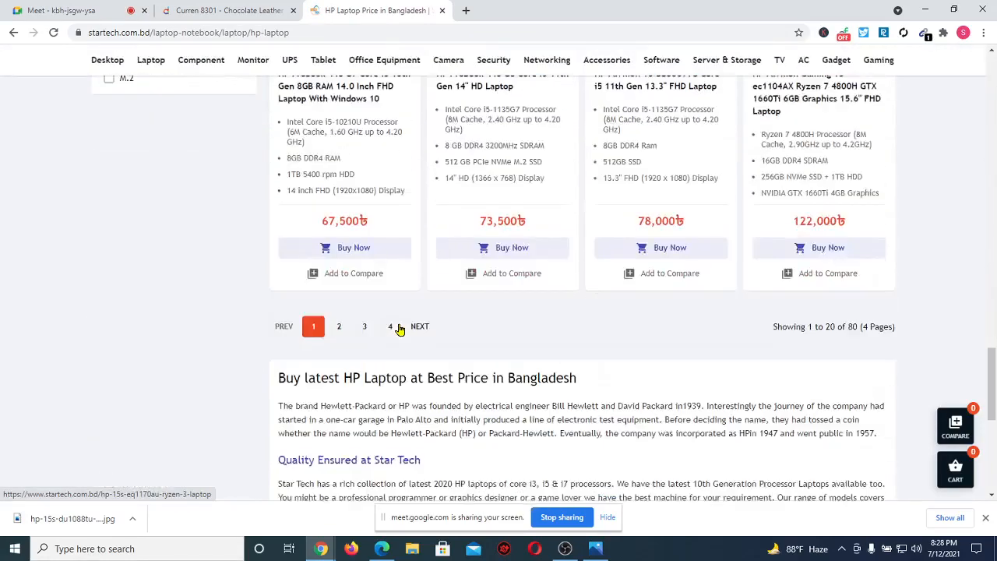
{"action": "scroll", "coordinate": [400, 330], "scroll_direction": "down", "scroll_amount": 5}
{"action": "scroll", "coordinate": [400, 331], "scroll_direction": "up", "scroll_amount": 12}
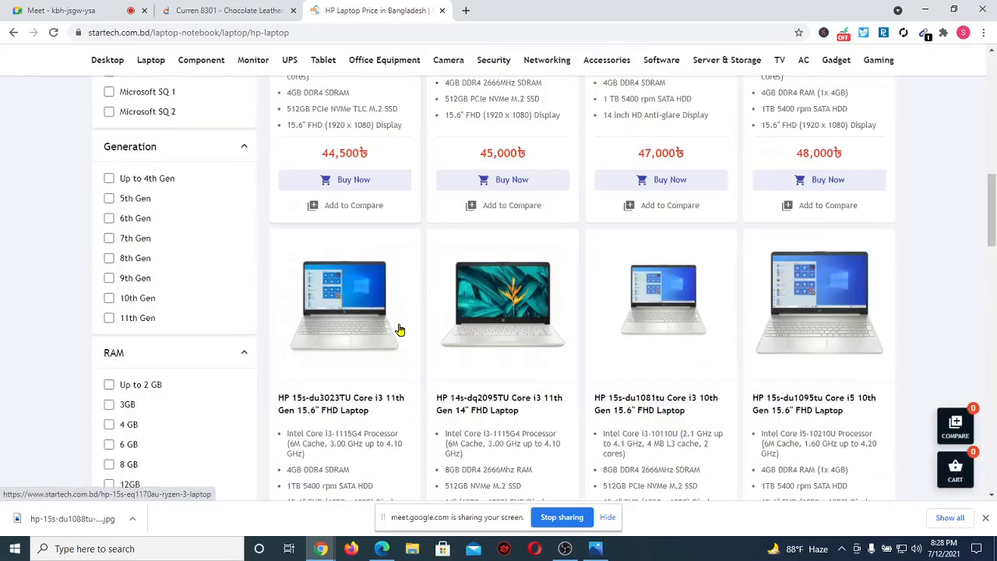
{"action": "scroll", "coordinate": [554, 348], "scroll_direction": "up", "scroll_amount": 10}
{"action": "scroll", "coordinate": [554, 348], "scroll_direction": "up", "scroll_amount": 4}
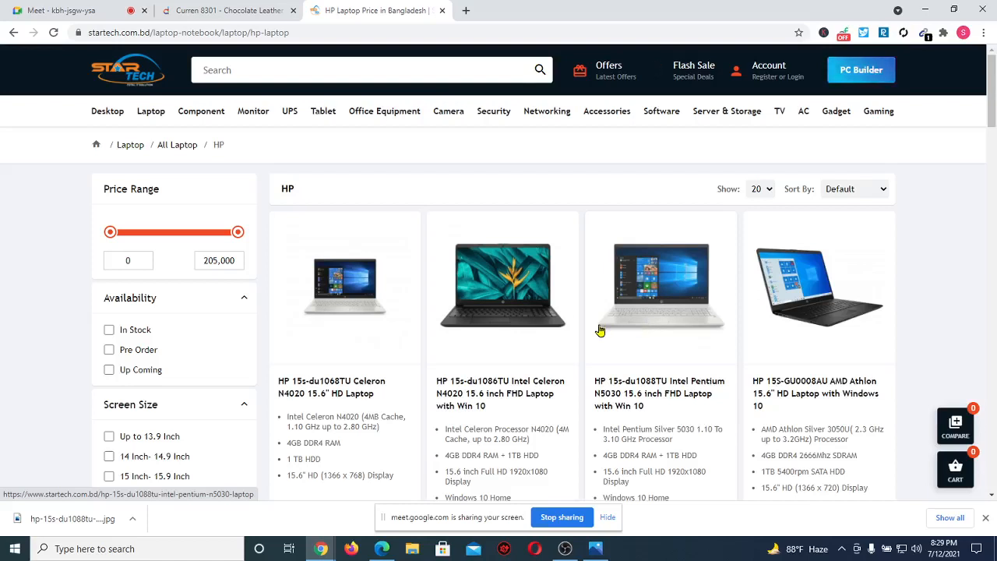
{"action": "scroll", "coordinate": [600, 330], "scroll_direction": "down", "scroll_amount": 3}
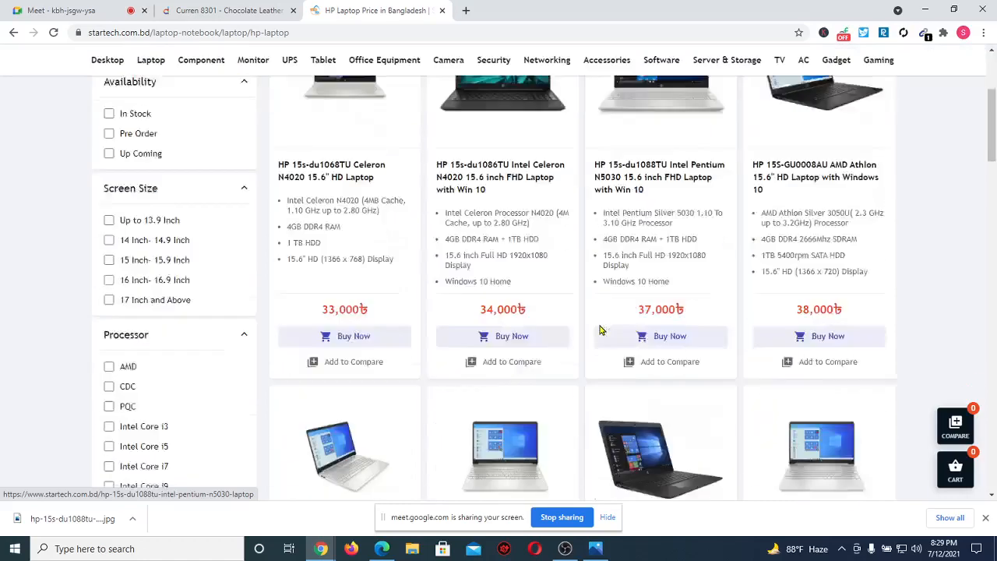
{"action": "scroll", "coordinate": [599, 330], "scroll_direction": "up", "scroll_amount": 3}
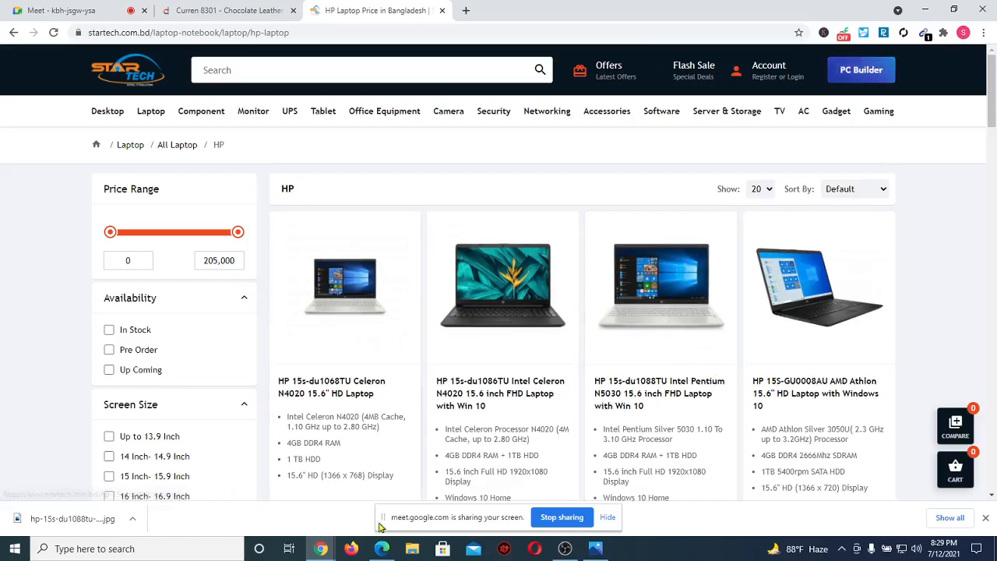
{"action": "left_click", "coordinate": [381, 548]}
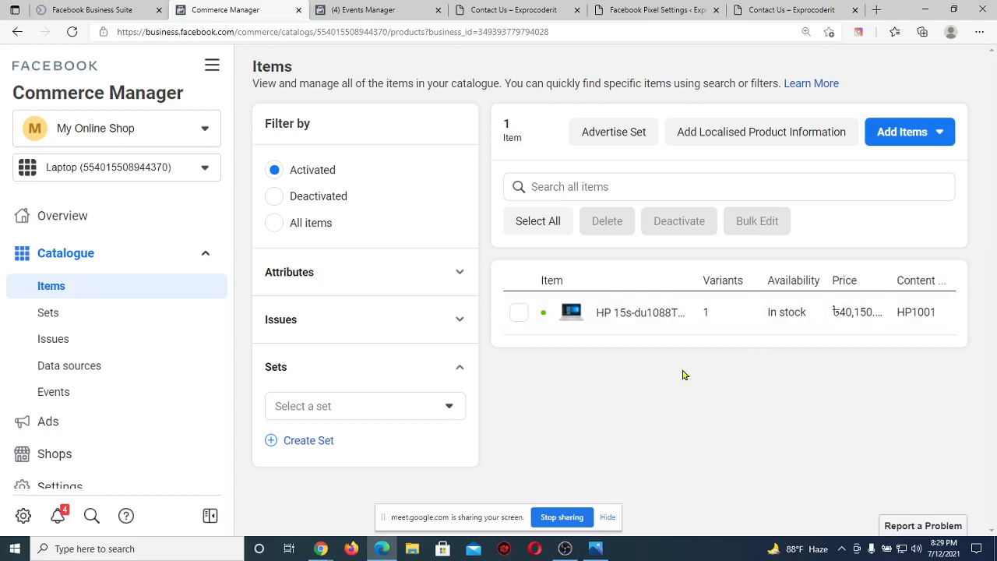
Search the items for content ID HP1001, fixing the mistyped HP1002, and select the ID.
{"action": "left_click", "coordinate": [569, 184]}
{"action": "type", "text": "H"}
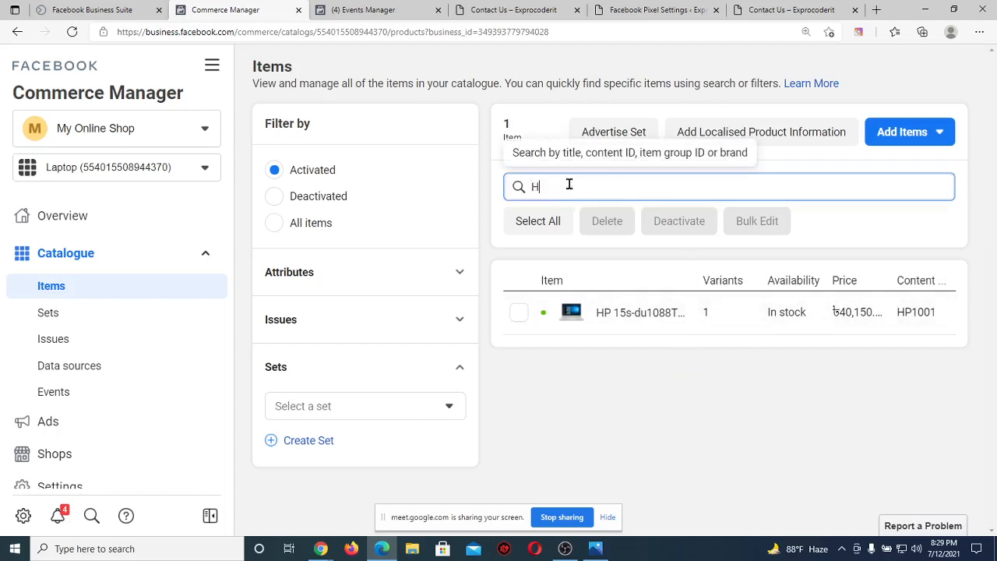
{"action": "type", "text": "P"}
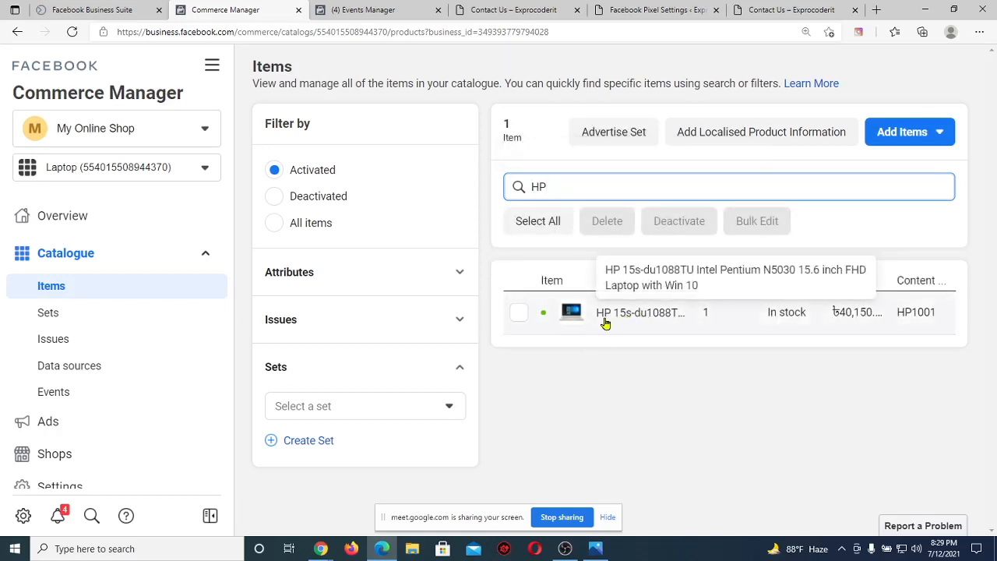
{"action": "key", "text": "BackSpace"}
{"action": "key", "text": "BackSpace"}
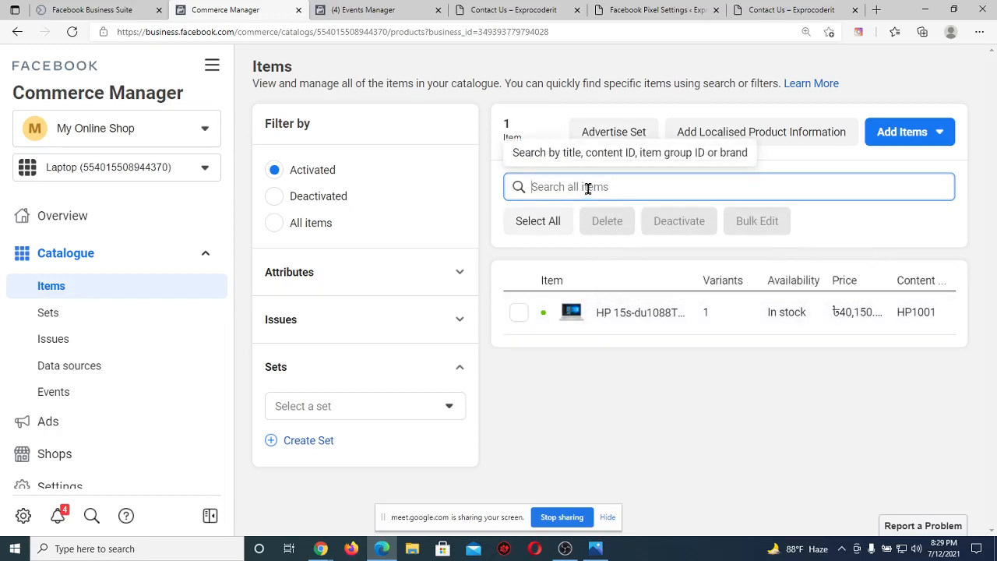
{"action": "type", "text": "HP"}
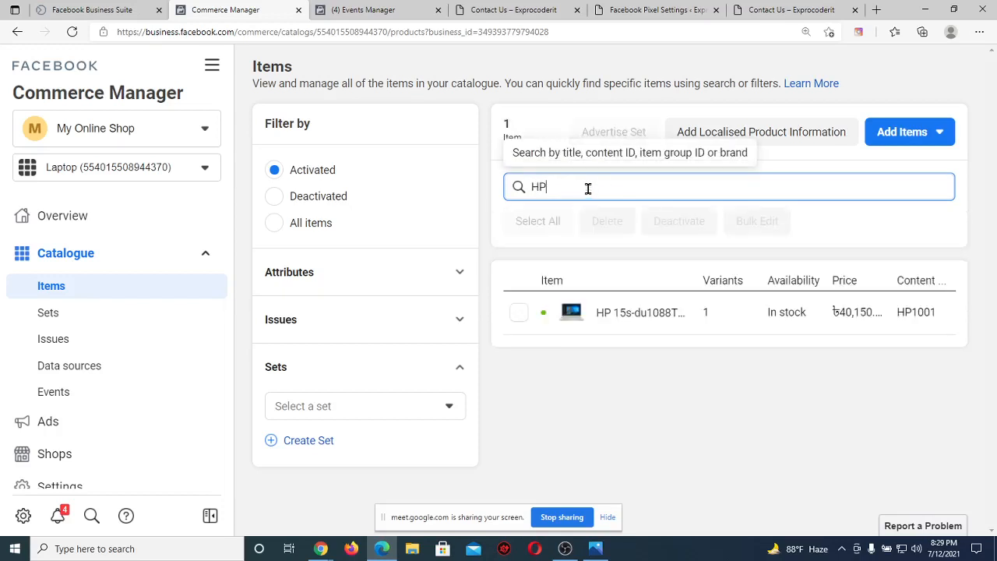
{"action": "type", "text": "1002"}
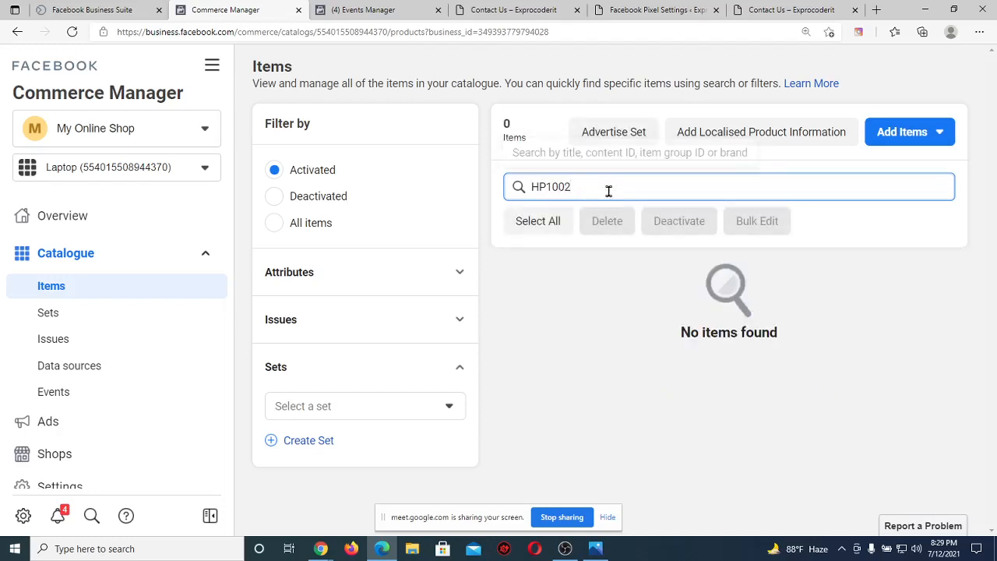
{"action": "key", "text": "BackSpace"}
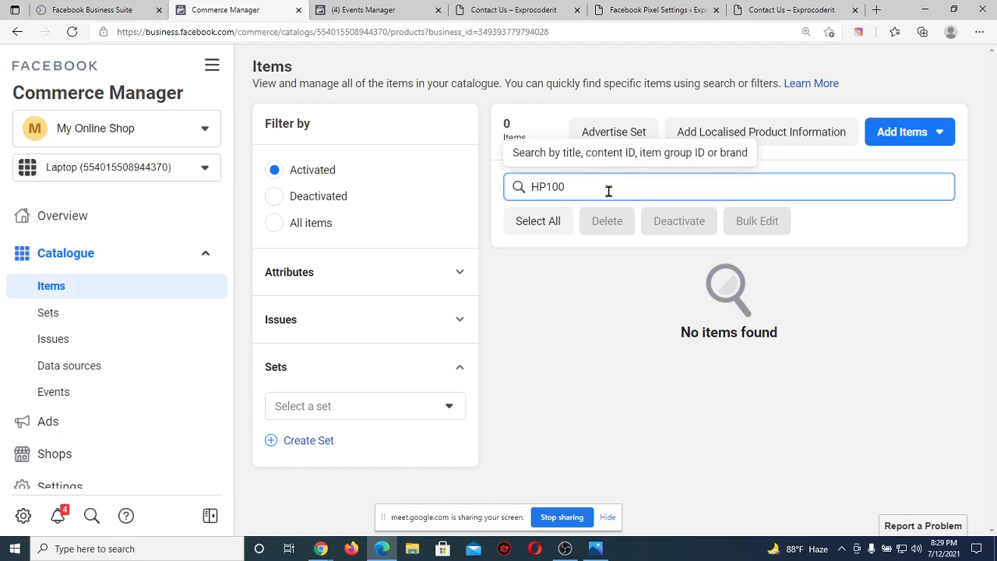
{"action": "type", "text": "1"}
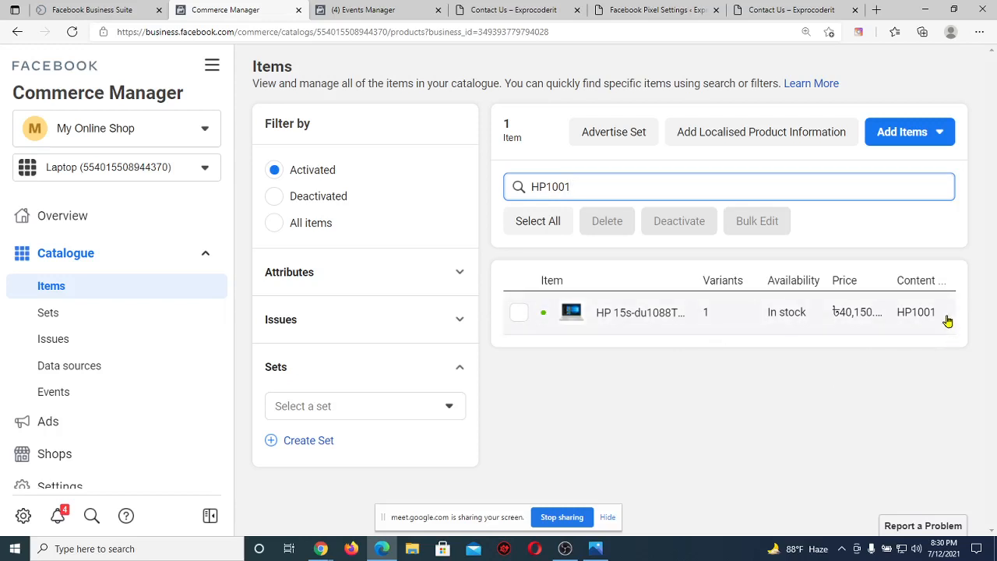
{"action": "left_click_drag", "start_coordinate": [949, 321], "coordinate": [896, 319]}
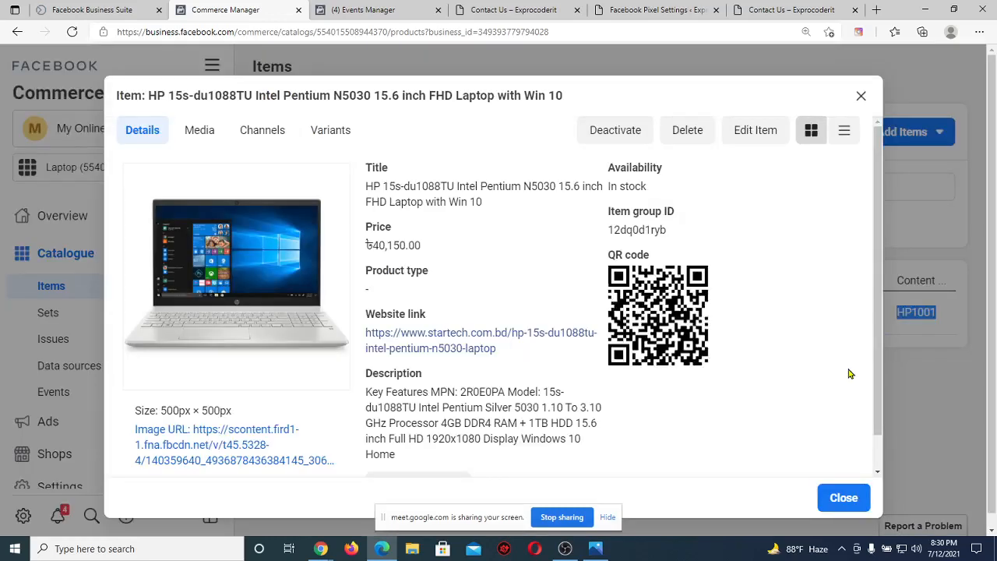
Check that the search result's Content ID reads HP1001 for the HP 15s laptop.
{"action": "left_click", "coordinate": [861, 95]}
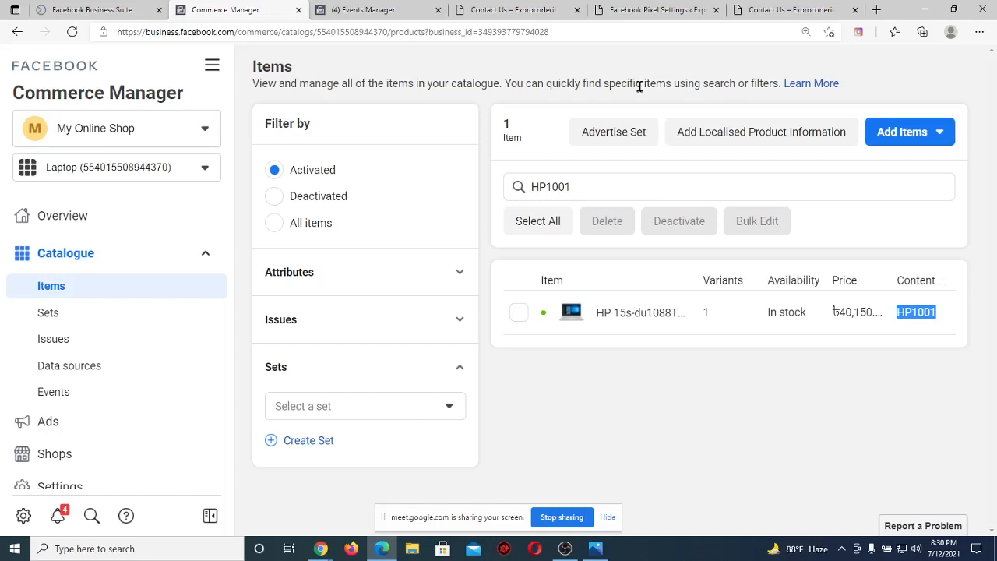
Deselect HP1001, view the Shops page, then bring up Star Tech's HP laptop listing in Chrome.
{"action": "left_click", "coordinate": [606, 70]}
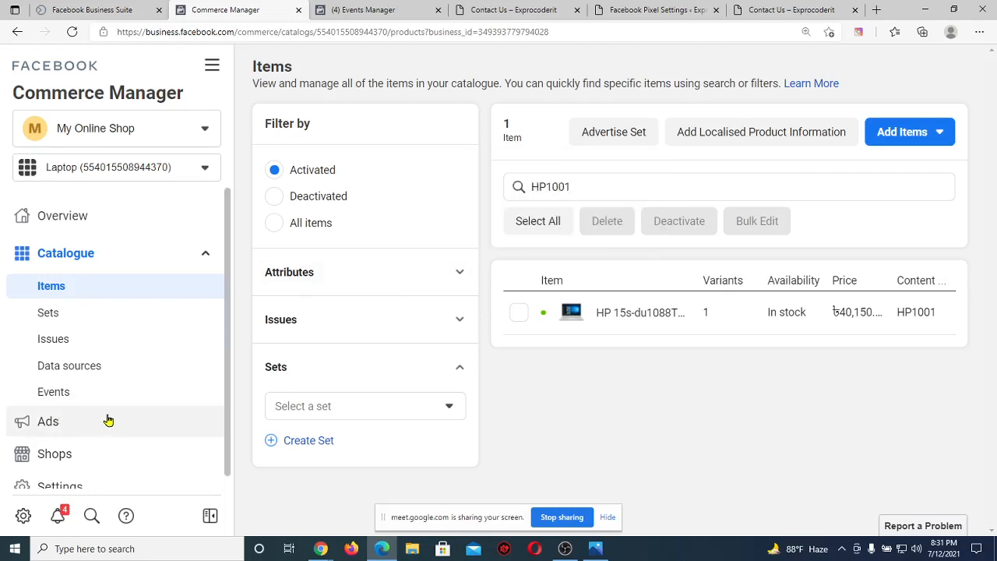
{"action": "left_click", "coordinate": [72, 460]}
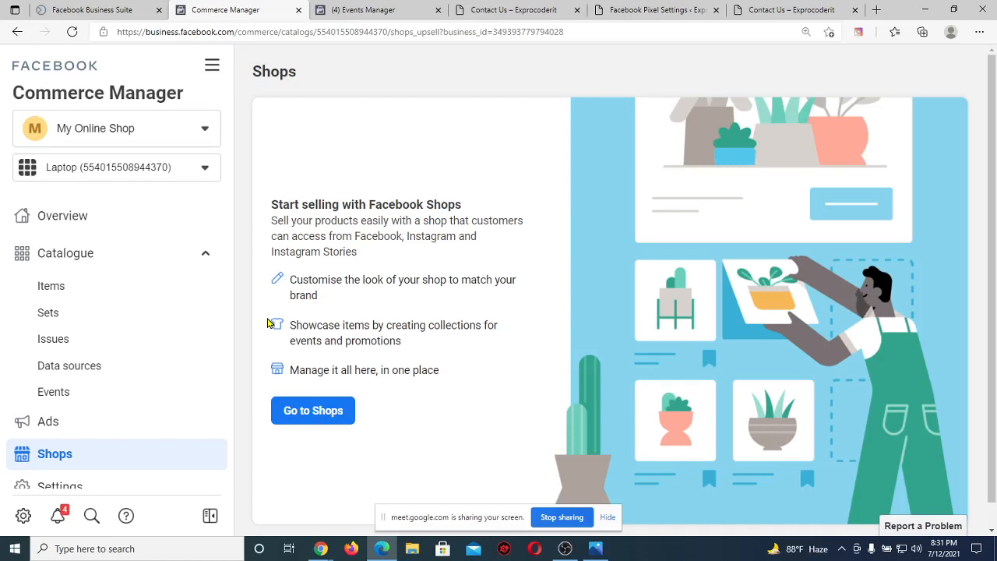
{"action": "left_click", "coordinate": [320, 548]}
{"action": "left_click", "coordinate": [269, 515]}
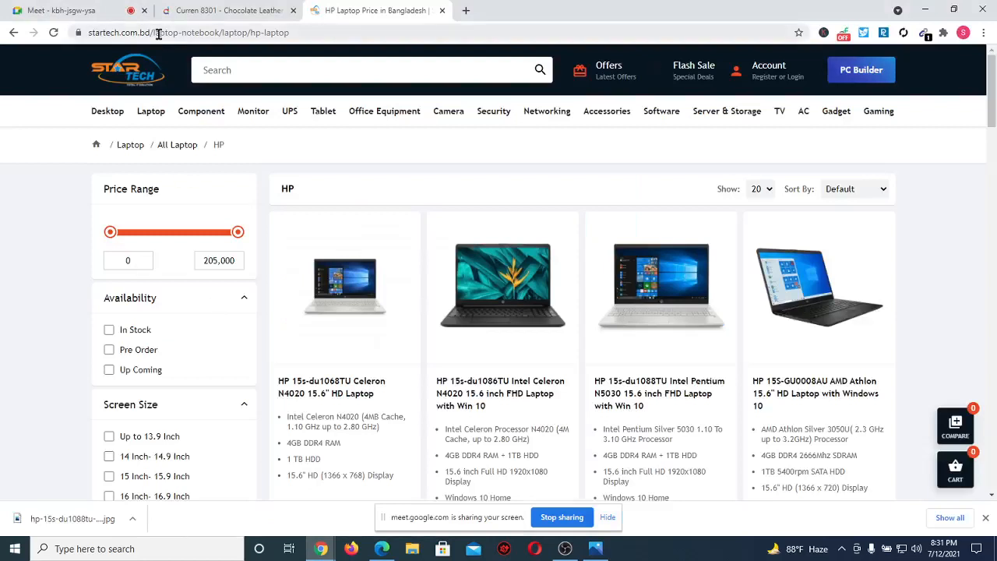
Bring the Google Meet call to the front and close Chrome's downloads bar.
{"action": "left_click", "coordinate": [109, 8]}
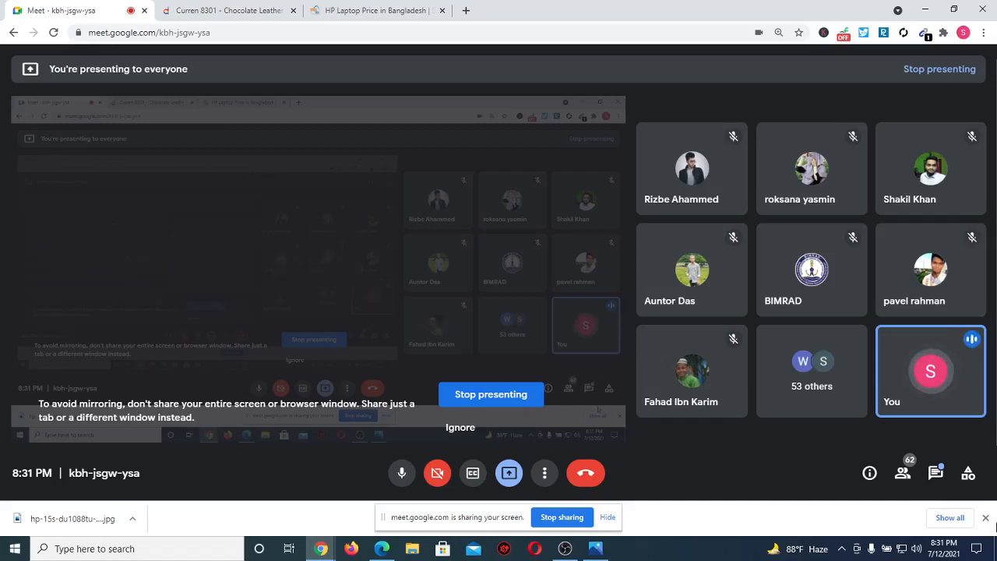
{"action": "left_click", "coordinate": [986, 518]}
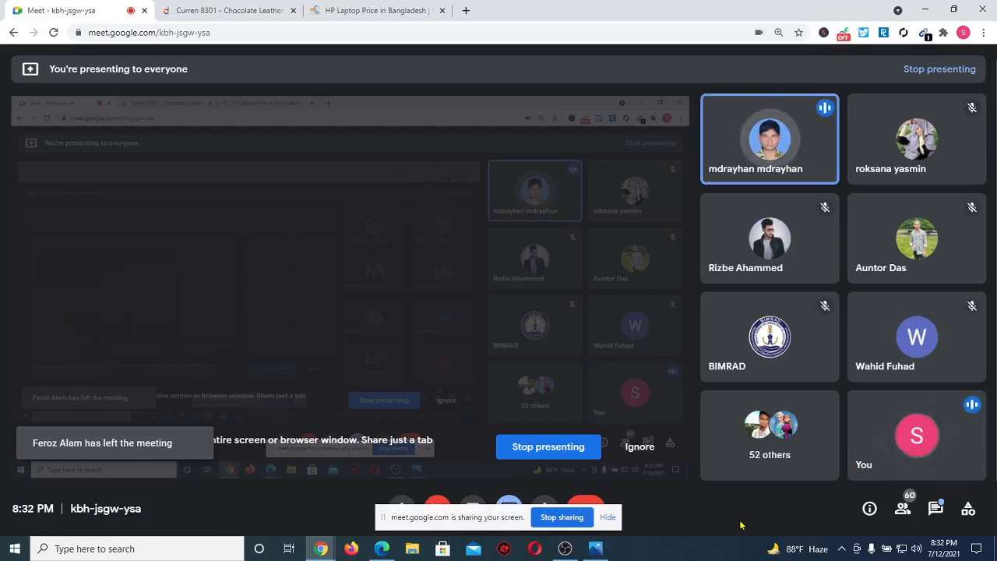
Lower the system speaker volume from 99 to 50.
{"action": "left_click", "coordinate": [915, 549]}
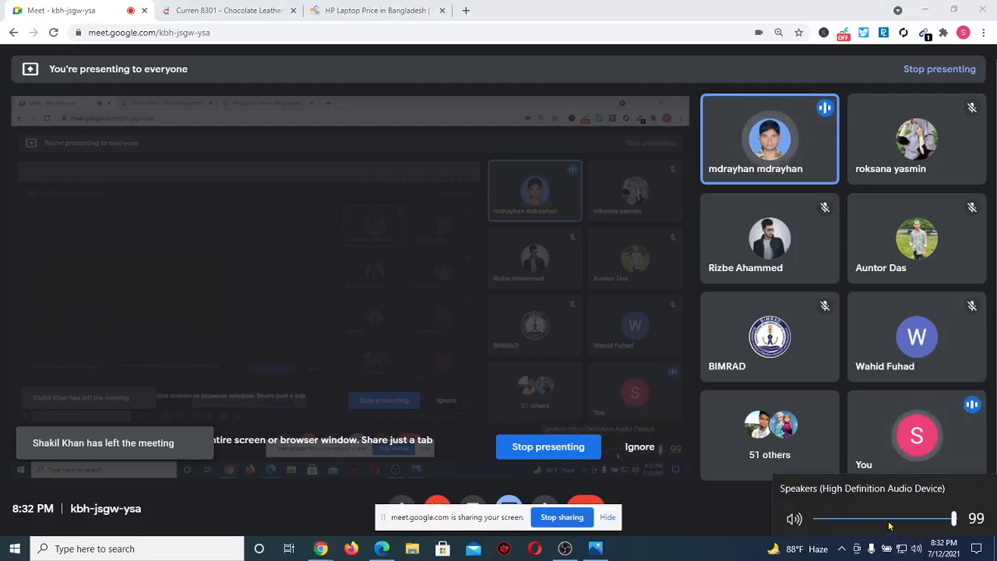
{"action": "left_click", "coordinate": [887, 519]}
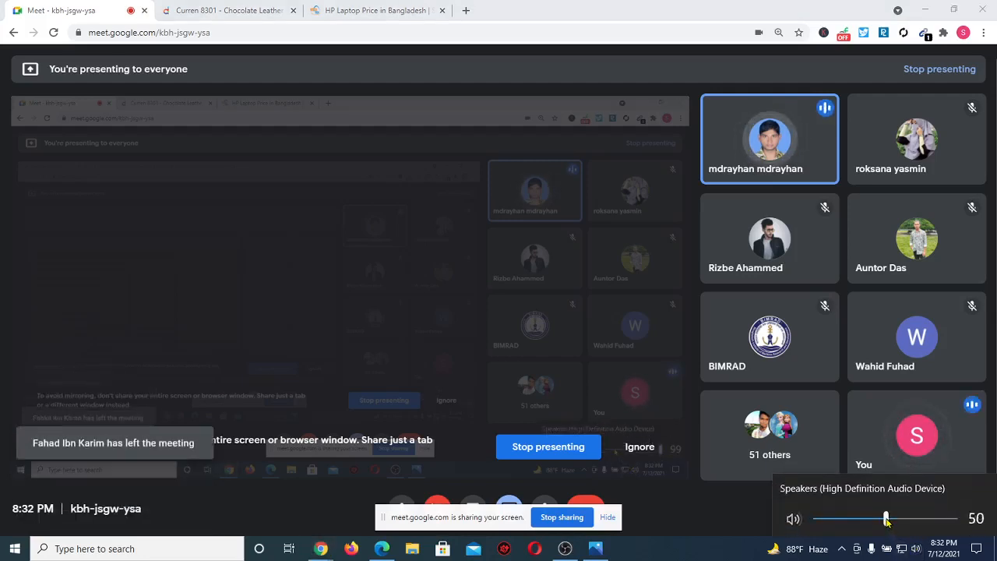
{"action": "left_click", "coordinate": [718, 548]}
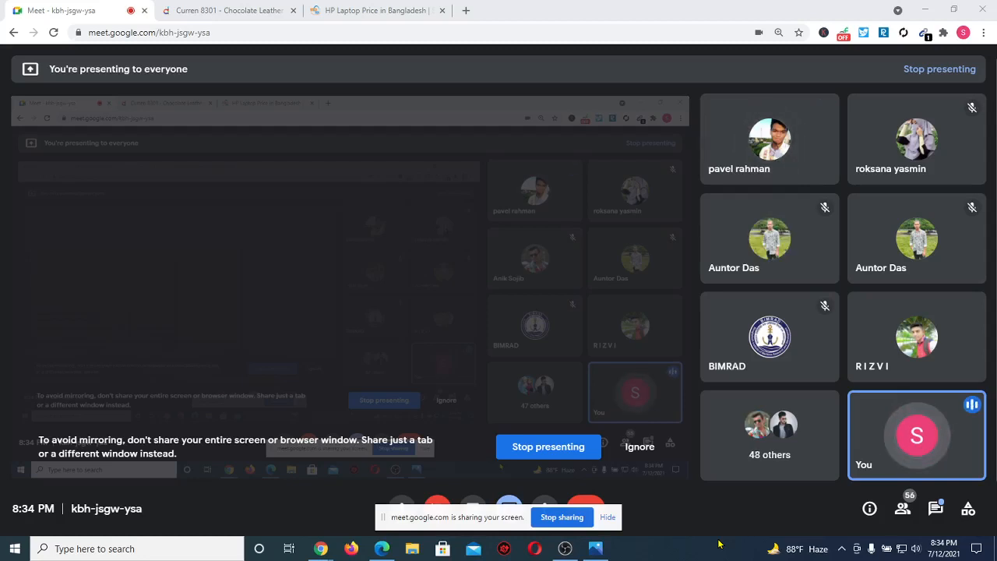
Glance at the HP price and Meet tabs, then open Exprocoderit's Contact Us page in the Commerce Manager browser.
{"action": "left_click", "coordinate": [349, 8]}
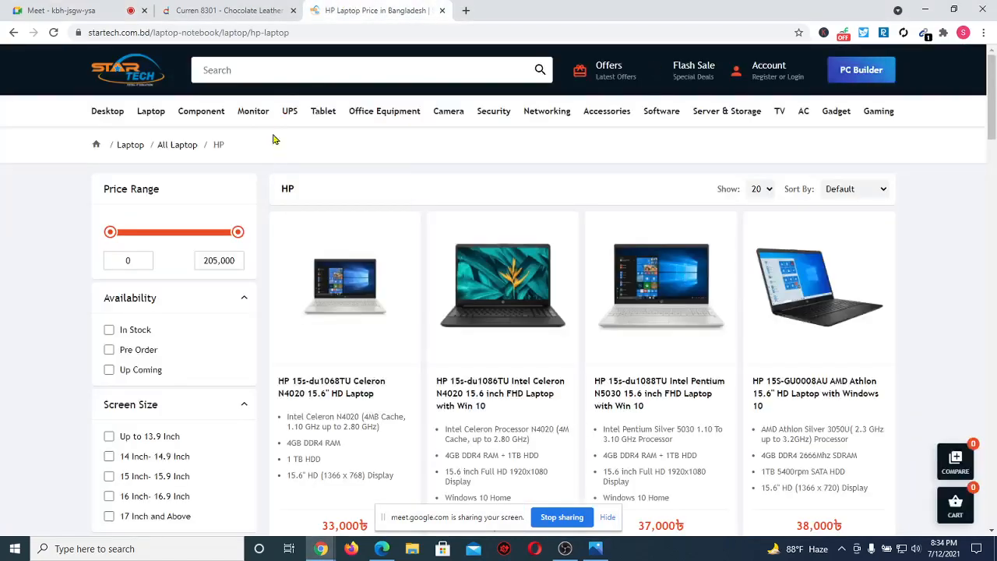
{"action": "left_click", "coordinate": [98, 8]}
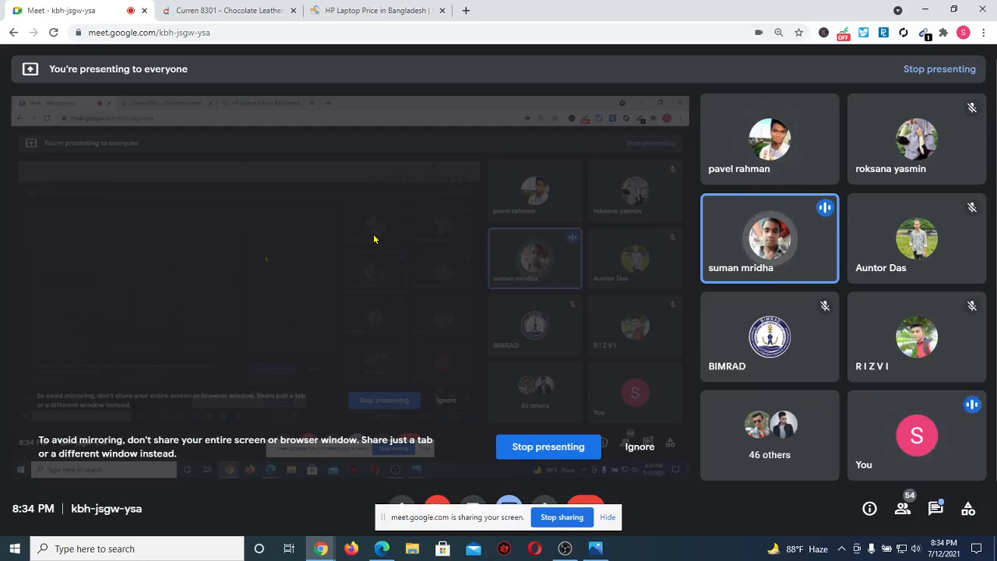
{"action": "left_click", "coordinate": [380, 547]}
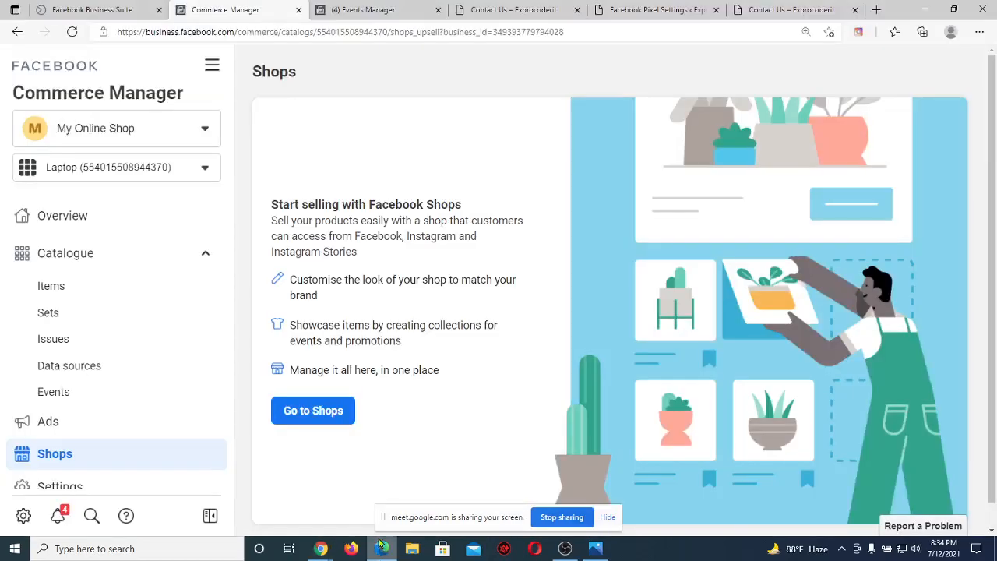
{"action": "left_click", "coordinate": [637, 6]}
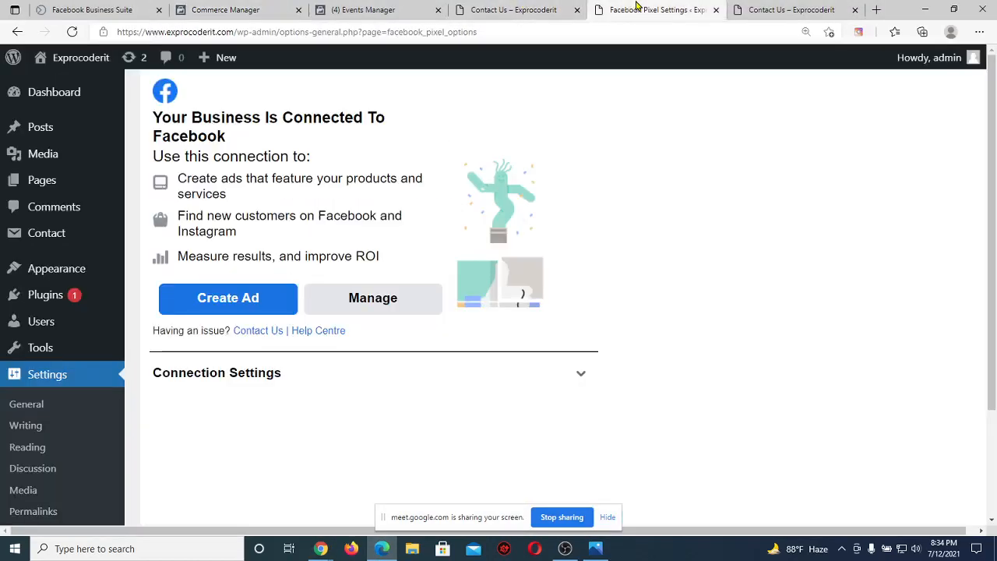
{"action": "left_click", "coordinate": [767, 7]}
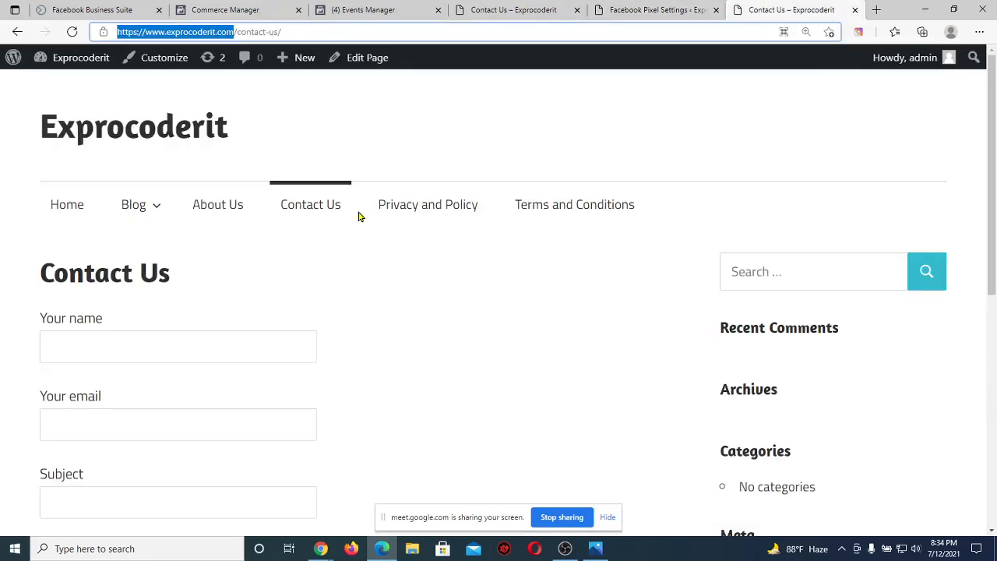
Scroll through the Exprocoderit Contact Us form down to its Submit button and back up.
{"action": "left_click", "coordinate": [230, 31]}
{"action": "left_click", "coordinate": [413, 233]}
{"action": "scroll", "coordinate": [413, 233], "scroll_direction": "down", "scroll_amount": 6}
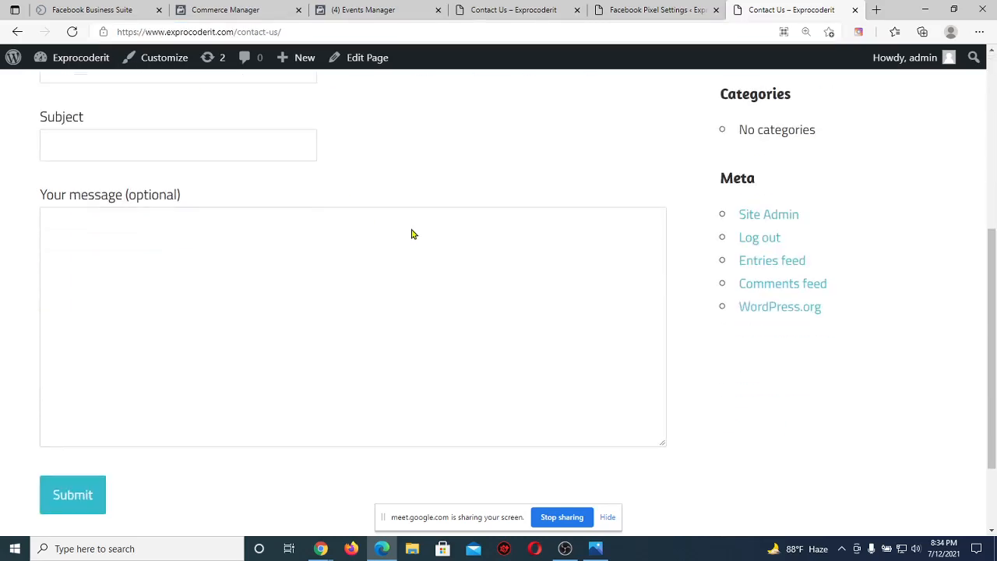
{"action": "scroll", "coordinate": [413, 234], "scroll_direction": "up", "scroll_amount": 6}
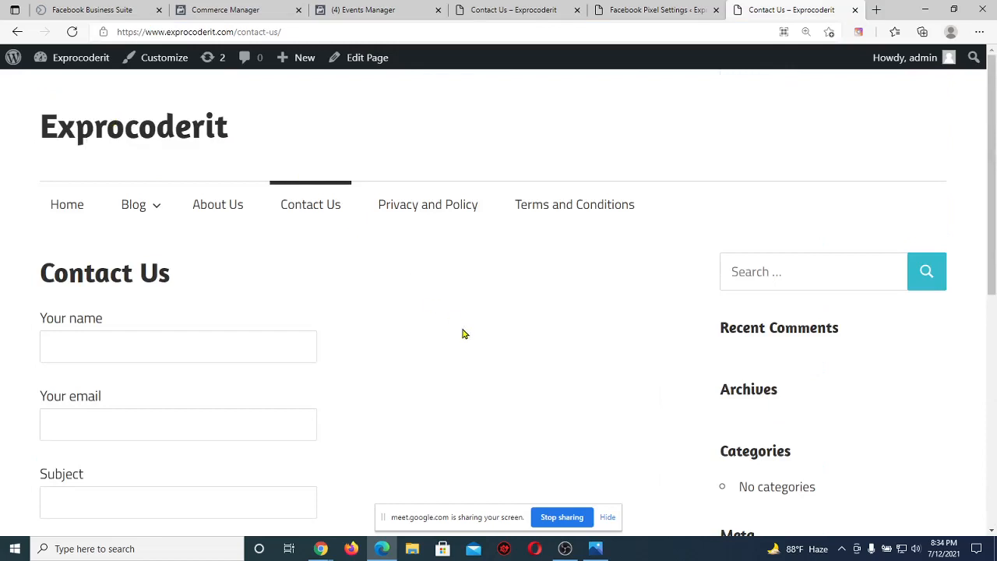
{"action": "scroll", "coordinate": [462, 333], "scroll_direction": "down", "scroll_amount": 6}
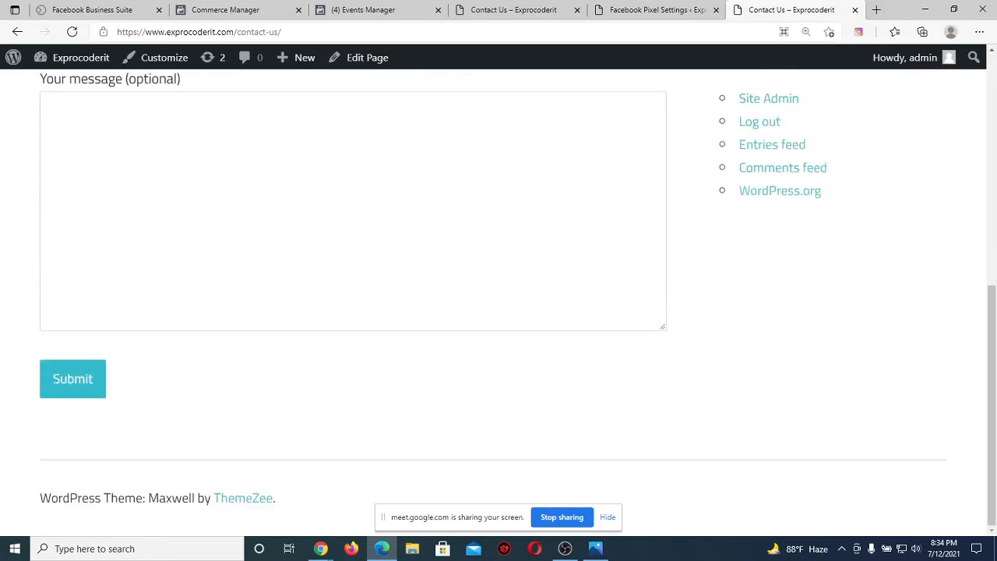
{"action": "scroll", "coordinate": [730, 260], "scroll_direction": "up", "scroll_amount": 6}
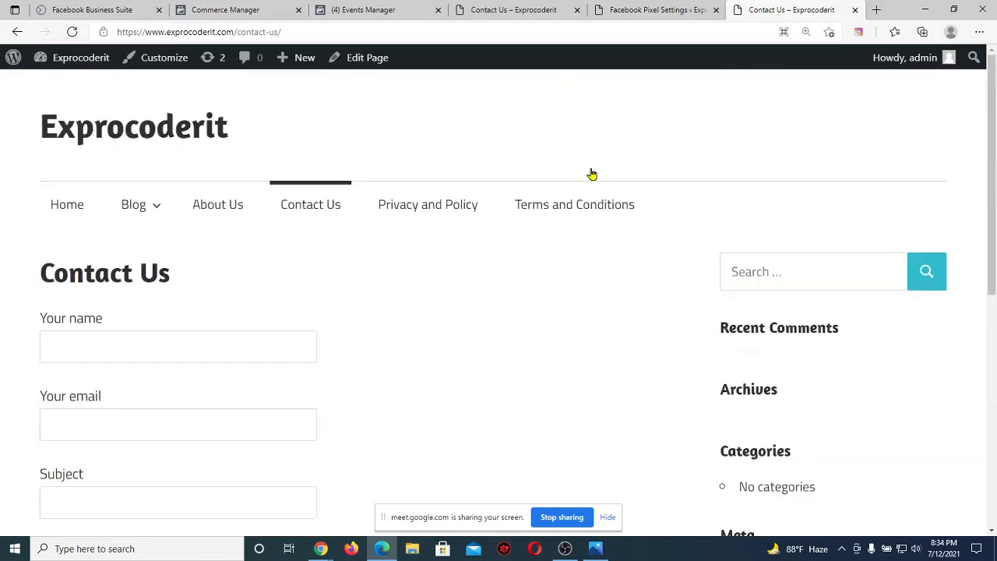
Return to the Google Meet call from the Chrome taskbar icon.
{"action": "mouse_move", "coordinate": [318, 550]}
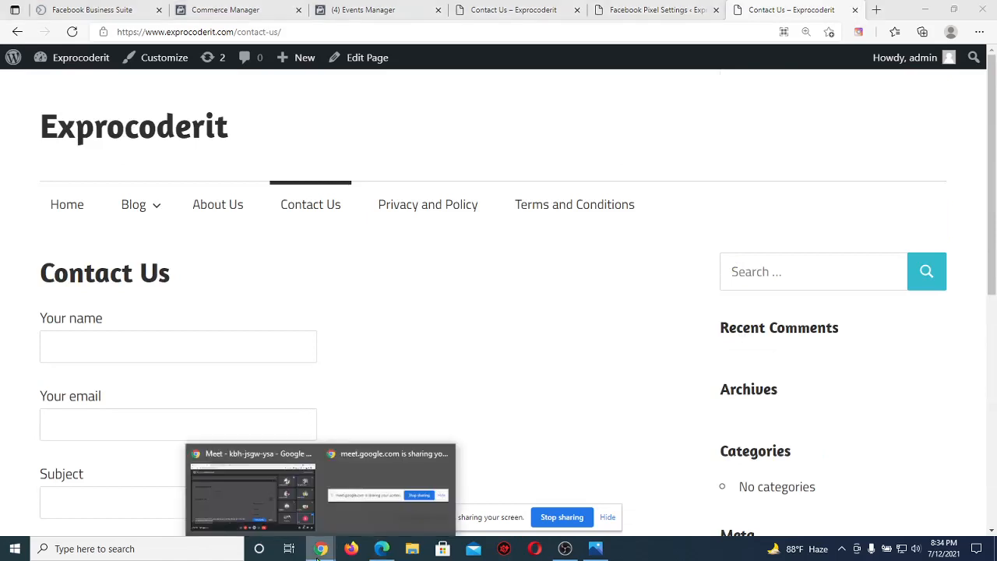
{"action": "left_click", "coordinate": [239, 498]}
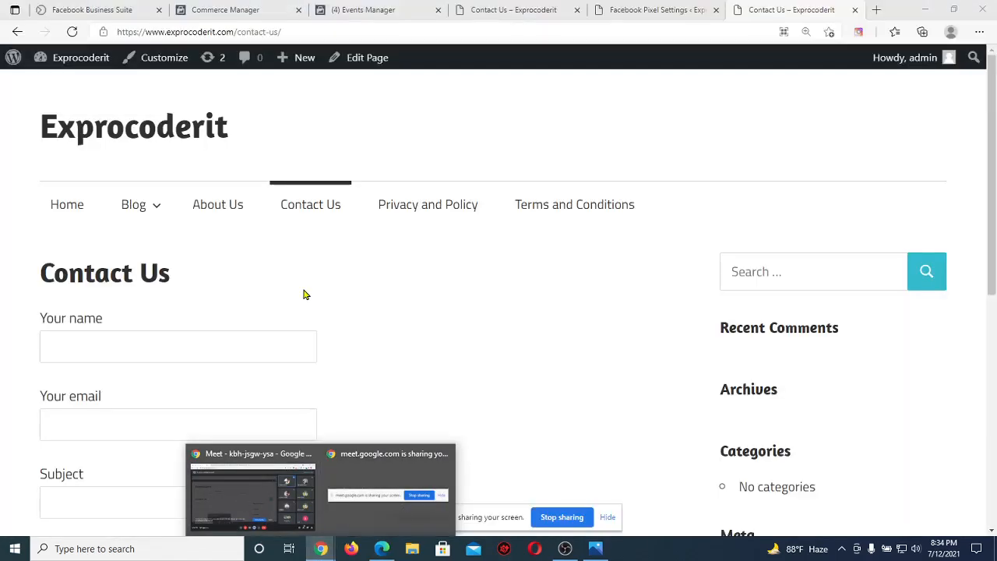
{"action": "left_click", "coordinate": [290, 478]}
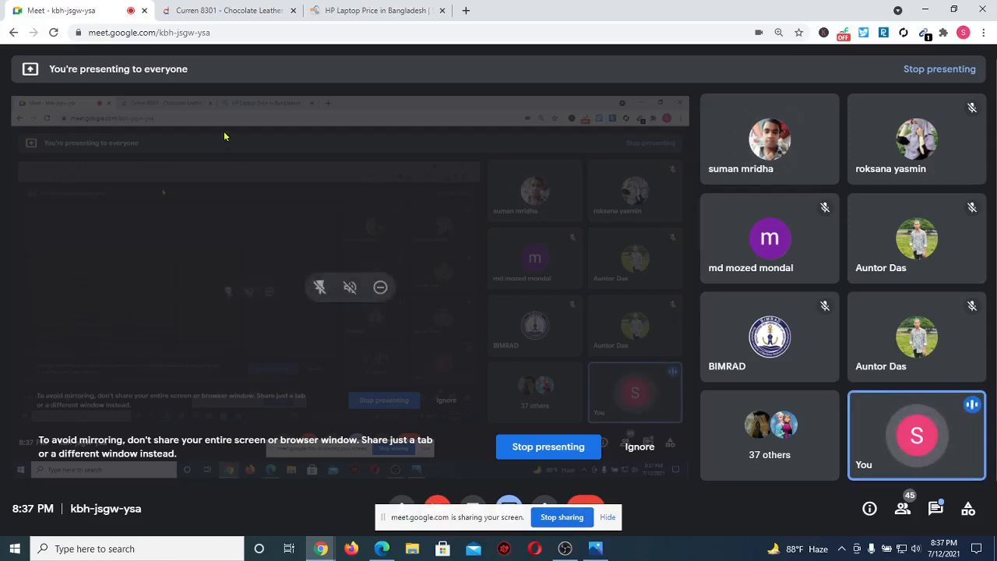
Select the end of the meeting link, then ask OBS to stop the screen recording.
{"action": "double_click", "coordinate": [256, 33]}
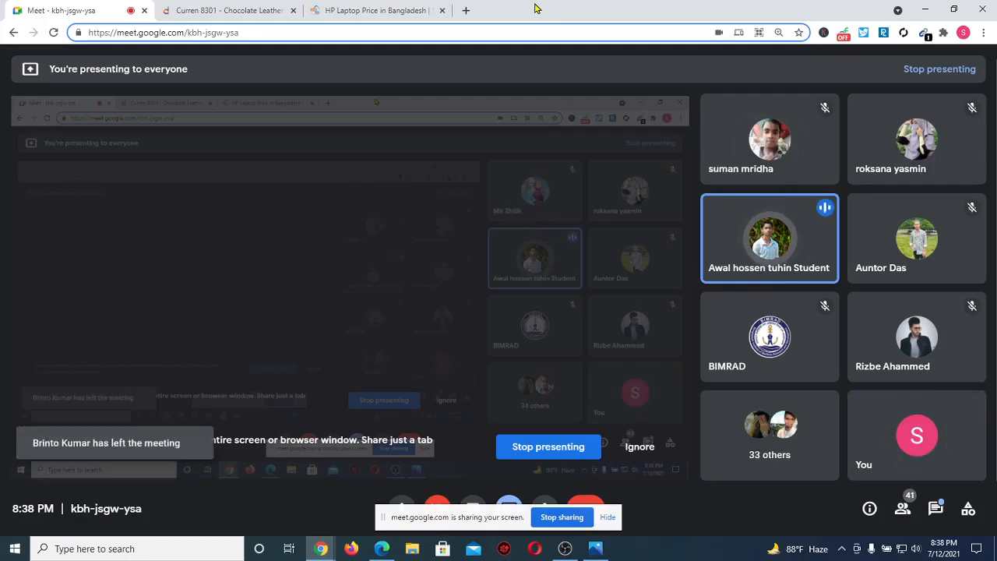
{"action": "left_click", "coordinate": [565, 550]}
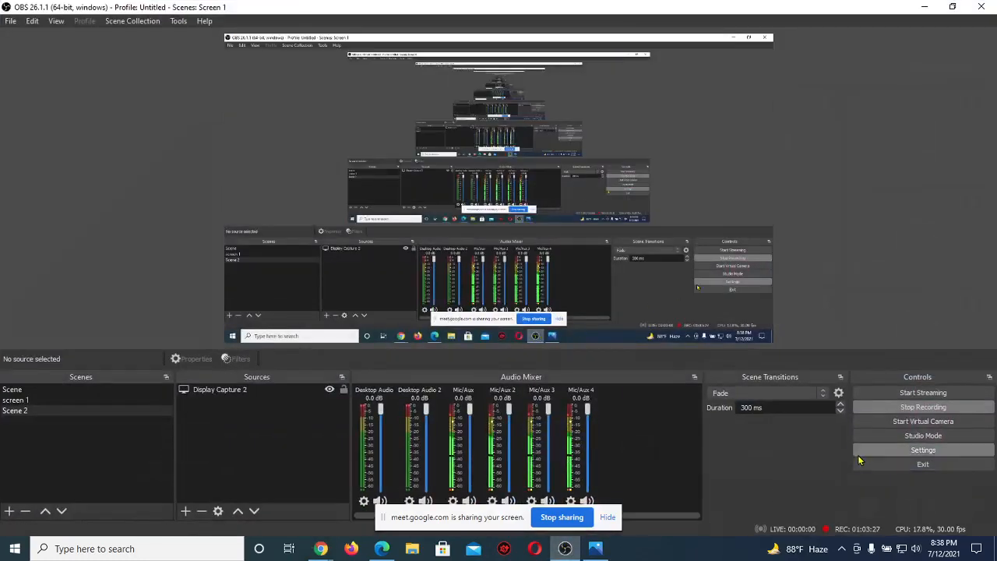
{"action": "left_click", "coordinate": [871, 410]}
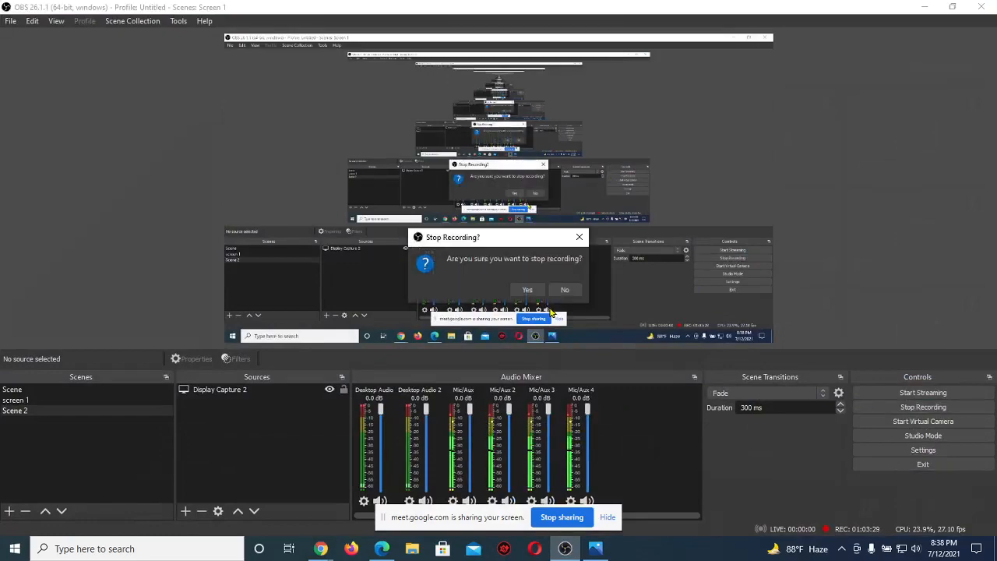